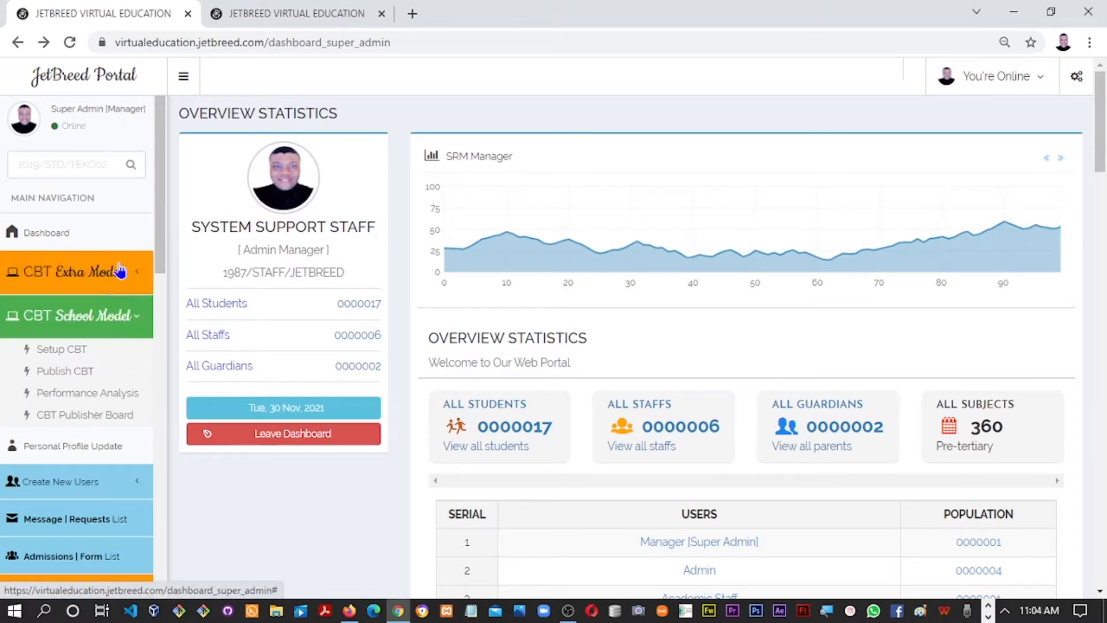
Expand CBT Extra Mode, then open its Setup CBT page in a new tab and switch to it
click(90, 276)
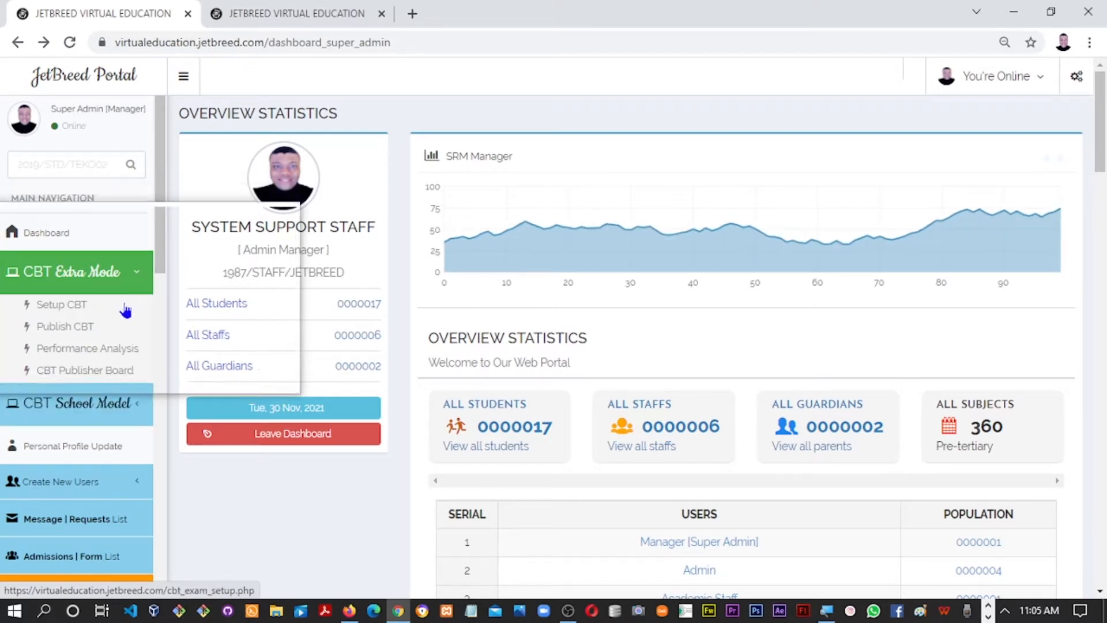
drag(158, 258, 158, 272)
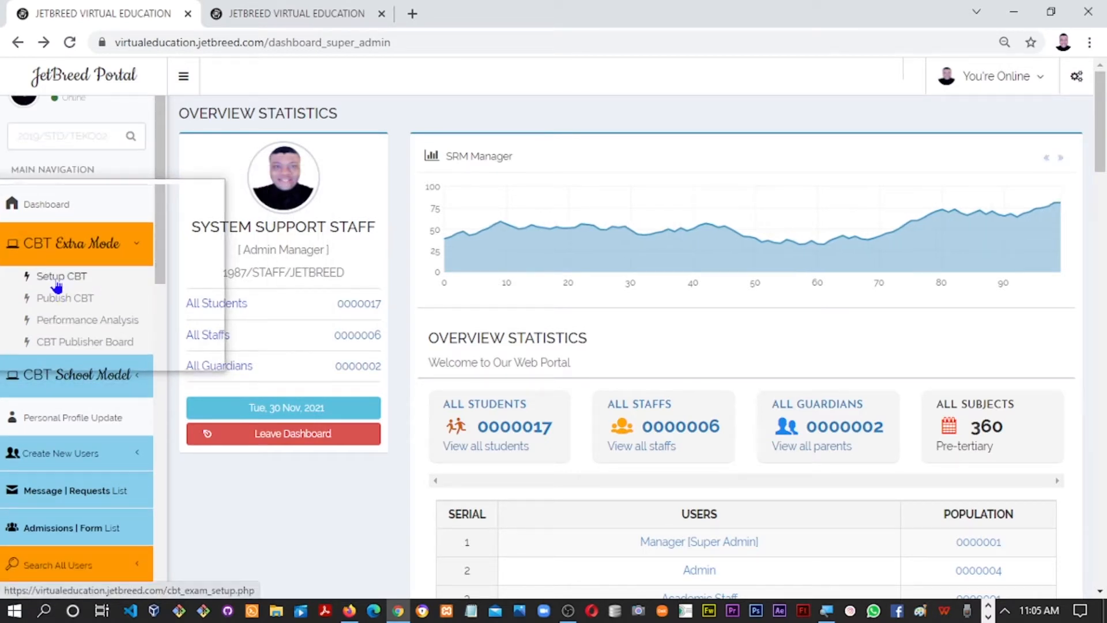
right_click(58, 284)
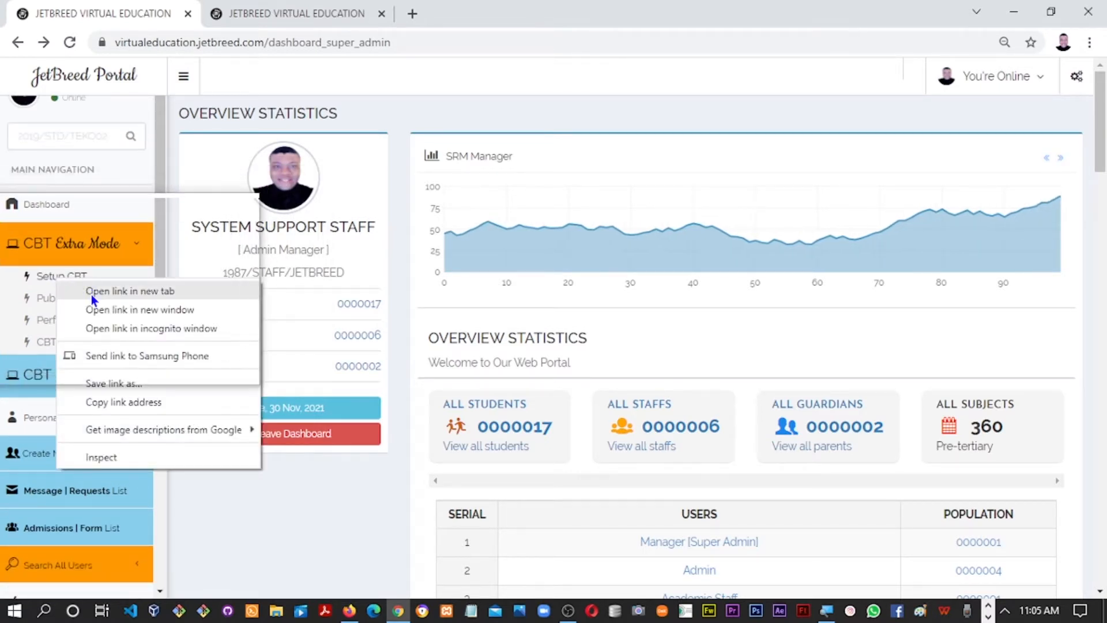
click(157, 243)
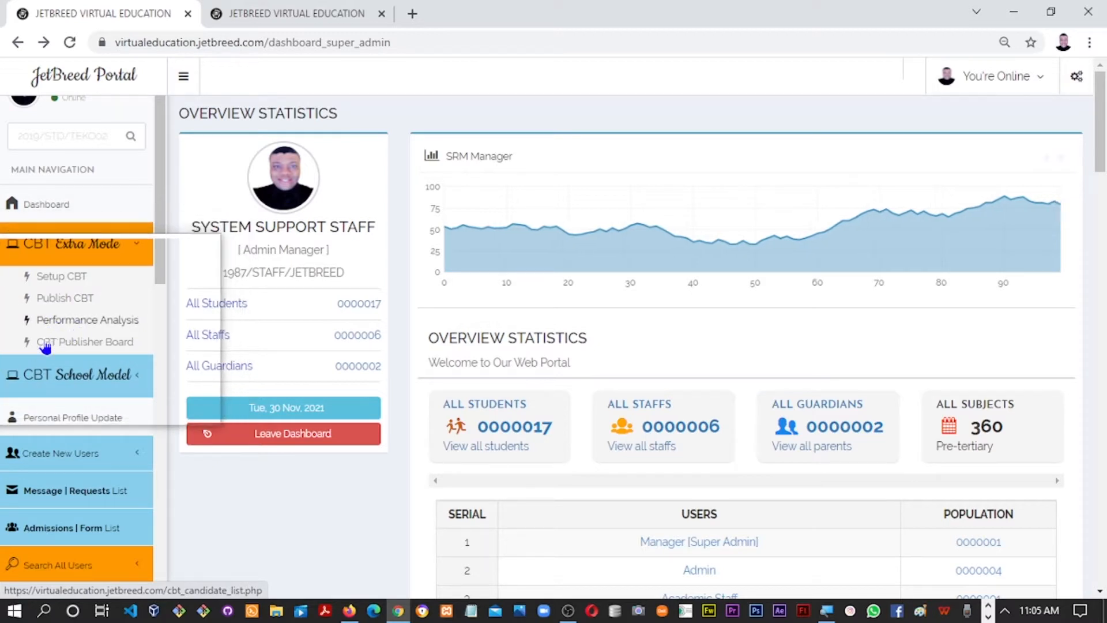
right_click(59, 279)
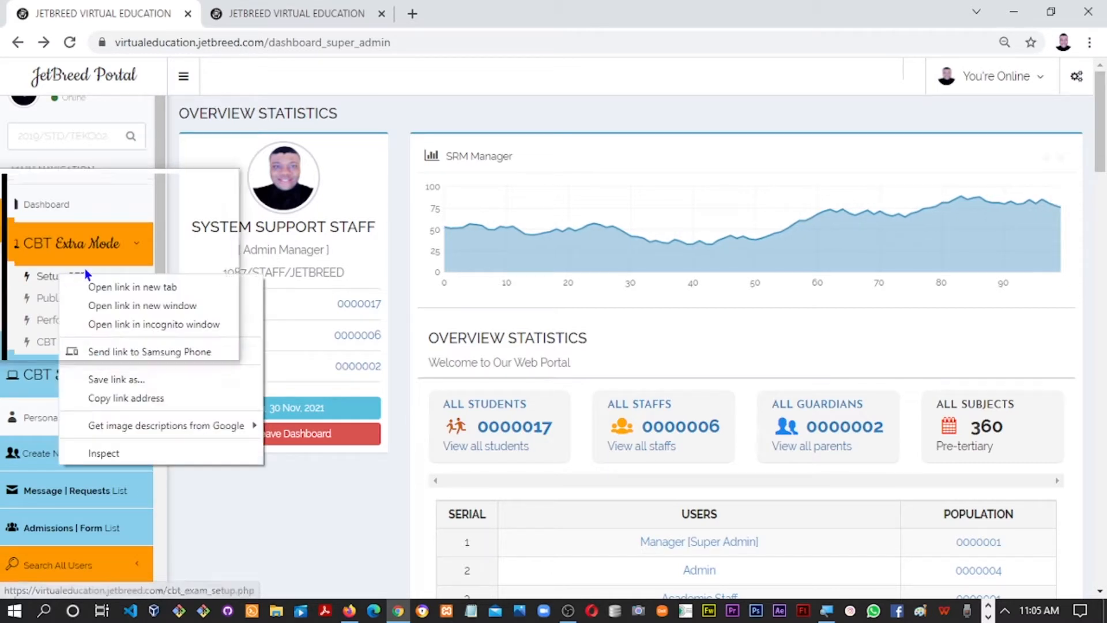
click(109, 289)
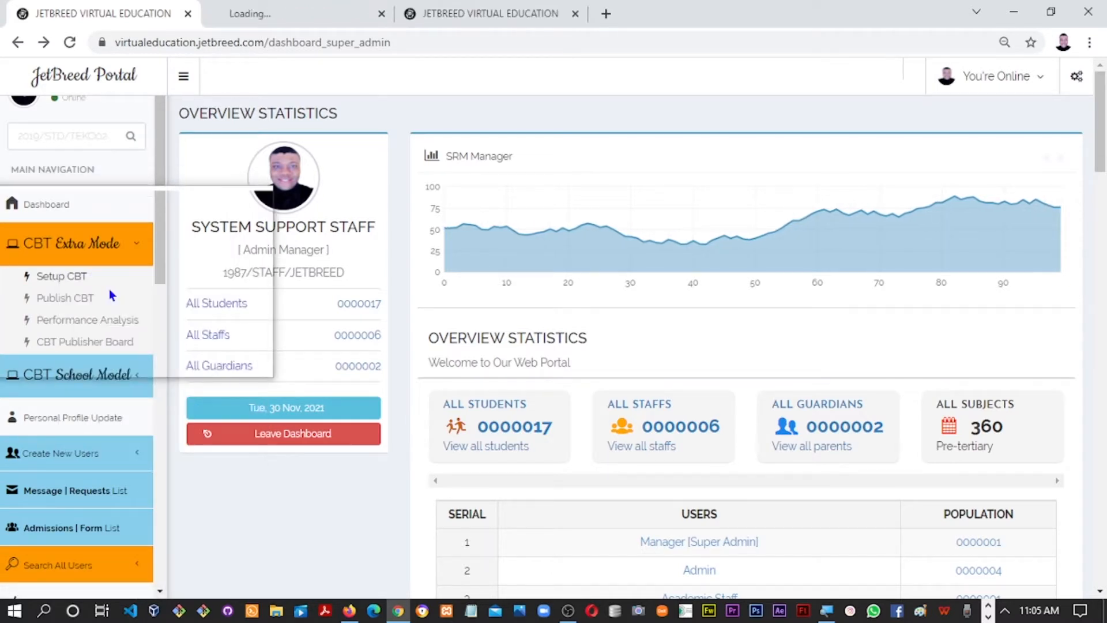
click(265, 19)
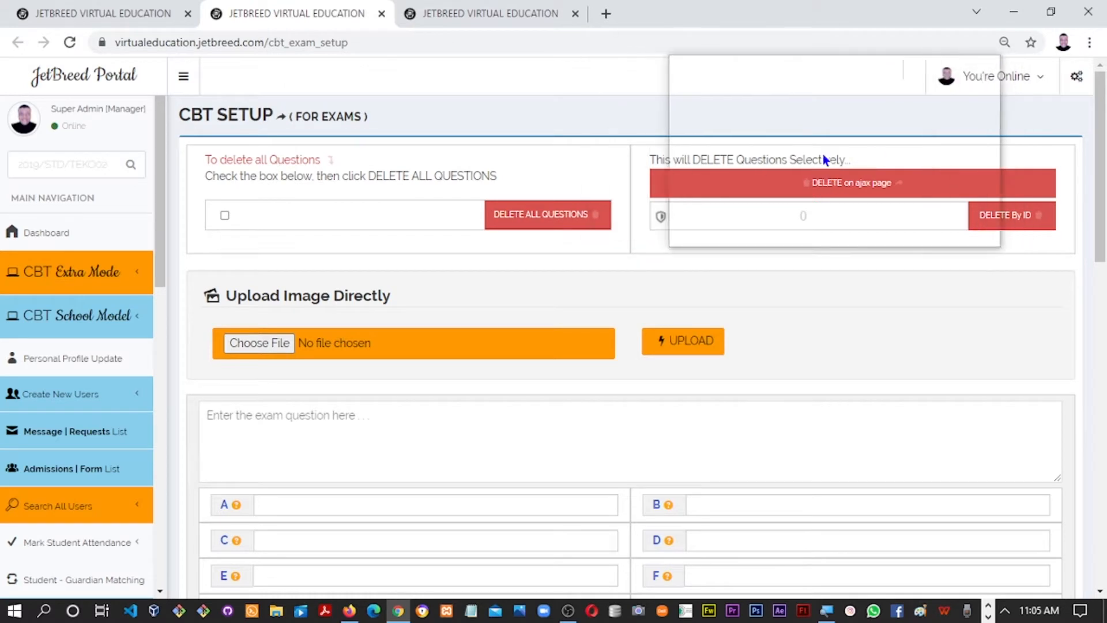
click(104, 8)
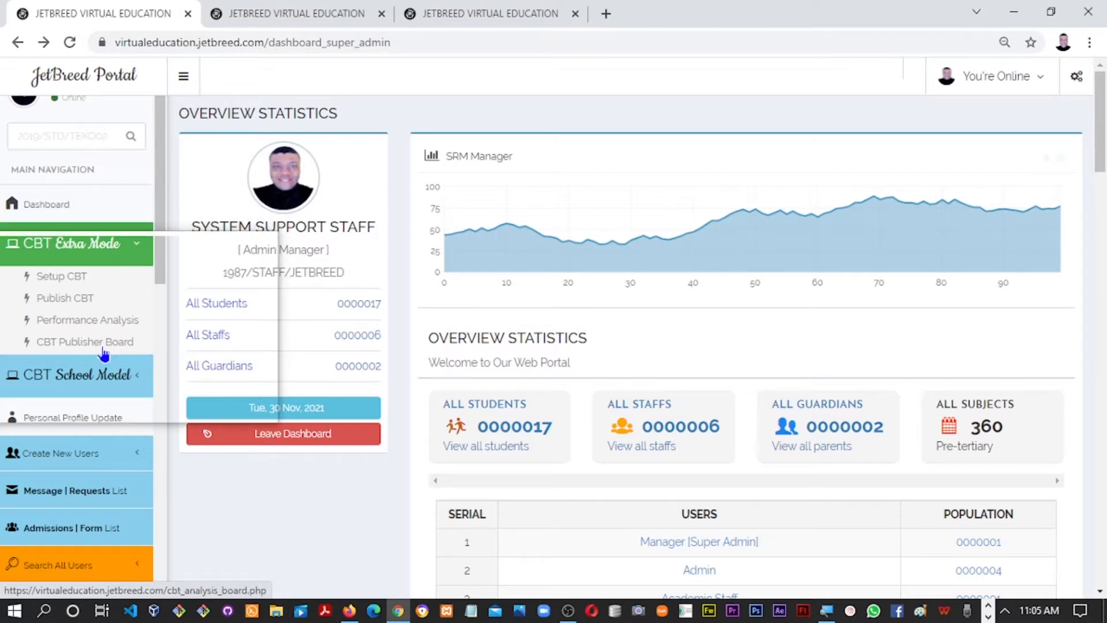
drag(159, 244, 159, 279)
click(104, 295)
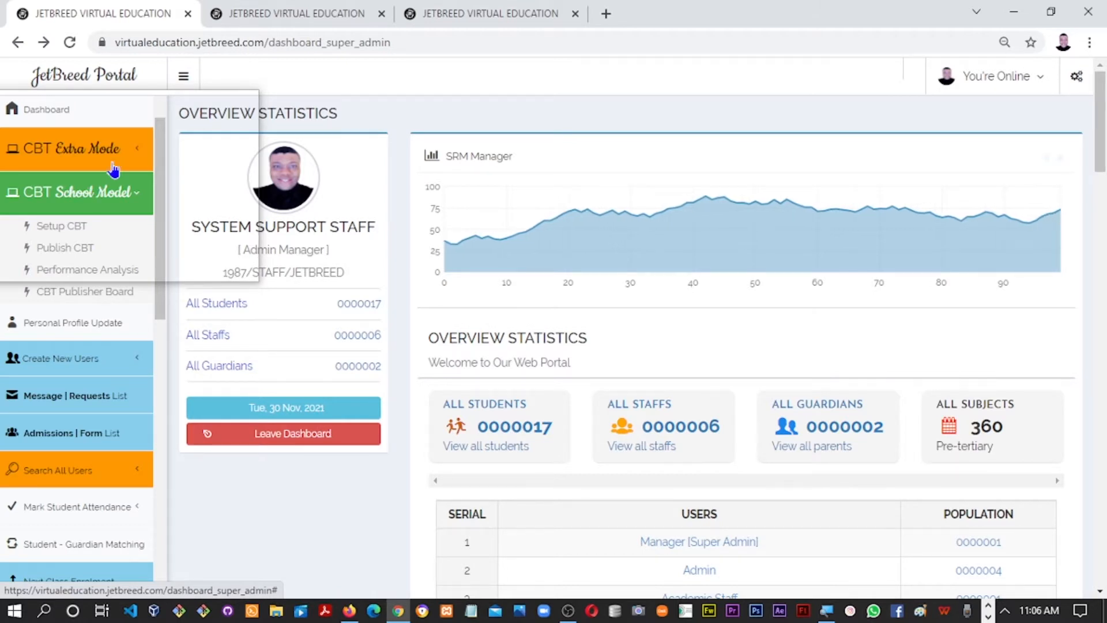
click(274, 13)
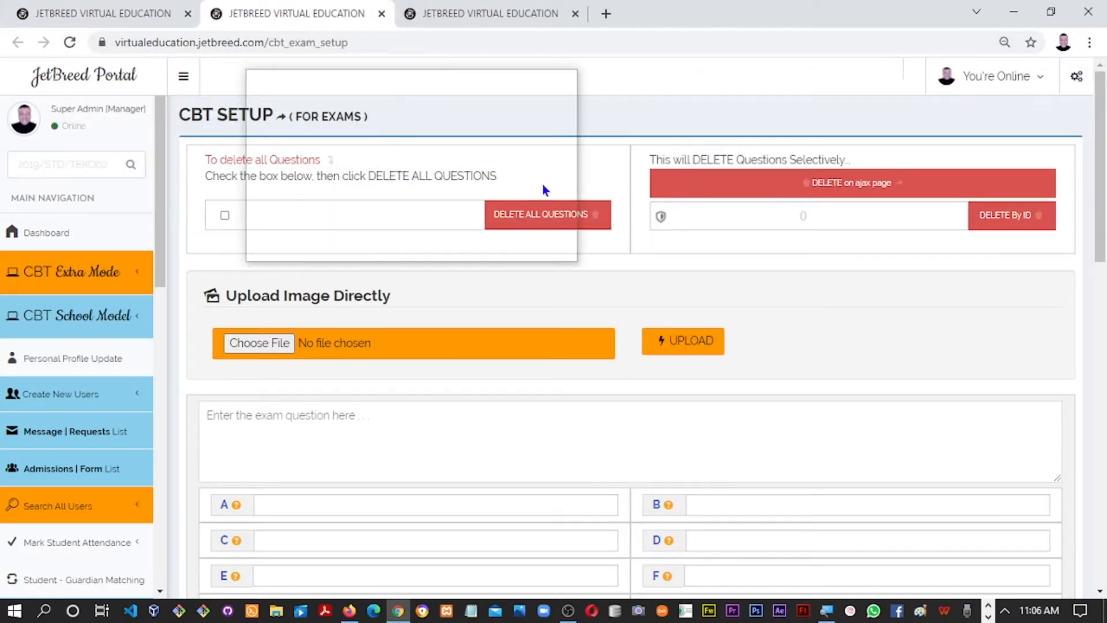
drag(1105, 196, 1076, 216)
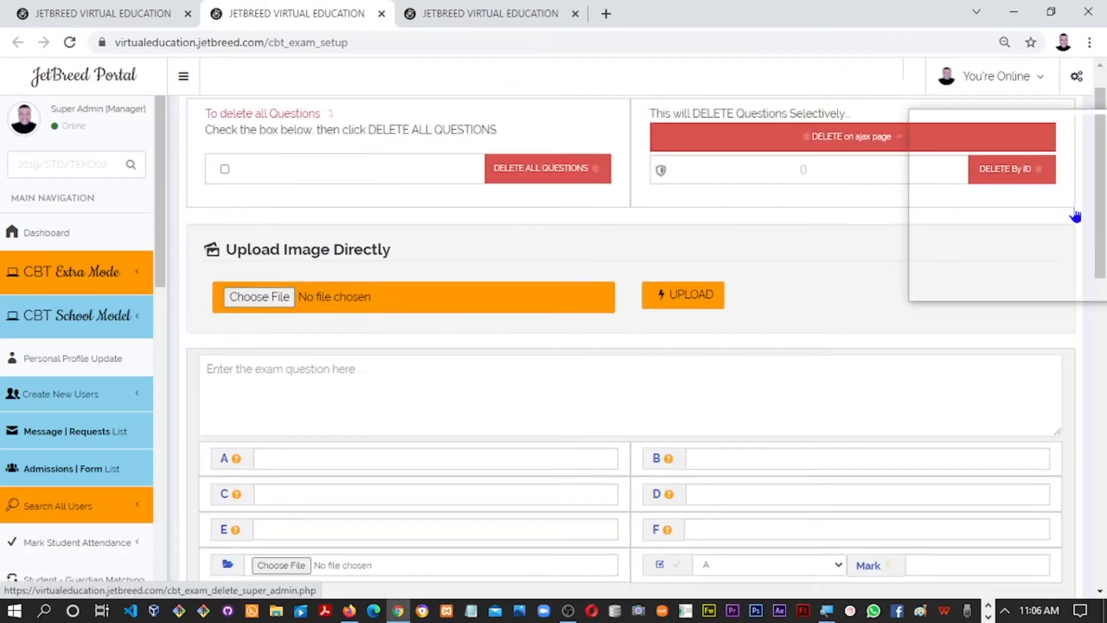
scroll(1076, 216, down, 10)
mouse_move(1080, 286)
mouse_down()
mouse_move(1085, 303)
mouse_move(1084, 279)
mouse_move(1084, 288)
mouse_up()
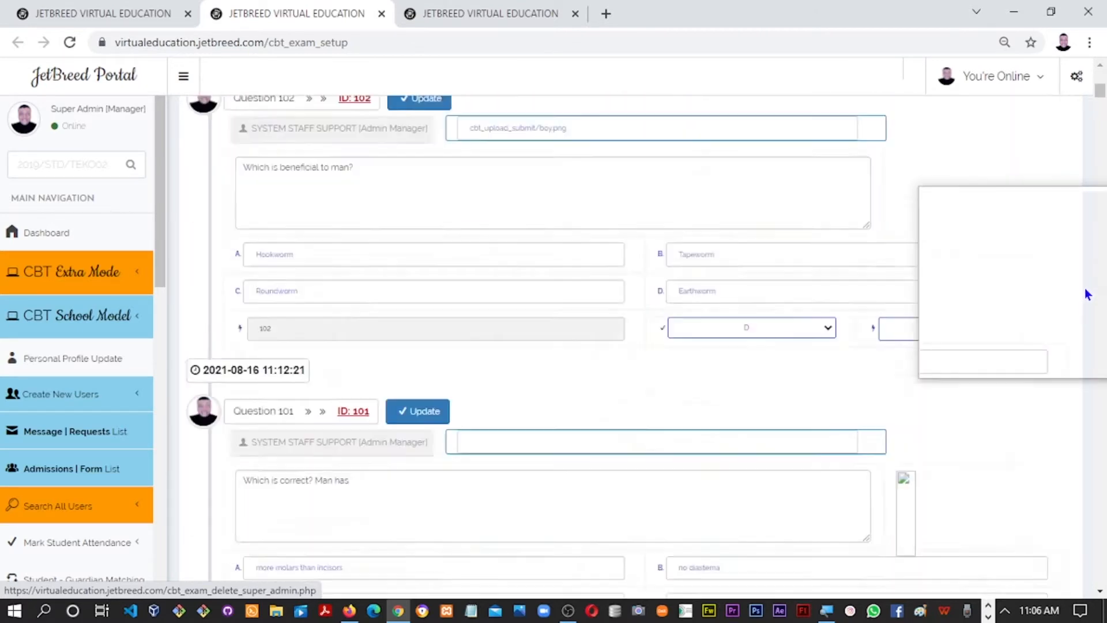
scroll(1084, 289, down, 2)
scroll(1085, 288, up, 1)
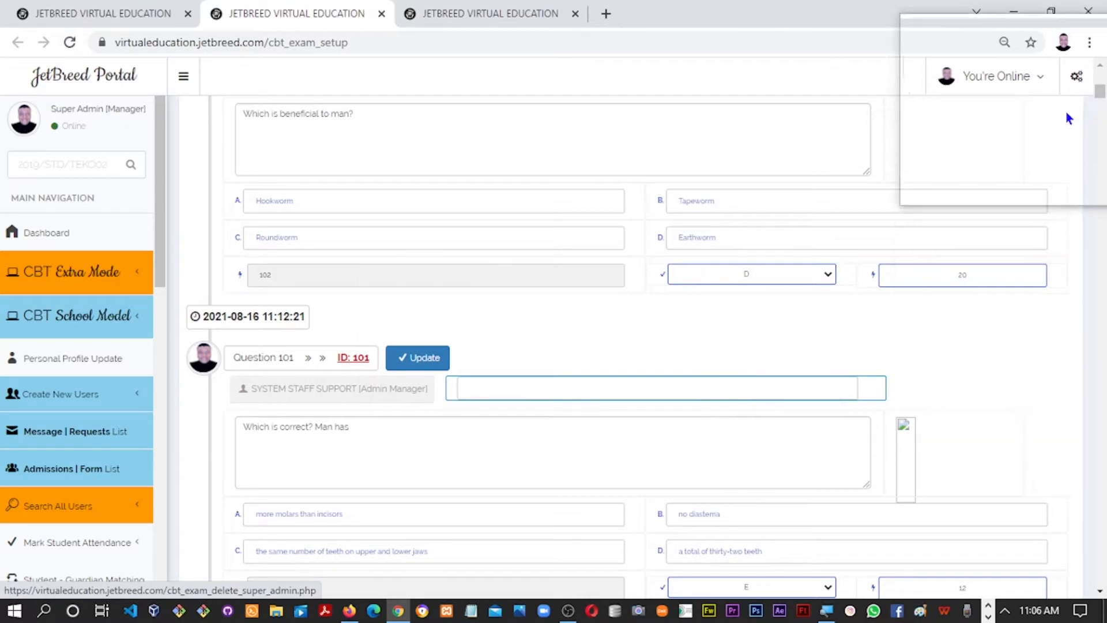
scroll(1068, 119, up, 4)
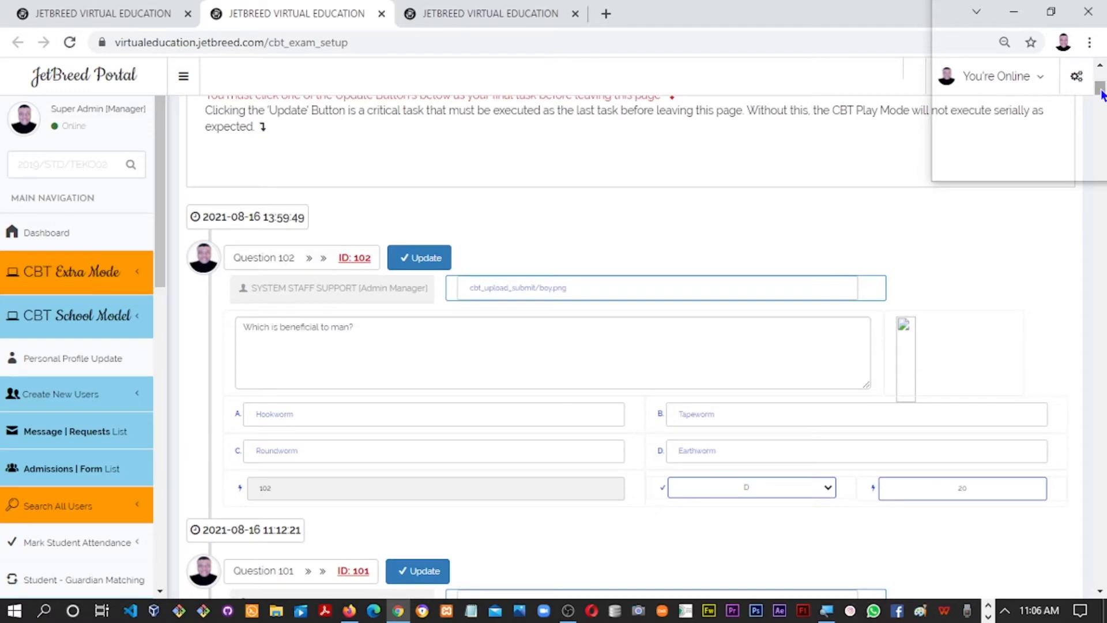
drag(1102, 94, 1103, 133)
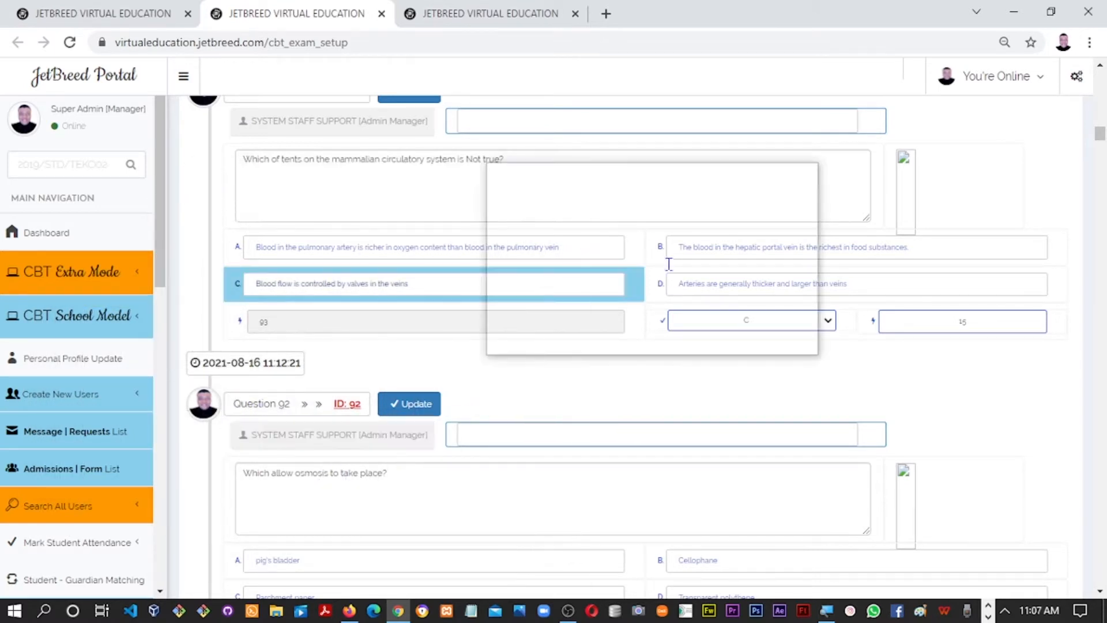
drag(1101, 135, 1102, 80)
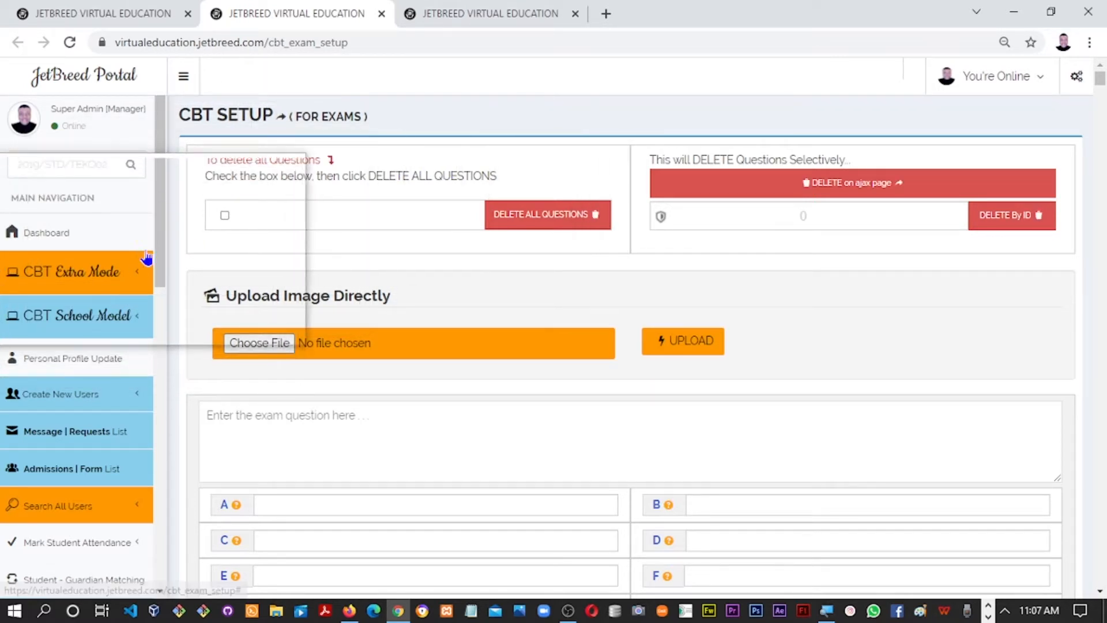
Open the CBT School Model's Setup CBT link in a new tab and switch to it
scroll(144, 260, down, 1)
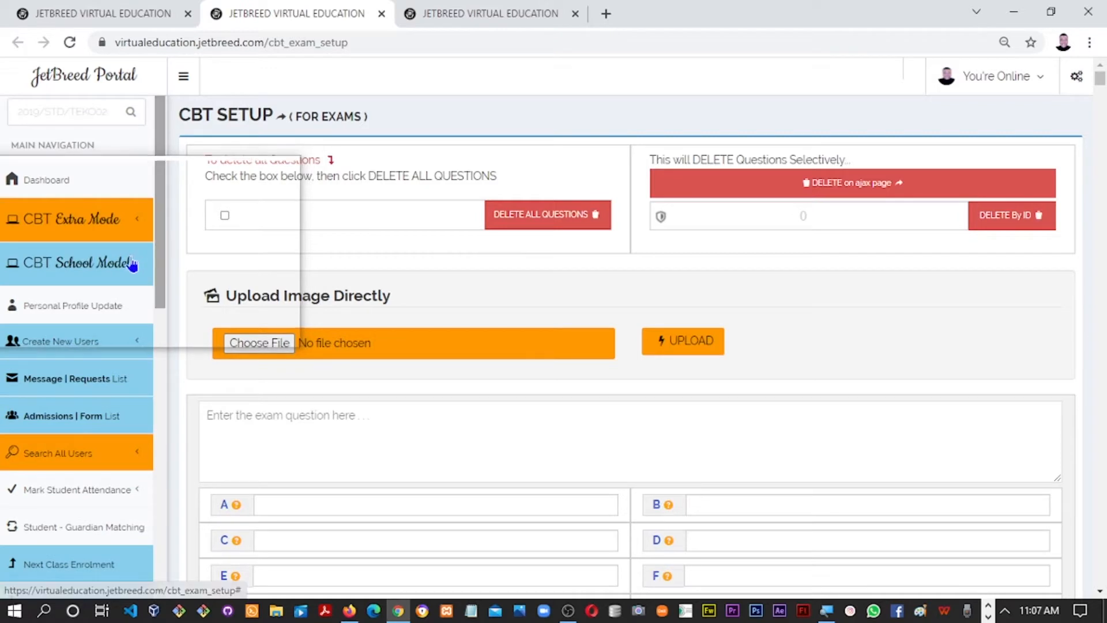
click(126, 267)
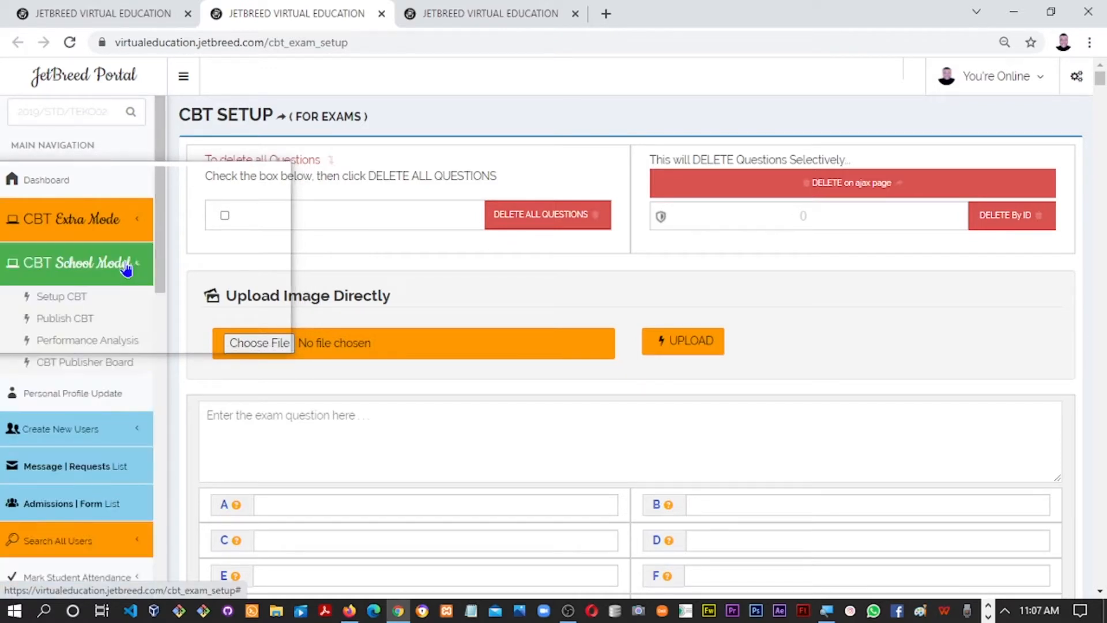
scroll(144, 277, down, 1)
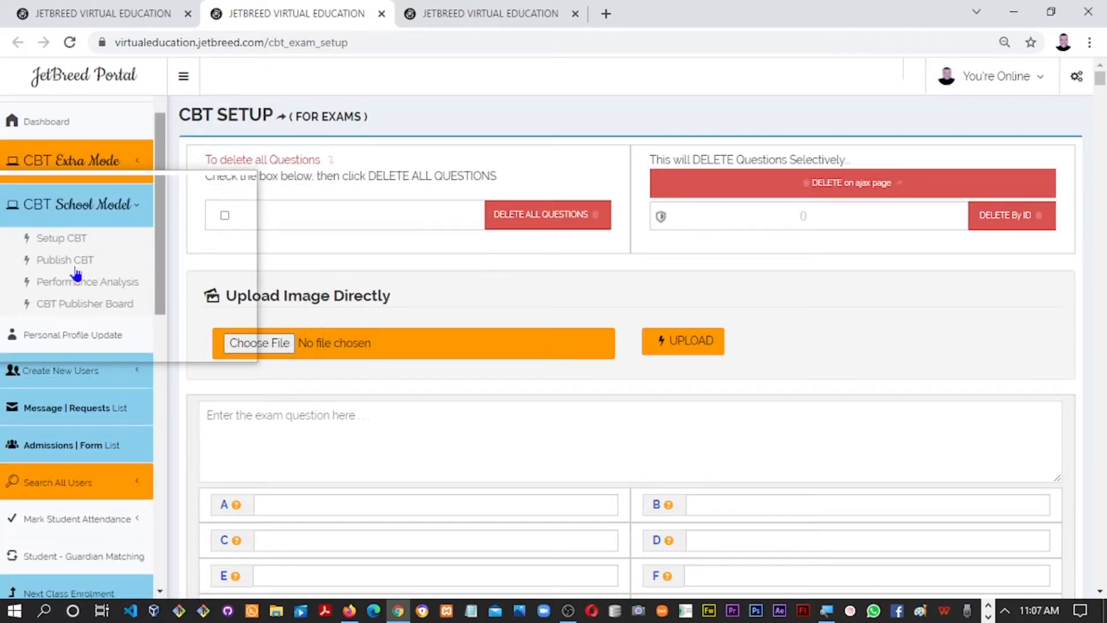
right_click(64, 240)
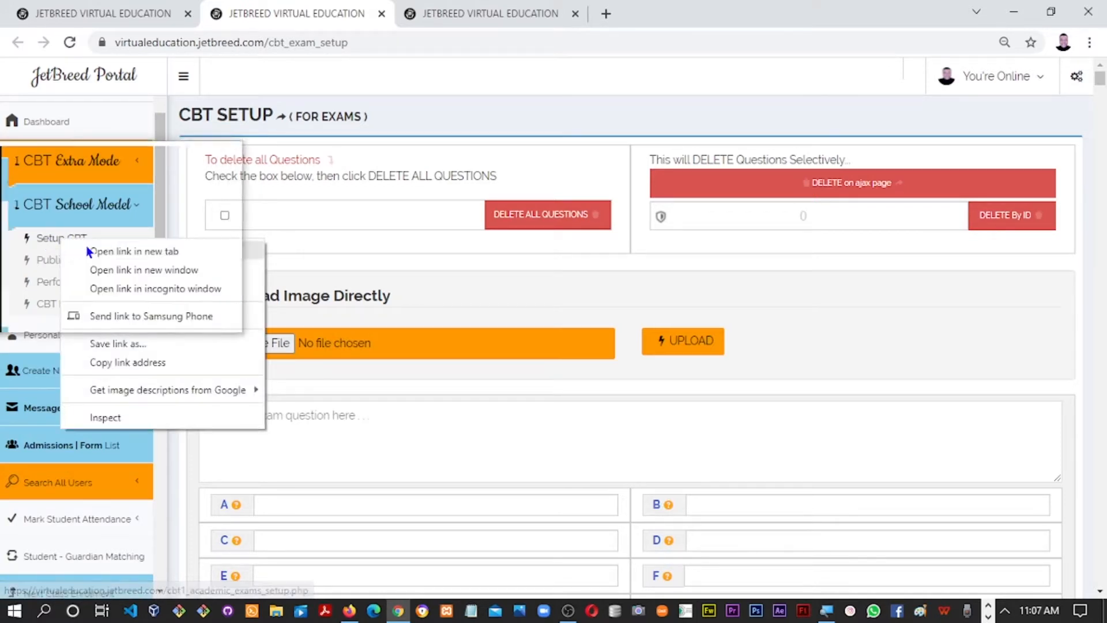
click(97, 249)
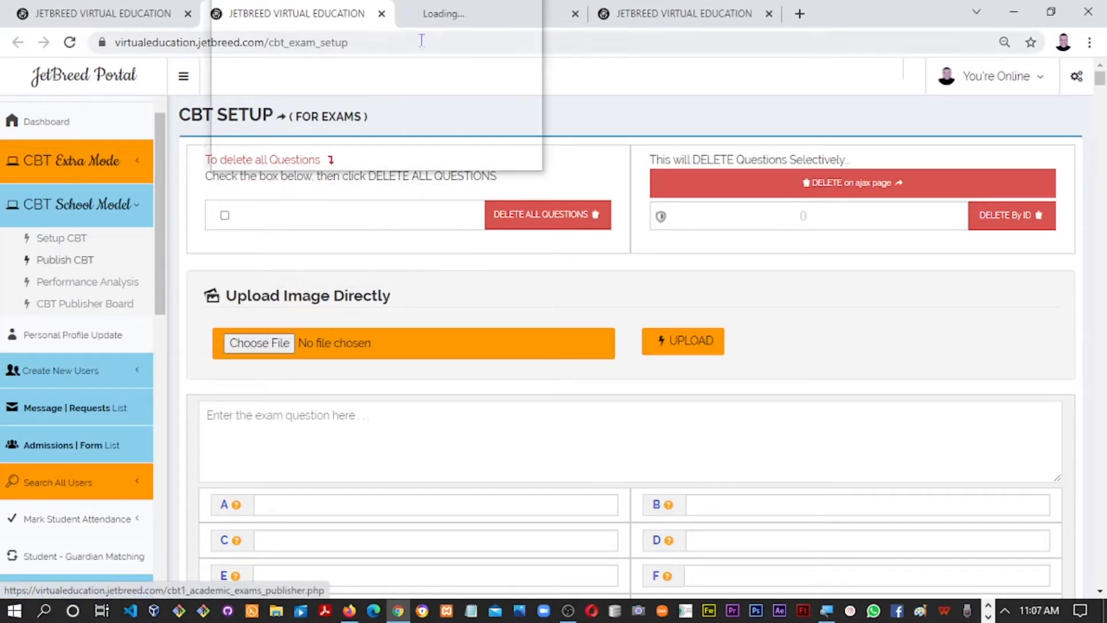
click(452, 14)
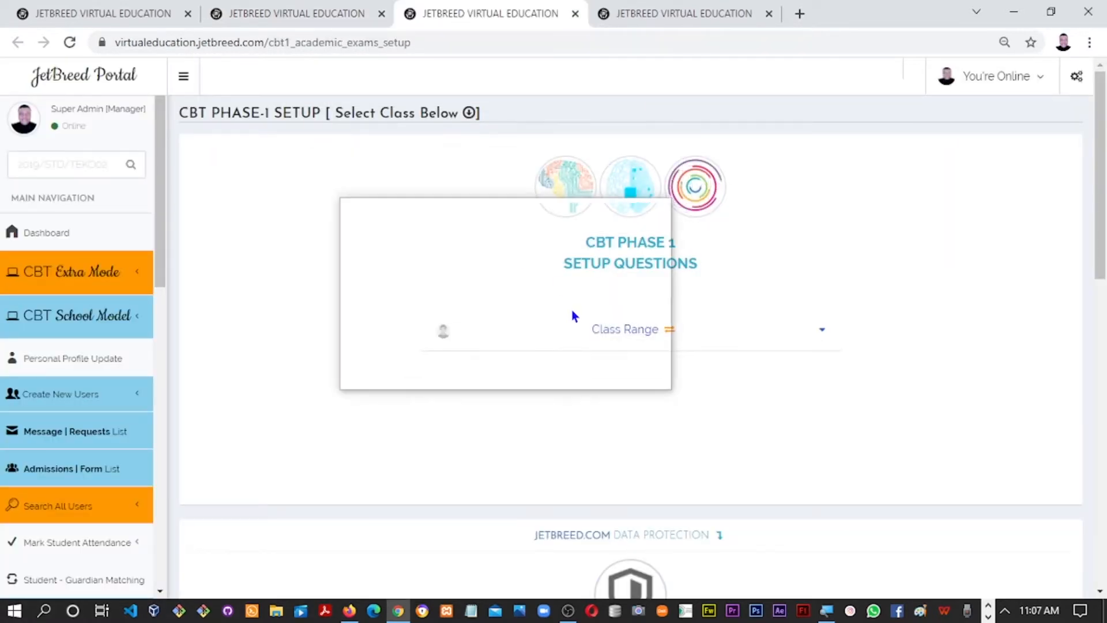
Choose JSS 1 - 3 as the class range, loading First Term English for JSS 1A
click(568, 341)
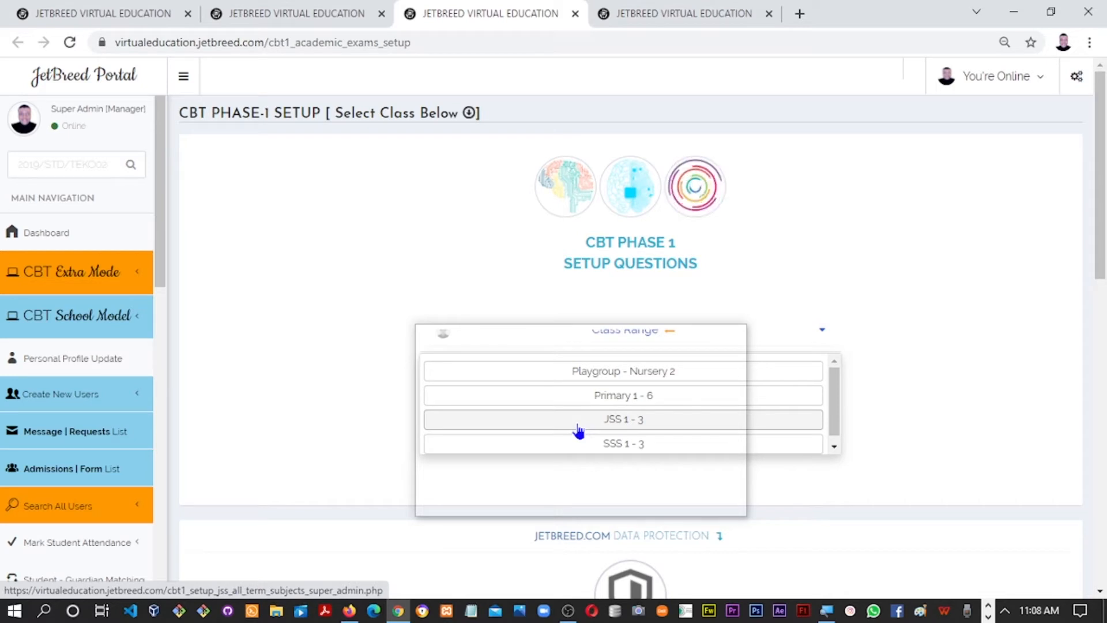
click(577, 427)
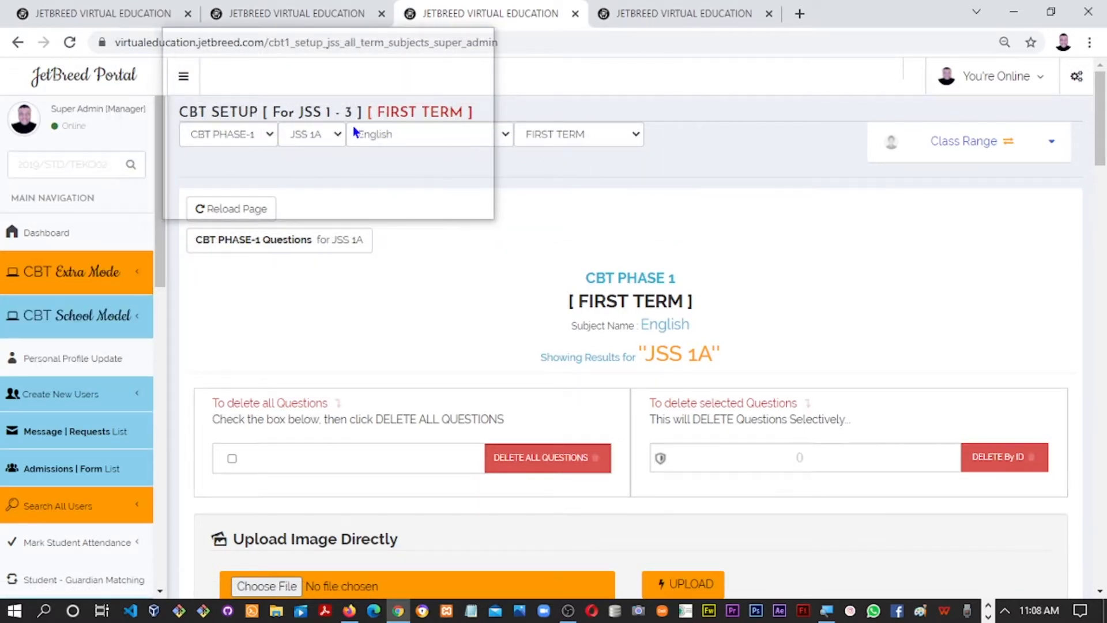
click(283, 5)
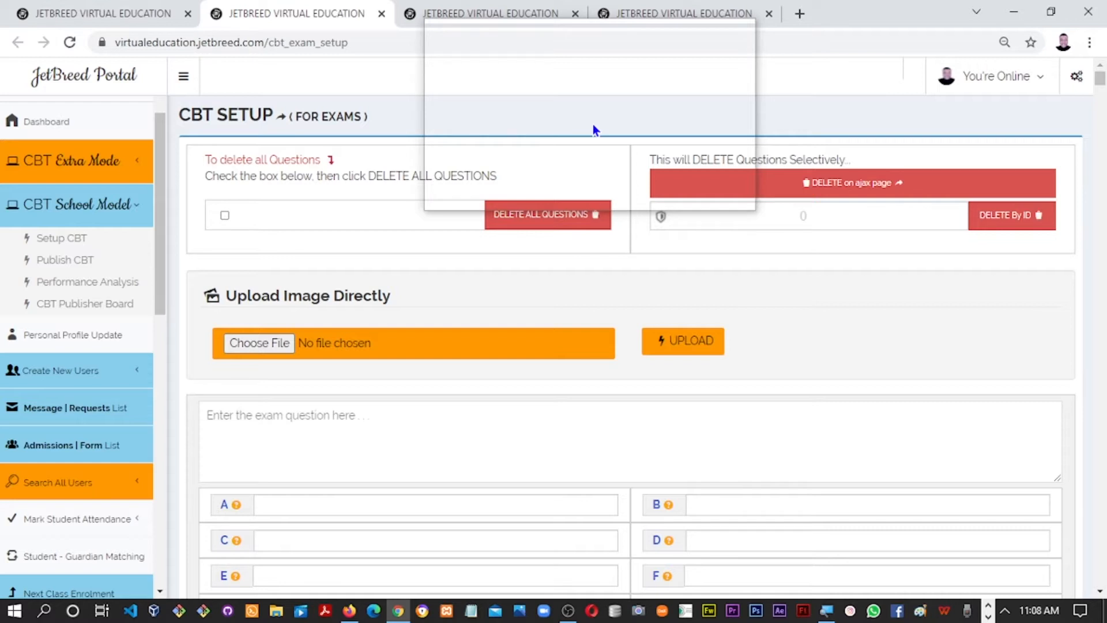
click(480, 10)
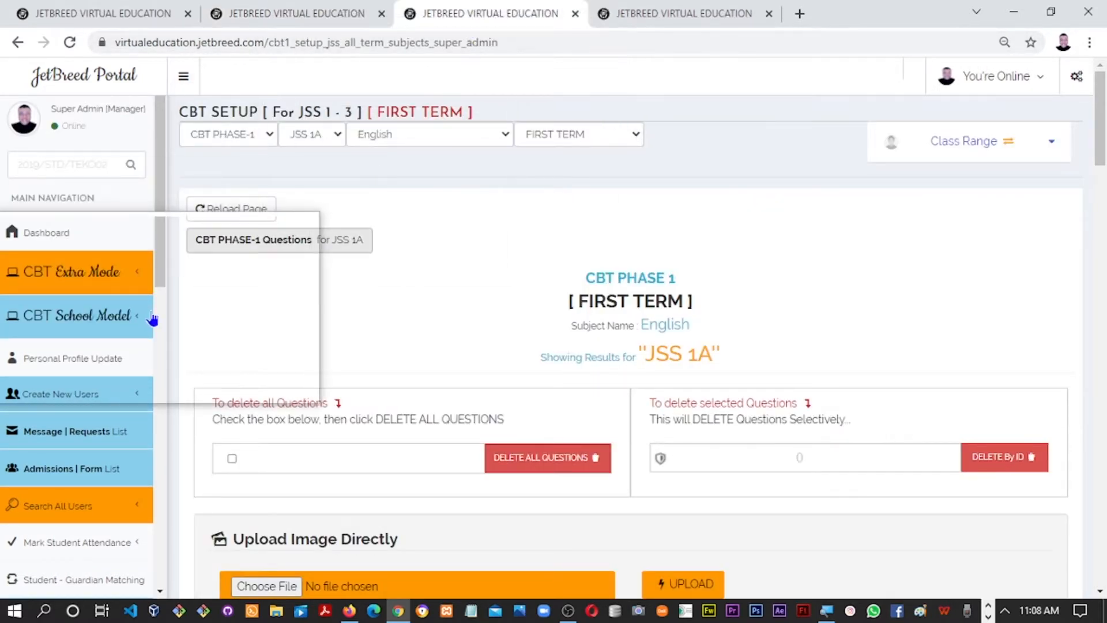
click(555, 142)
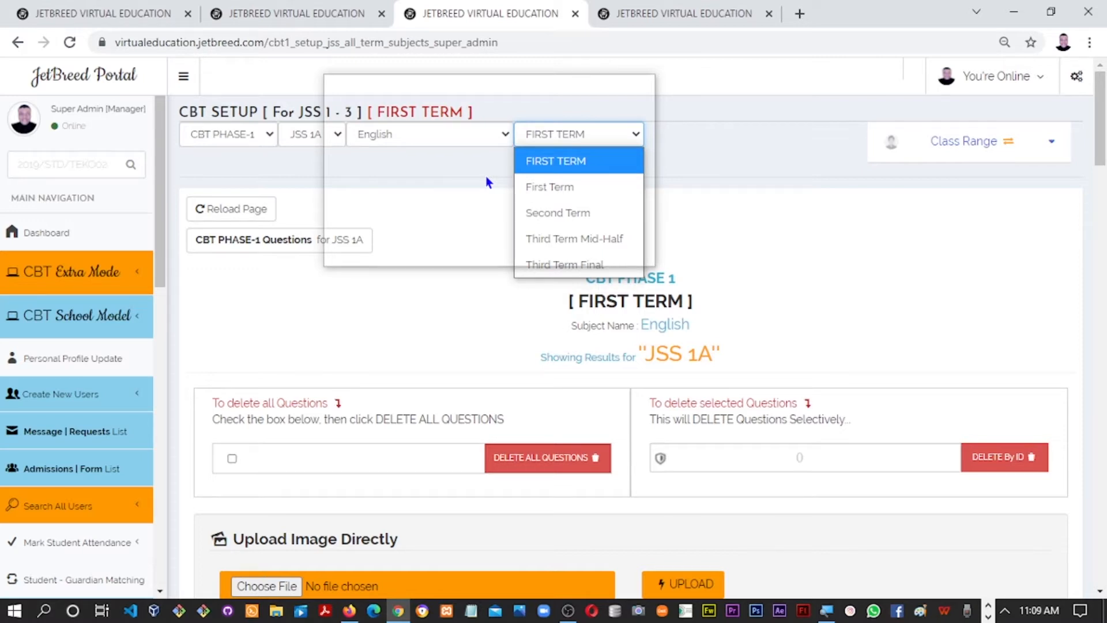
Review the subject, class, class range and term lists, keeping English, JSS 1A and FIRST TERM
click(424, 167)
click(389, 142)
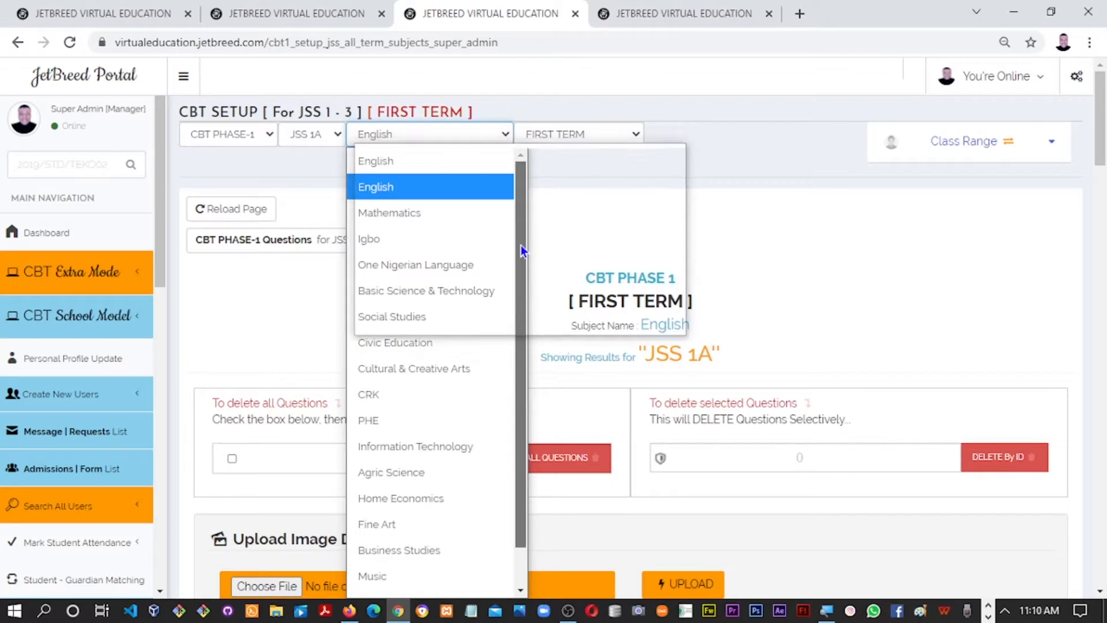
scroll(521, 248, down, 2)
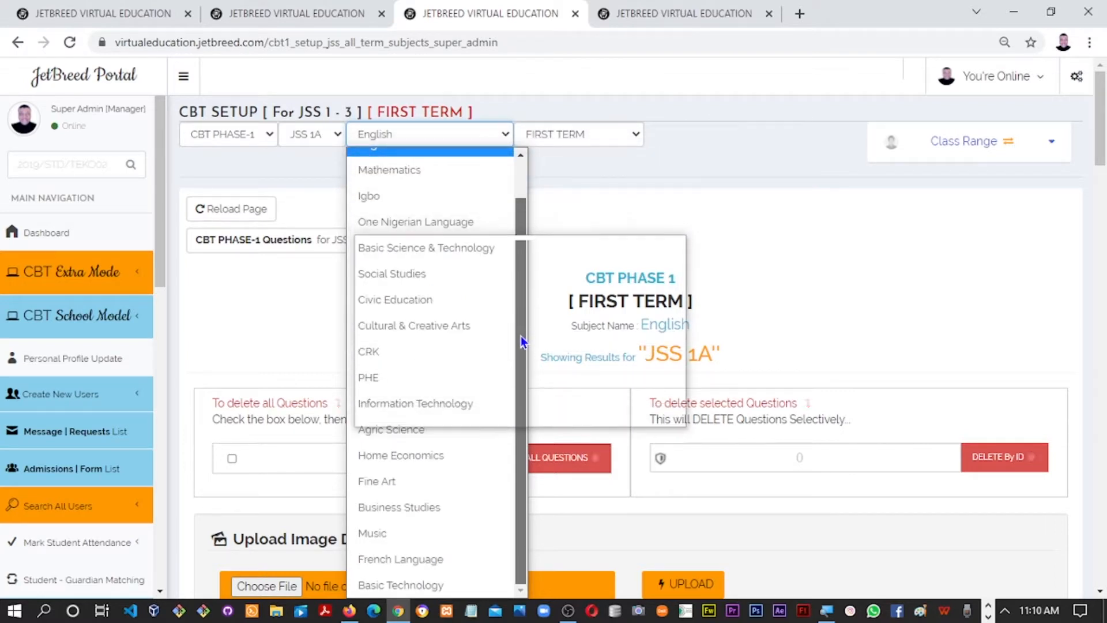
scroll(522, 176, up, 2)
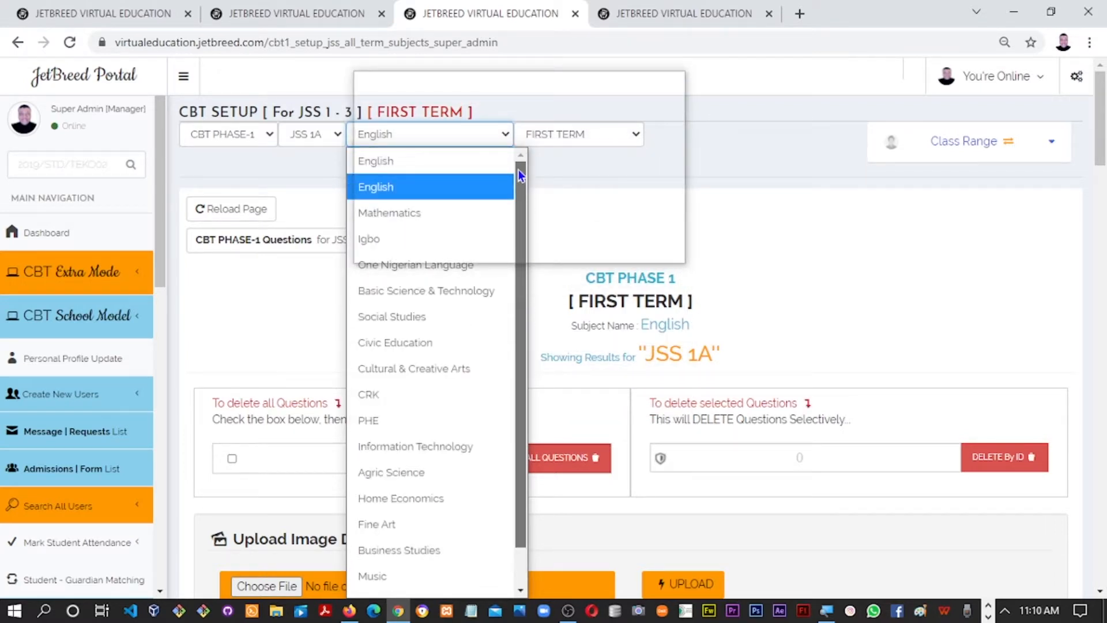
click(313, 136)
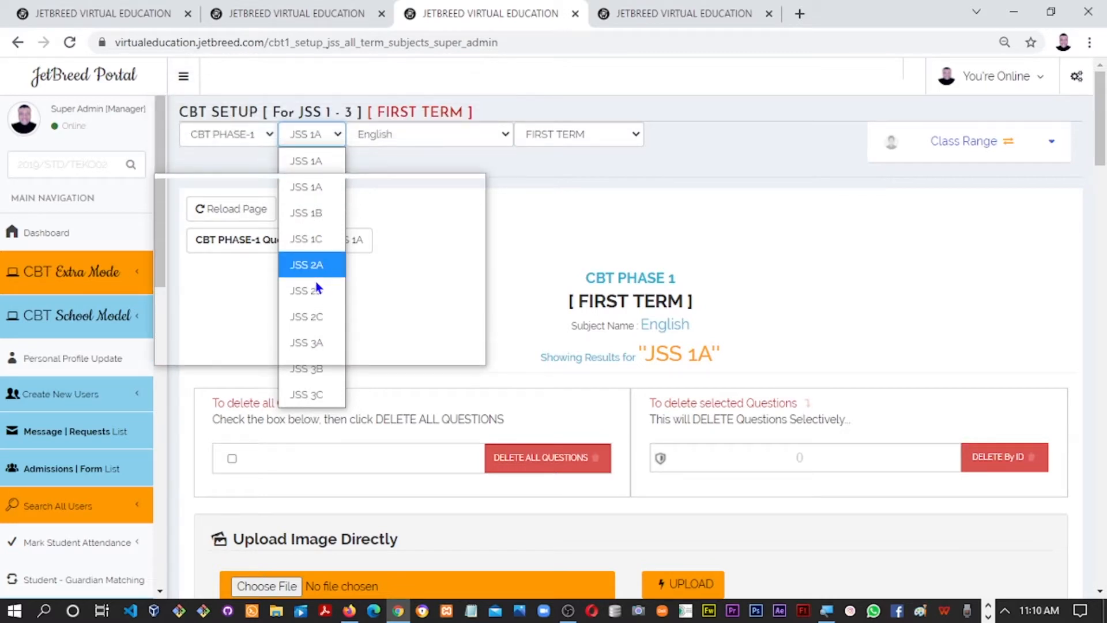
click(669, 219)
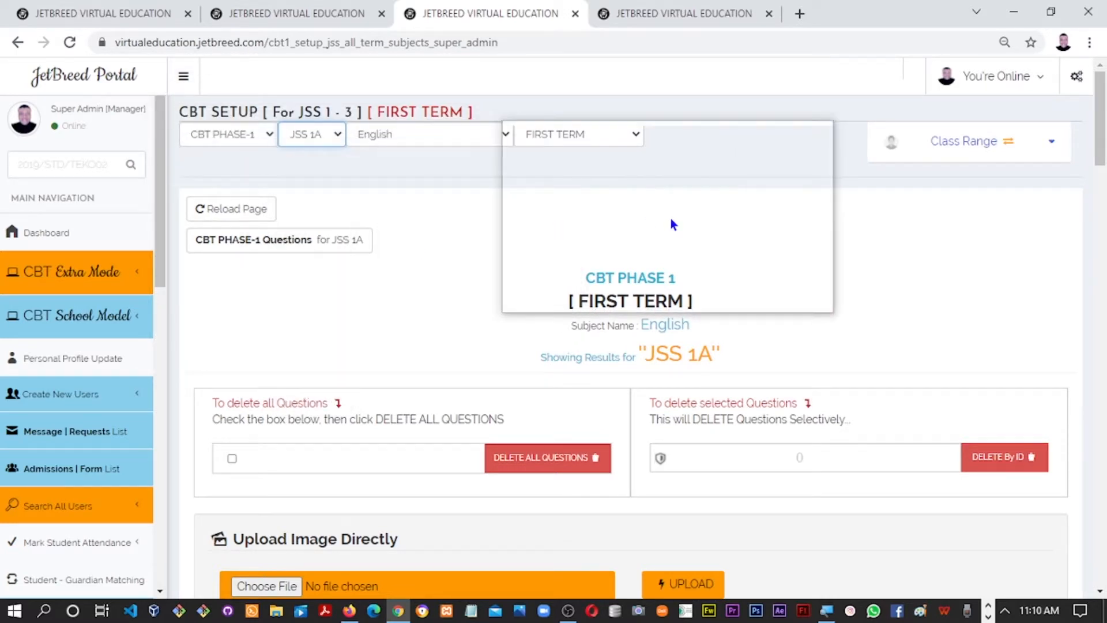
click(967, 155)
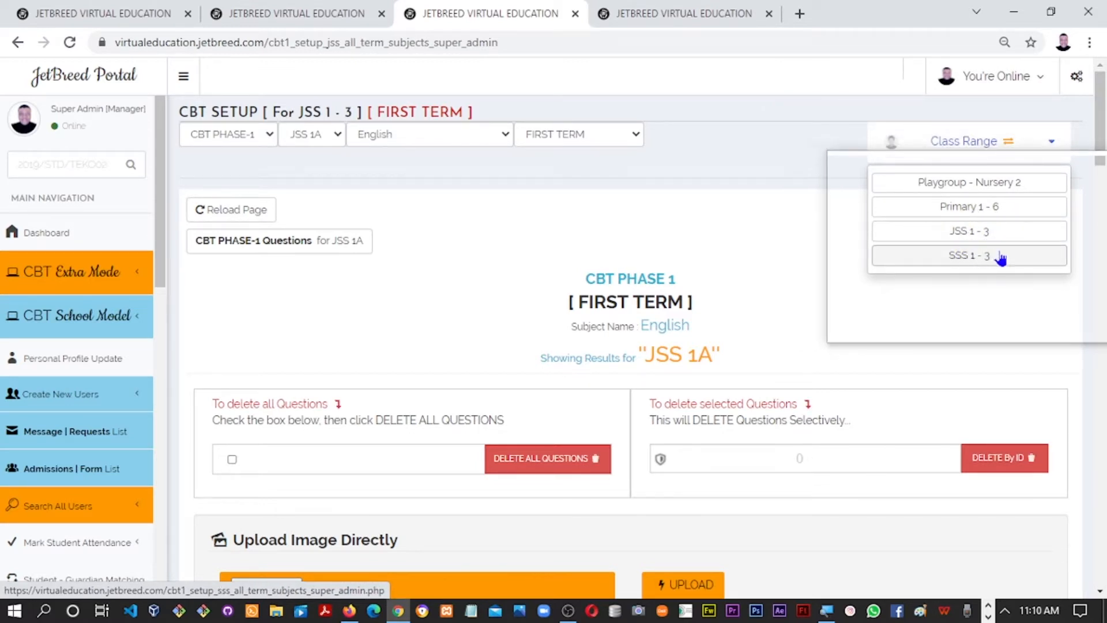
click(563, 139)
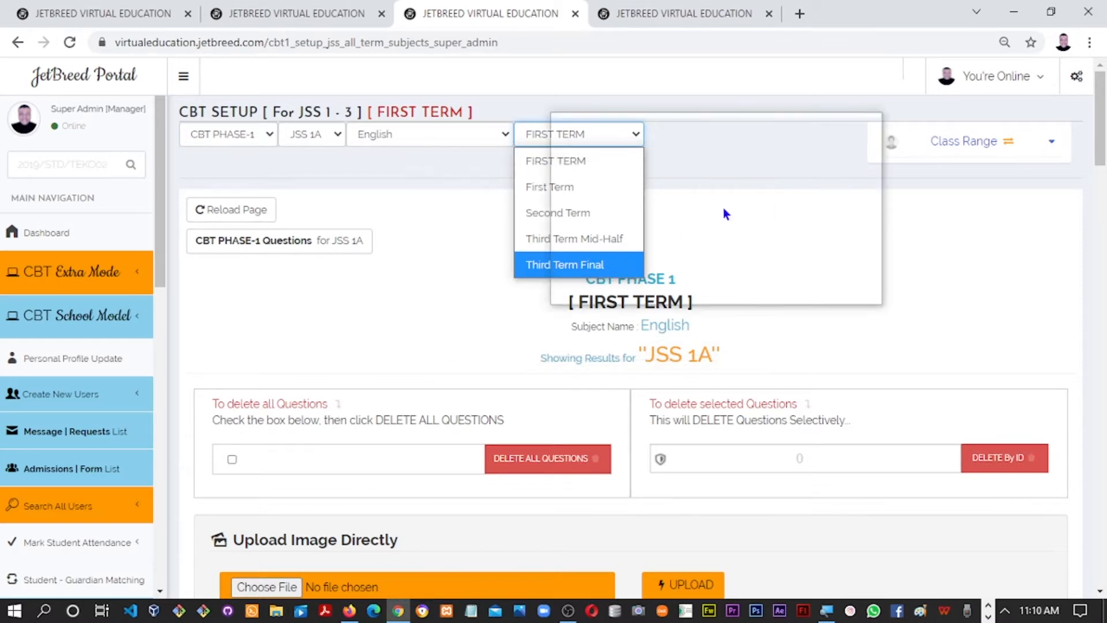
click(723, 208)
Recheck the term options, visit the exam setup tab and return, then scroll to the questions
click(572, 154)
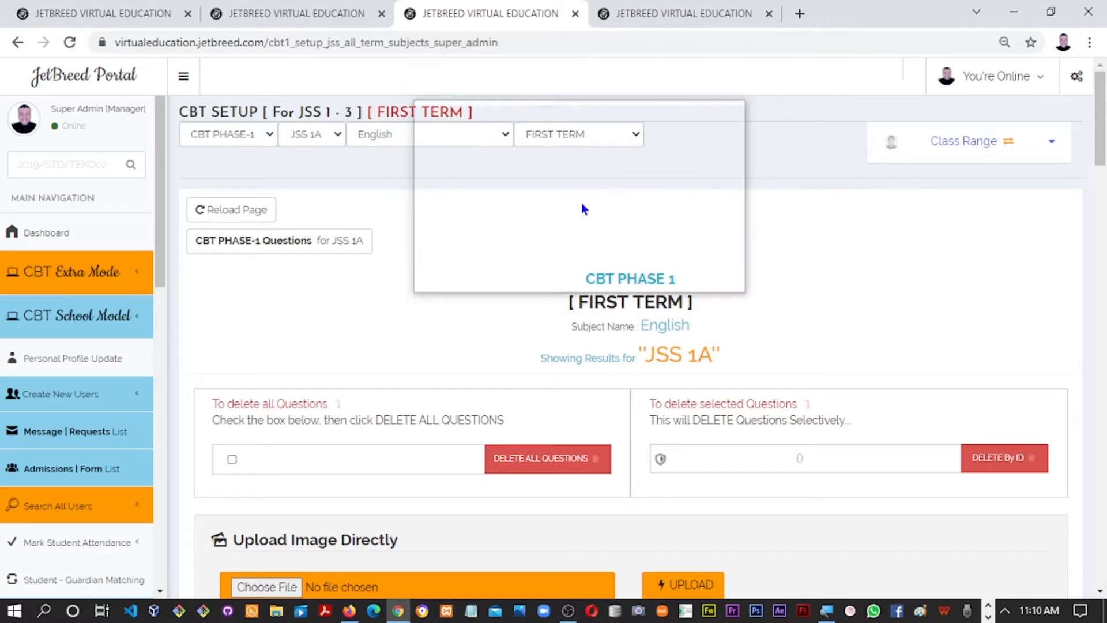
click(582, 138)
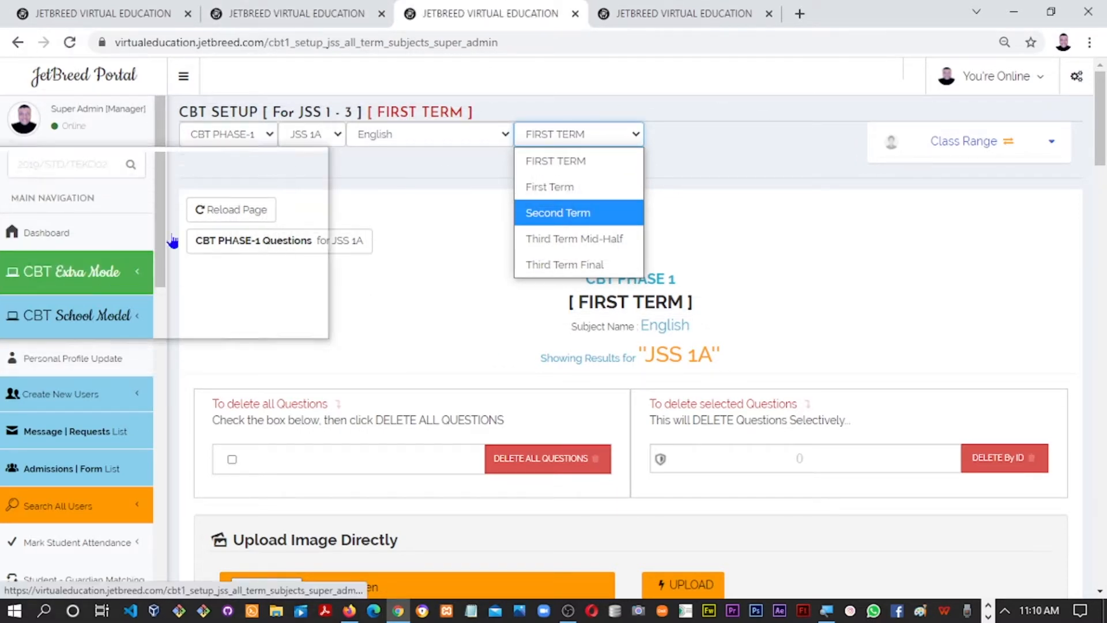
click(288, 16)
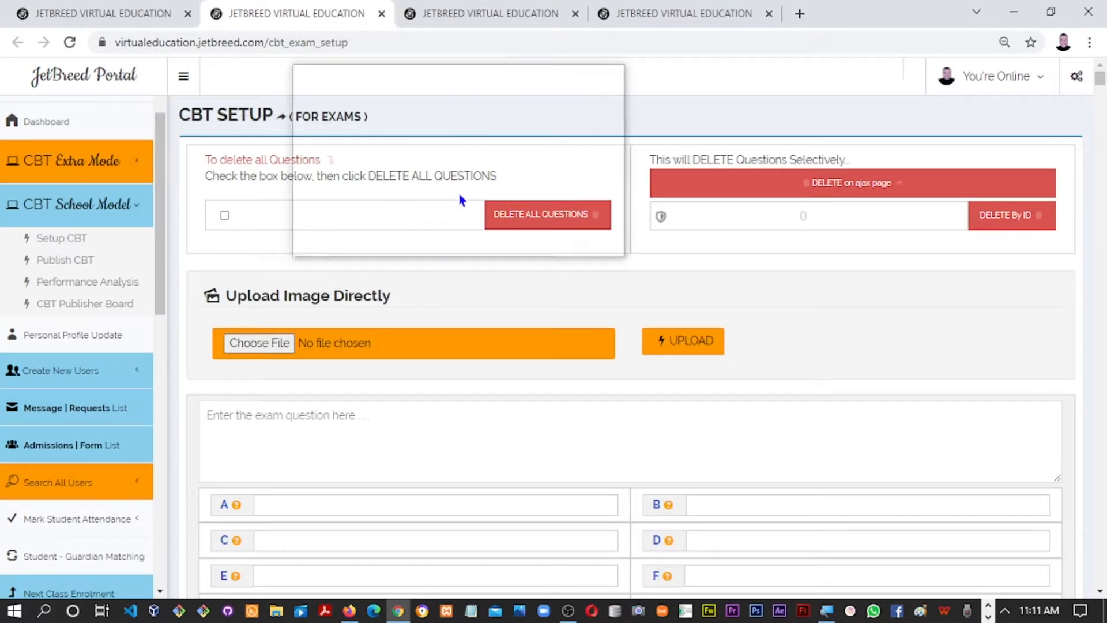
click(494, 13)
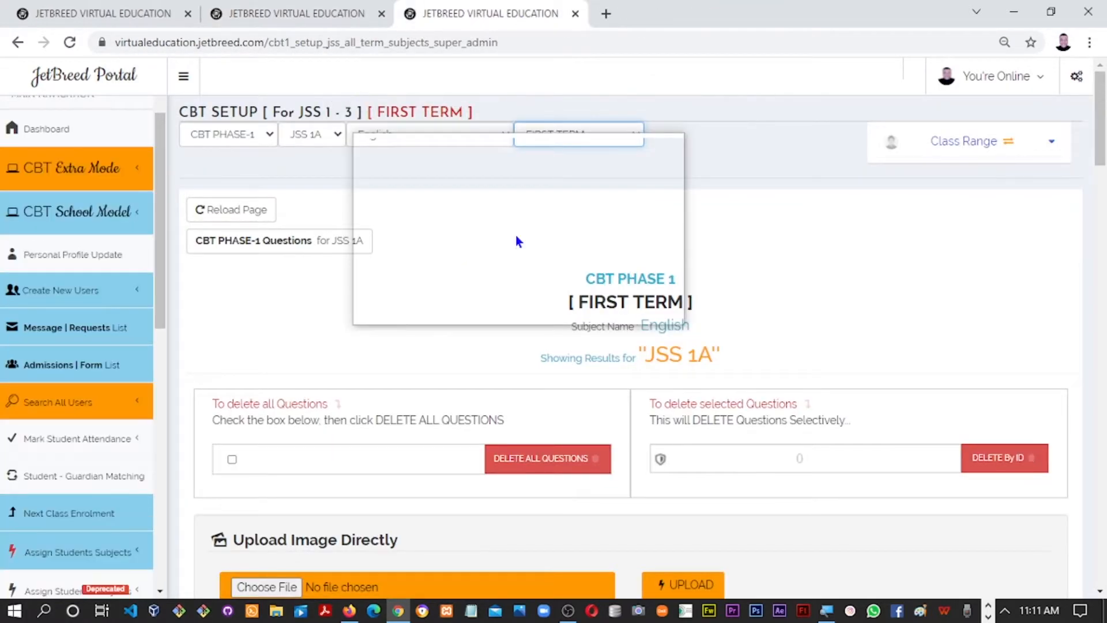
drag(1101, 159, 1050, 290)
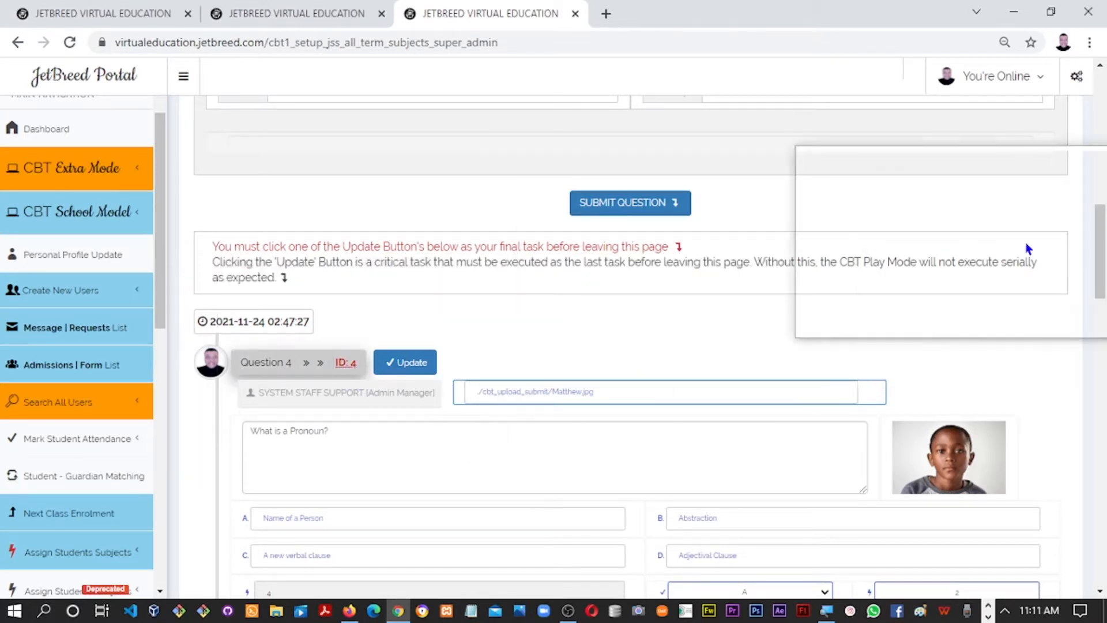
drag(1101, 265, 1098, 292)
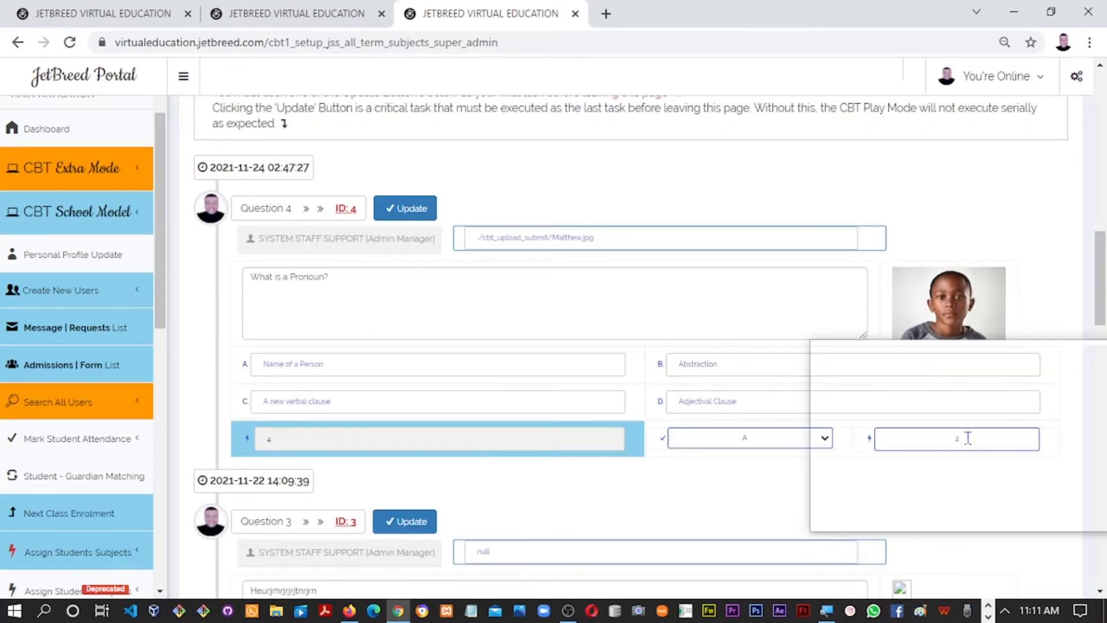
scroll(948, 439, down, 10)
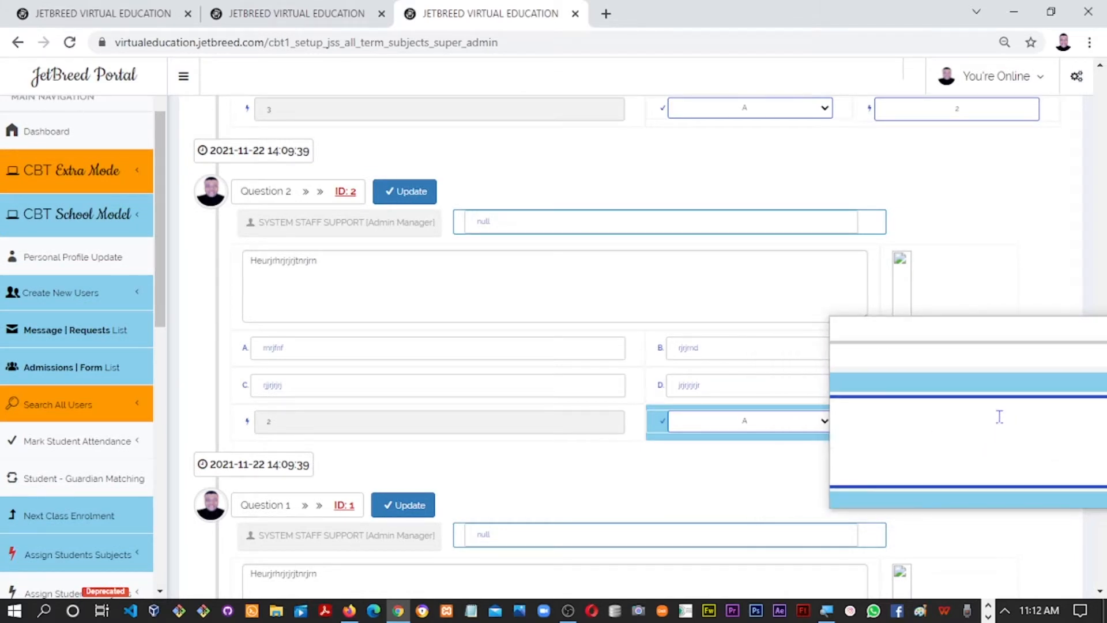
key(super+minus)
key(super+minus)
key(super+minus)
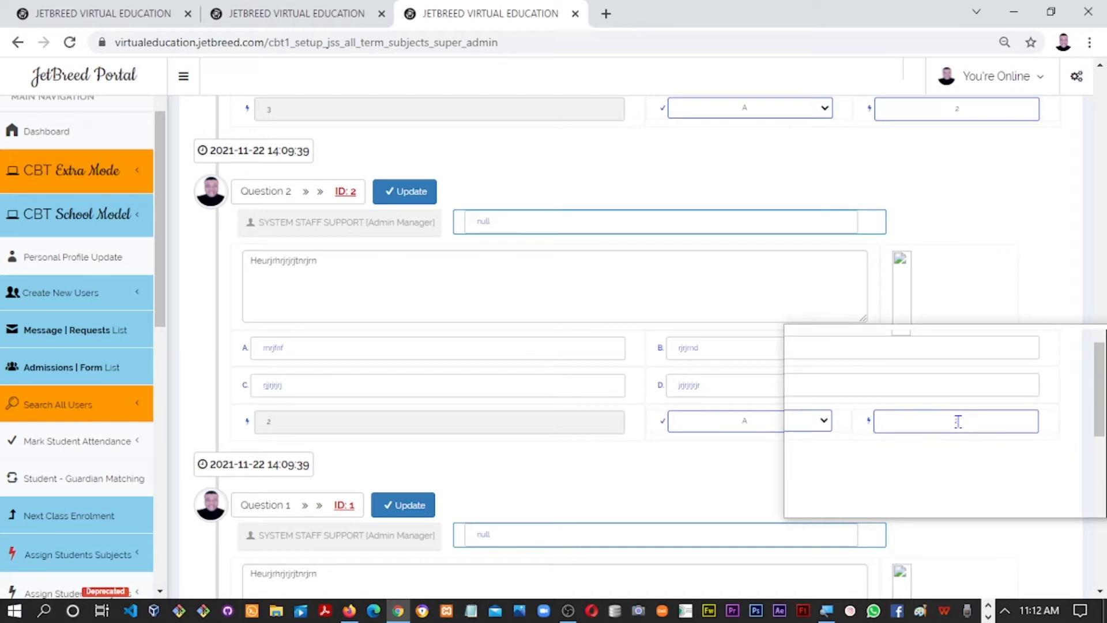
key(super+plus)
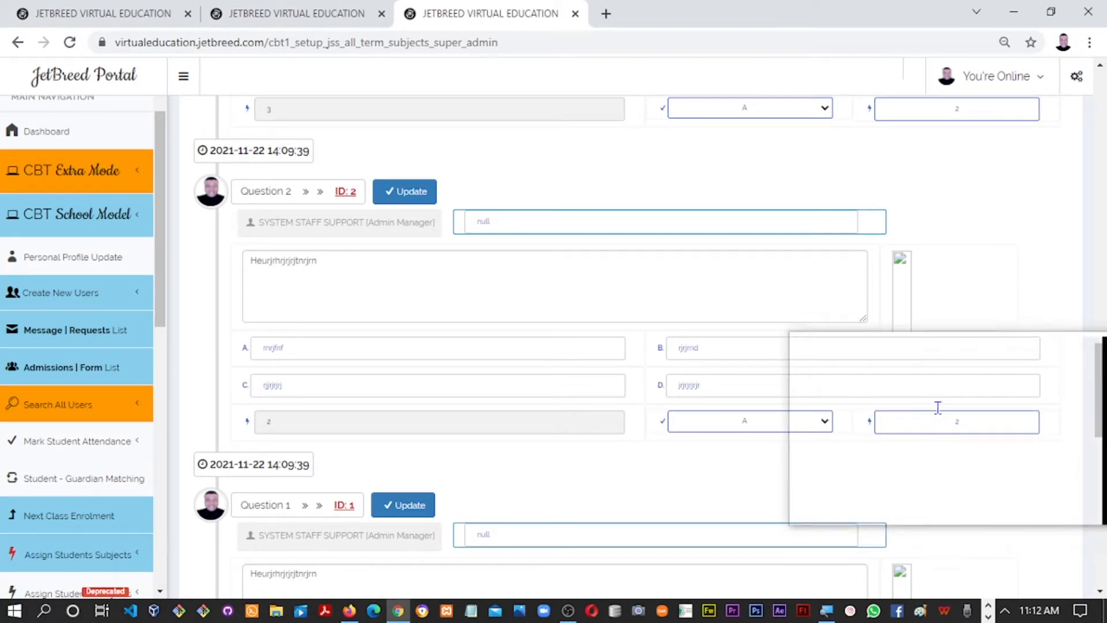
key(super+minus)
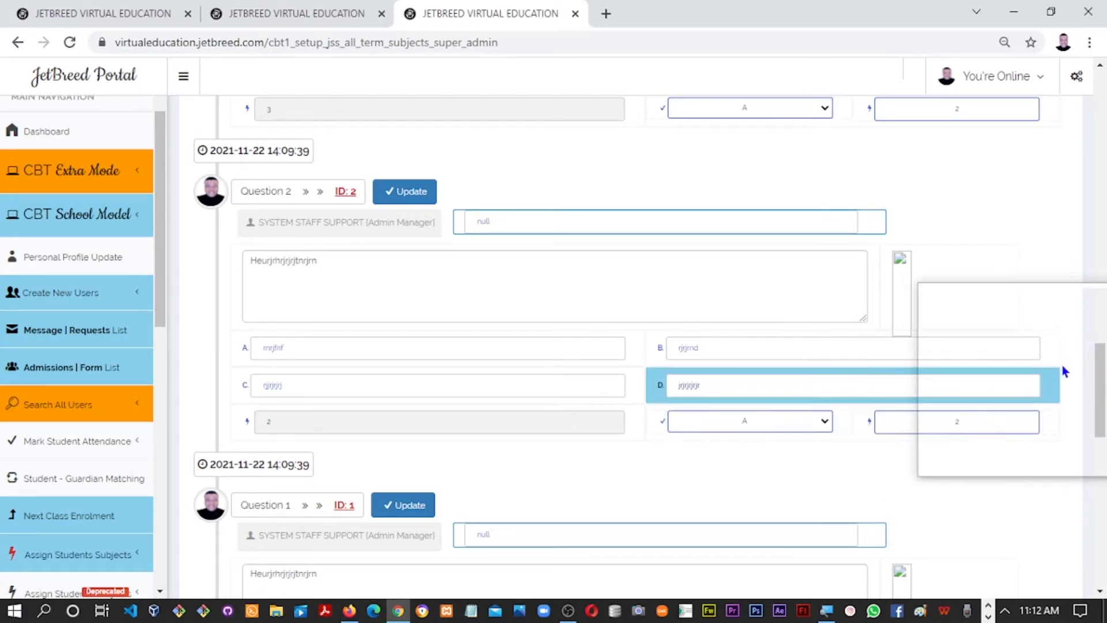
drag(1099, 372, 953, 432)
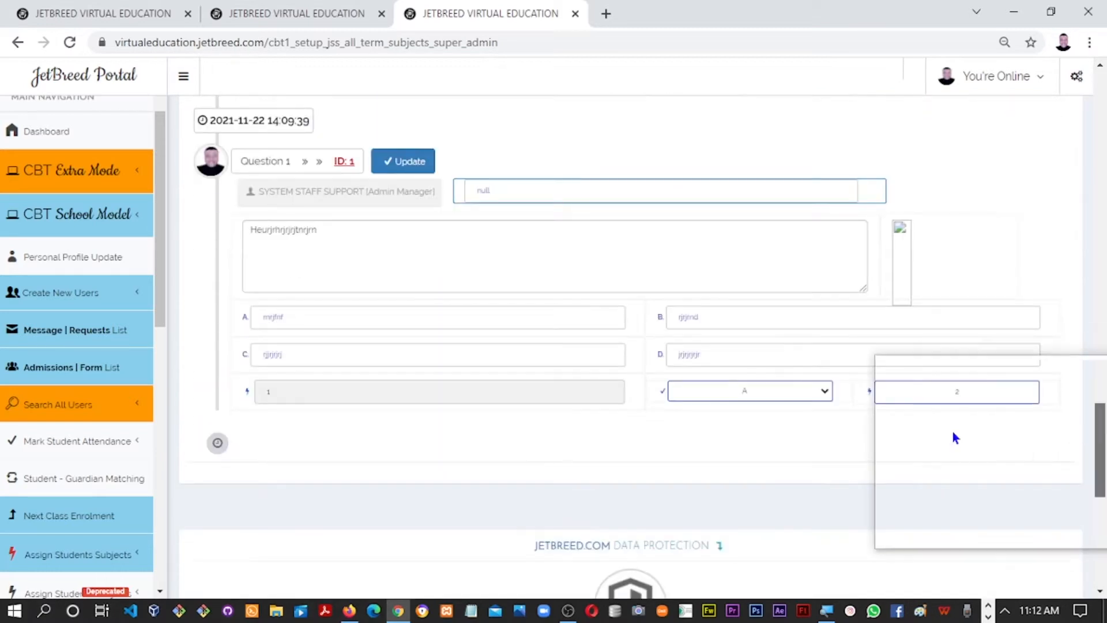
drag(1102, 432, 1101, 262)
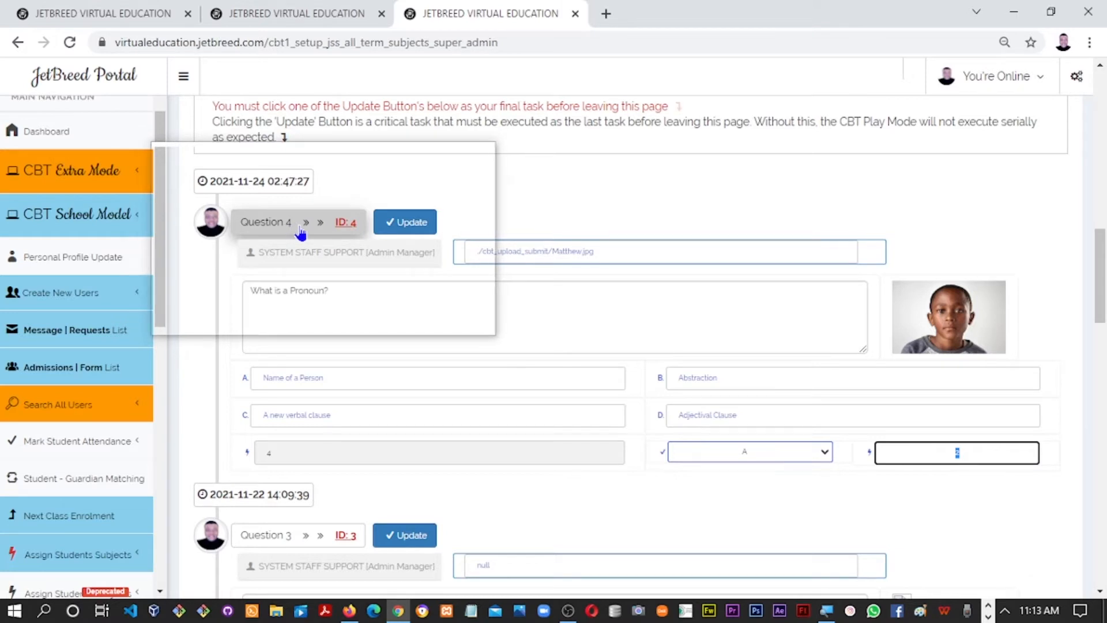
mouse_move(1104, 260)
mouse_down()
mouse_move(1081, 368)
mouse_move(1104, 390)
mouse_move(1105, 281)
mouse_up()
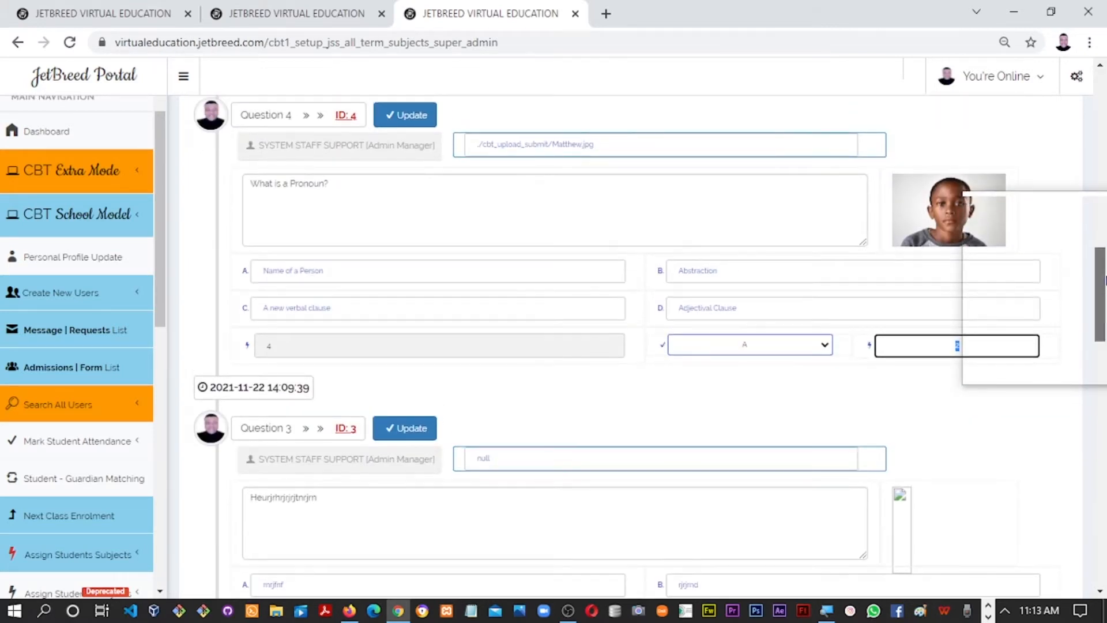
scroll(1104, 282, down, 1)
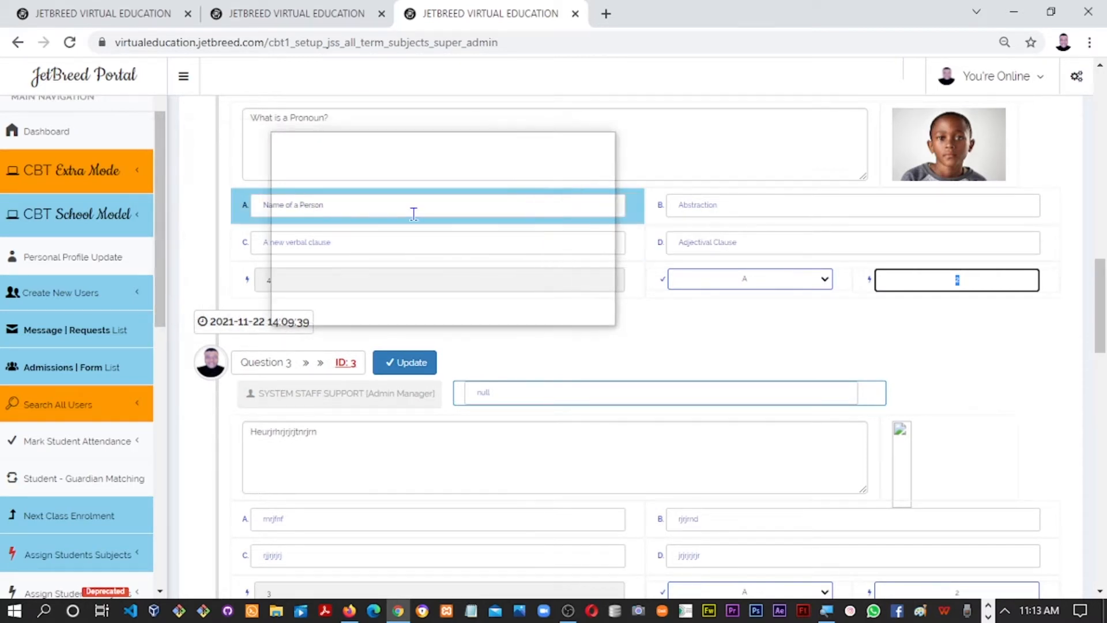
Replace Question 3's placeholder with the pronoun wording, edited to 'What is a Noun?'
click(331, 119)
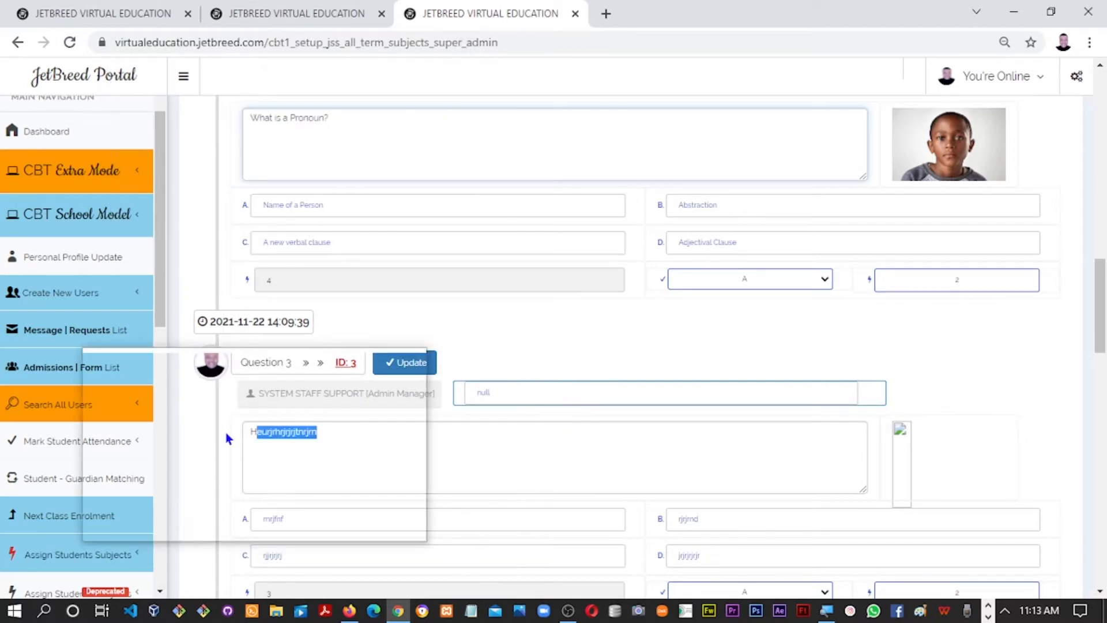
key(ctrl+a)
text(What is a Pronoun?)
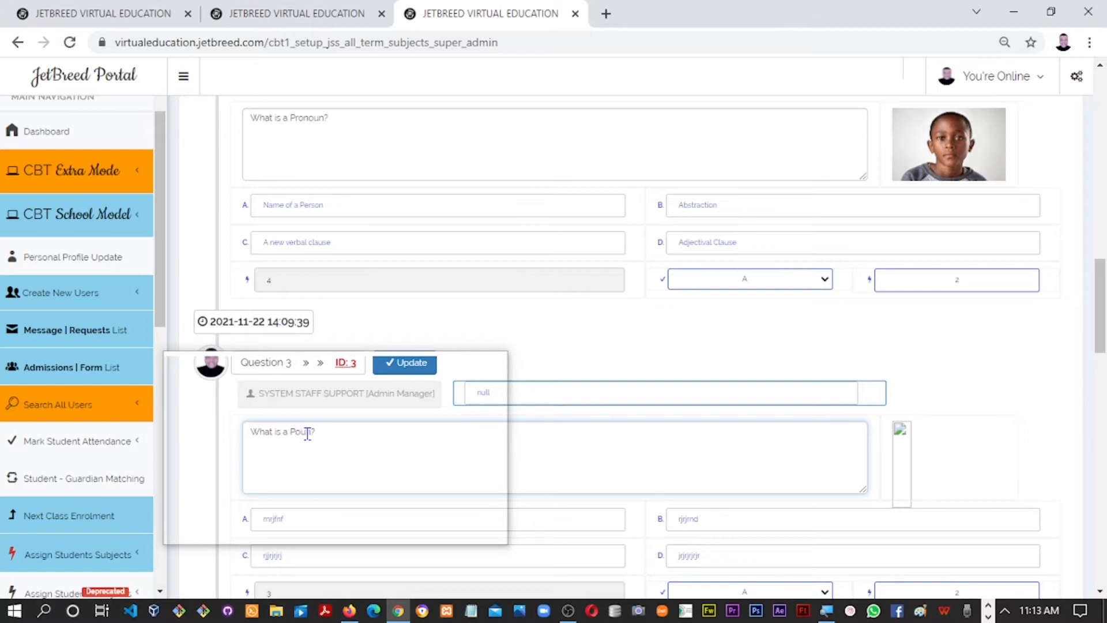
text(N)
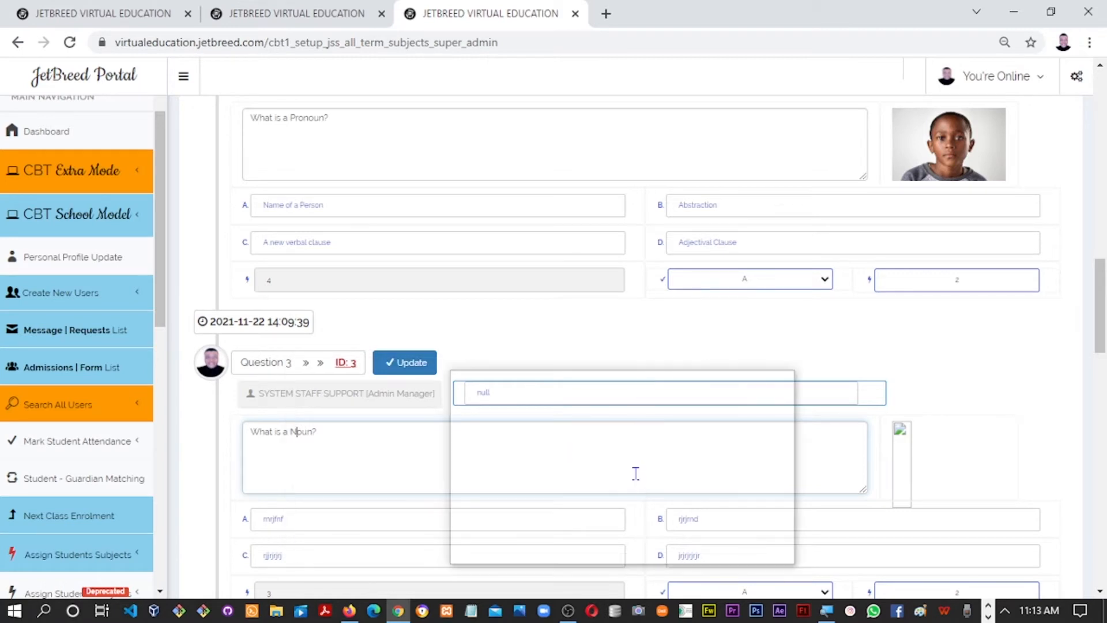
Select all of Question 2's placeholder text
scroll(1104, 350, down, 6)
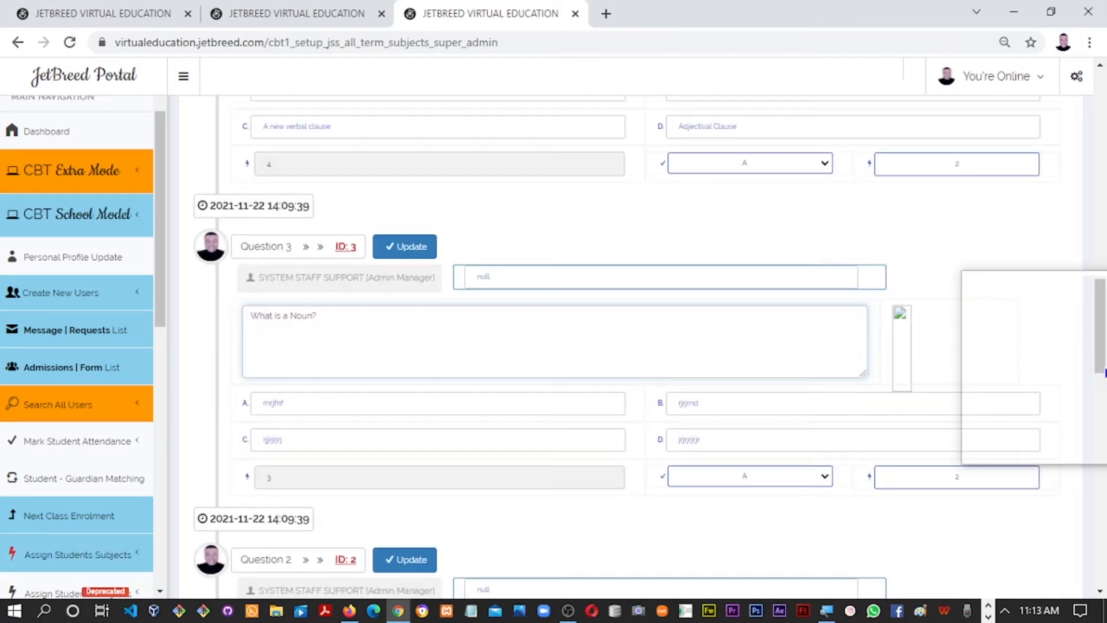
drag(318, 391, 231, 393)
key(ctrl+a)
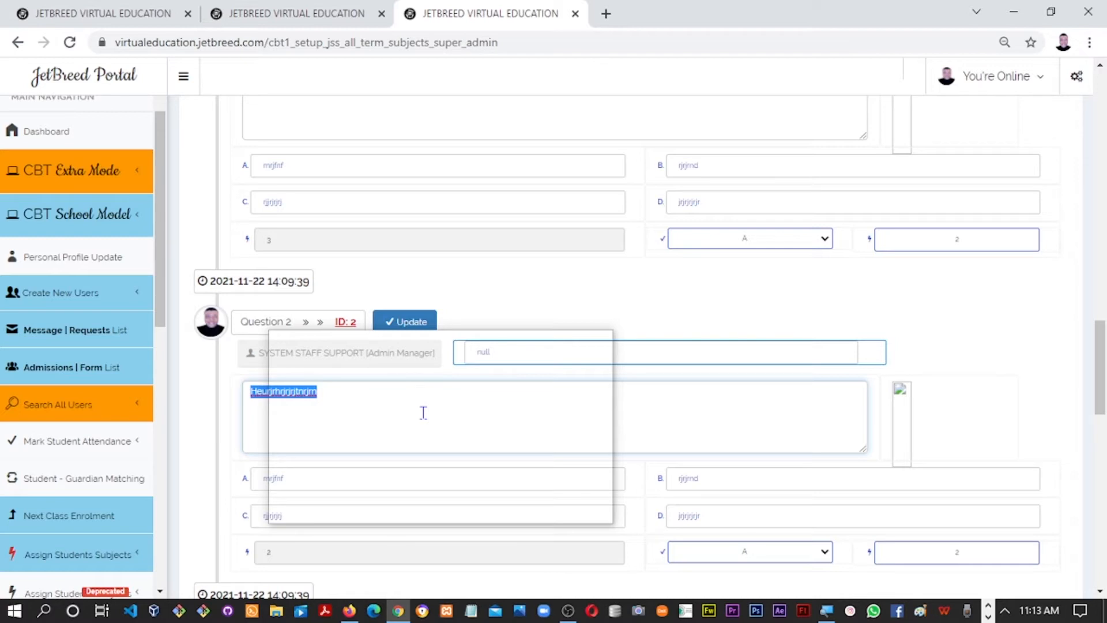
Type the new question wording, ending with a question mark, into Question 2
text(What is a Verb)
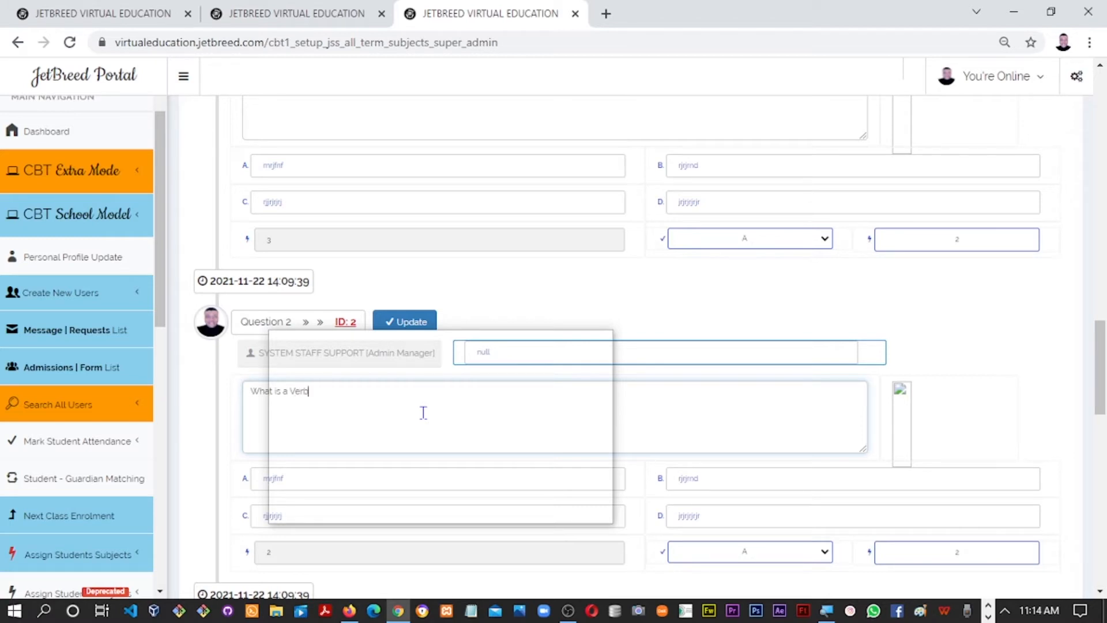
text(?)
drag(1100, 374, 1091, 422)
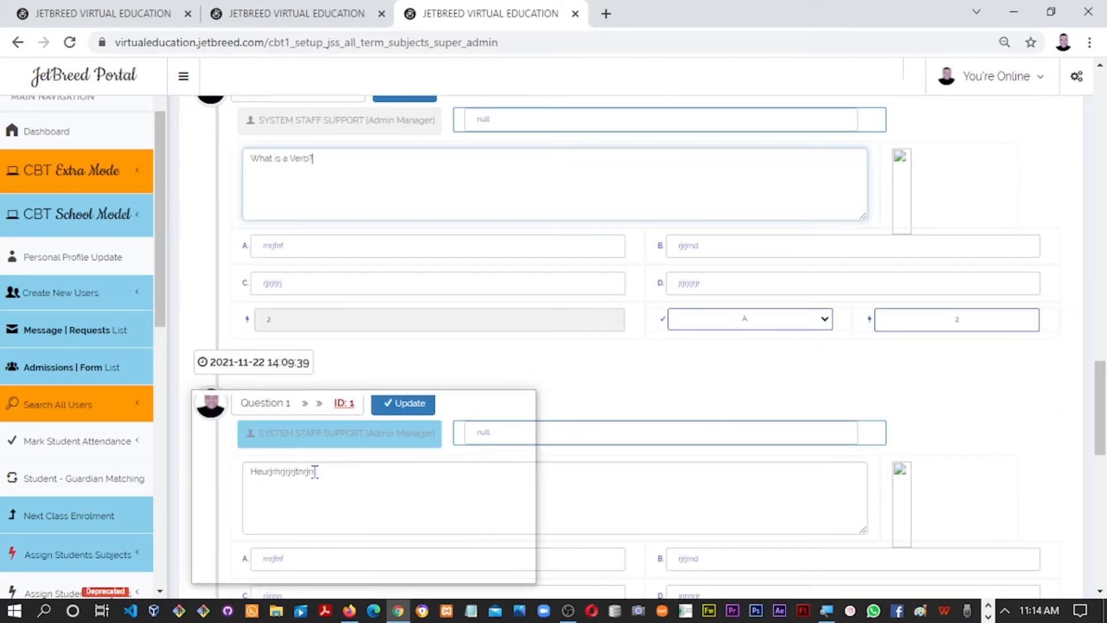
Change Question 1's text to 'What is an Adverb' and scroll through the updated questions
double_click(249, 472)
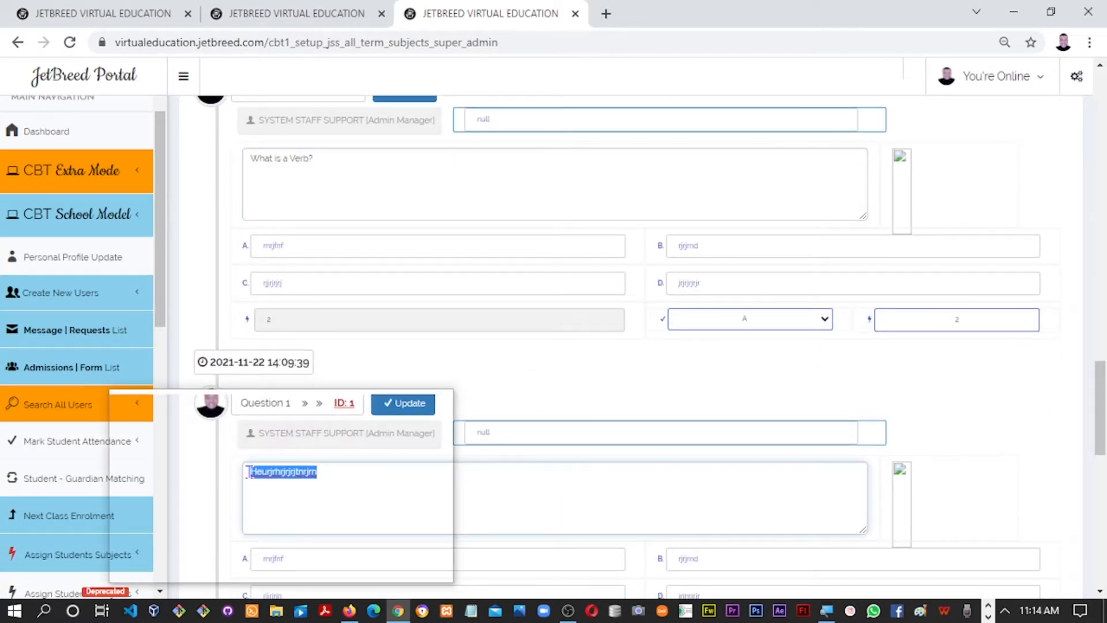
text(What is an Adverb)
mouse_move(1102, 440)
mouse_down()
mouse_move(1102, 458)
mouse_move(1102, 445)
mouse_up()
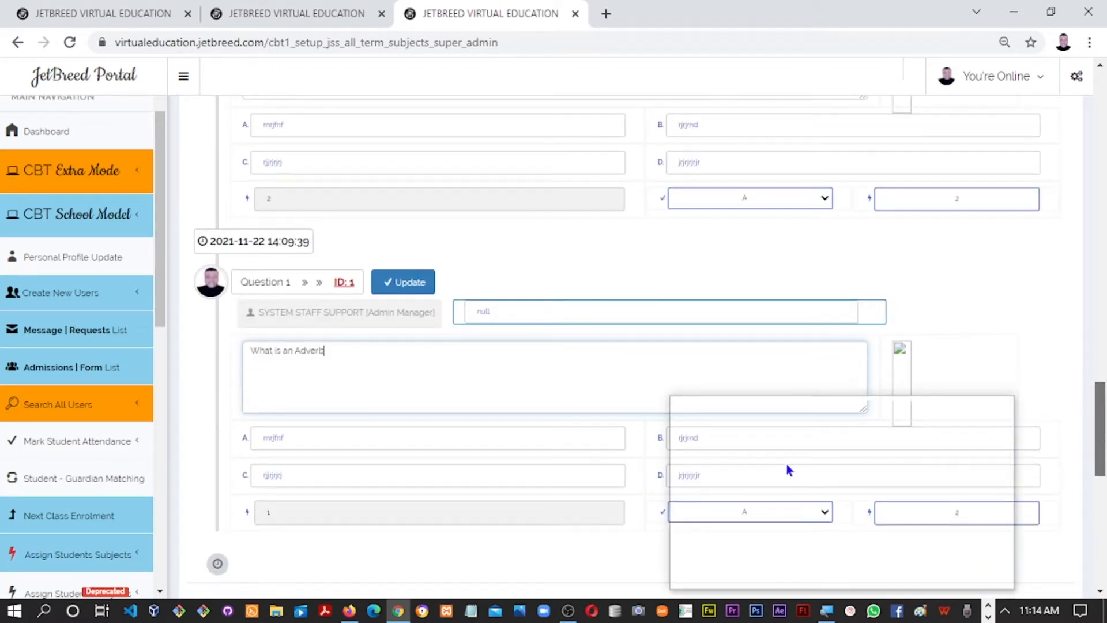
click(272, 437)
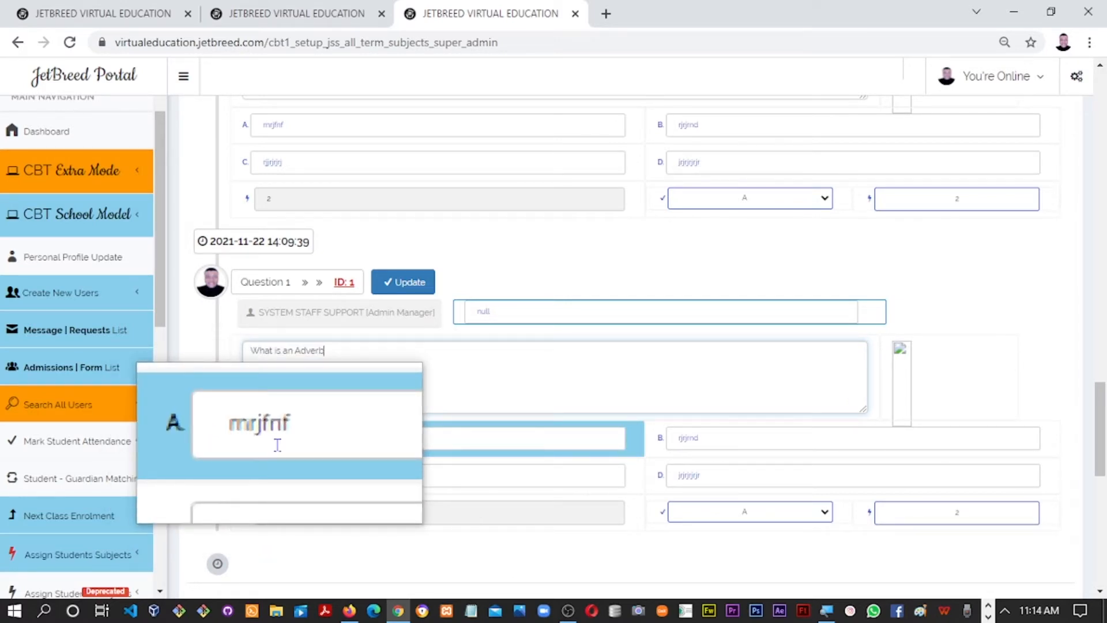
drag(1103, 409, 1098, 305)
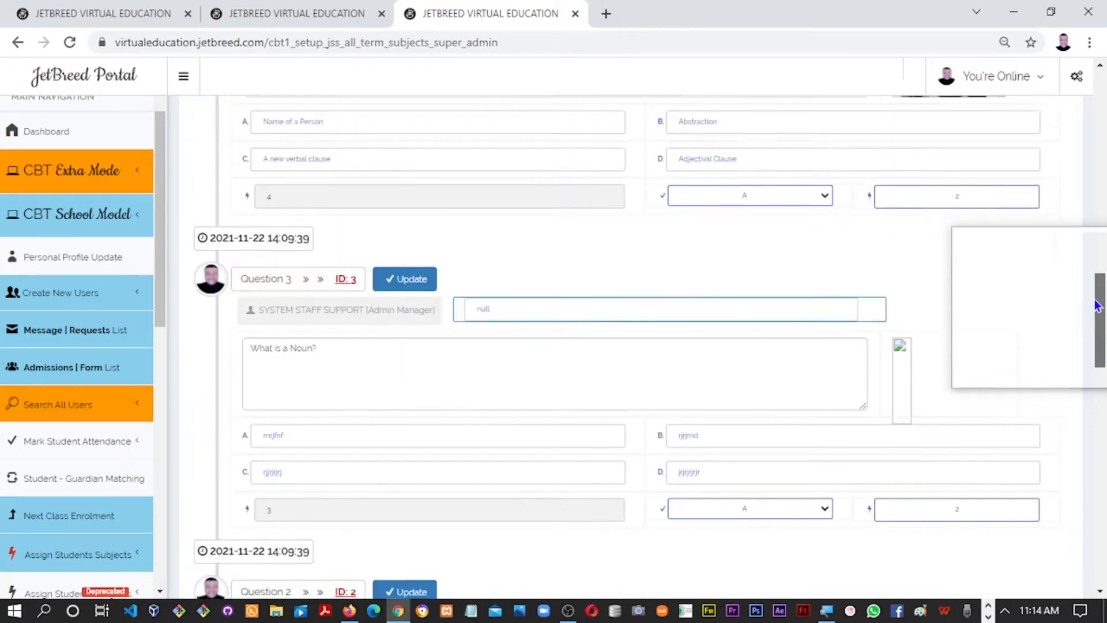
scroll(1097, 306, up, 2)
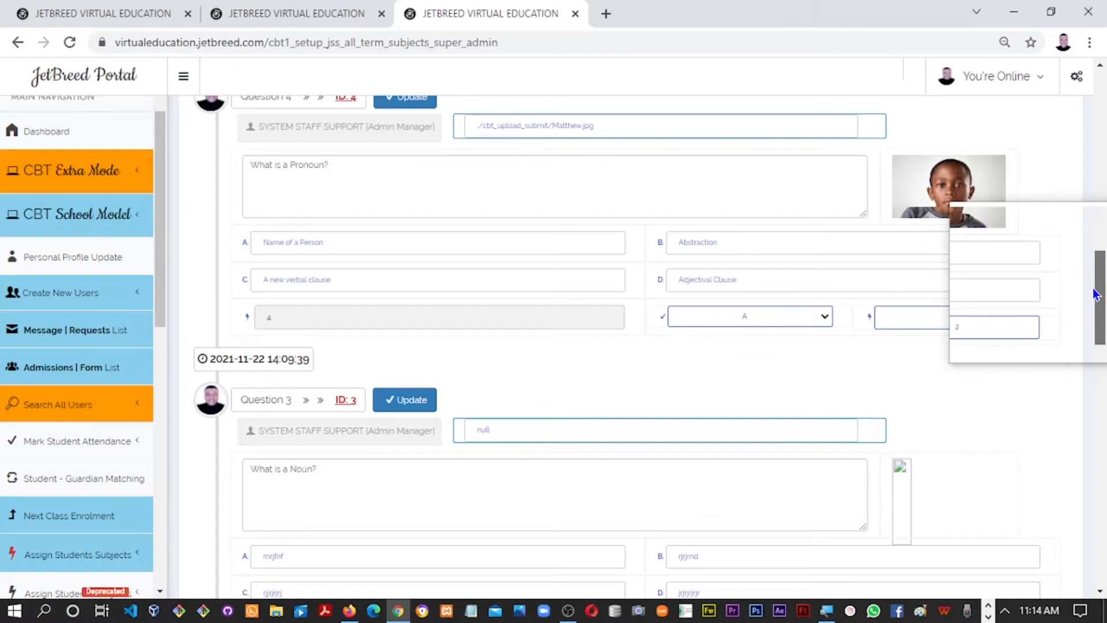
scroll(427, 345, down, 1)
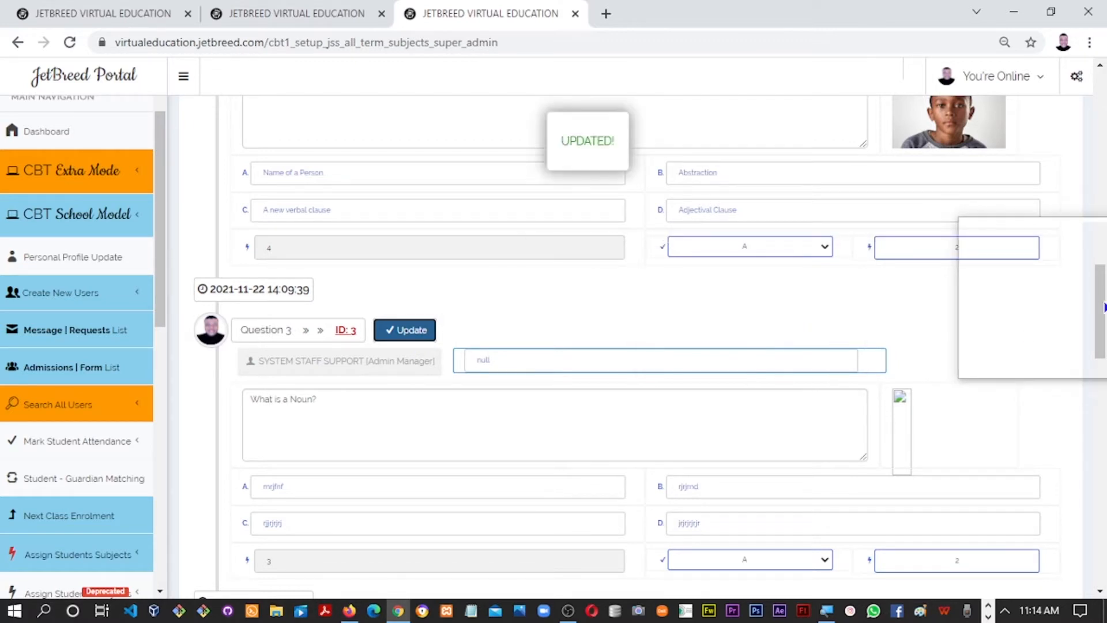
drag(1101, 316, 1099, 208)
Enter 'What is an Adjective?' as the new exam question
click(535, 222)
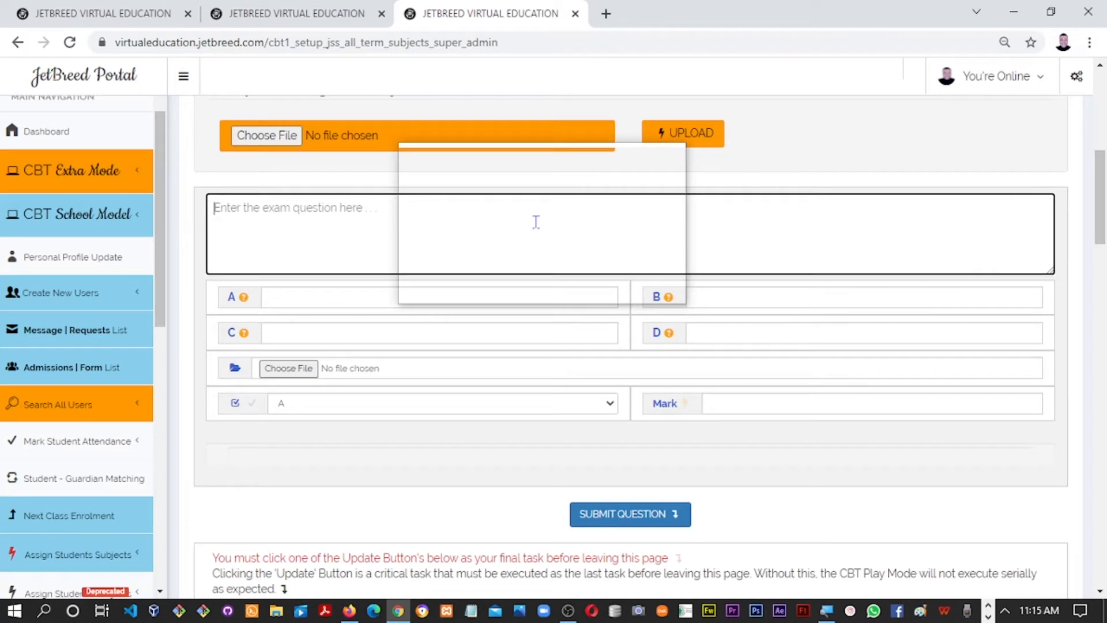
text(What is an Adjective)
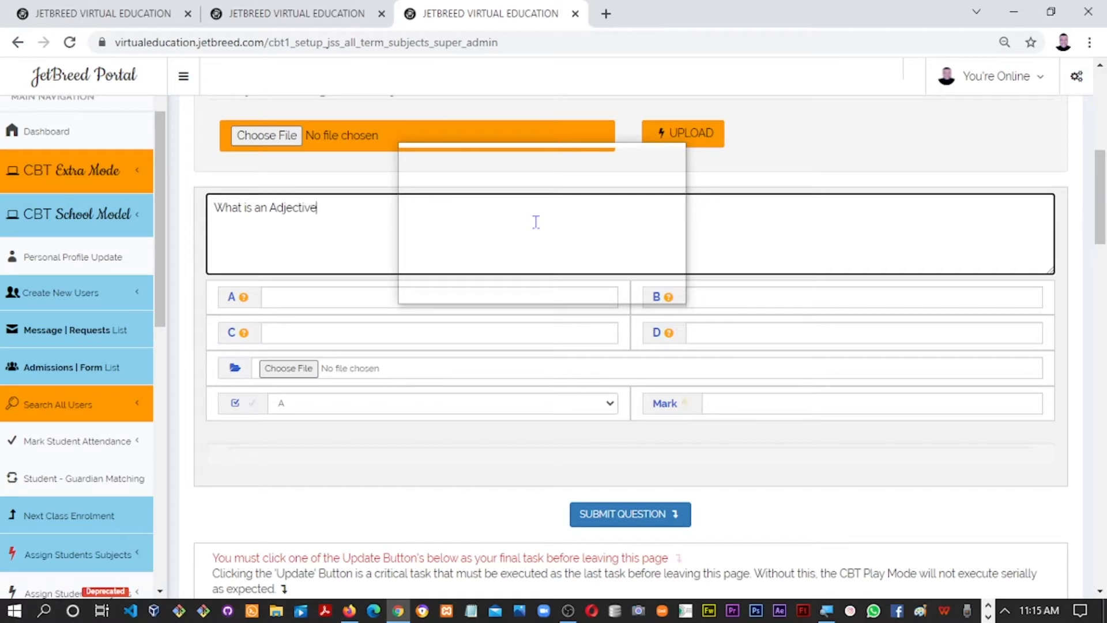
text(?)
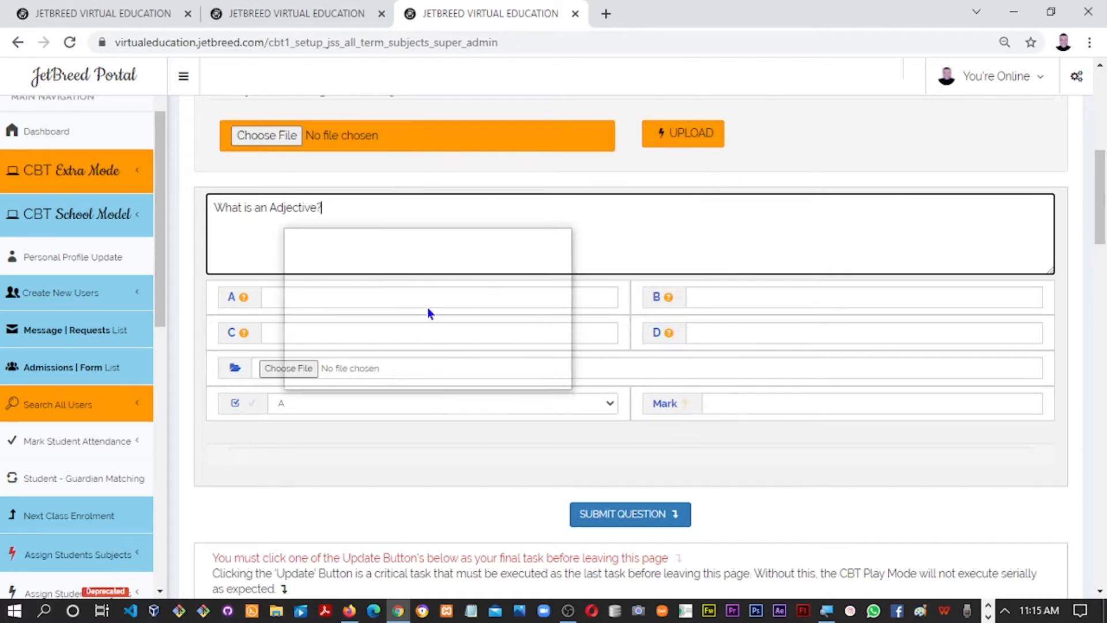
Fill options A to D with Answer1, Answer2, Answer3 and Answer4
click(427, 297)
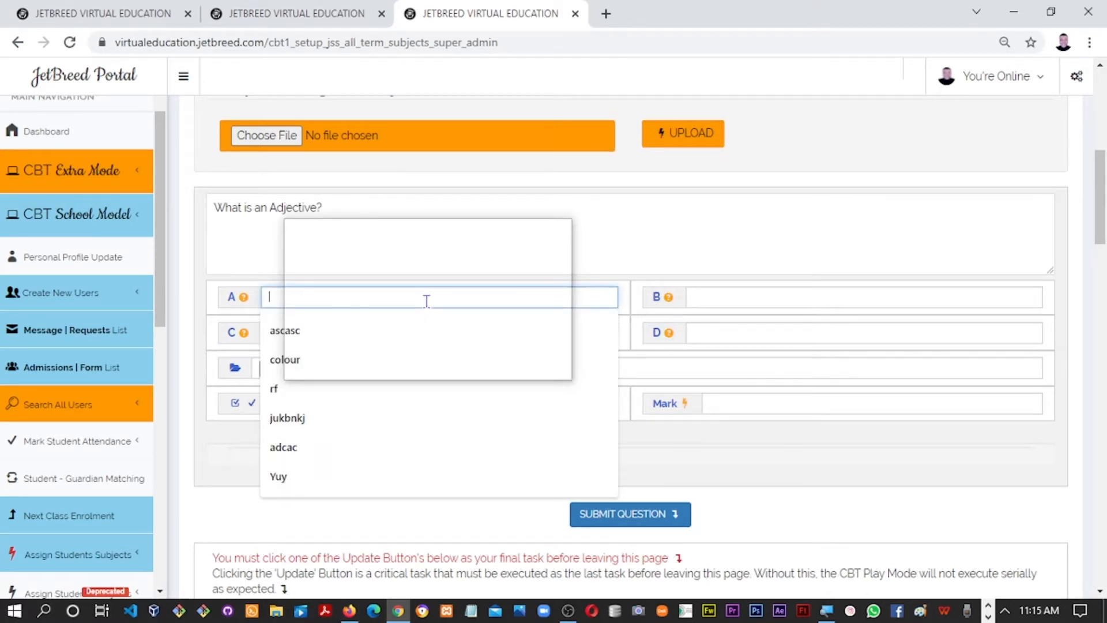
text(anwer)
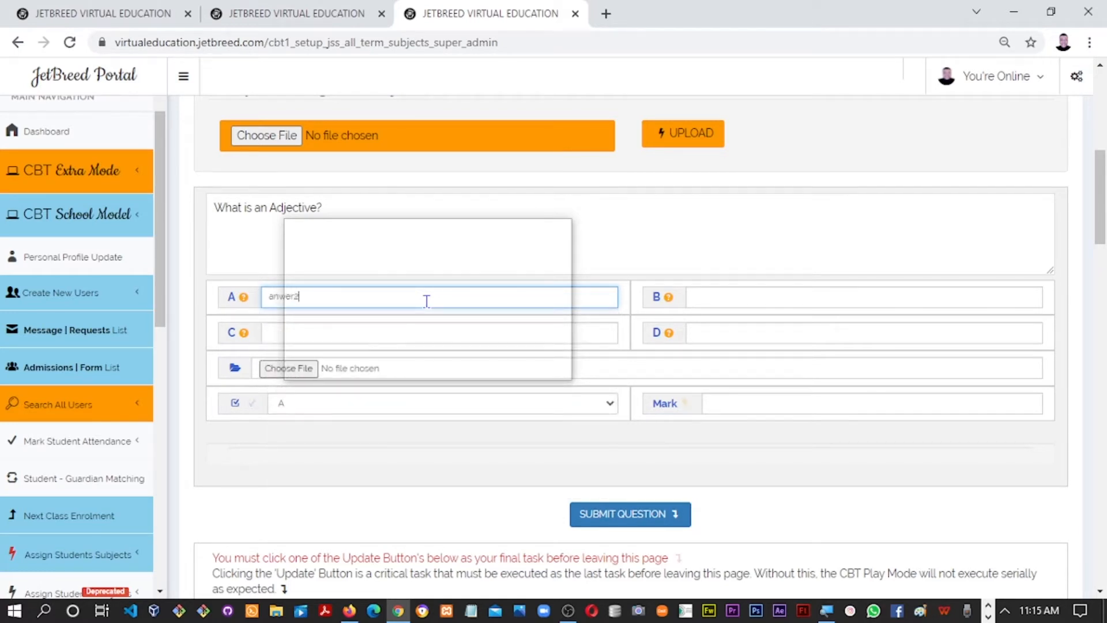
text(1)
key(Tab)
text(Answer)
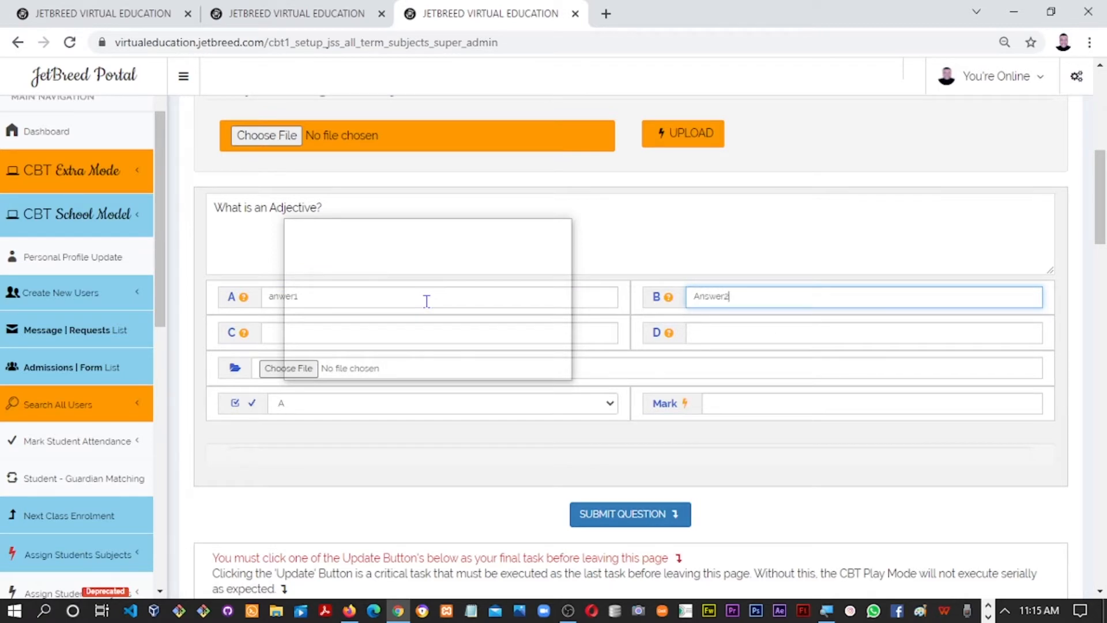
key(Tab)
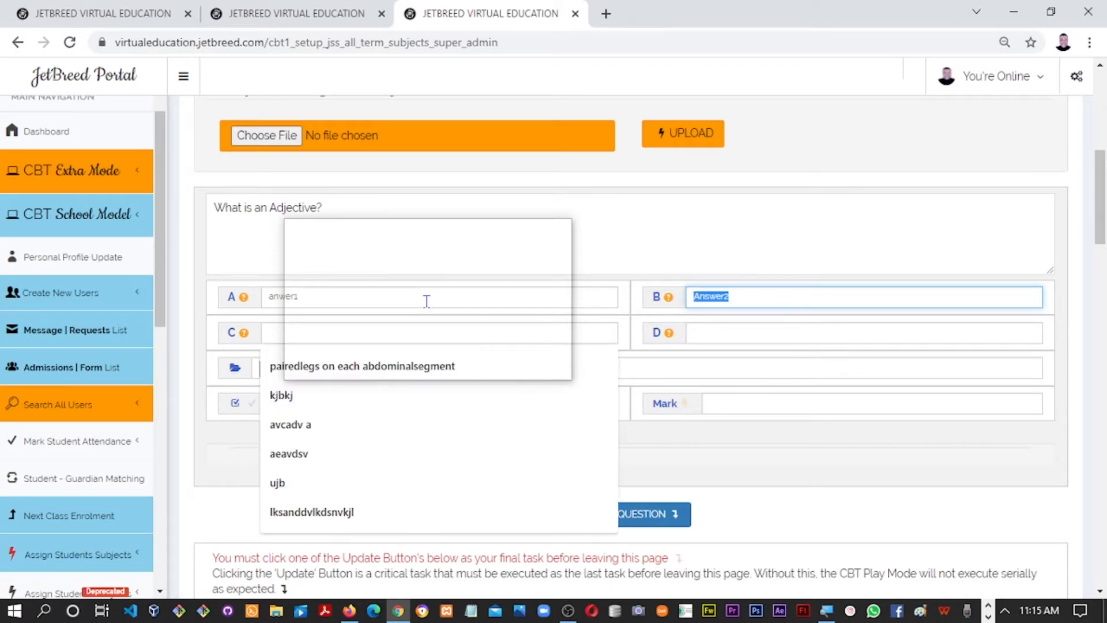
key(Tab)
text(Answer2)
key(BackSpace)
text(3)
key(Tab)
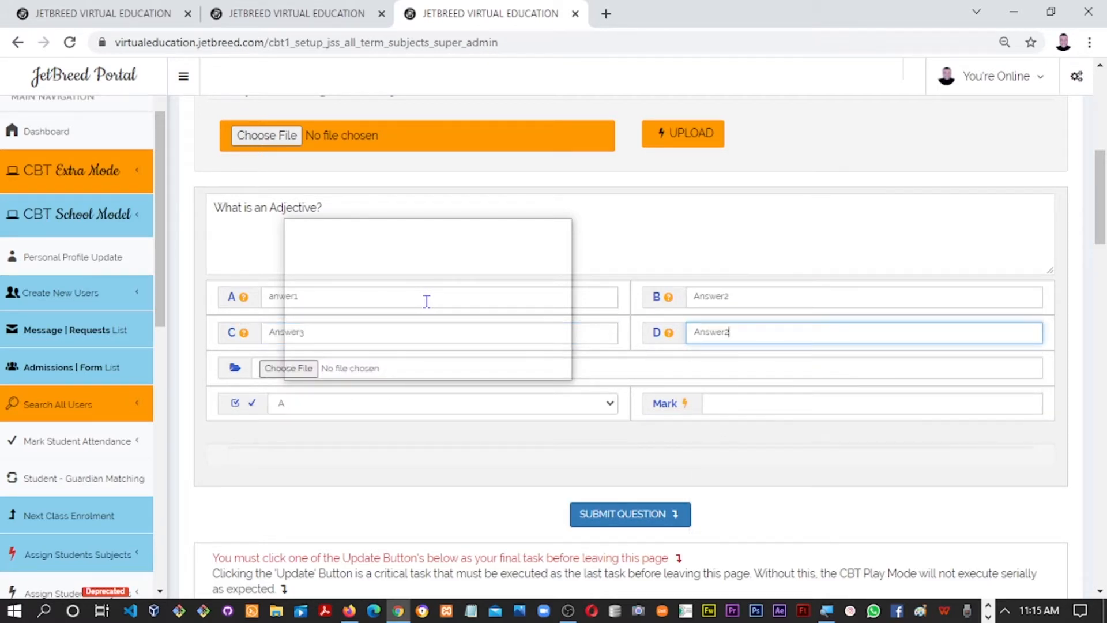
key(BackSpace)
text(4)
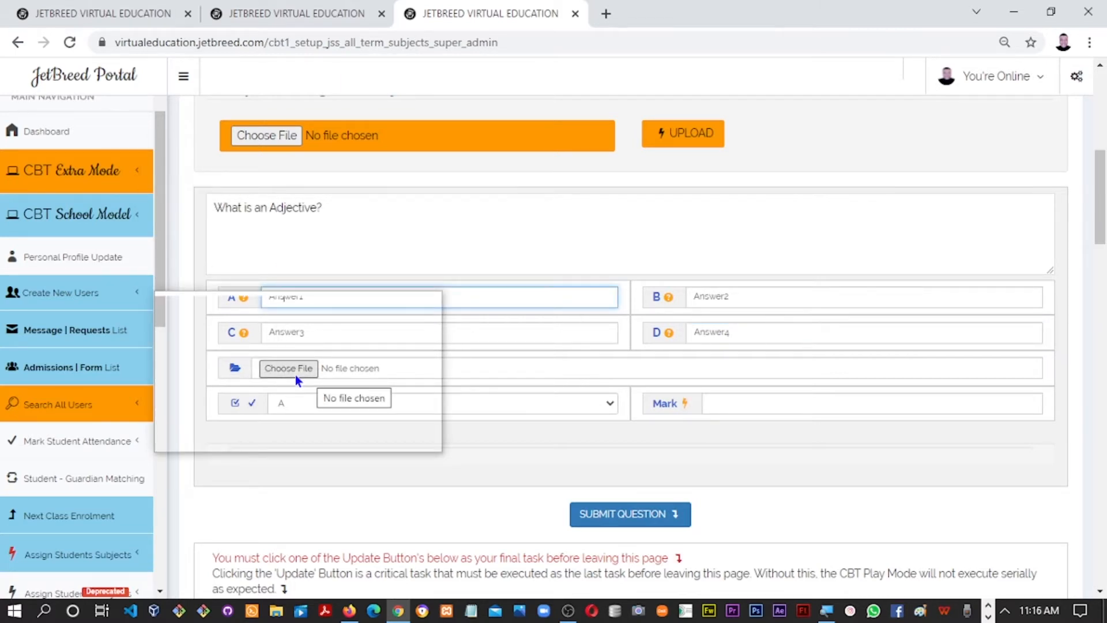
Attach Boaz.jpg from the passports folder as the question's picture
click(296, 373)
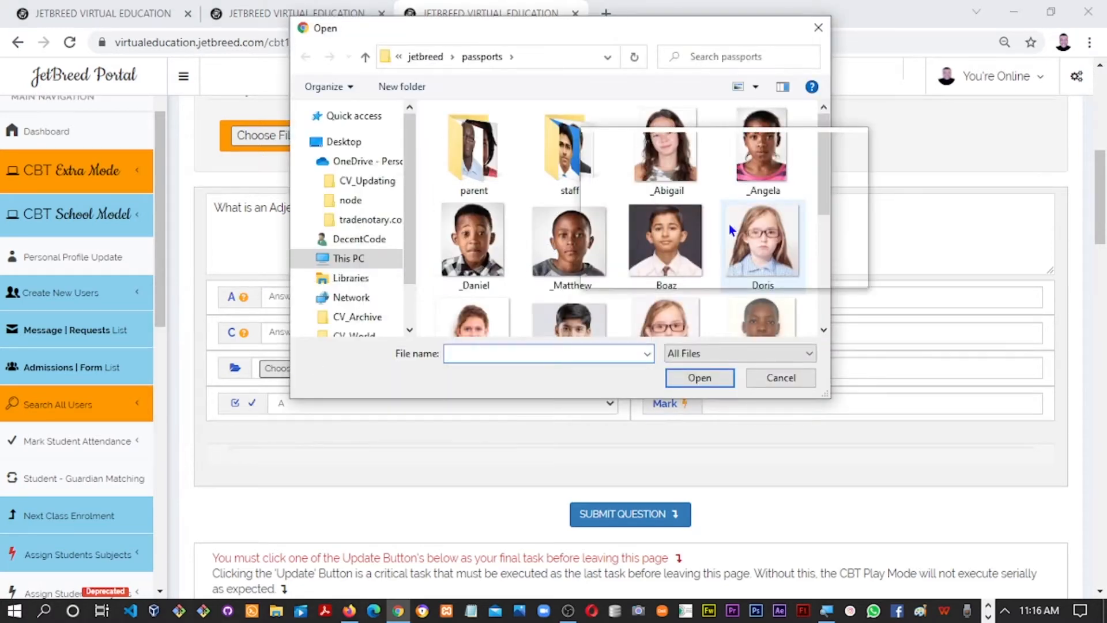
drag(821, 188, 809, 306)
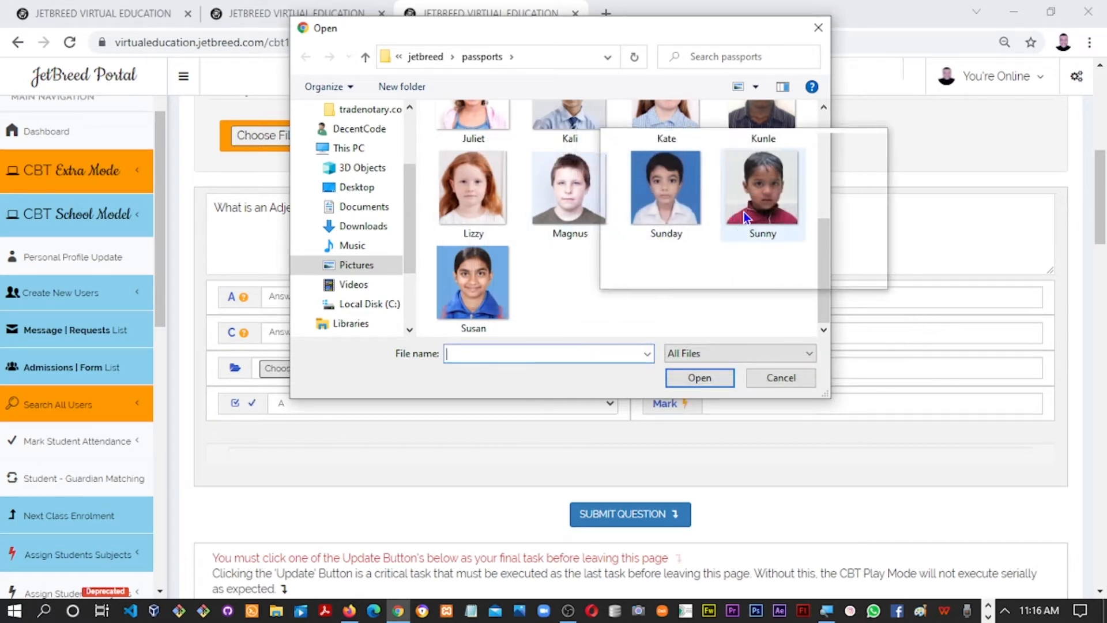
drag(826, 257, 821, 180)
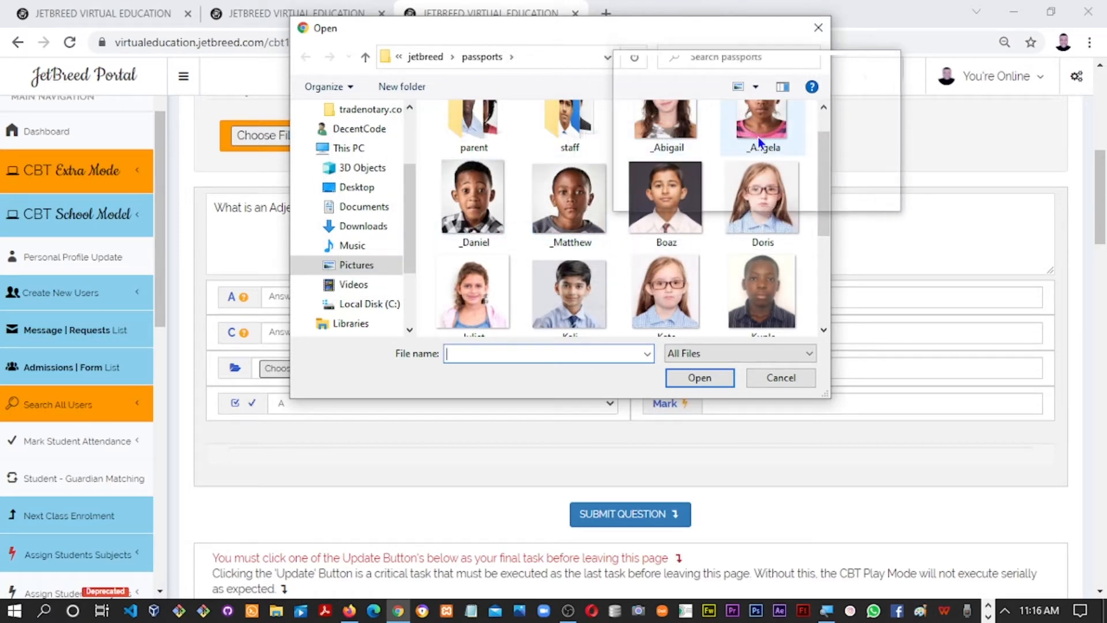
double_click(682, 223)
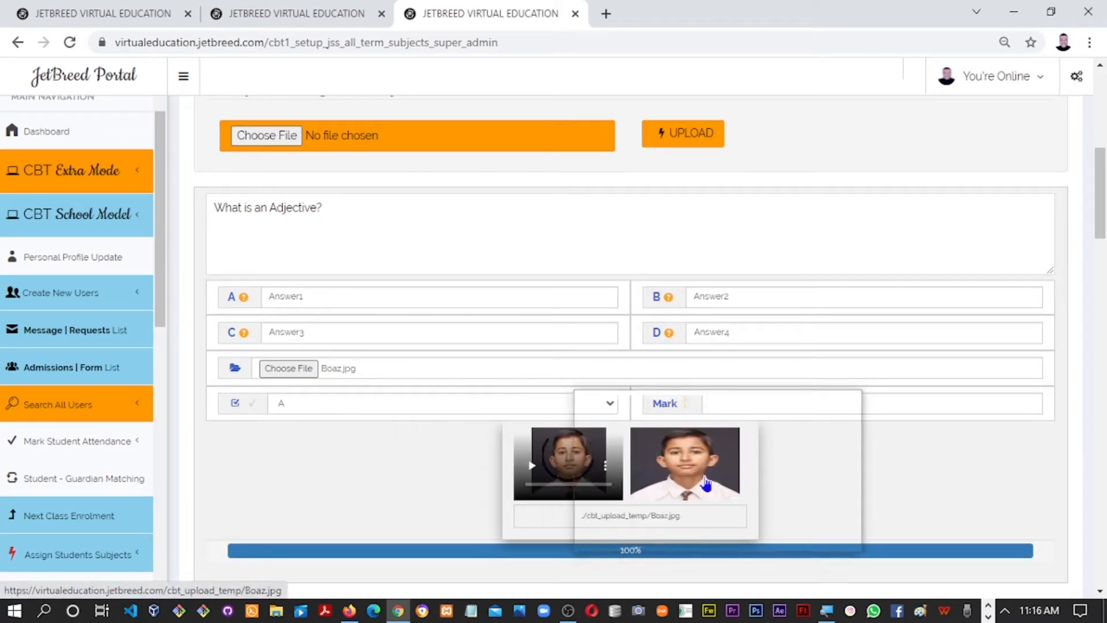
Set the adjective question's mark to 2 using the suggested values
scroll(606, 264, down, 3)
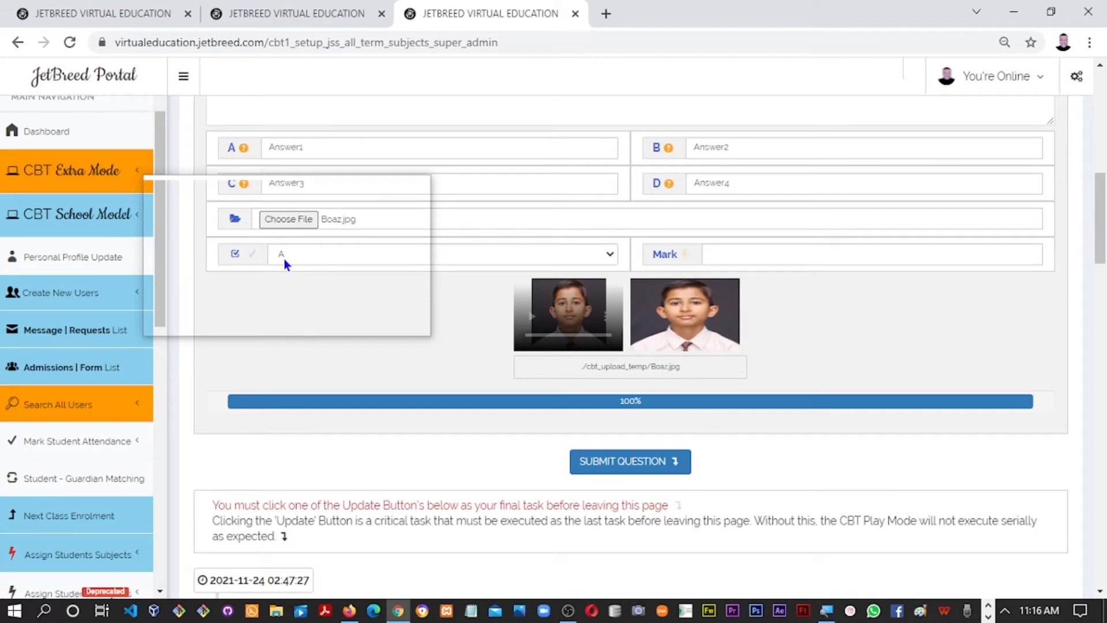
click(734, 252)
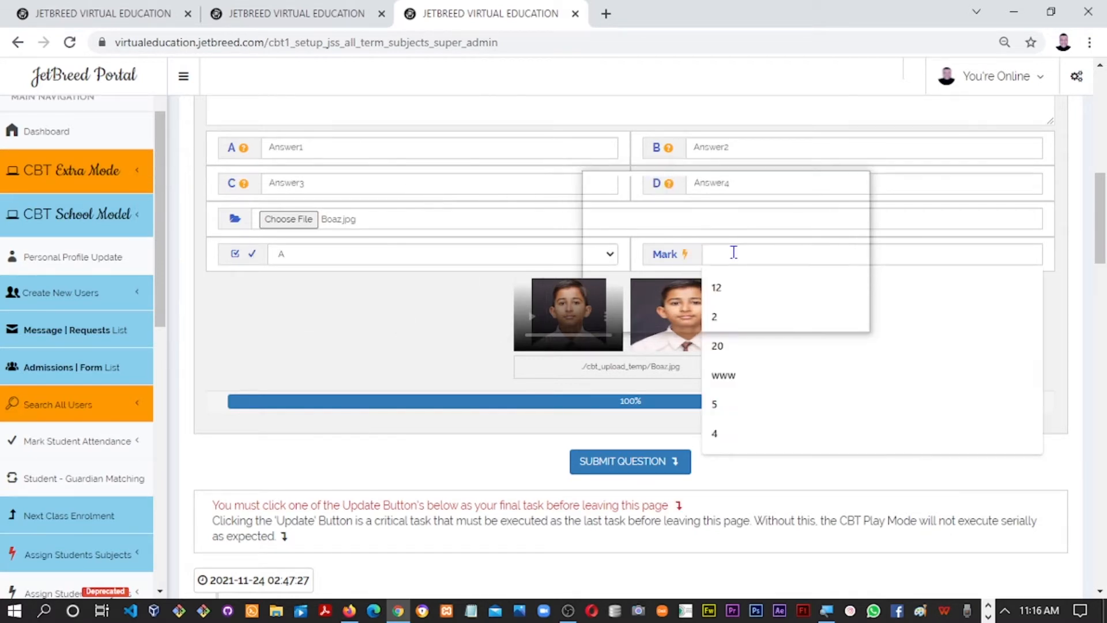
click(714, 323)
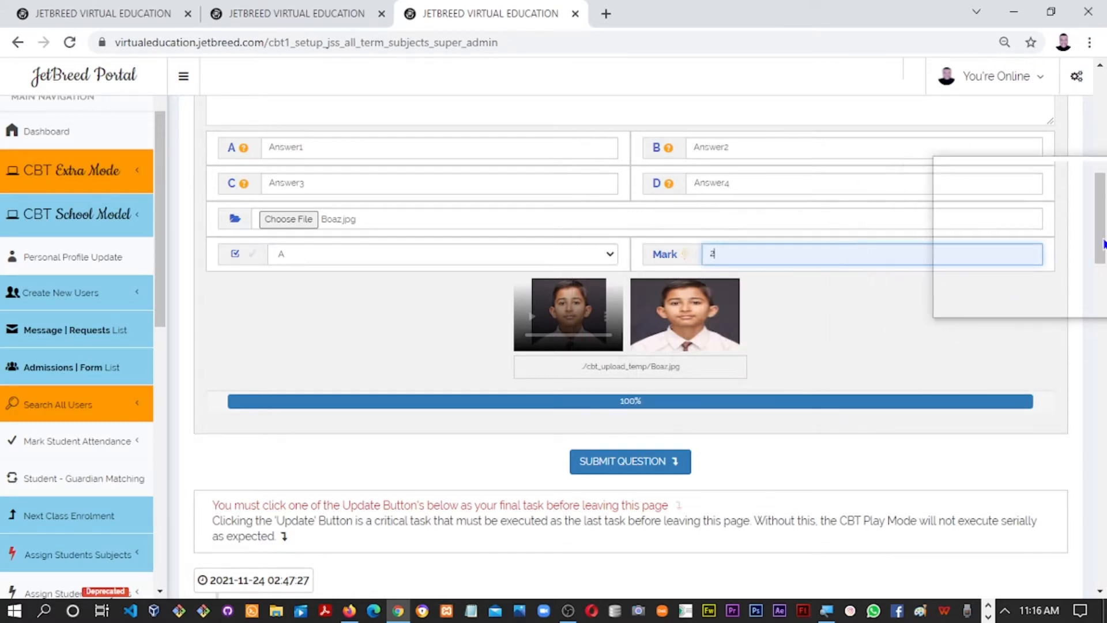
drag(1103, 242, 1099, 283)
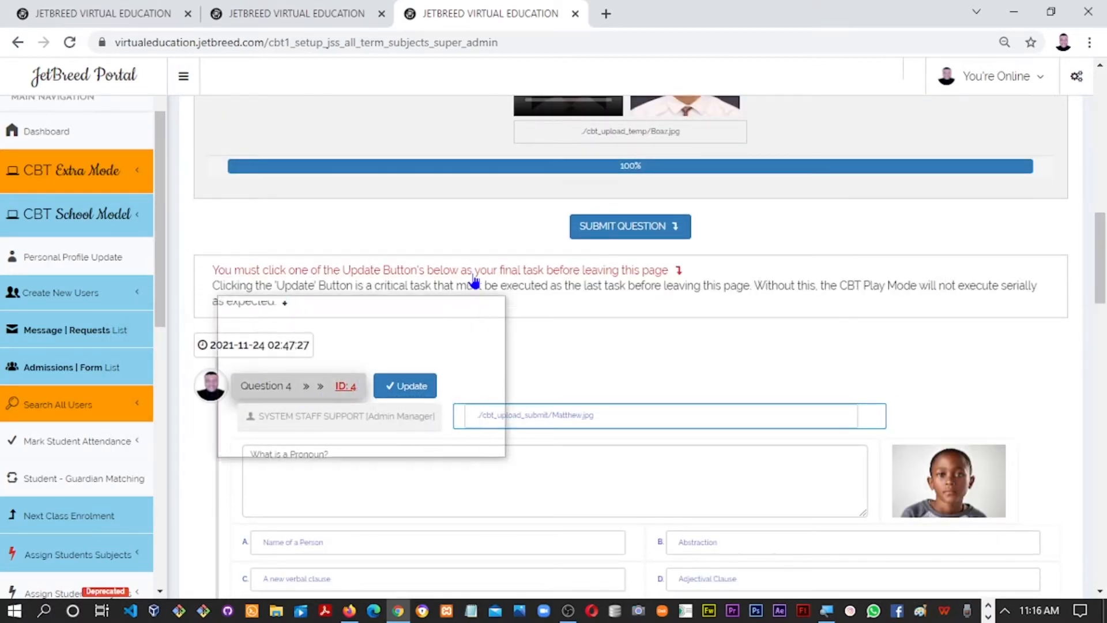
Submit 'What is an Adjective?' as Question 5 and scroll down to Question 3
click(599, 233)
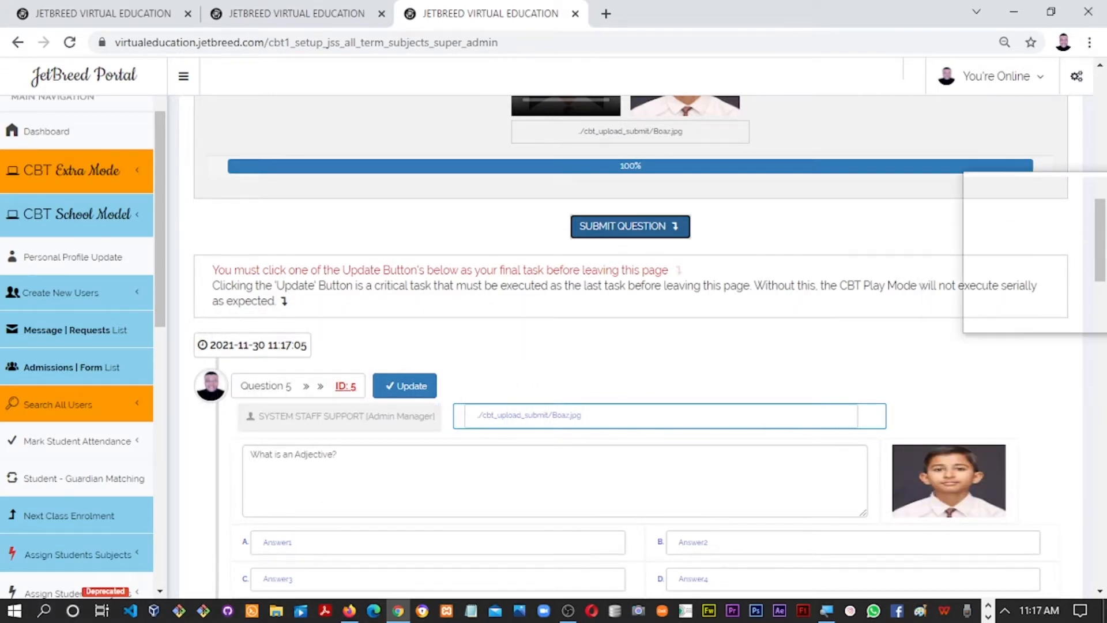
scroll(1079, 320, down, 4)
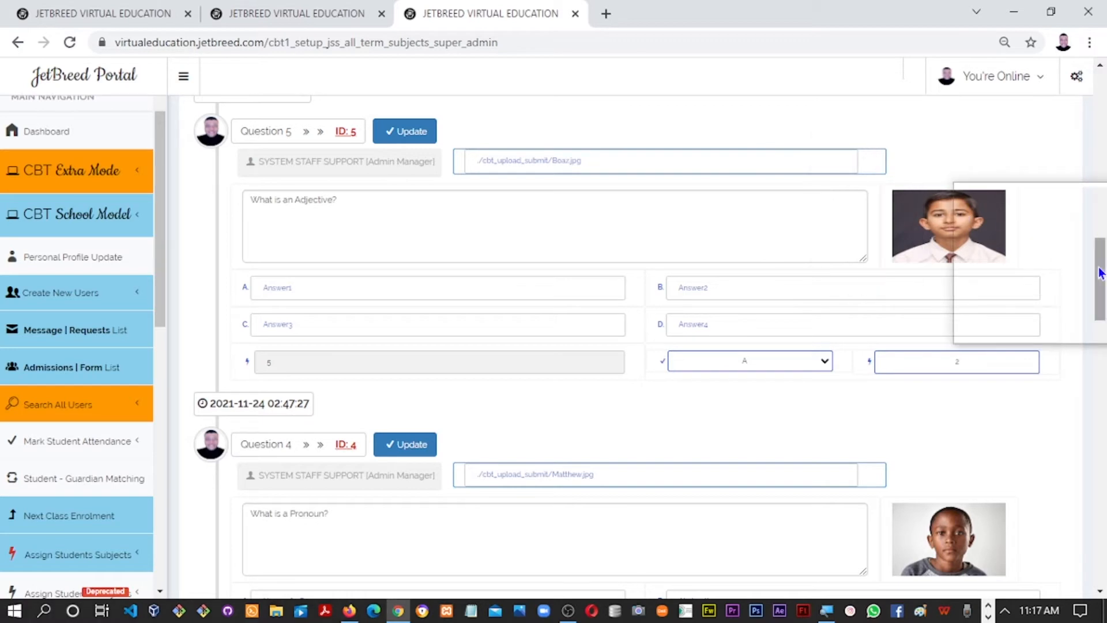
drag(1101, 272, 343, 384)
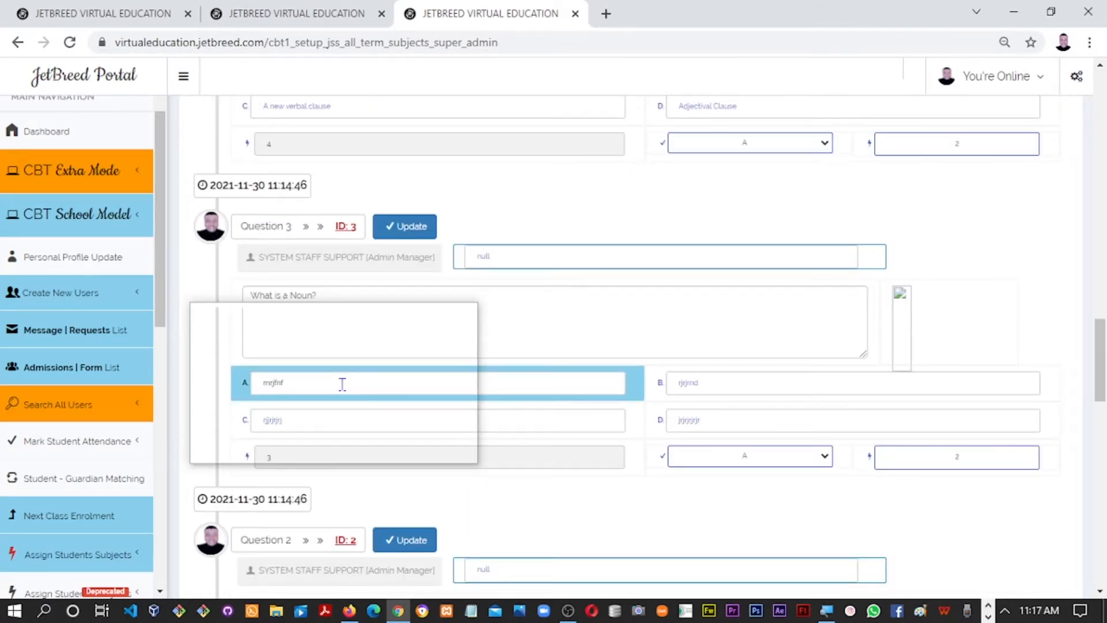
drag(342, 384, 1101, 302)
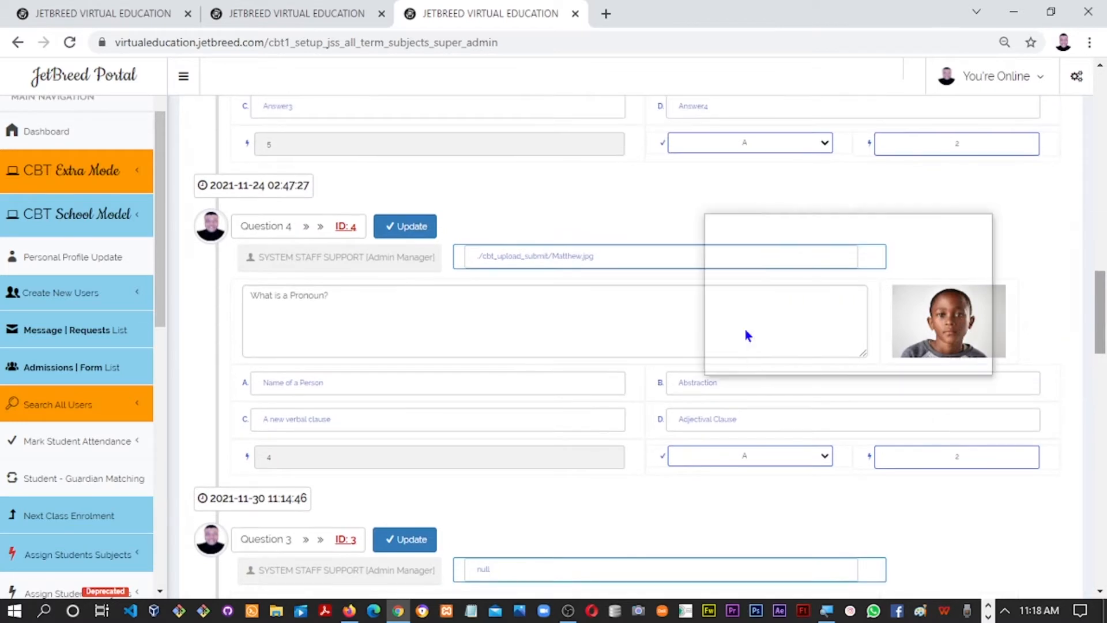
drag(1100, 341, 1101, 304)
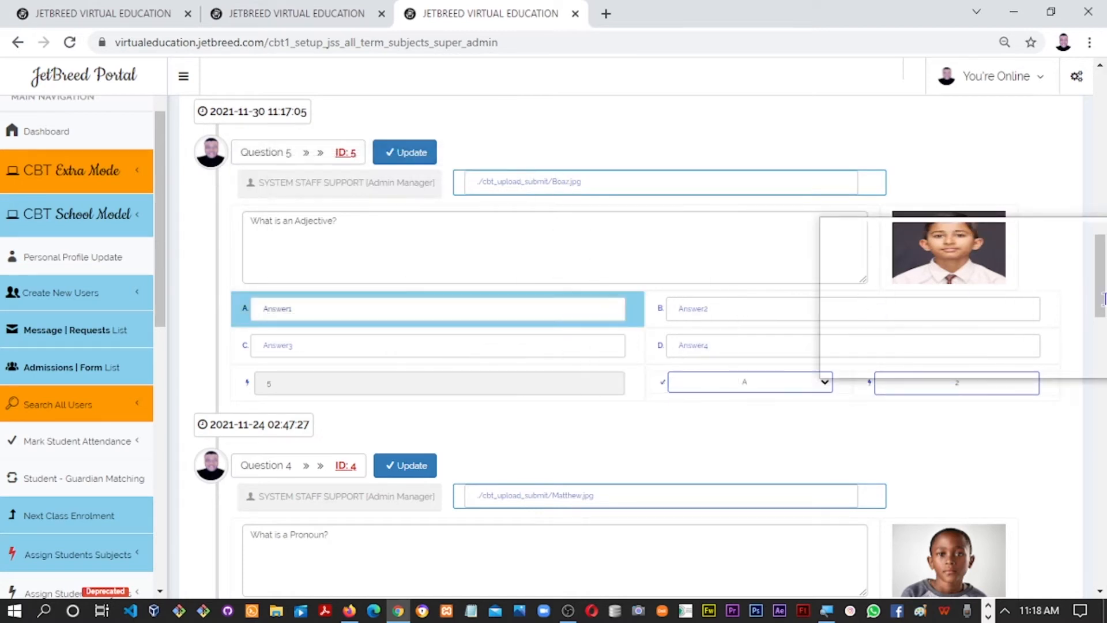
drag(1100, 297, 1097, 407)
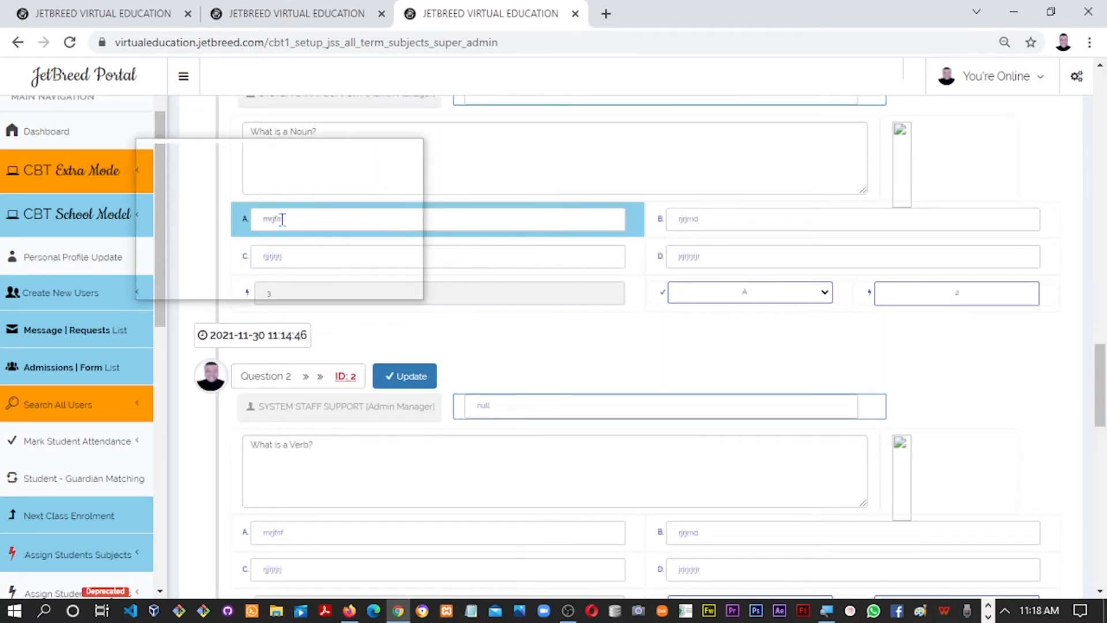
Replace the first question's options A–C with Answer1, Answer2 and Answer3
double_click(257, 220)
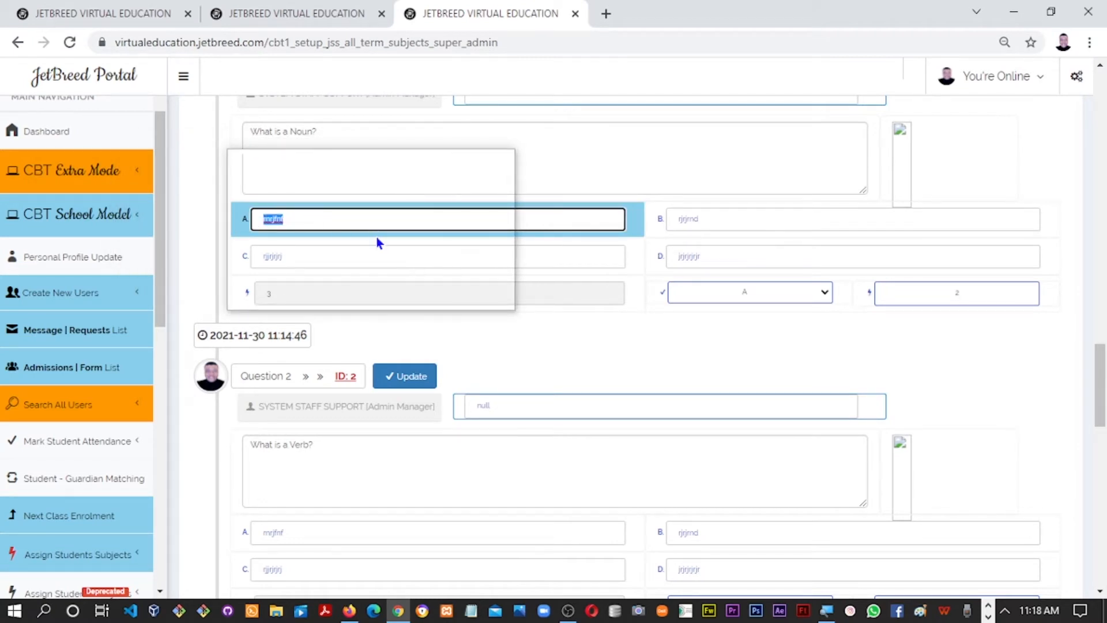
text(Answer2)
key(BackSpace)
text(1)
key(Tab)
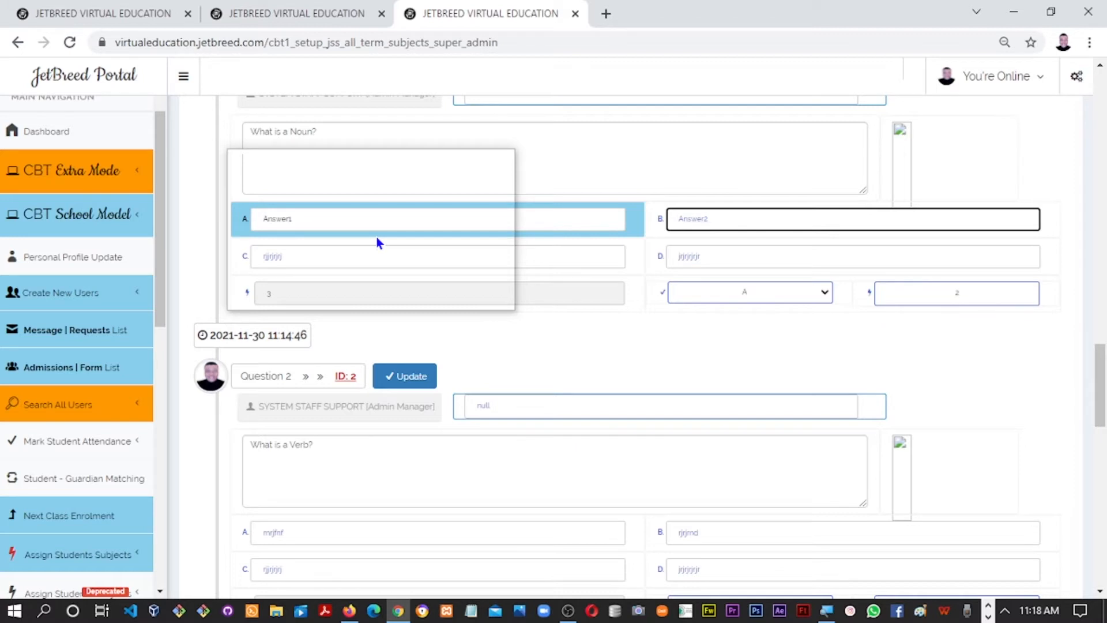
text(Answer2)
key(Tab)
text(Answer3)
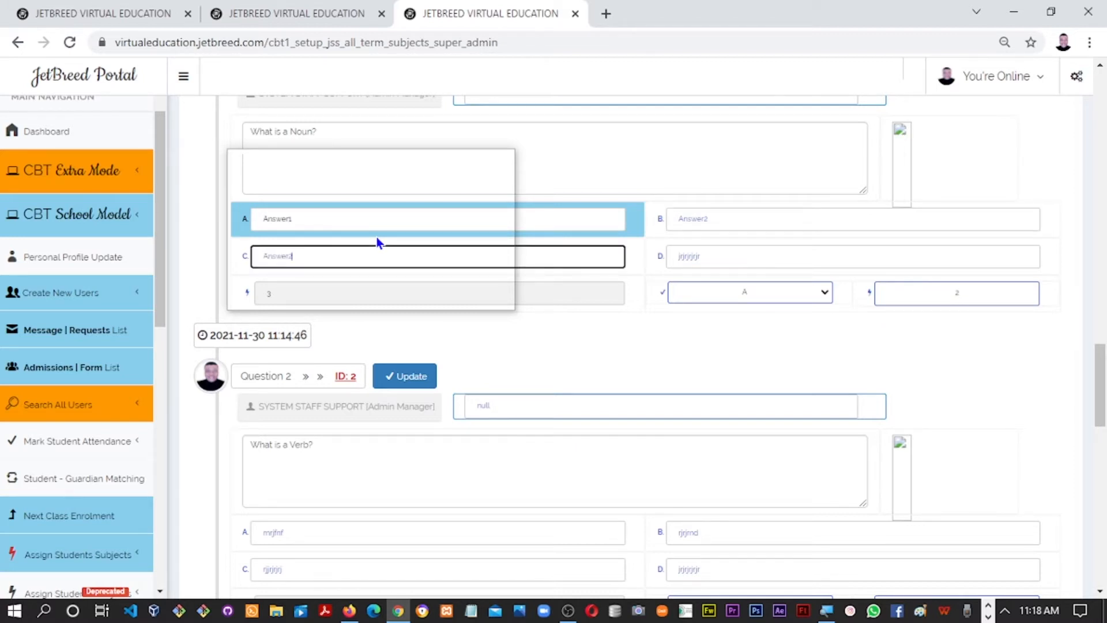
text(3)
key(BackSpace)
key(Tab)
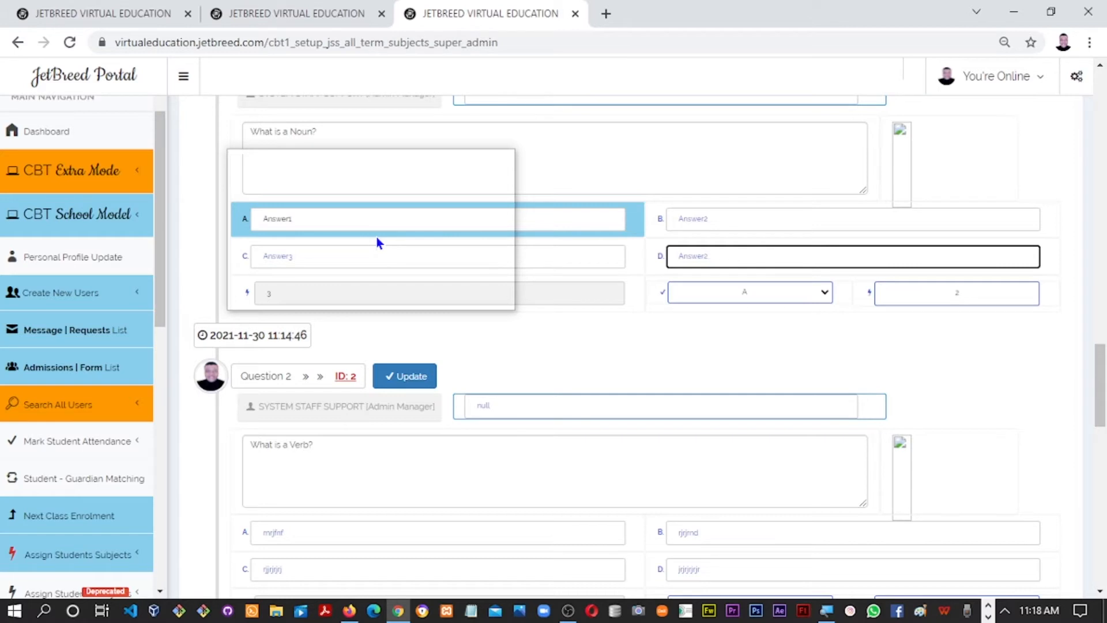
Move through the Adverb question's options and enter Answer4 as option D
scroll(327, 284, down, 4)
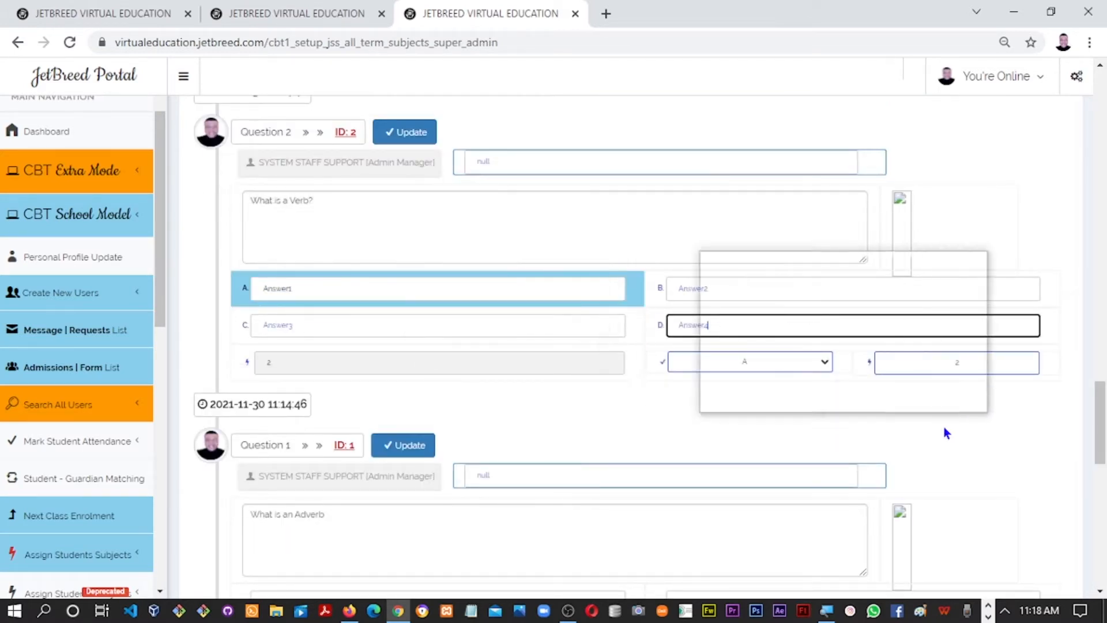
scroll(1104, 421, down, 5)
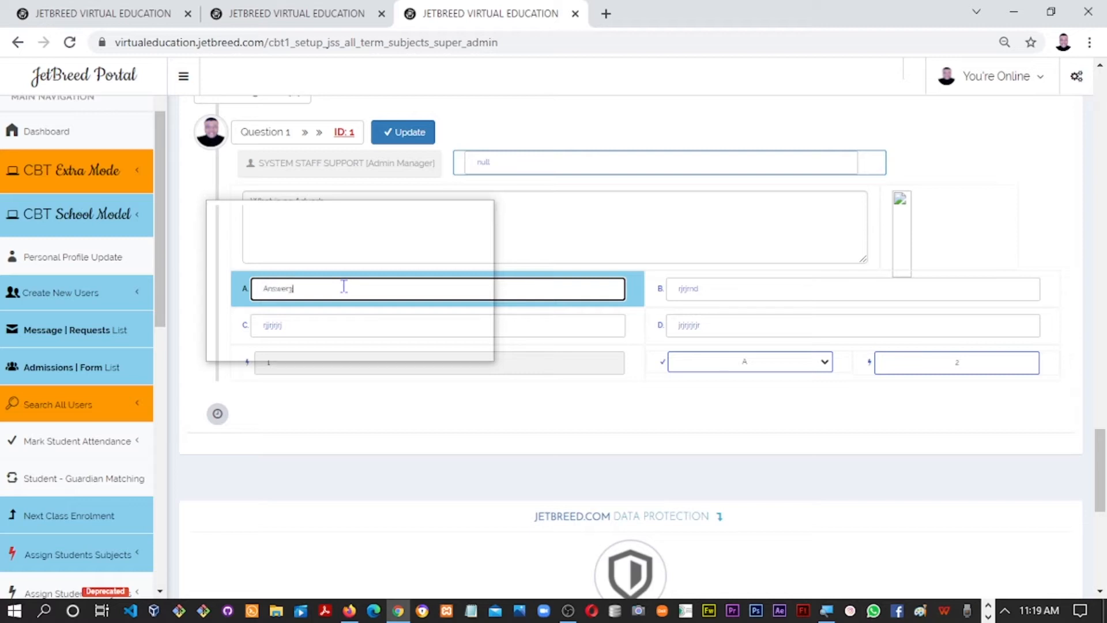
key(Tab)
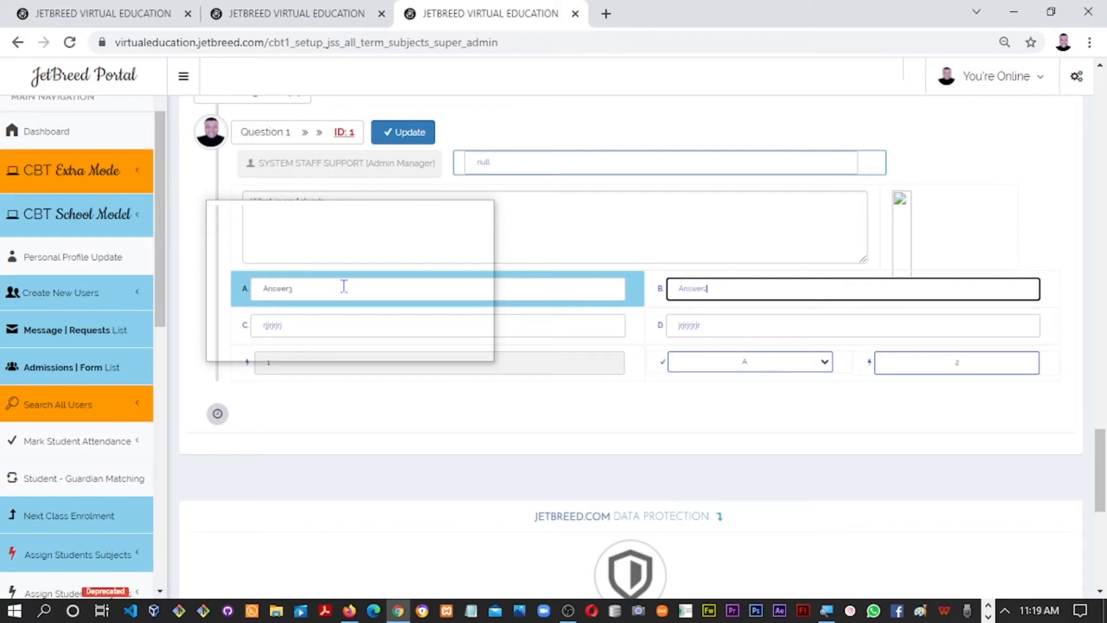
key(Tab)
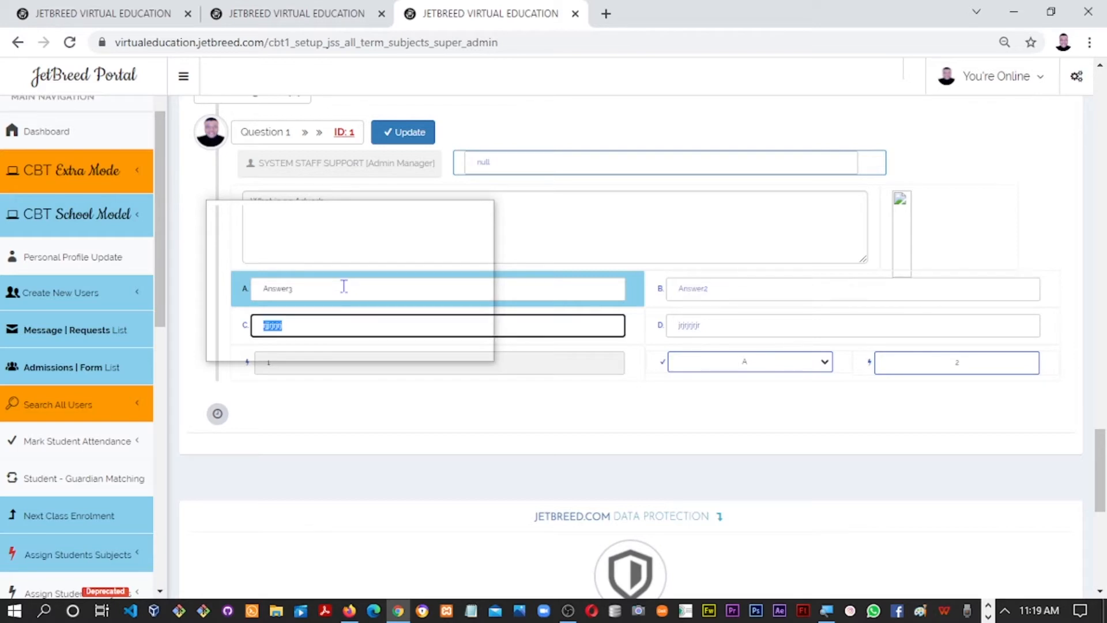
key(Tab)
text(Answer4)
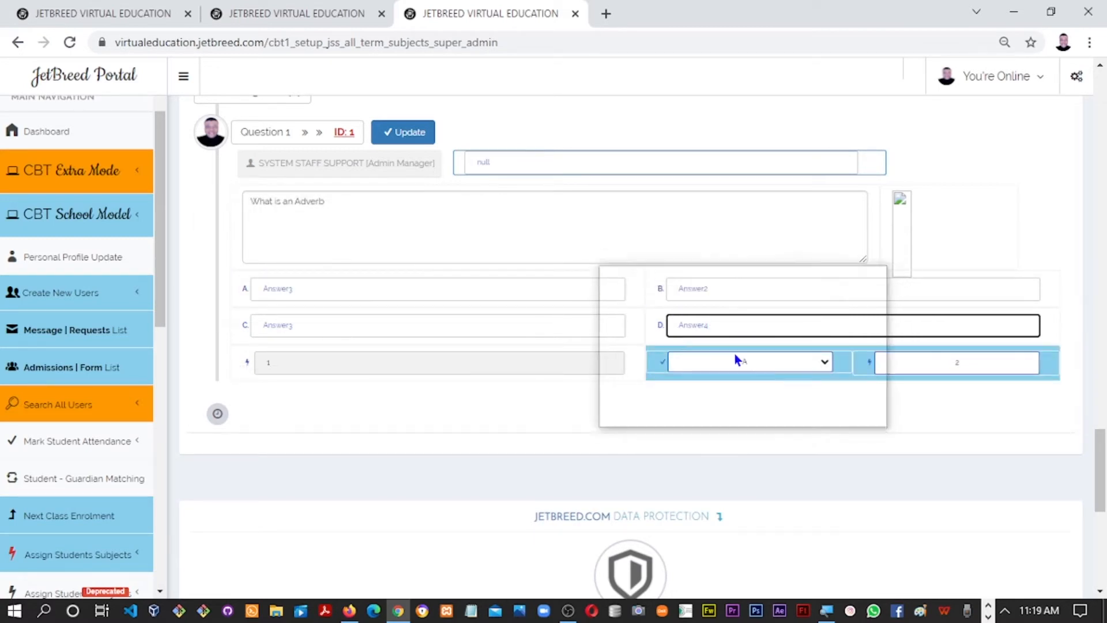
drag(1099, 451, 1099, 390)
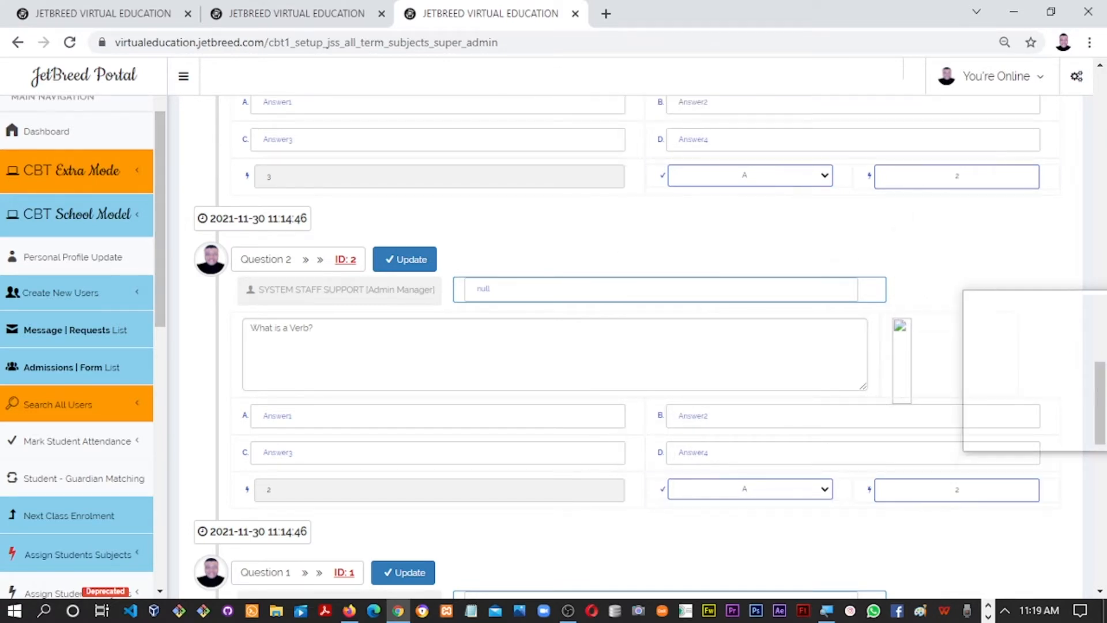
drag(1100, 399, 1101, 364)
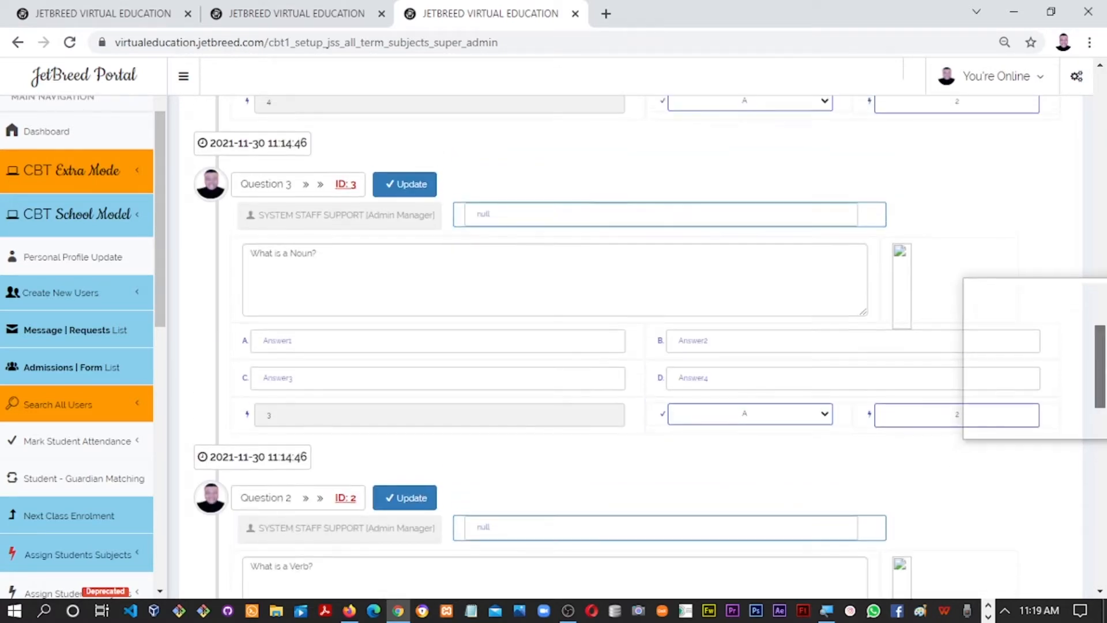
Scroll up to the upload section, then back down to Question 5, 'What is an Adjective?'
scroll(799, 356, up, 4)
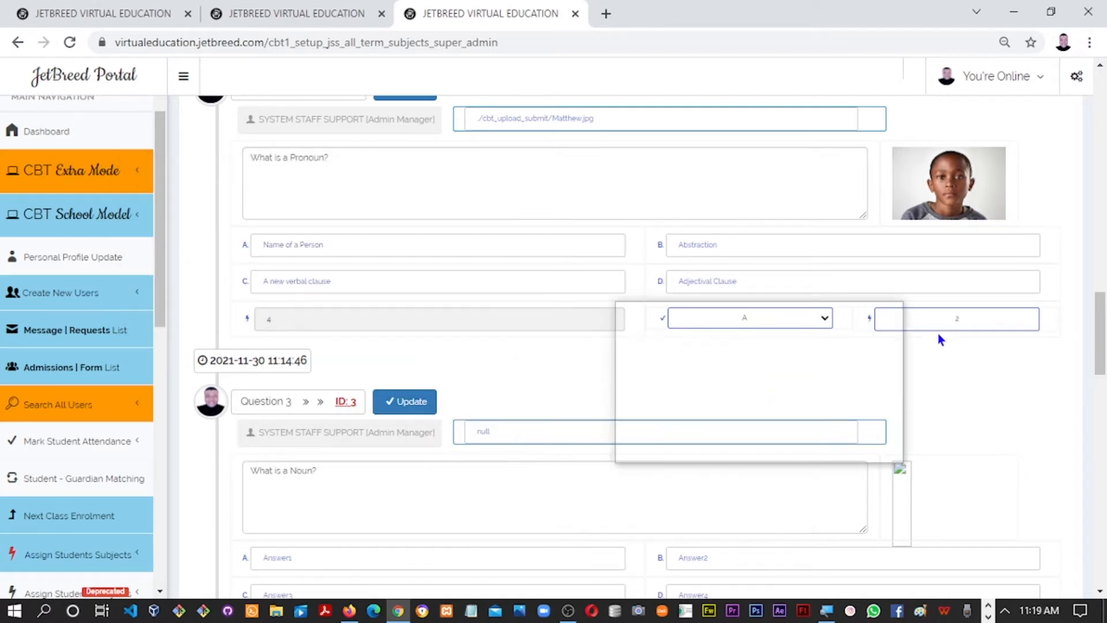
drag(1103, 316, 1103, 162)
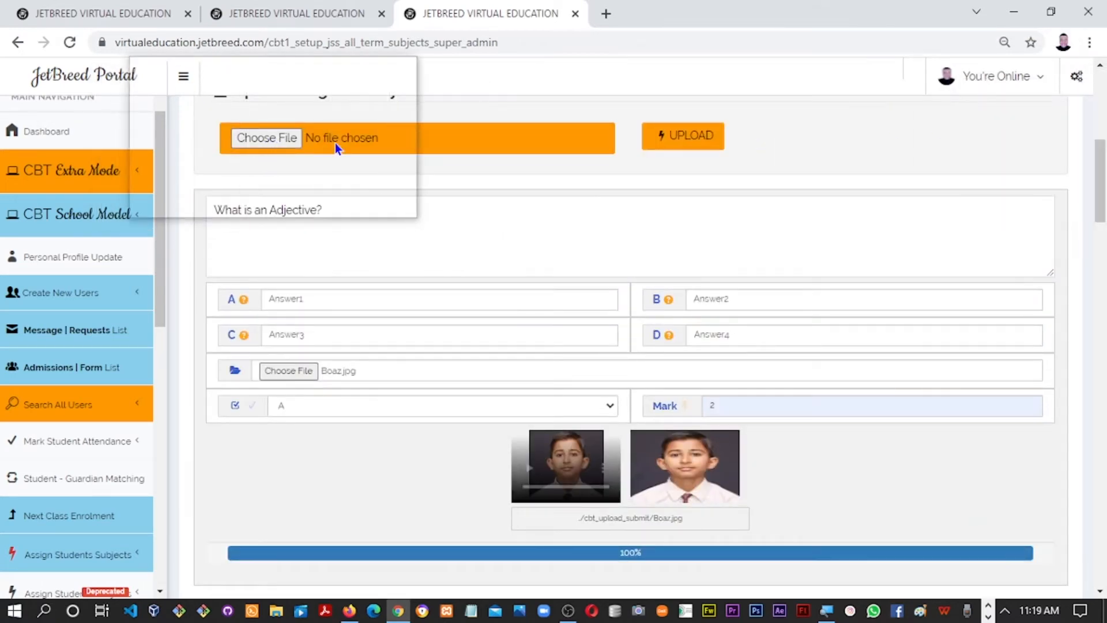
scroll(1080, 183, up, 3)
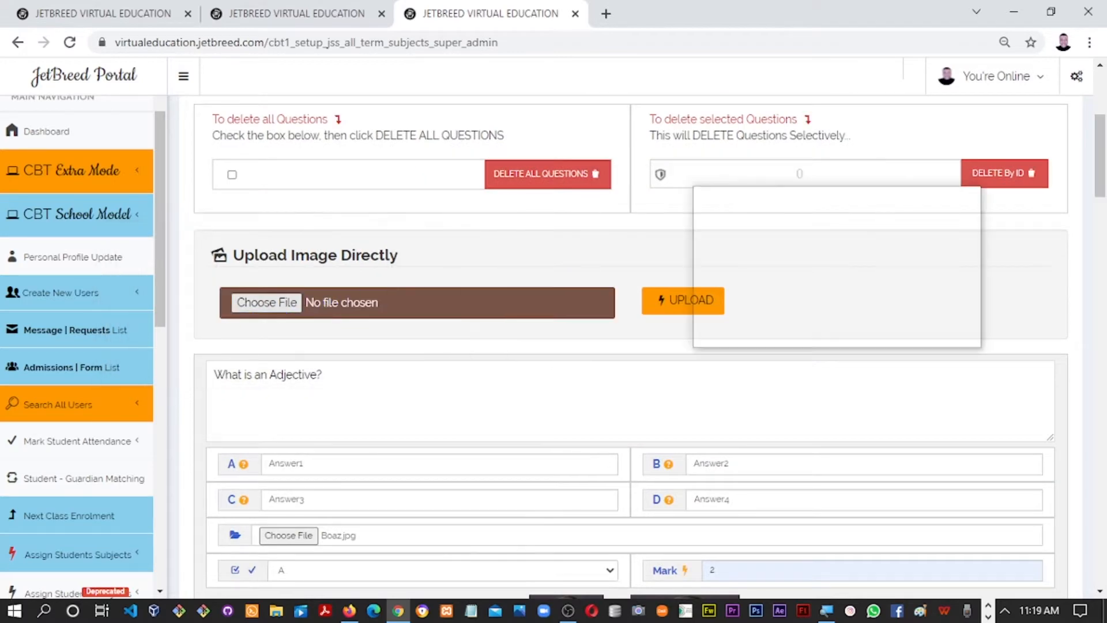
drag(1103, 197, 1103, 307)
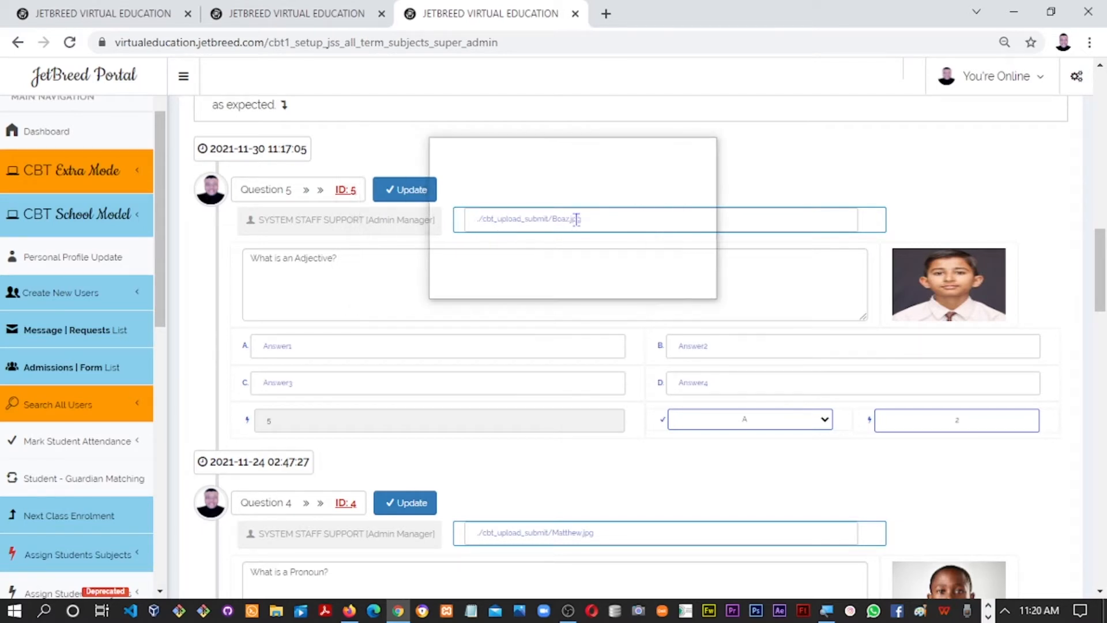
Copy Question 5's Boaz.jpg image path into the Noun question and save it
drag(584, 220, 481, 224)
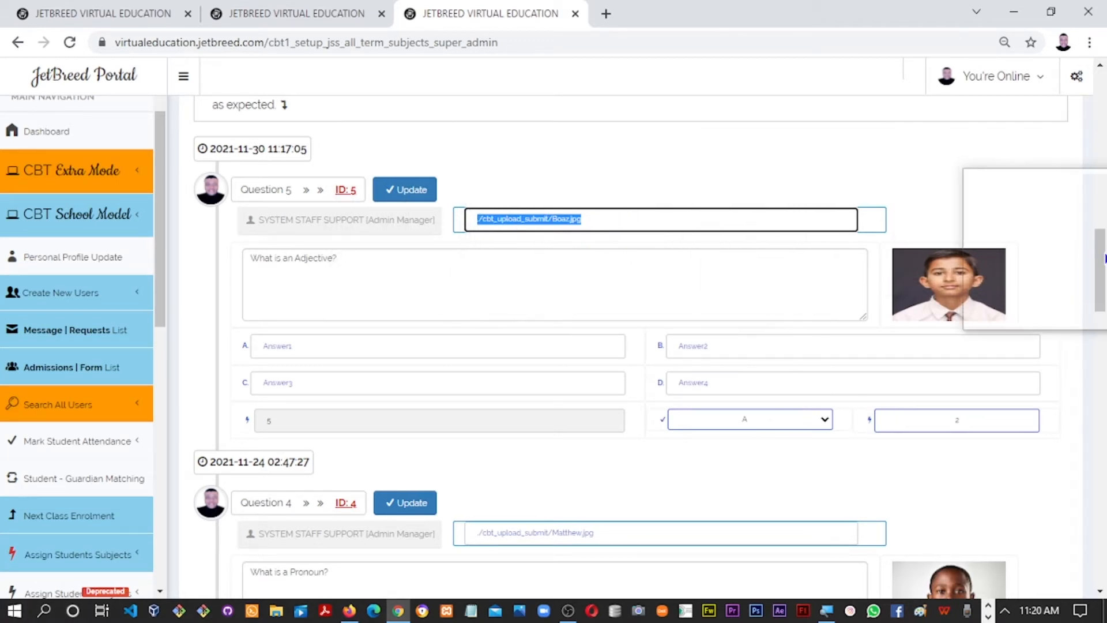
scroll(1103, 267, down, 1)
drag(1103, 267, 1097, 333)
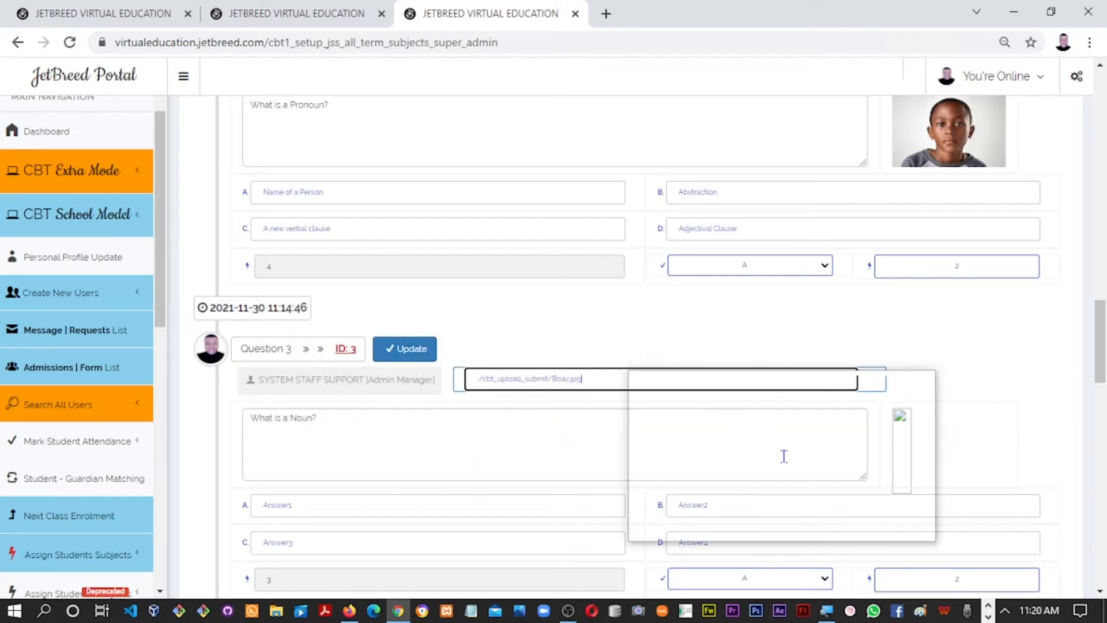
click(404, 349)
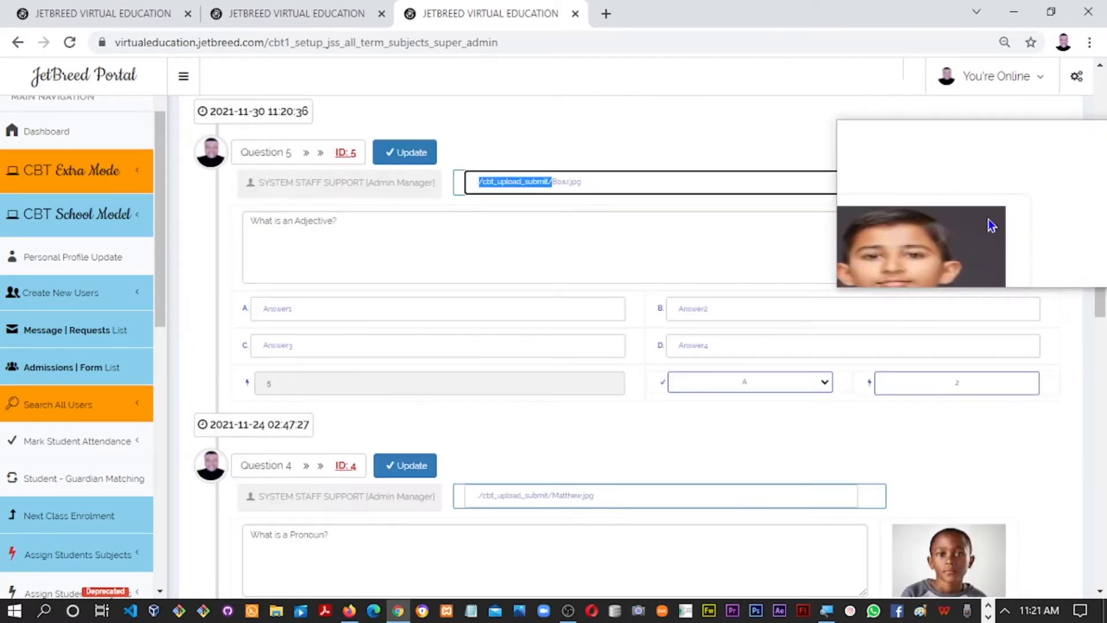
key(ctrl+minus)
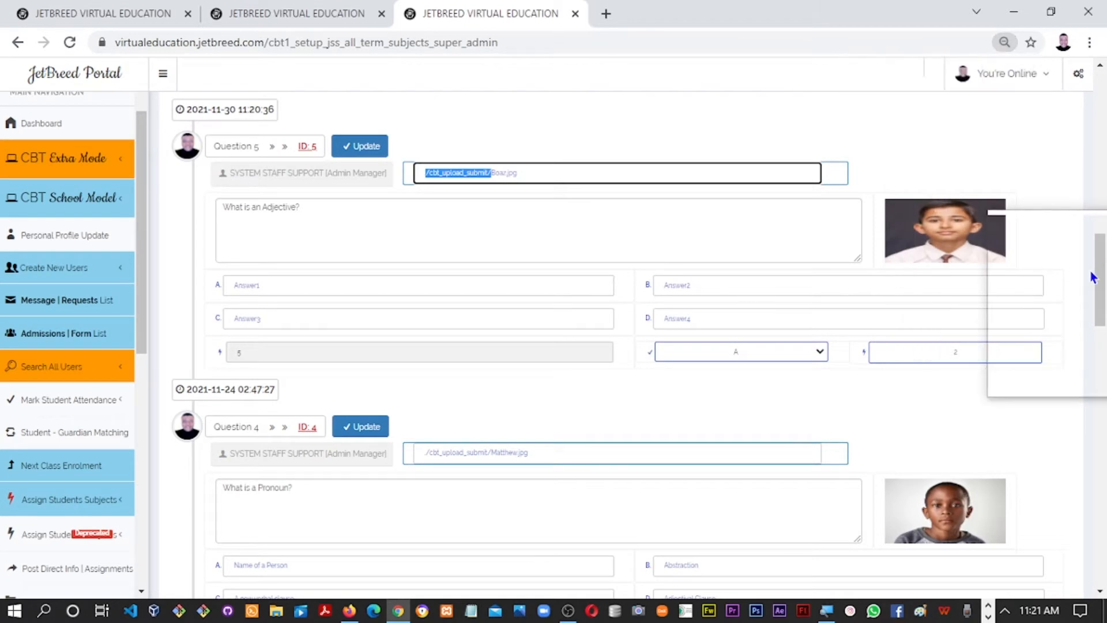
drag(1100, 271, 1096, 166)
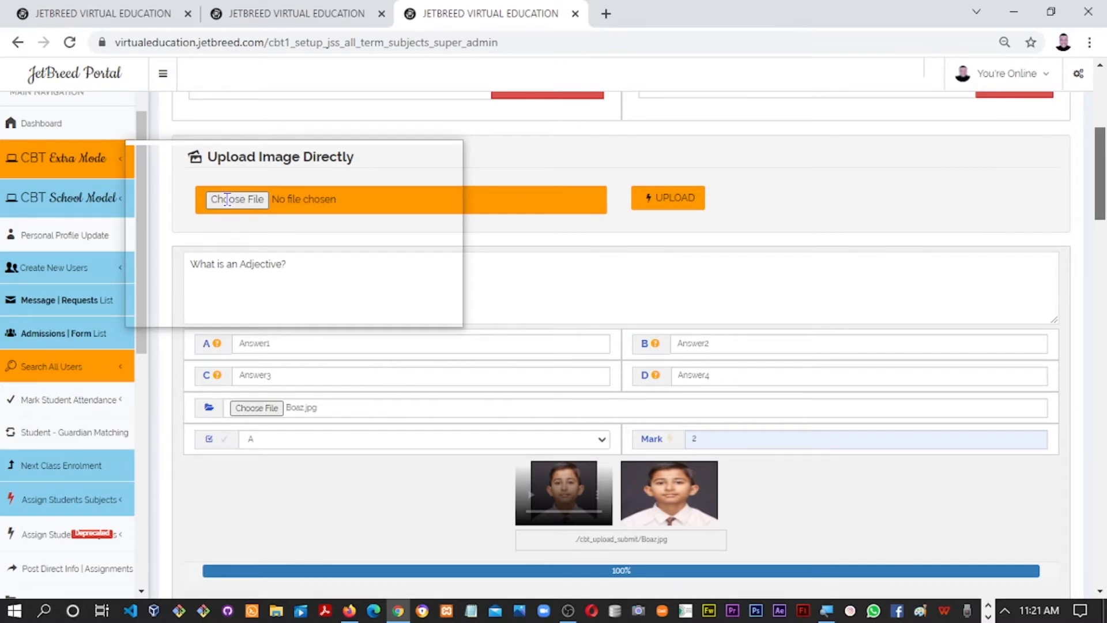
Upload Sunny.jpg as a question image and dismiss both confirmation alerts
key(ctrl+plus)
click(294, 156)
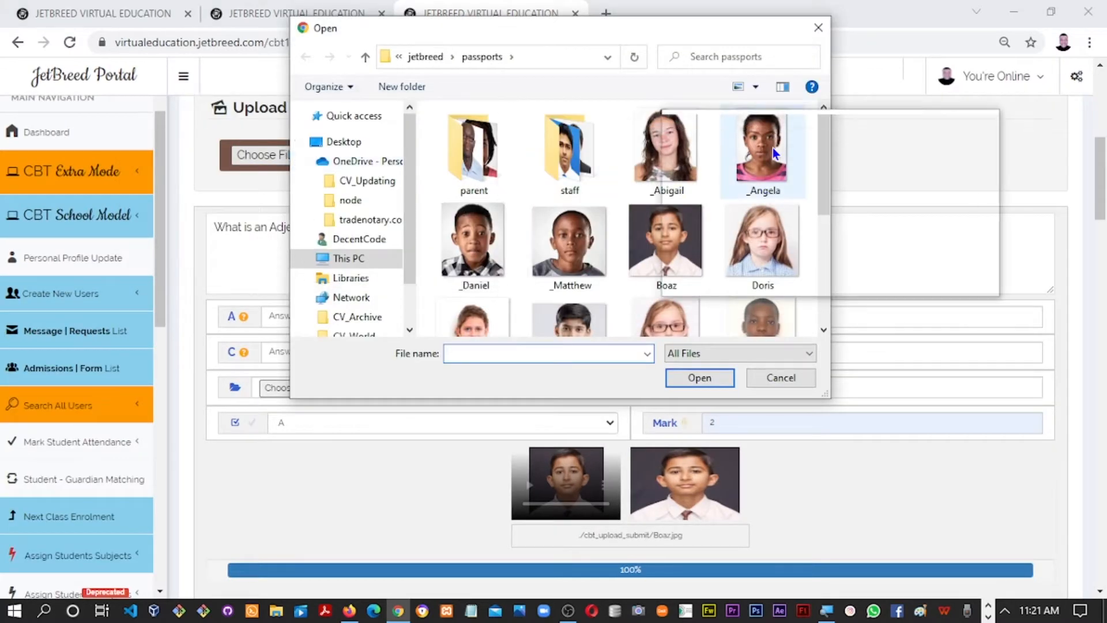
drag(822, 162, 812, 238)
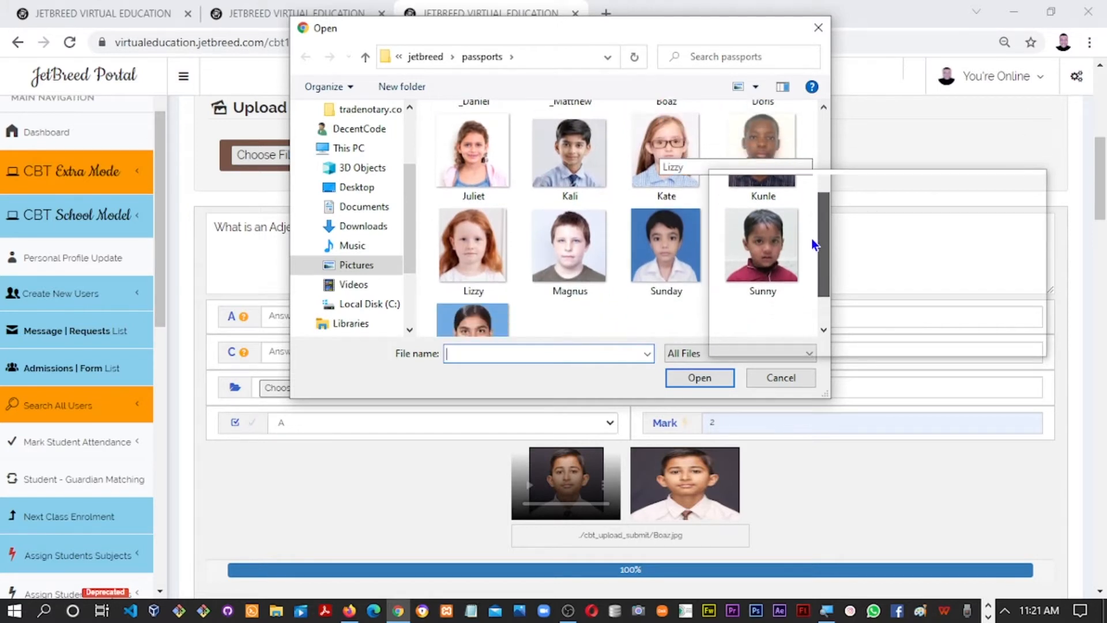
double_click(772, 265)
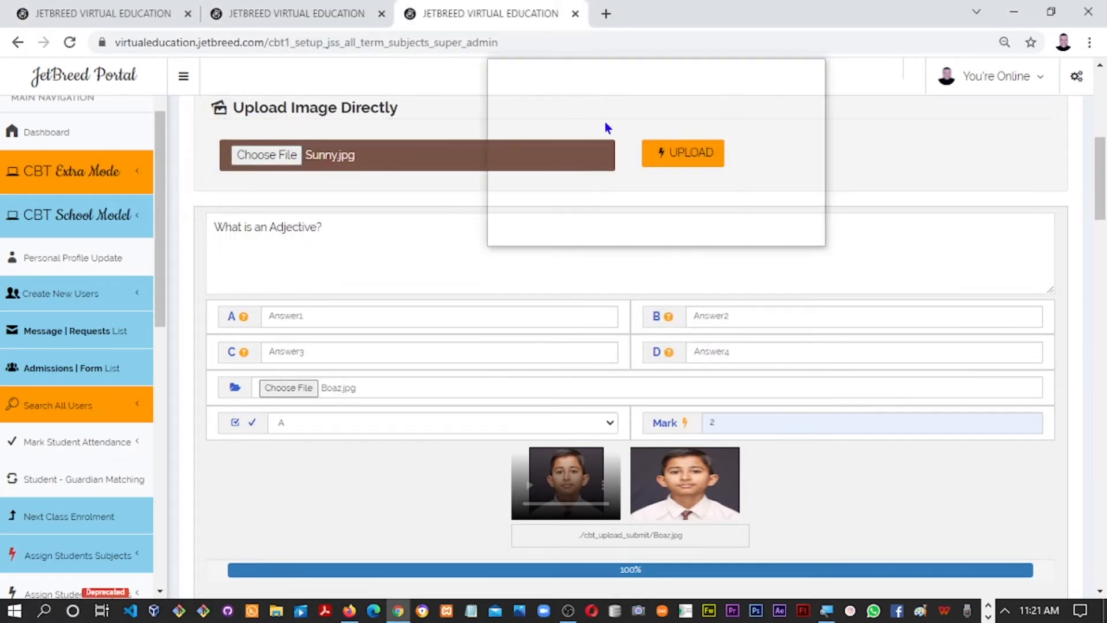
click(681, 155)
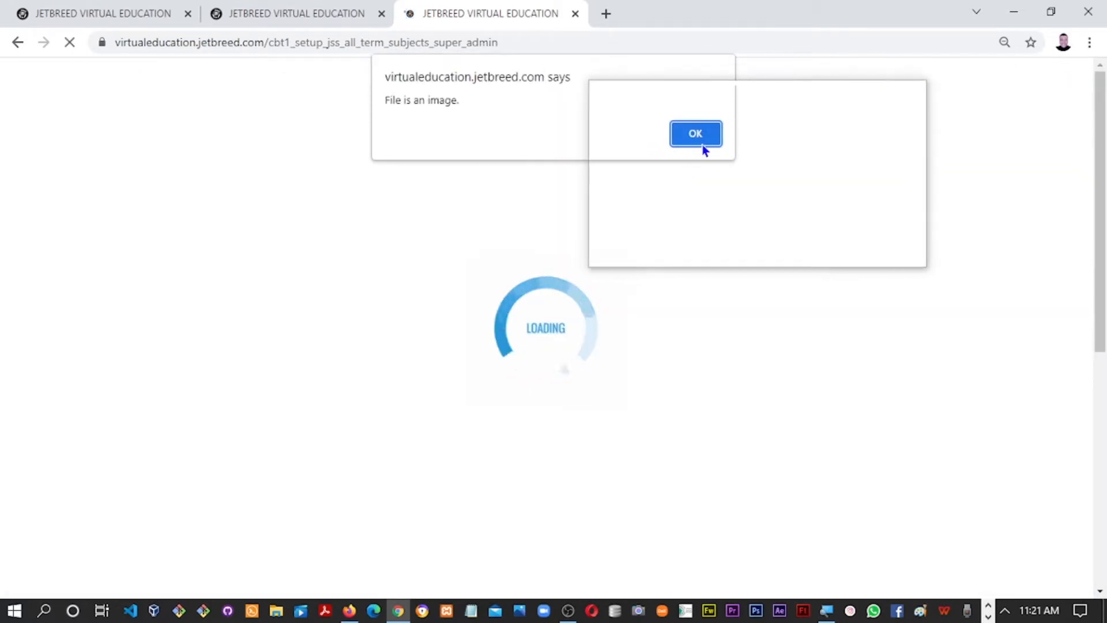
click(695, 139)
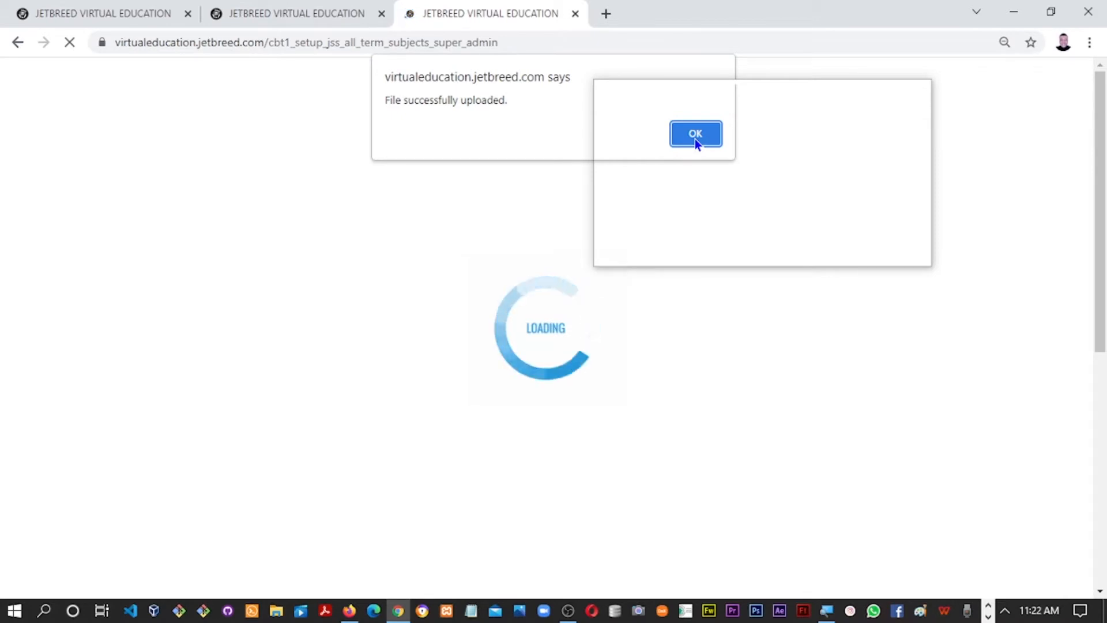
click(695, 139)
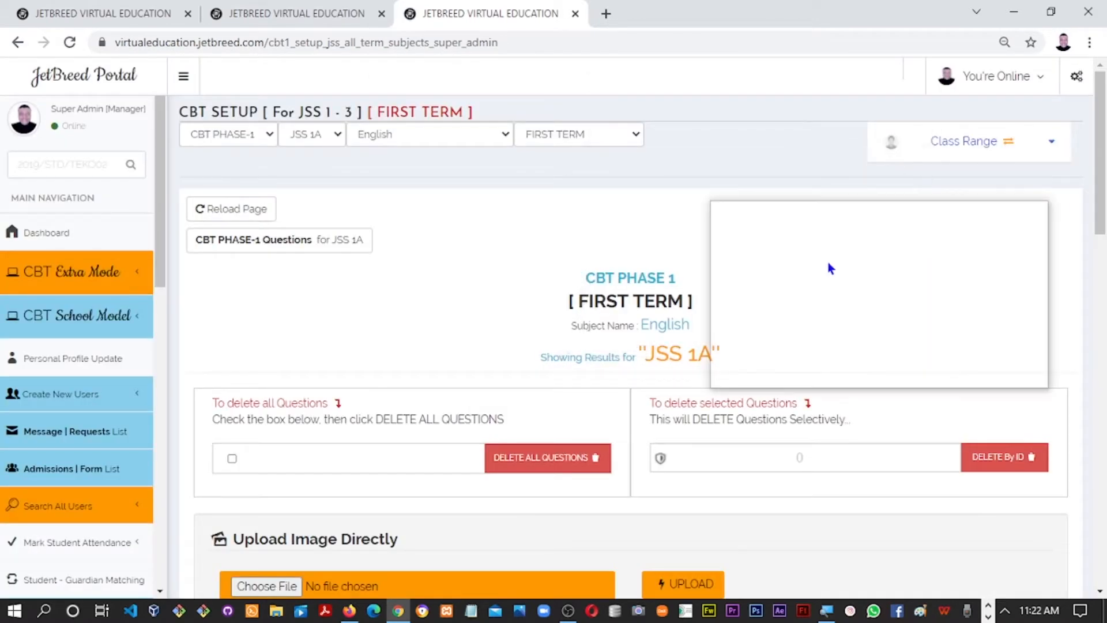
Show the Pictures\jetbreed\passports photo folder in File Explorer
scroll(1103, 196, down, 3)
scroll(1104, 196, down, 6)
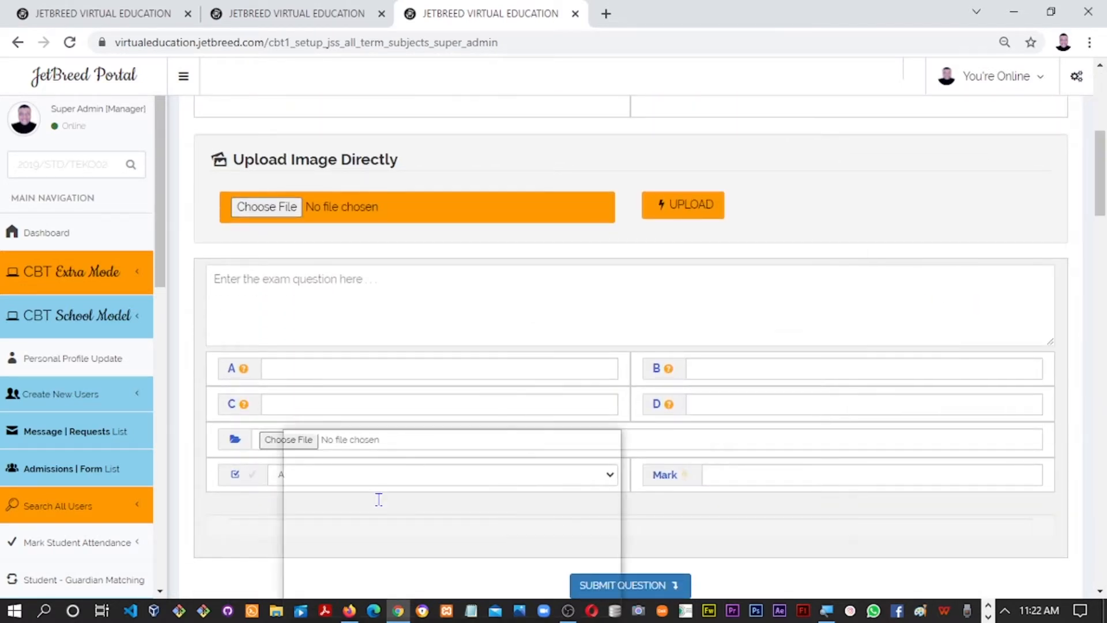
click(277, 611)
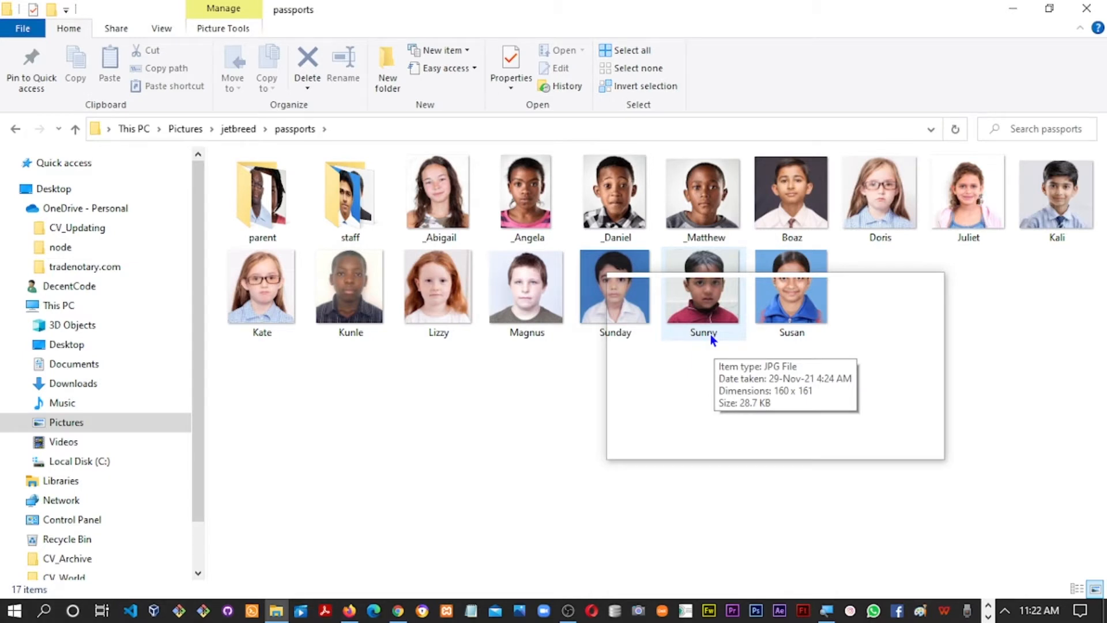
Switch from File Explorer back to the JetBreed Portal browser window
key(alt+Tab)
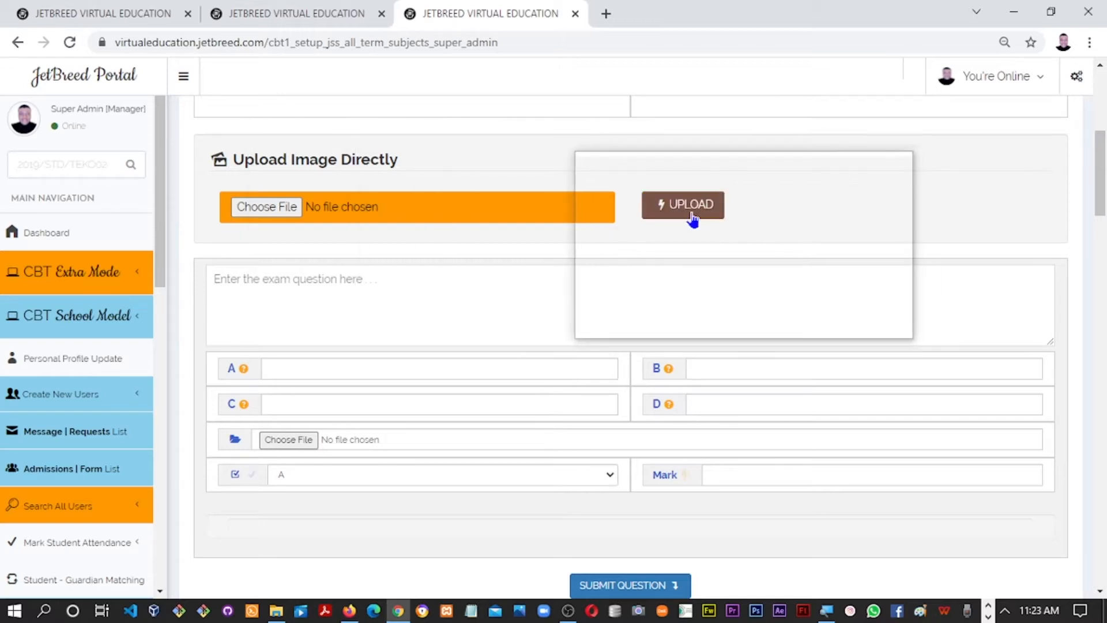
drag(1098, 193, 975, 378)
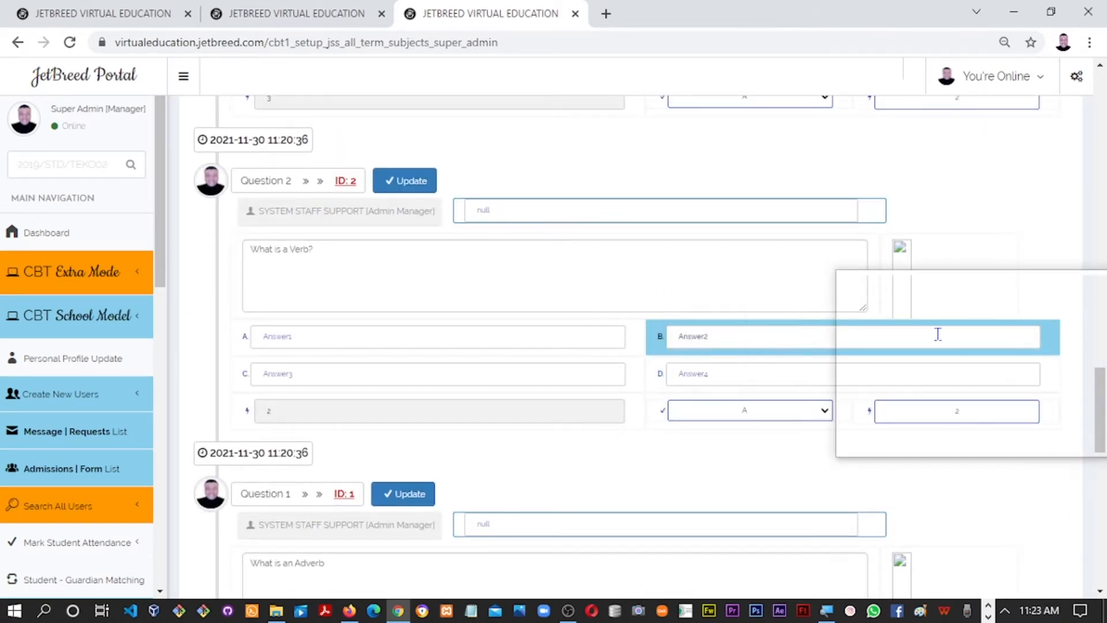
click(576, 213)
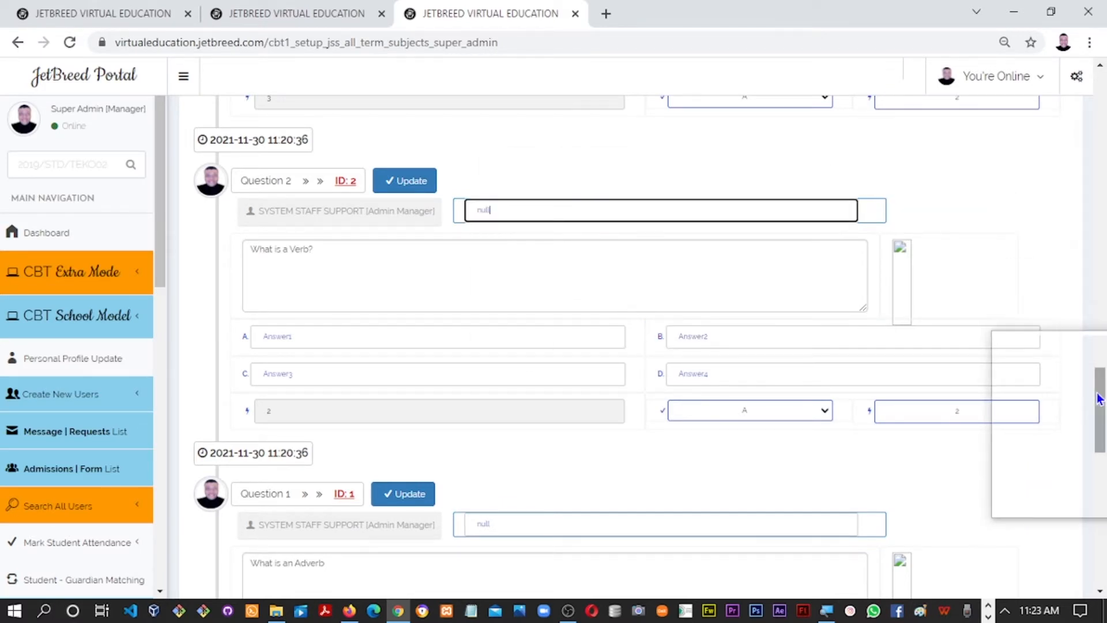
scroll(1099, 363, up, 4)
drag(1098, 357, 1098, 352)
drag(701, 276, 470, 197)
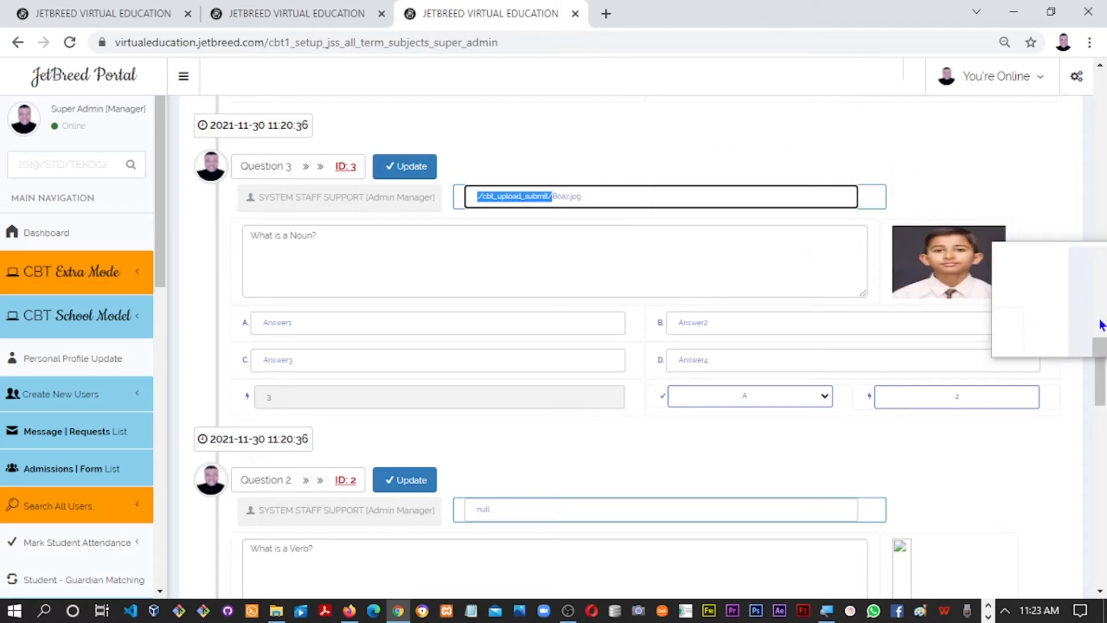
drag(1103, 349, 1104, 378)
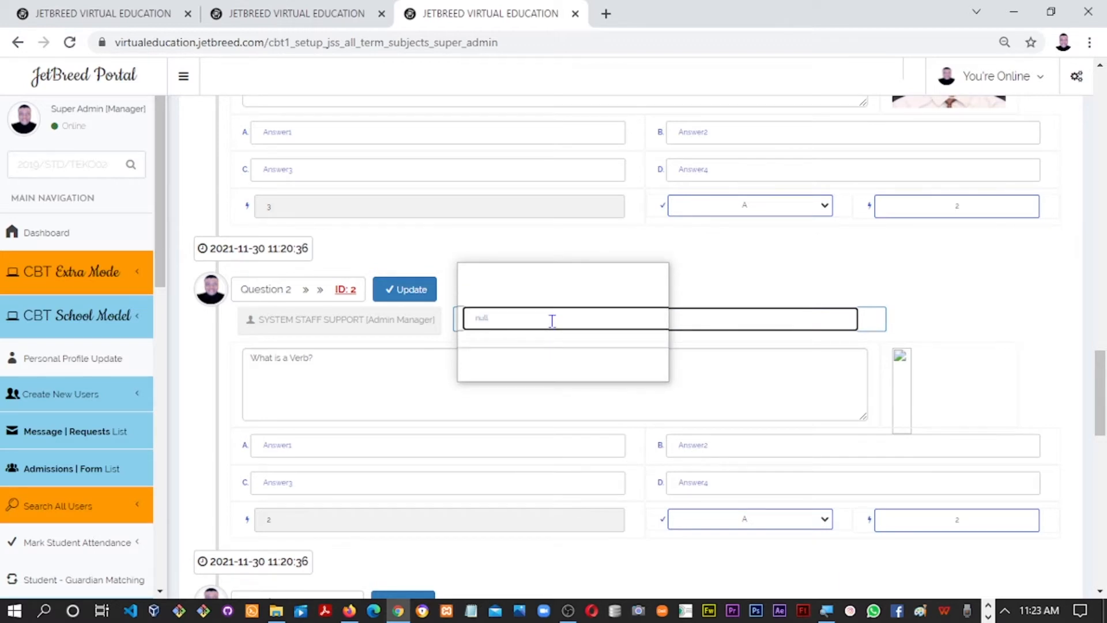
Set Question 2's image path to ./cbt_upload_submit/Sunny.jpg and update it
text(./cbt_upload_submit/)
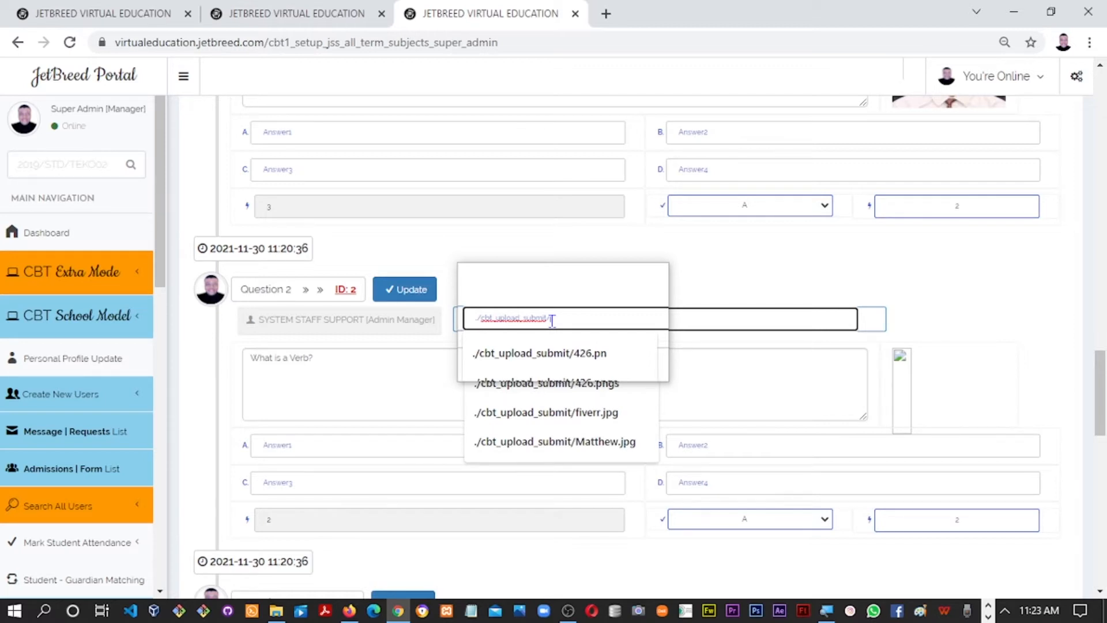
text(sunny)
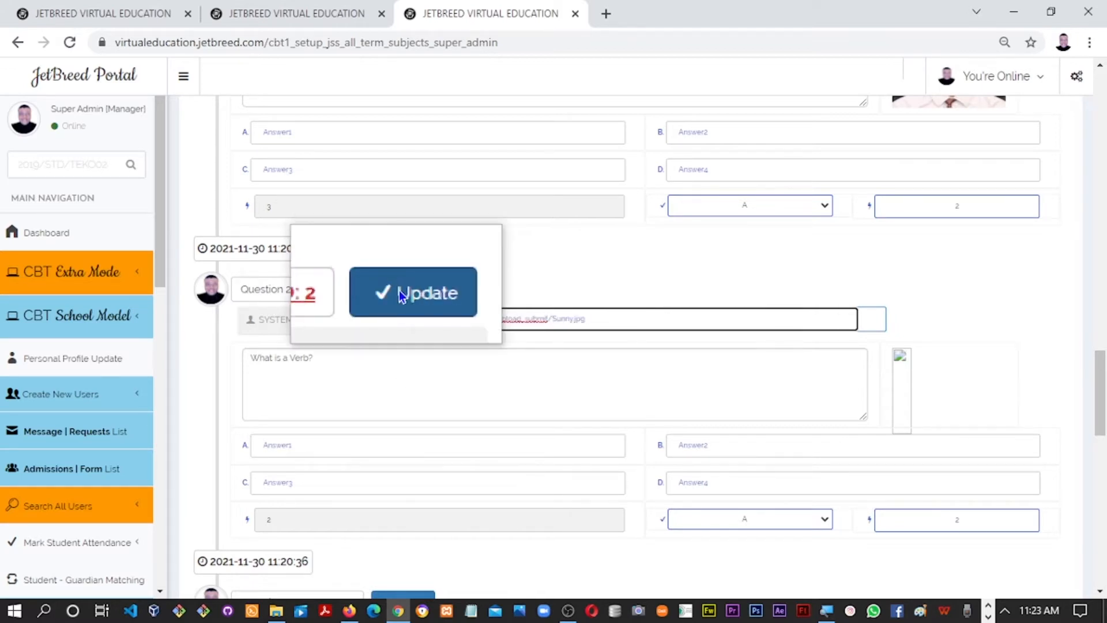
click(398, 295)
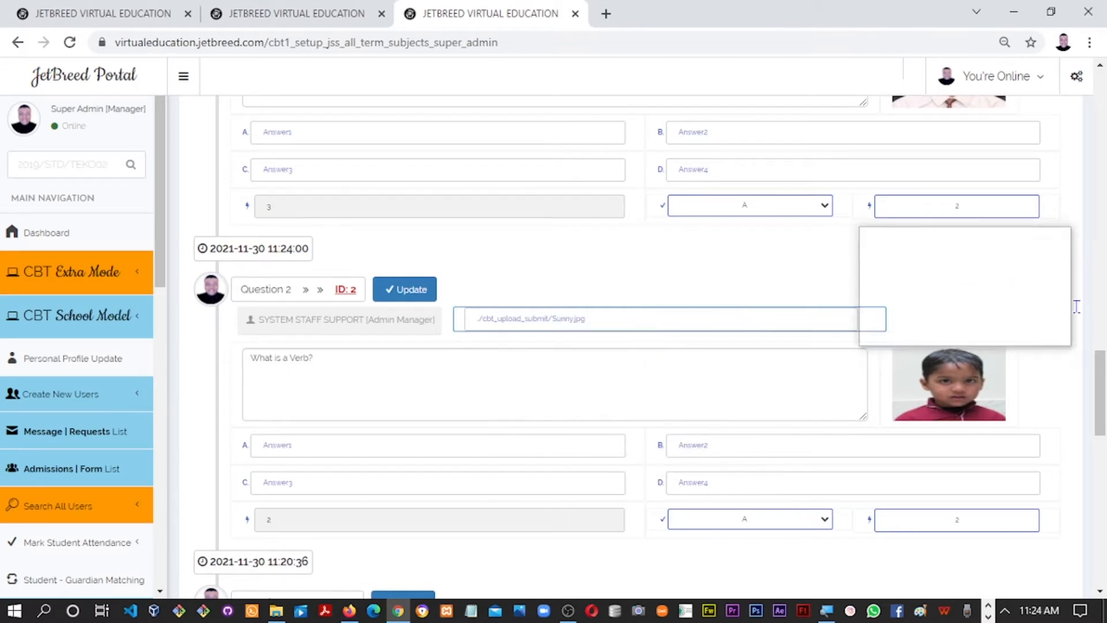
drag(1100, 376, 934, 166)
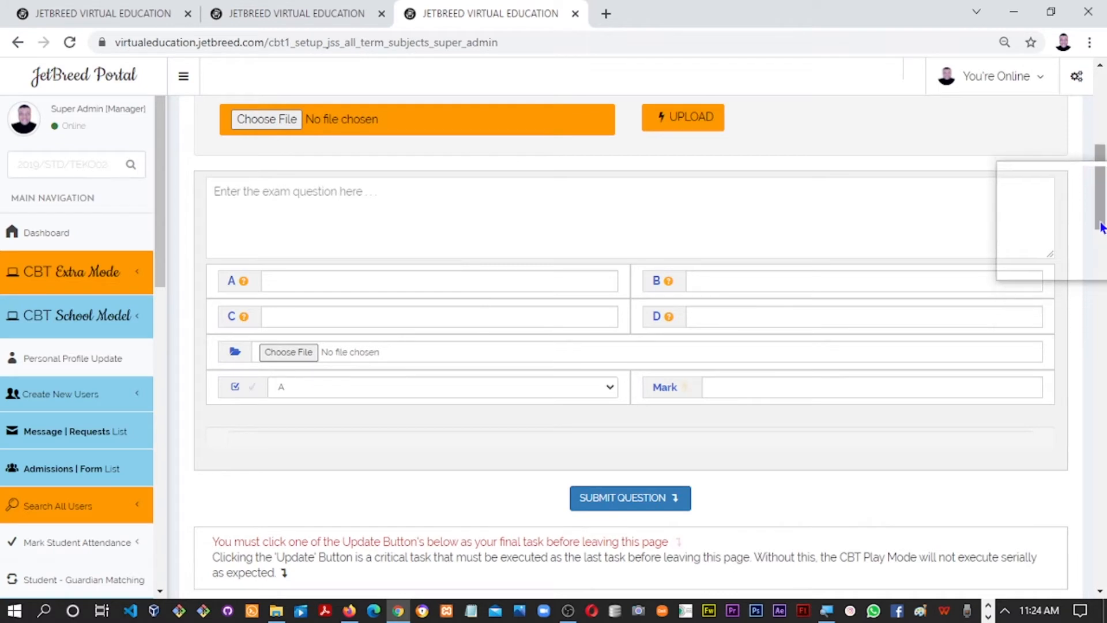
scroll(1102, 219, up, 1)
scroll(1102, 222, up, 1)
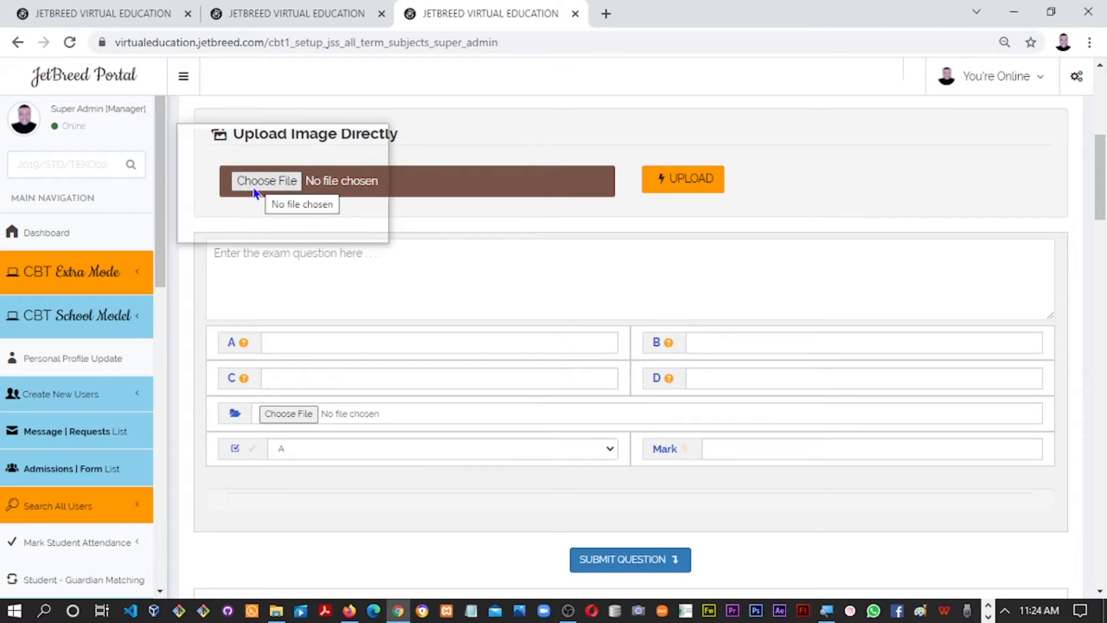
scroll(1099, 230, down, 12)
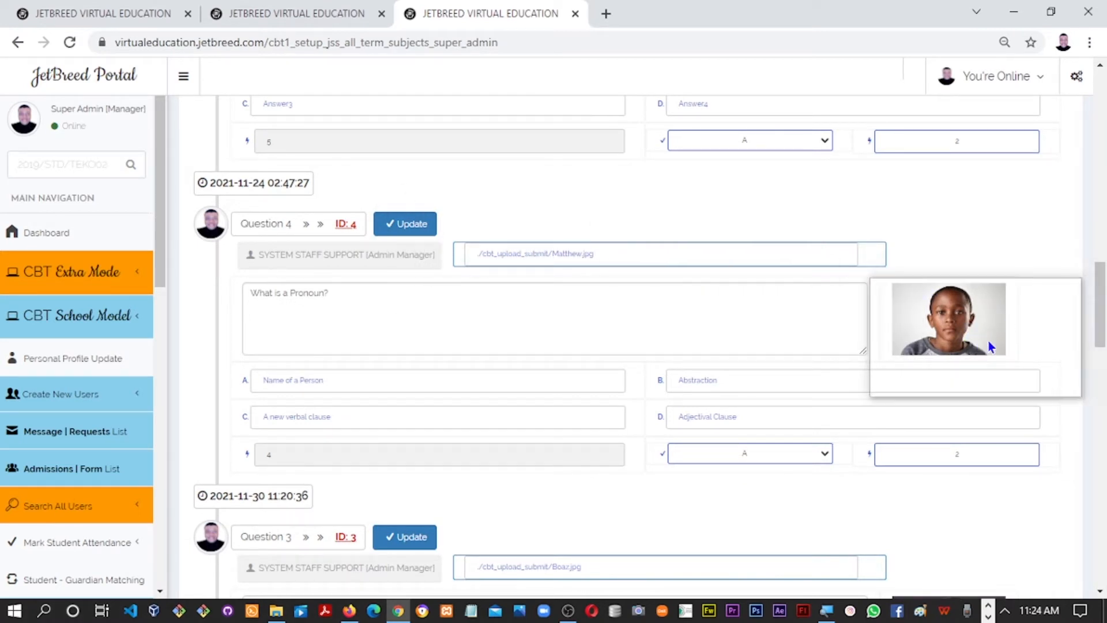
drag(1104, 325, 1080, 465)
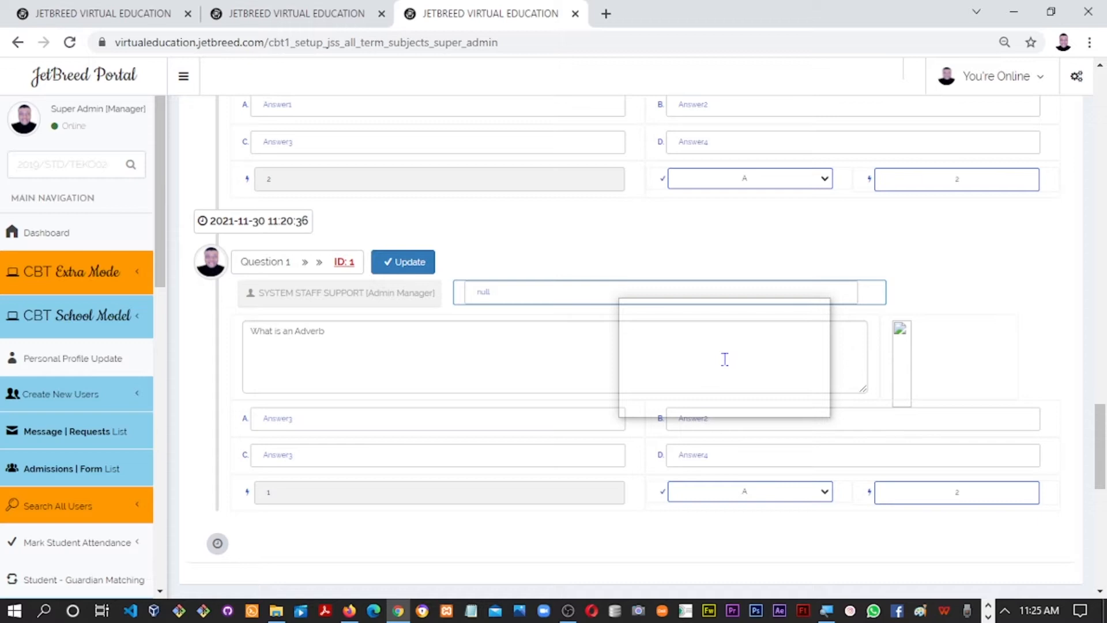
drag(1102, 447, 1102, 209)
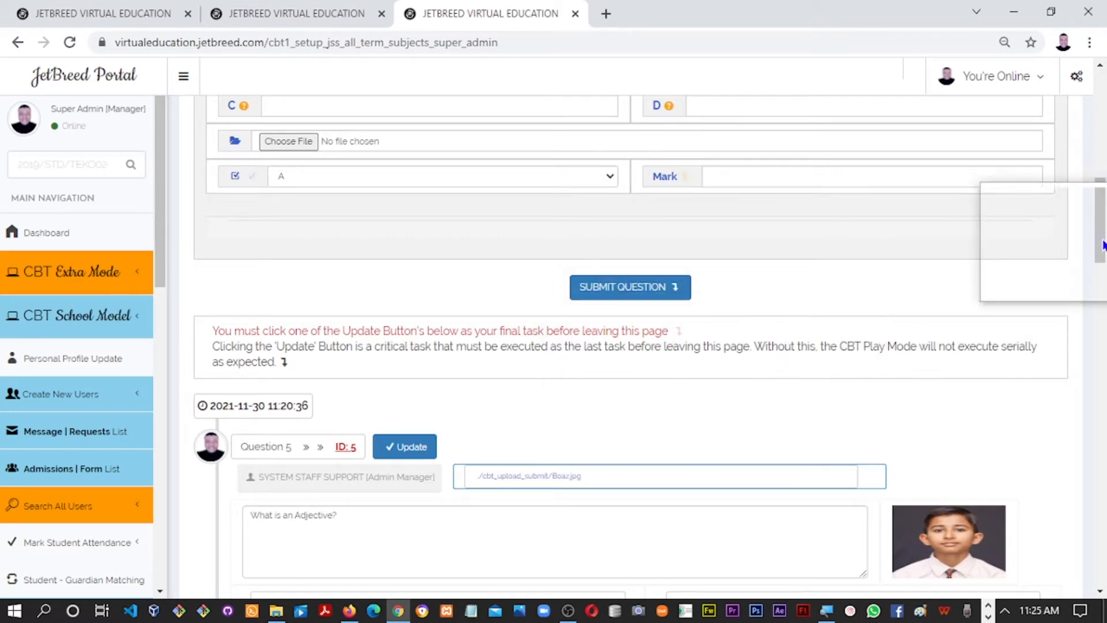
Save Question 5, then return to the page top and confirm English as the subject
scroll(1103, 247, down, 1)
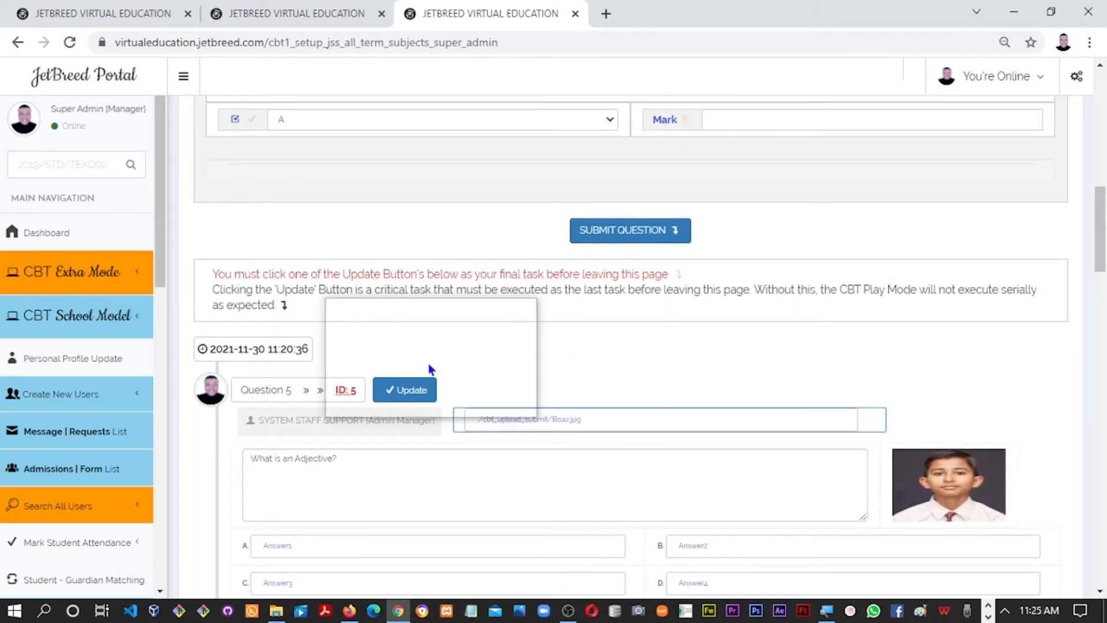
click(404, 392)
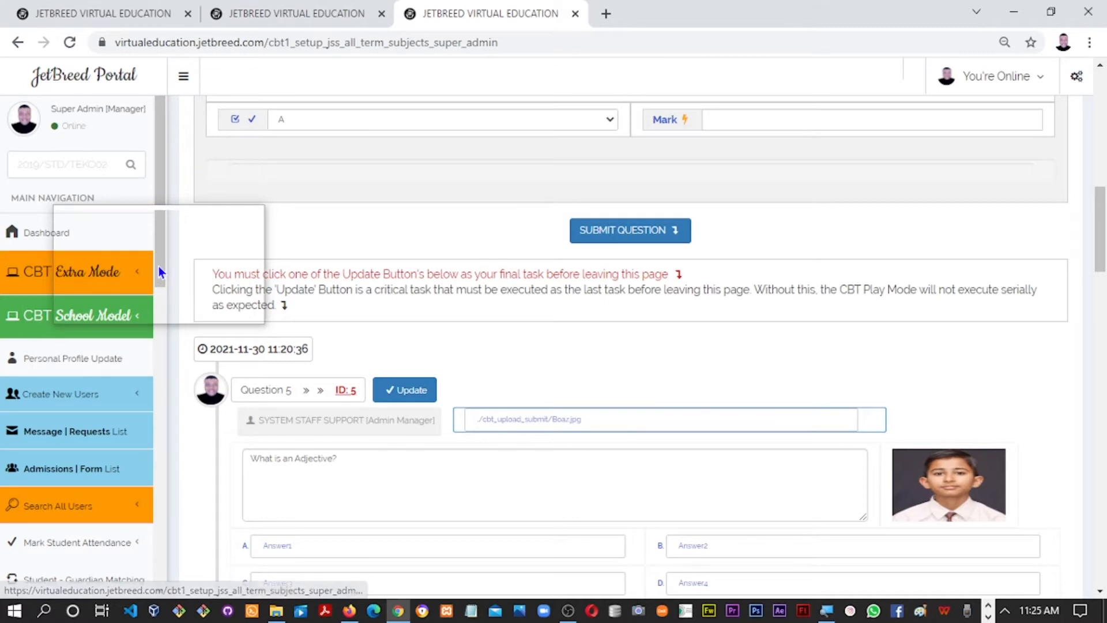
drag(158, 265, 168, 296)
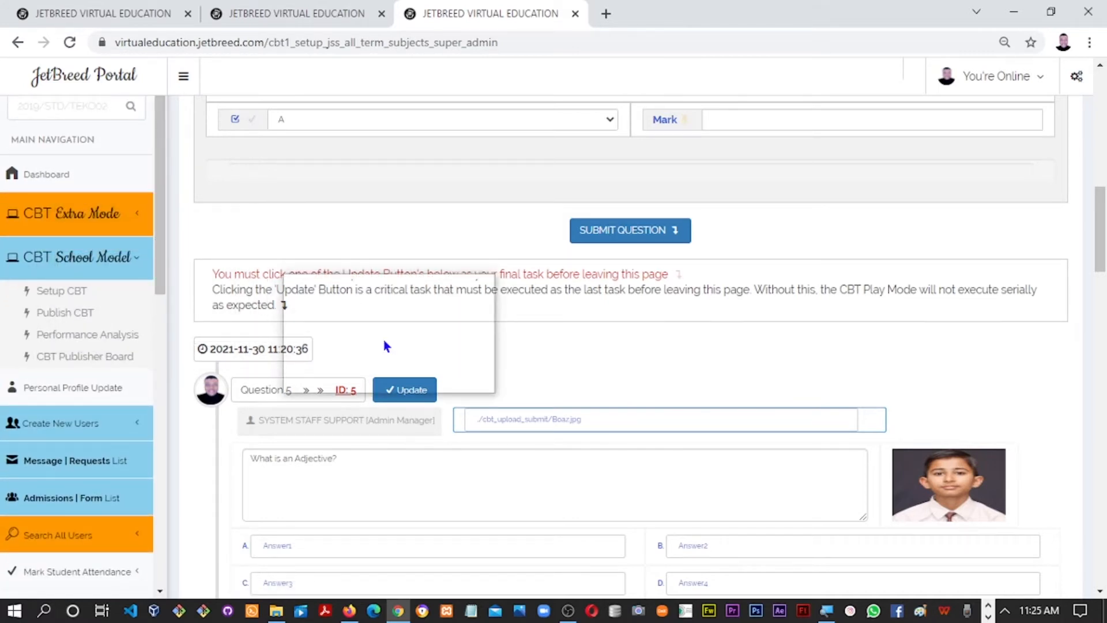
drag(1102, 242, 1100, 127)
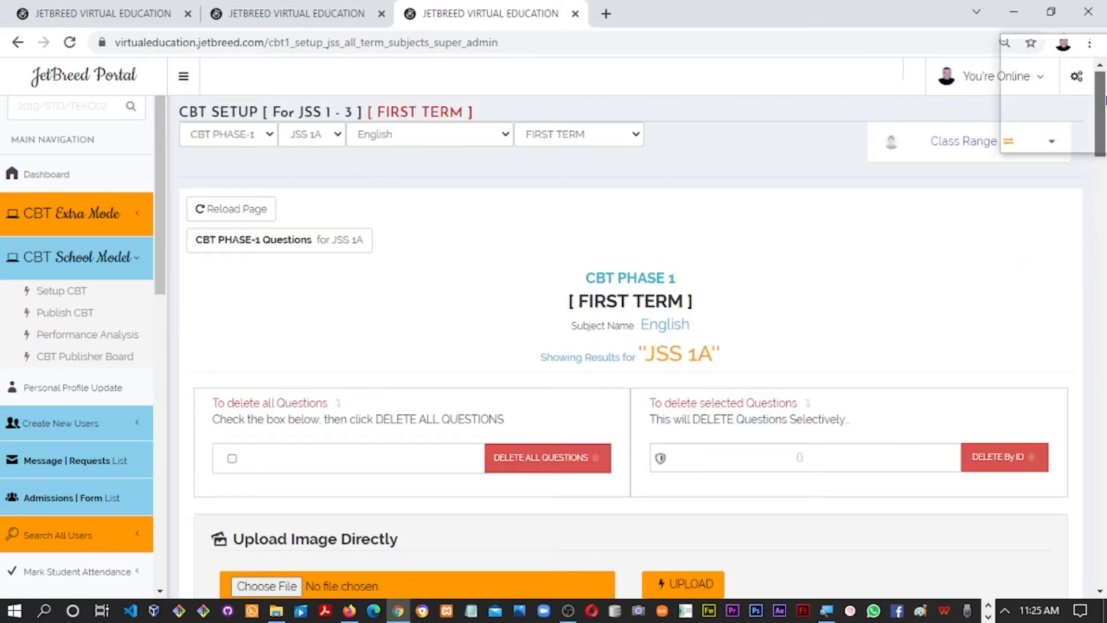
click(397, 144)
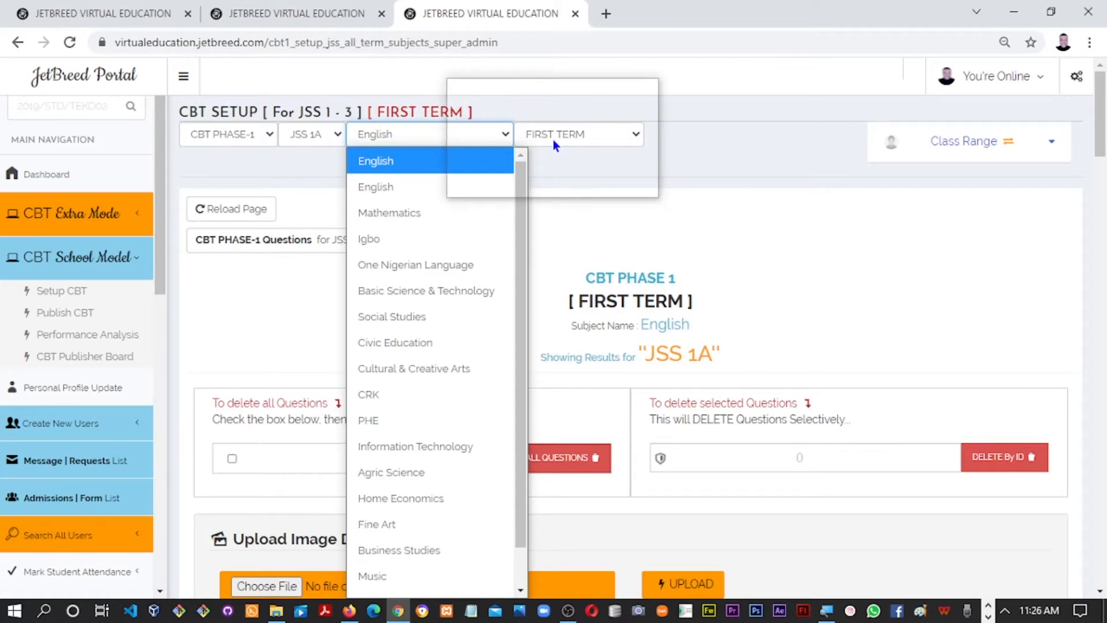
click(545, 172)
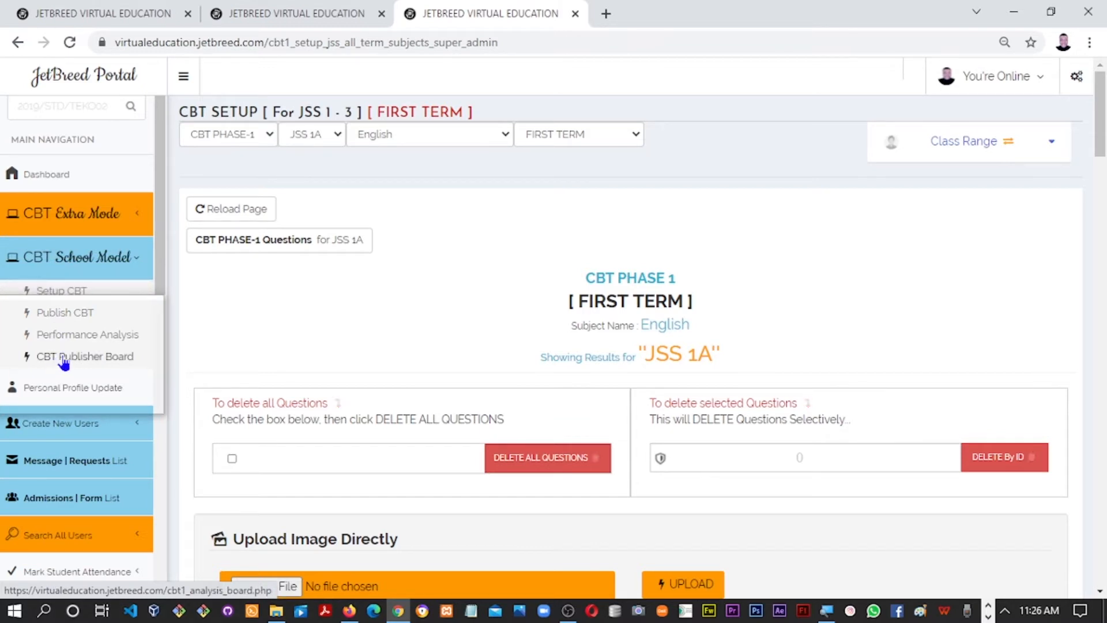
Open the CBT Publisher Board in a new tab and filter it to JSS 1 - 3
right_click(64, 358)
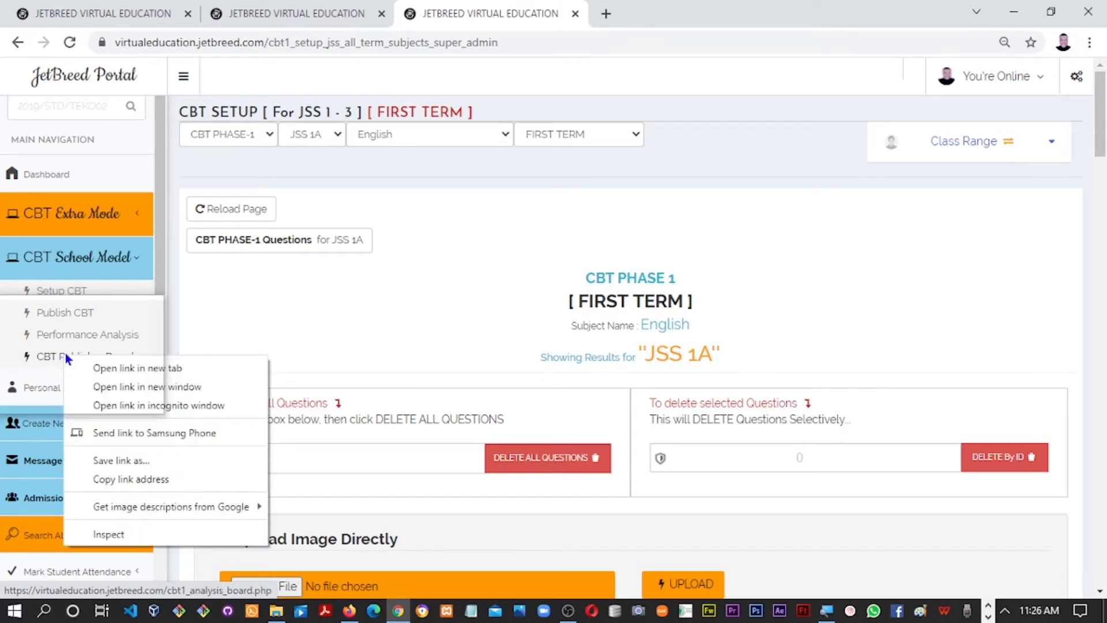
click(98, 372)
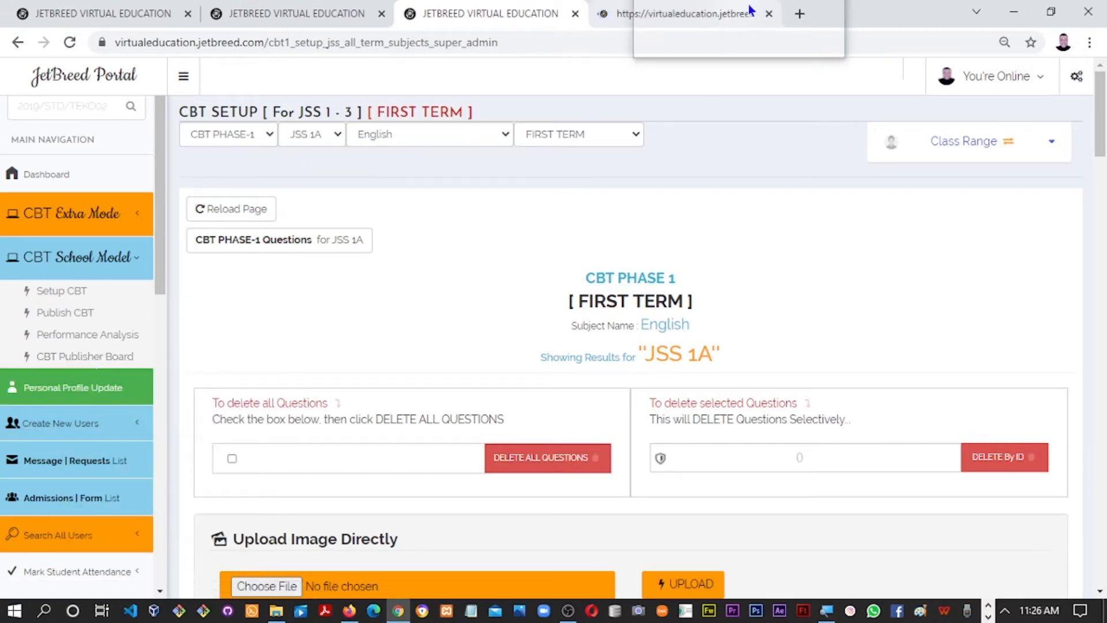
click(669, 18)
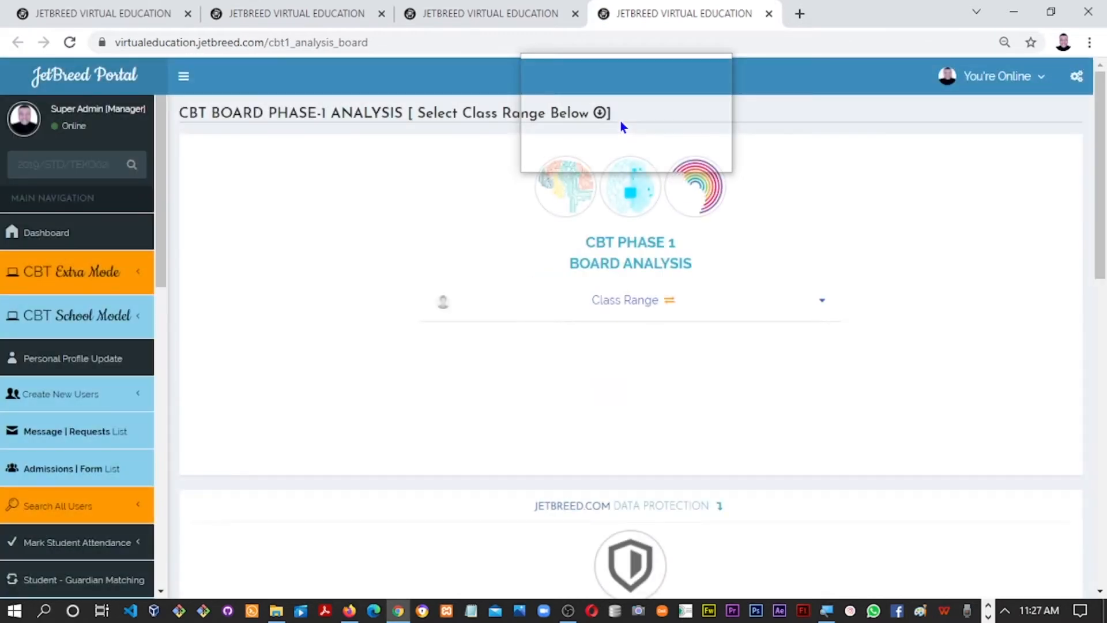
click(546, 310)
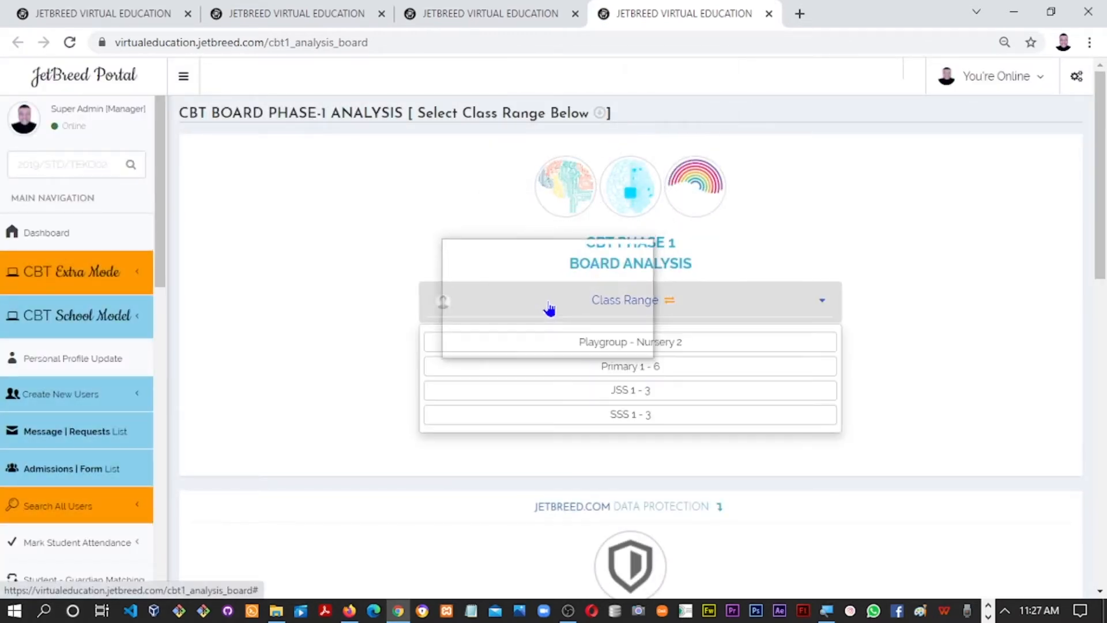
click(569, 392)
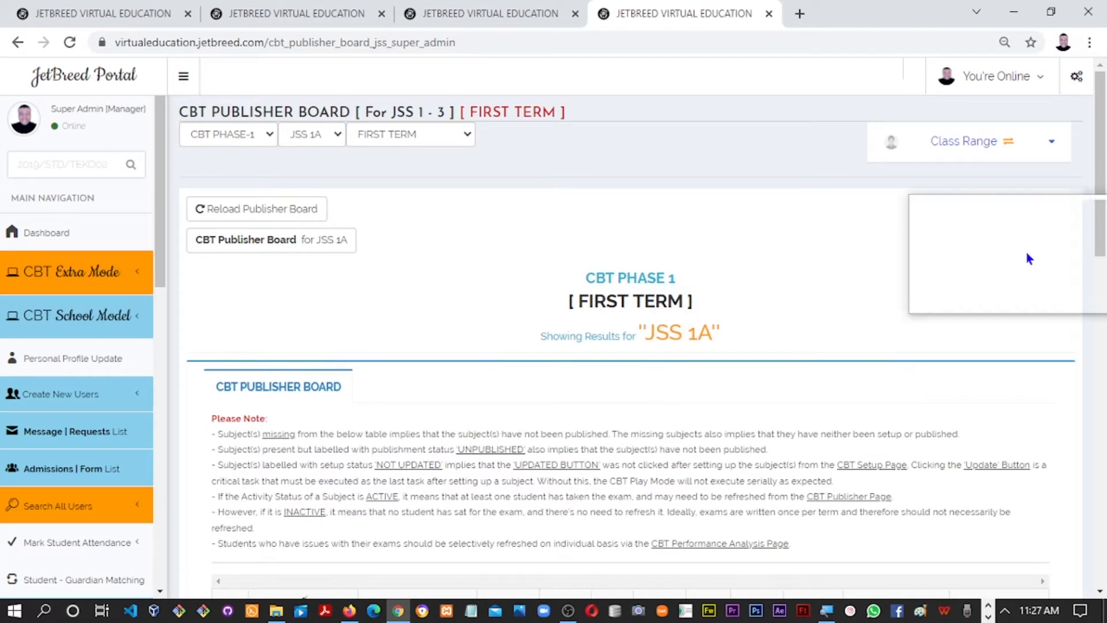
drag(1102, 214, 1096, 346)
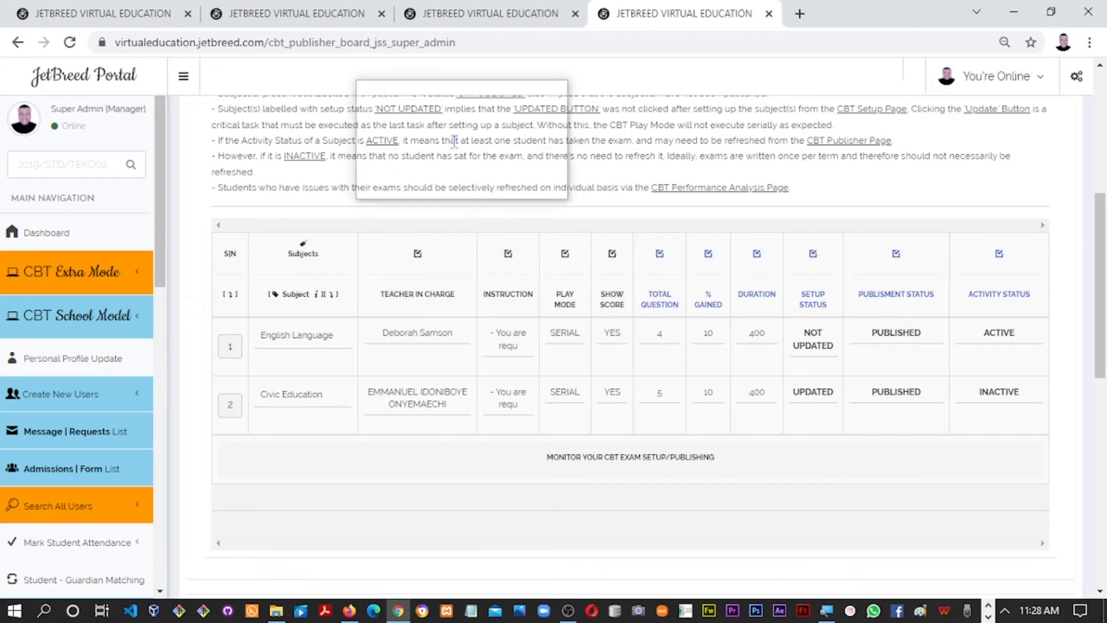
Open Publish CBT from the CBT School Model menu in a new tab
click(114, 325)
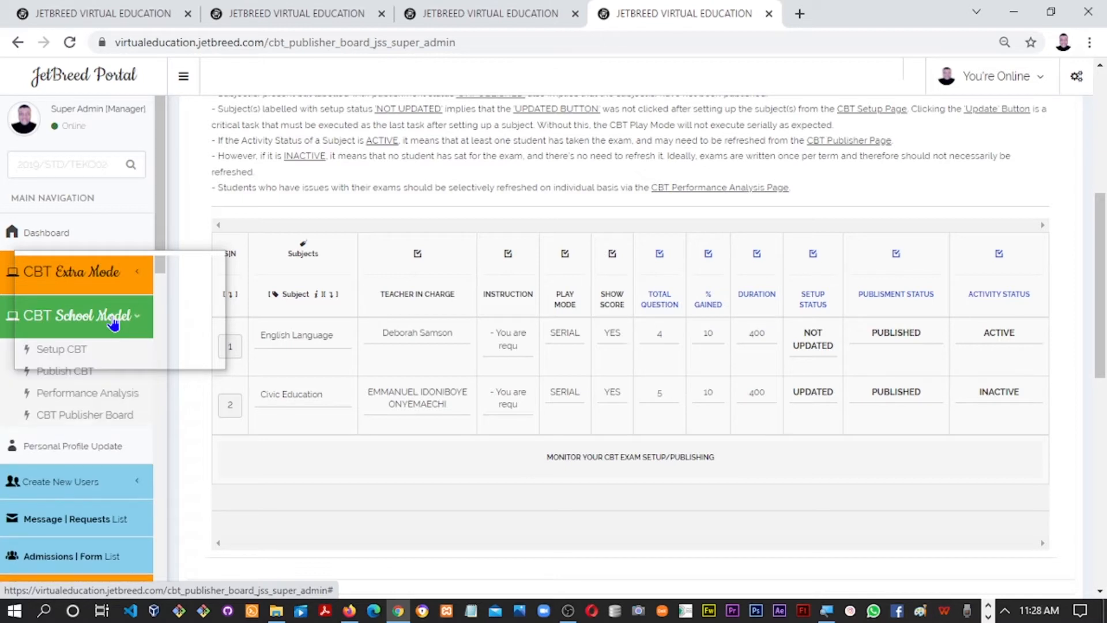
right_click(70, 375)
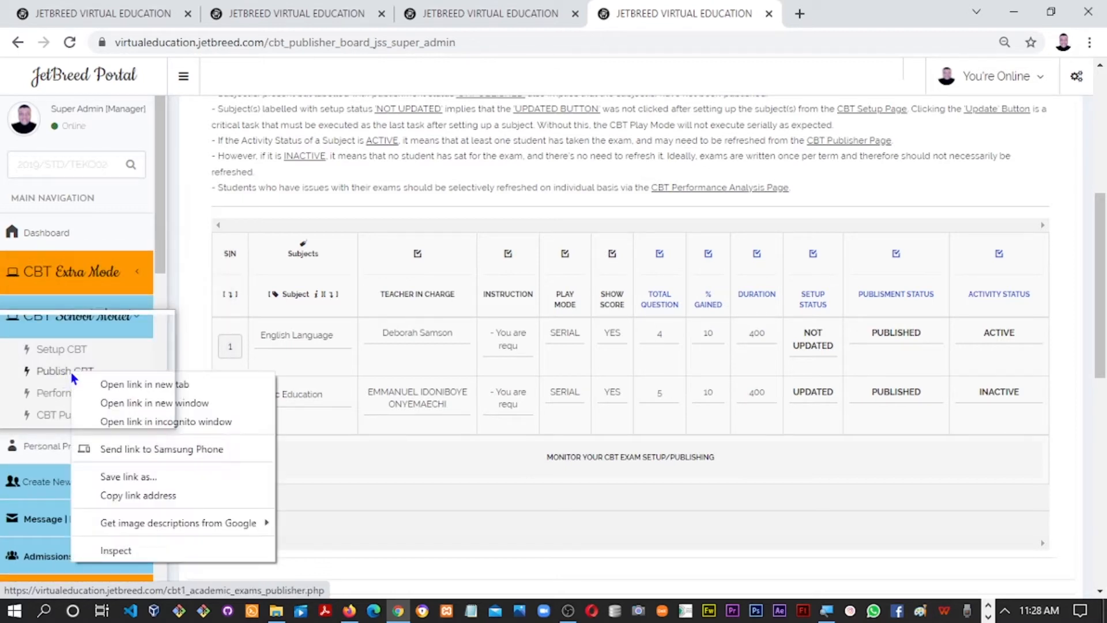
click(134, 385)
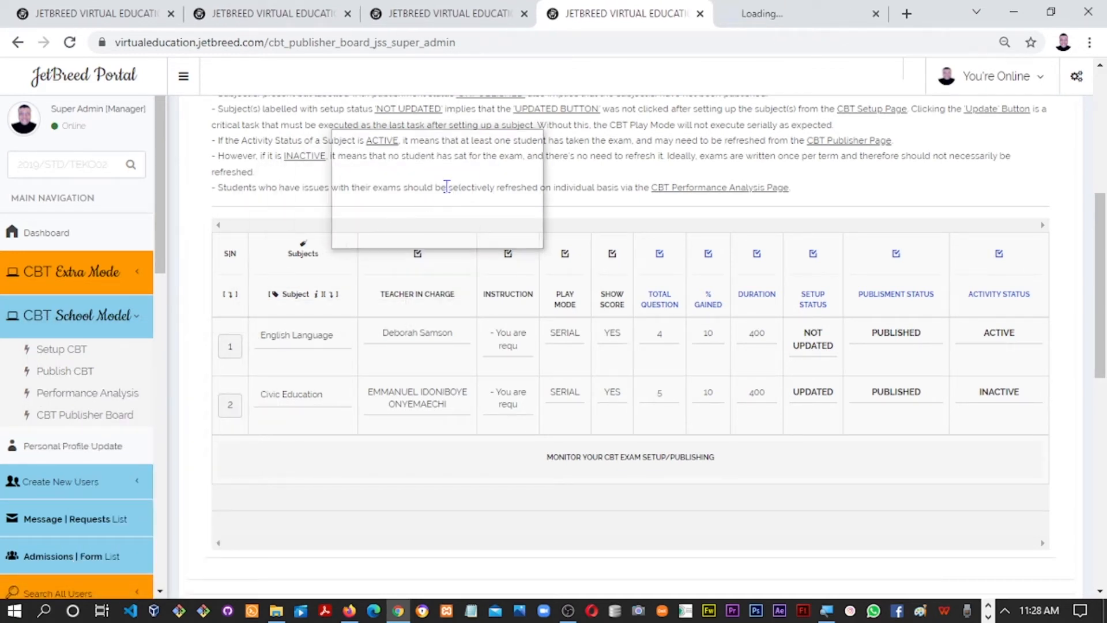
click(756, 14)
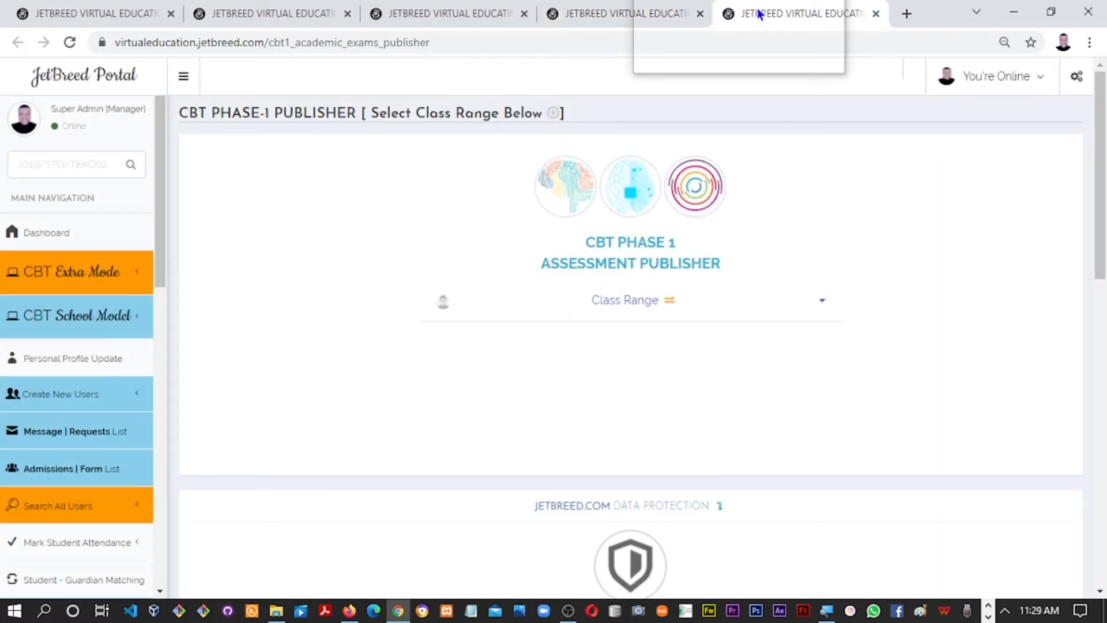
Choose the JSS 1 - 3 class range and scroll to the CBT Exam 1 settings
click(597, 306)
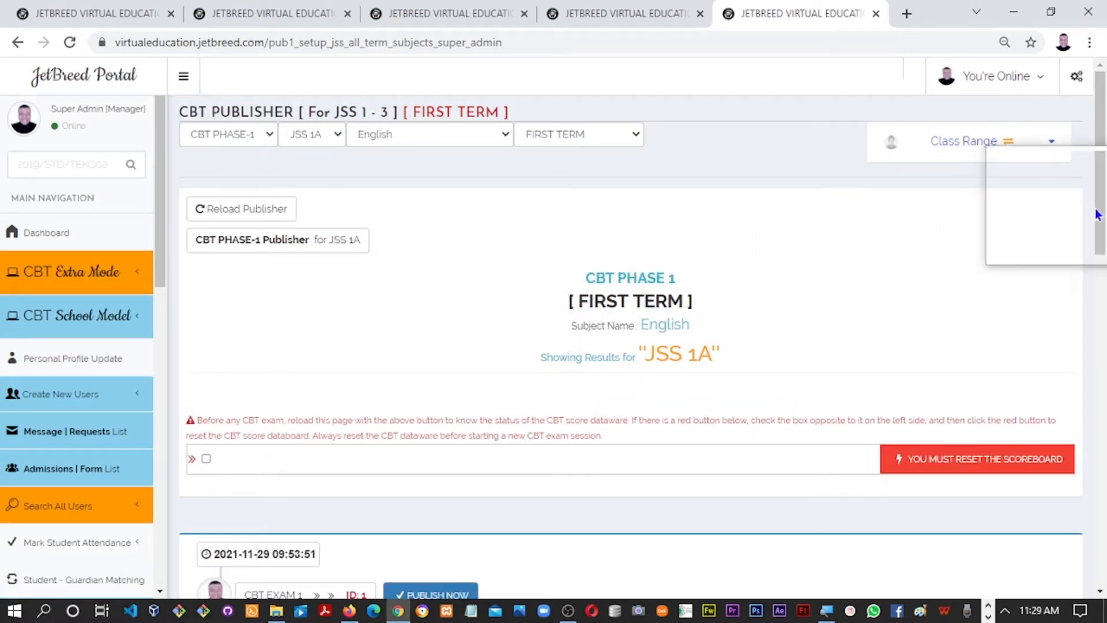
scroll(1097, 230, down, 1)
scroll(1097, 230, down, 1)
scroll(1096, 234, up, 2)
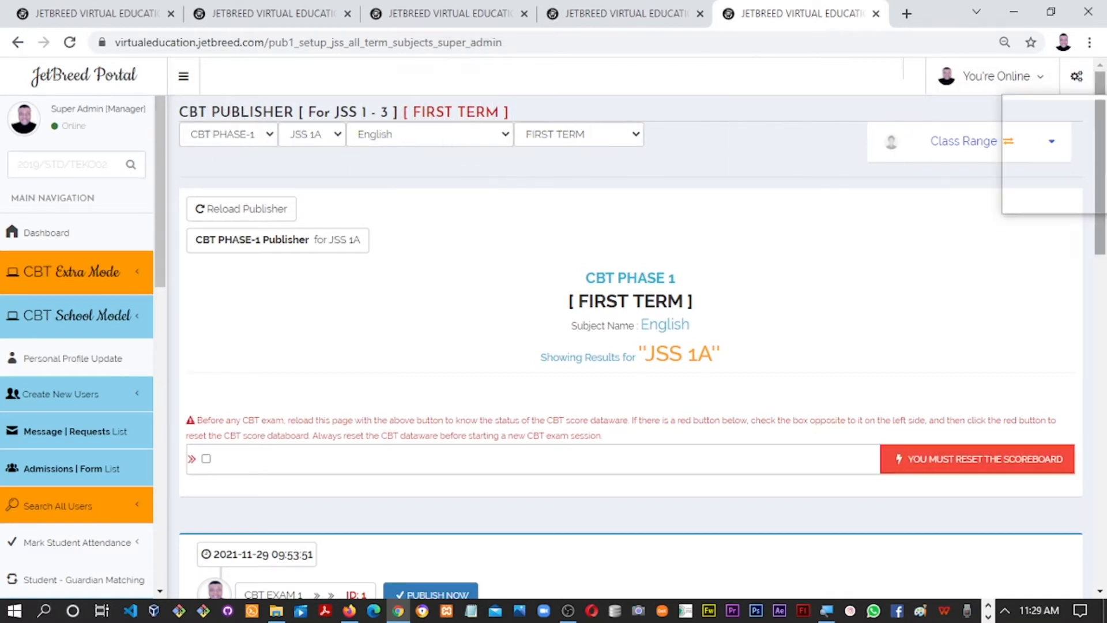
scroll(1100, 218, down, 2)
scroll(1101, 218, down, 2)
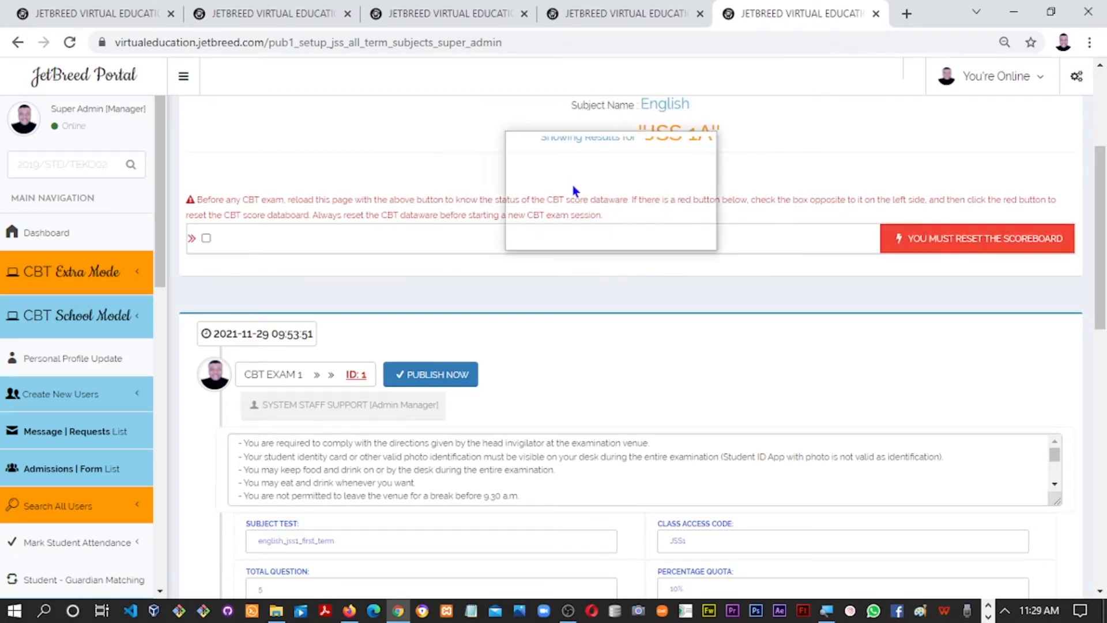
Check the exam's Total Question value of 4, then return to the CBT Publisher Board
scroll(1079, 277, up, 1)
scroll(1083, 369, down, 5)
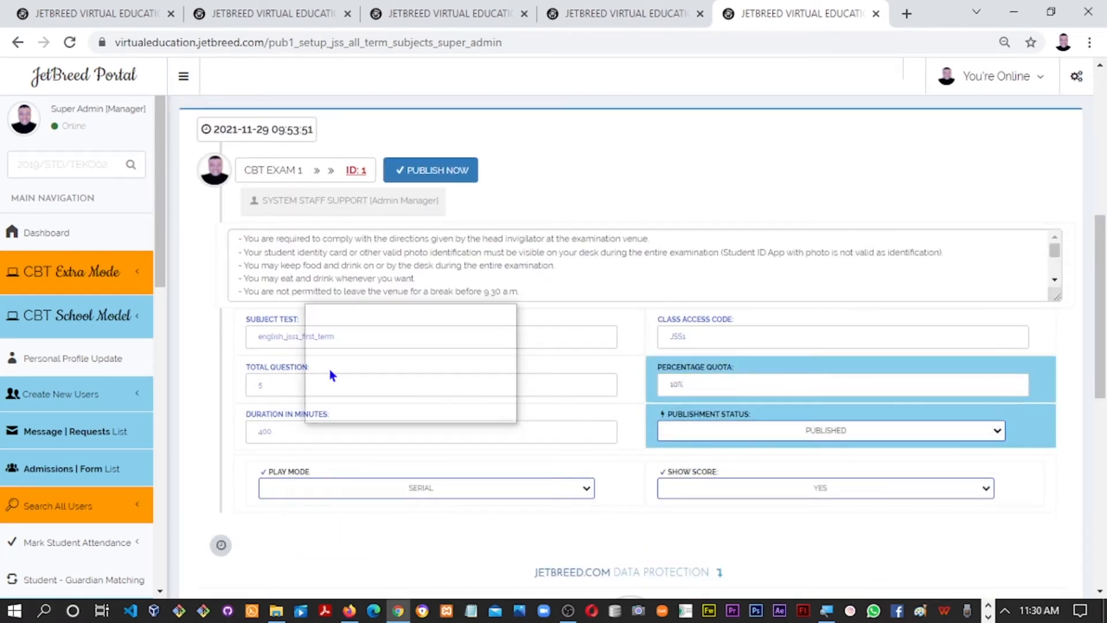
double_click(265, 385)
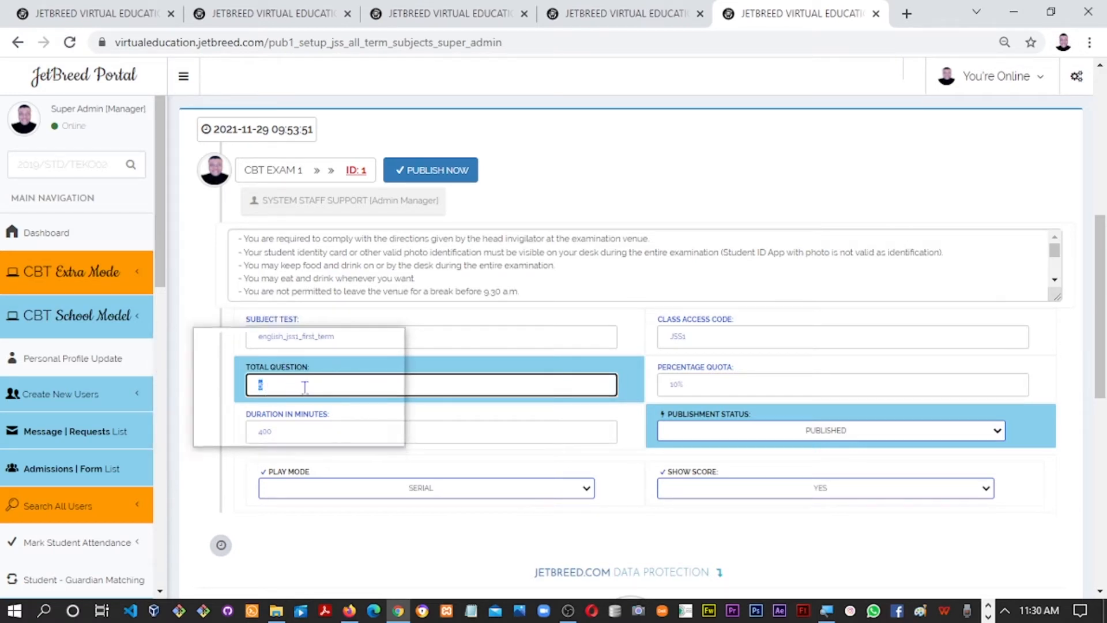
click(327, 385)
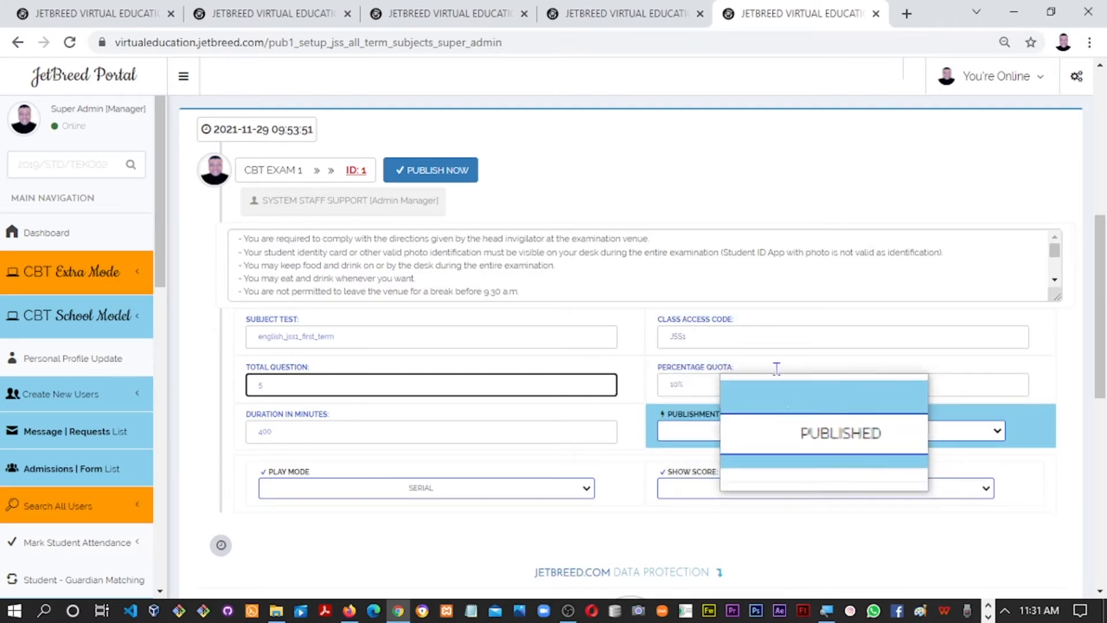
click(617, 14)
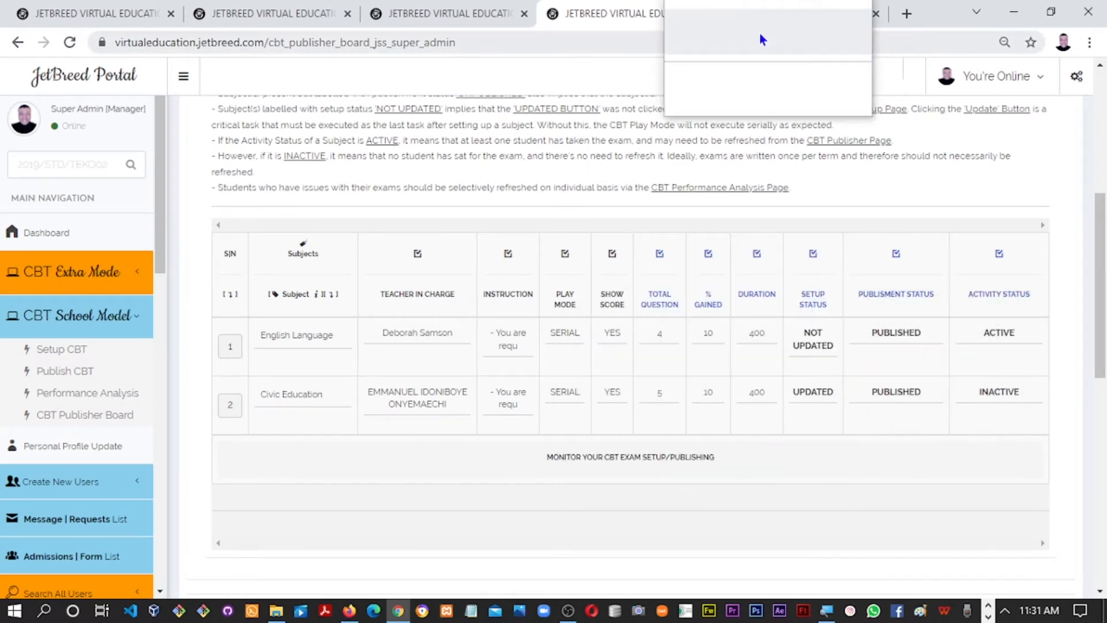
On the English exam setup, keep status PUBLISHED and play mode SERIAL, then begin editing the 400-minute duration
click(770, 16)
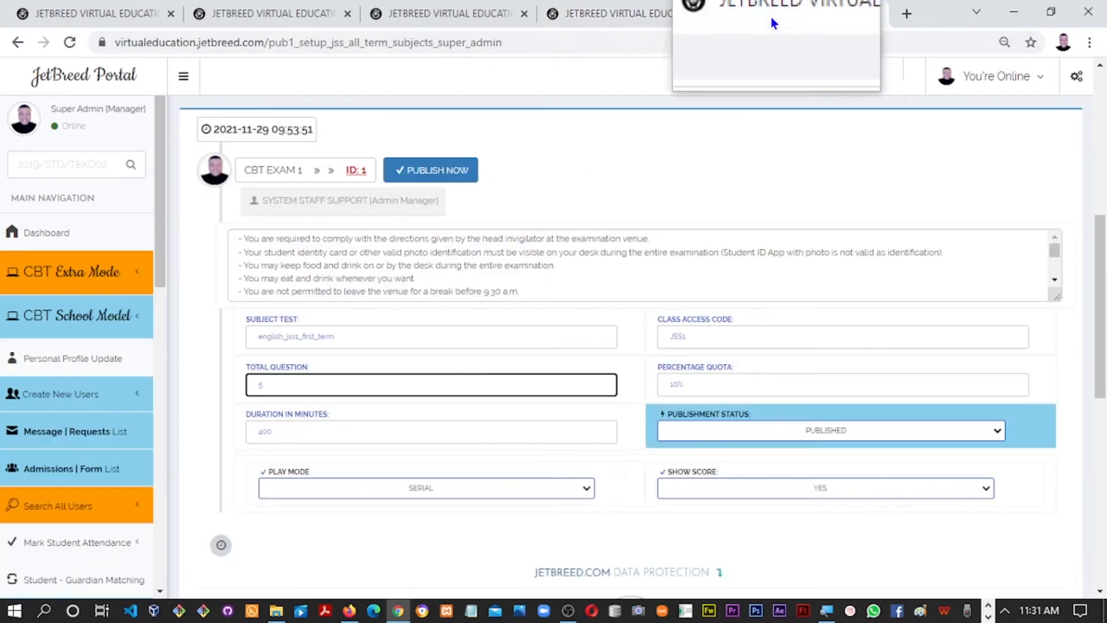
click(836, 435)
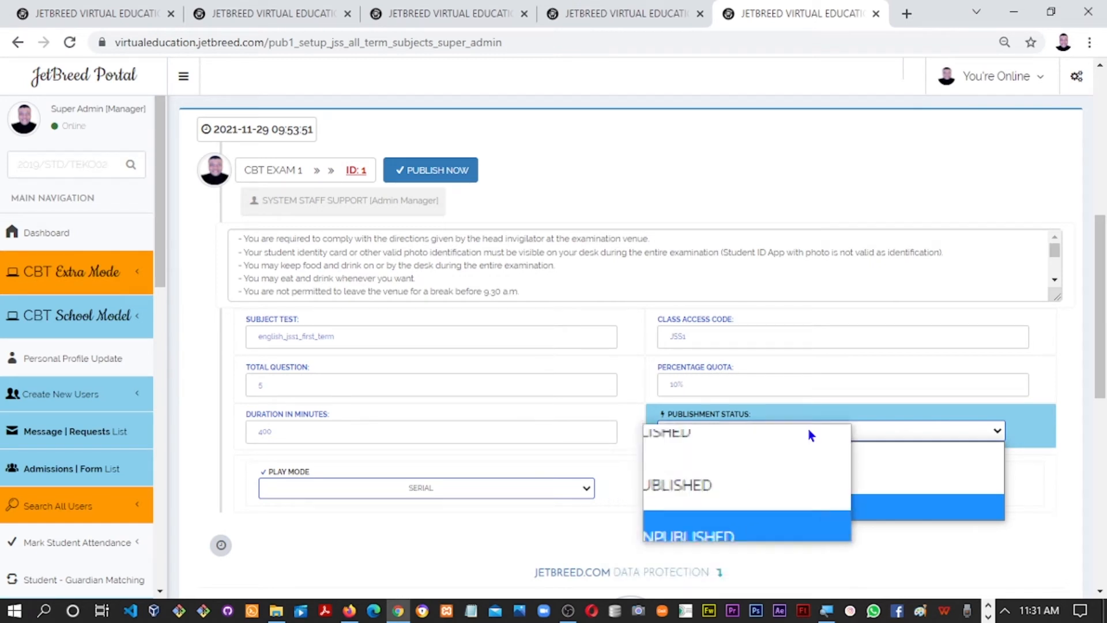
click(890, 295)
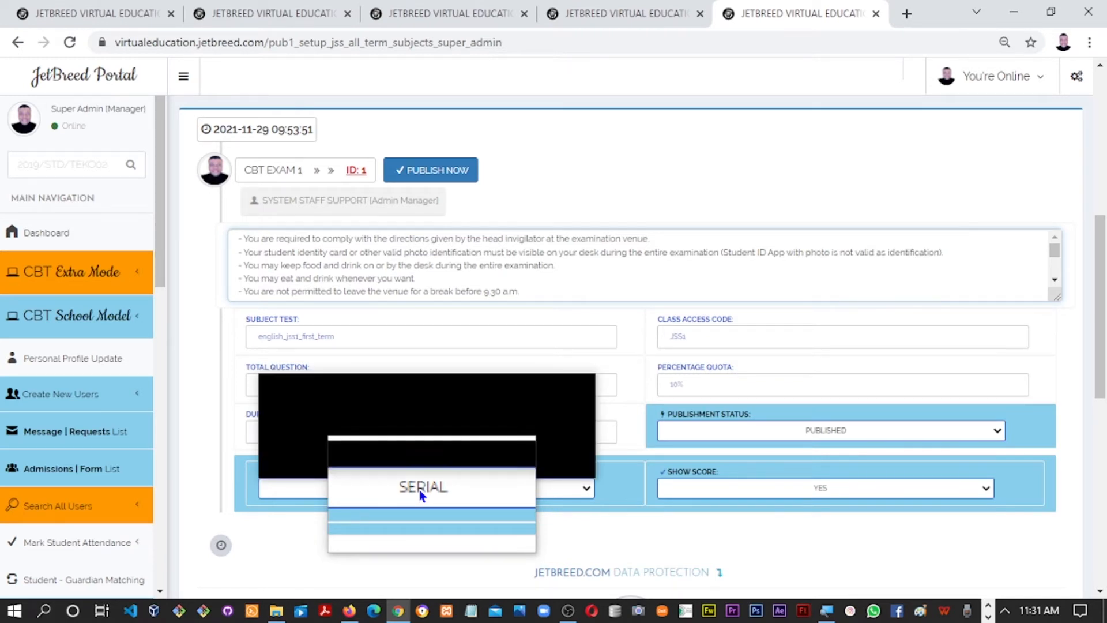
click(422, 489)
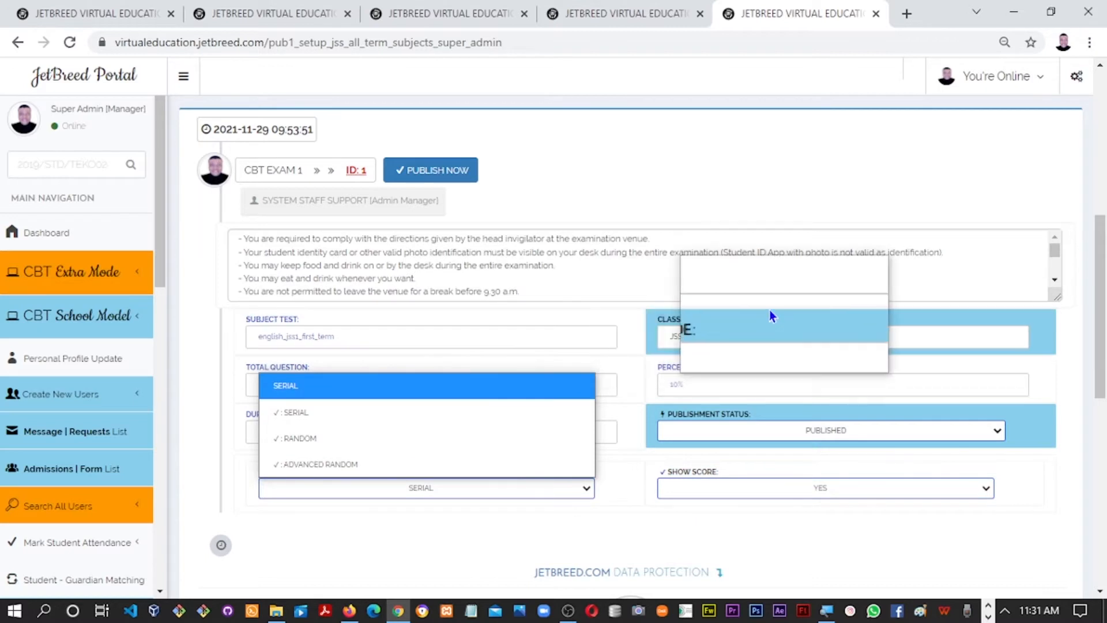
click(631, 323)
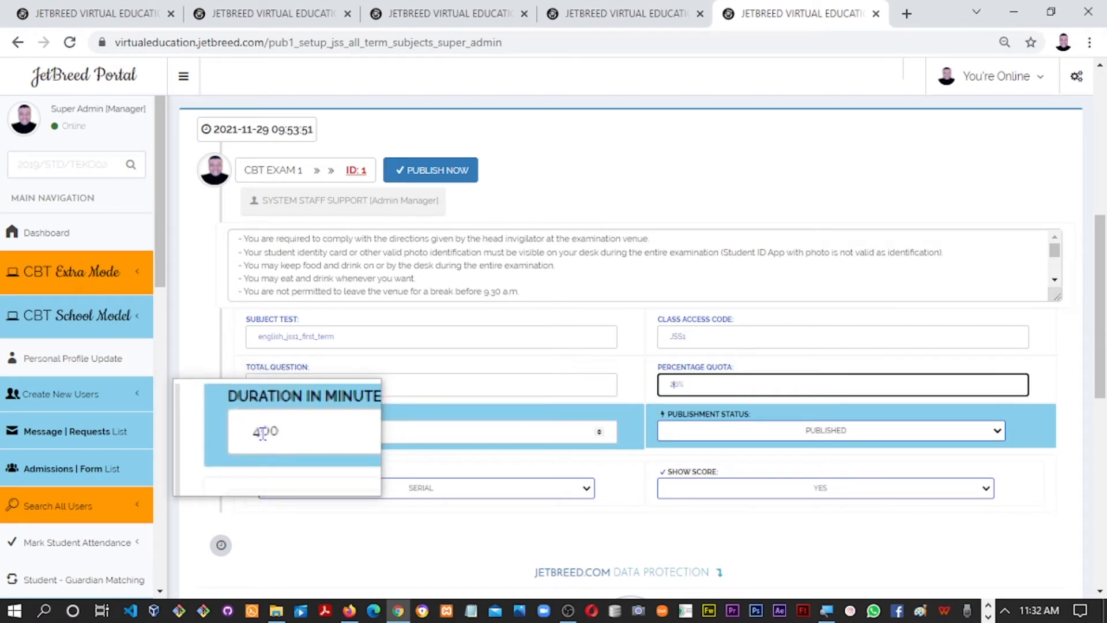
click(285, 435)
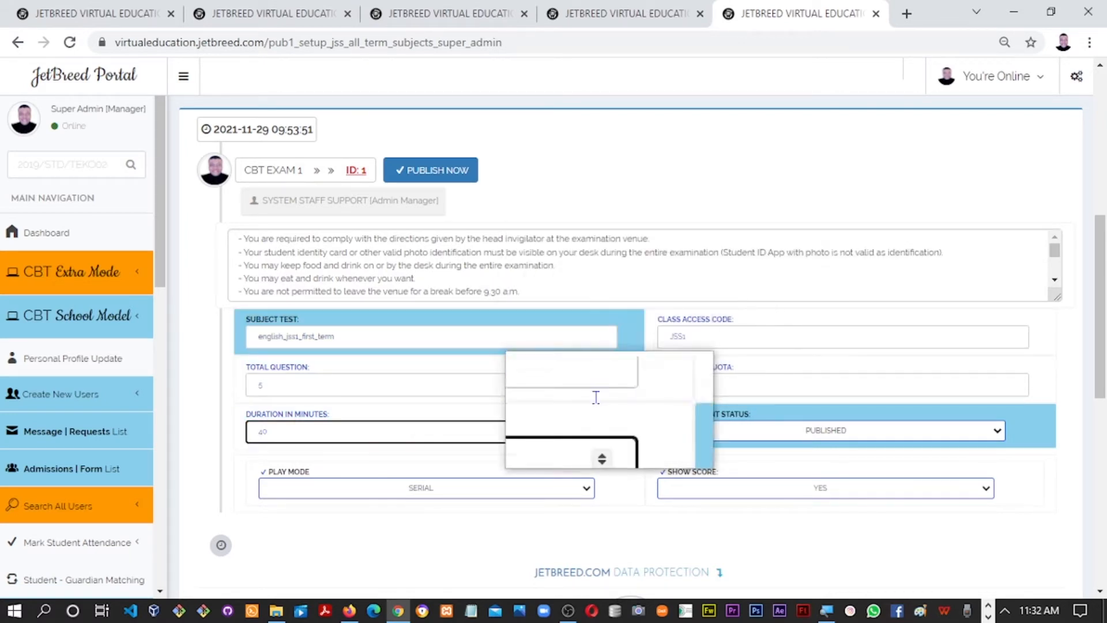
Publish the revised English exam and check its board row: 5 questions, 20%, 40 minutes
click(423, 180)
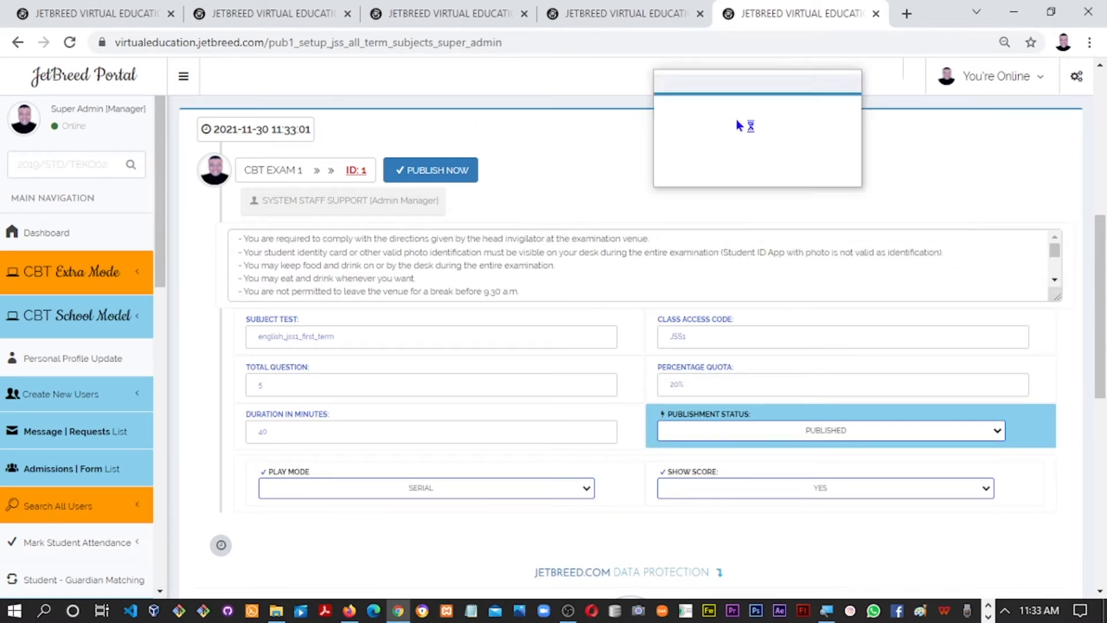
click(629, 13)
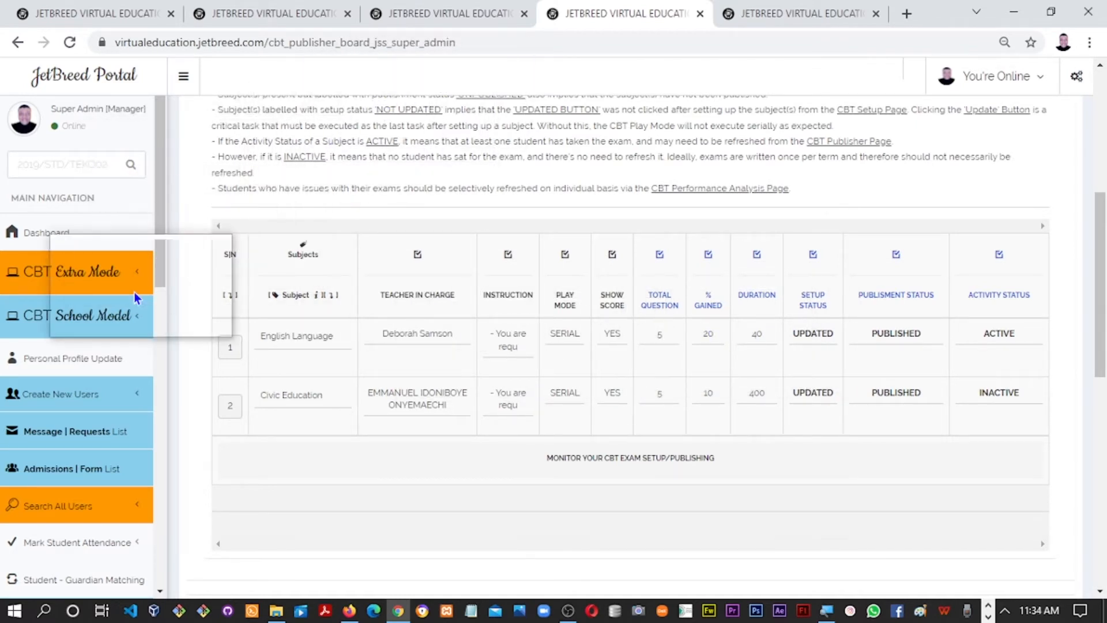
Open Performance Analysis from the CBT School Model menu in a new tab and view it
click(112, 332)
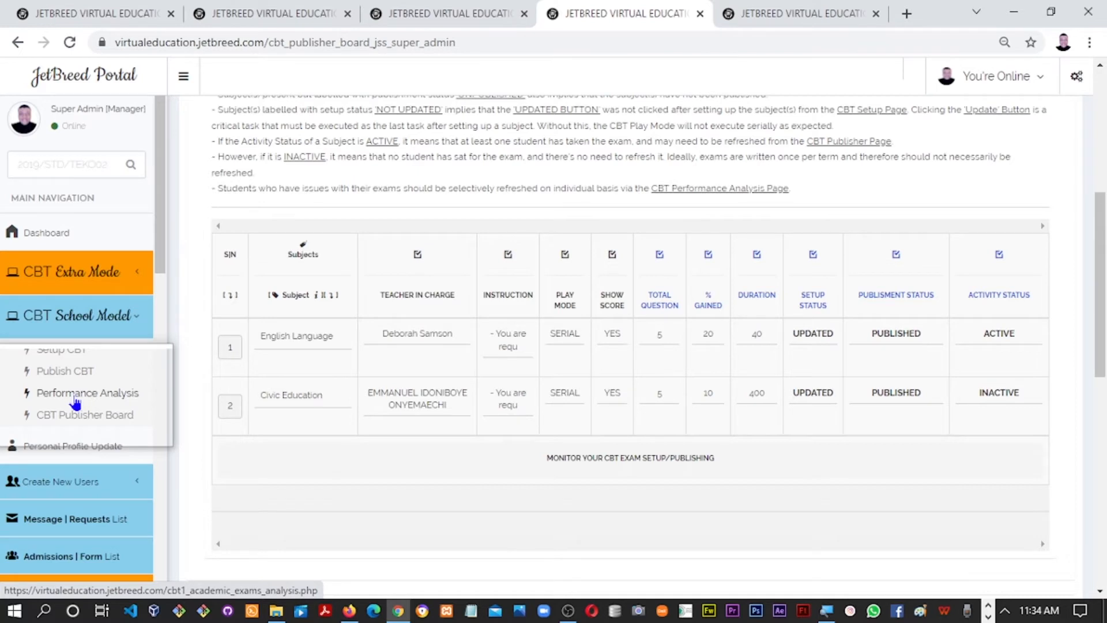
right_click(75, 402)
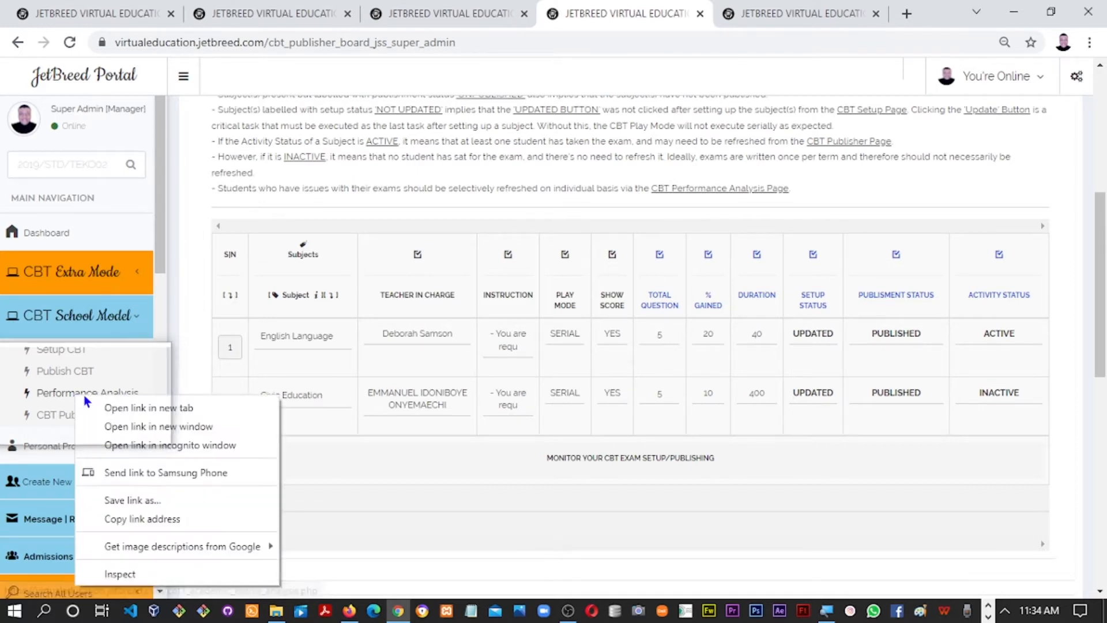
click(119, 414)
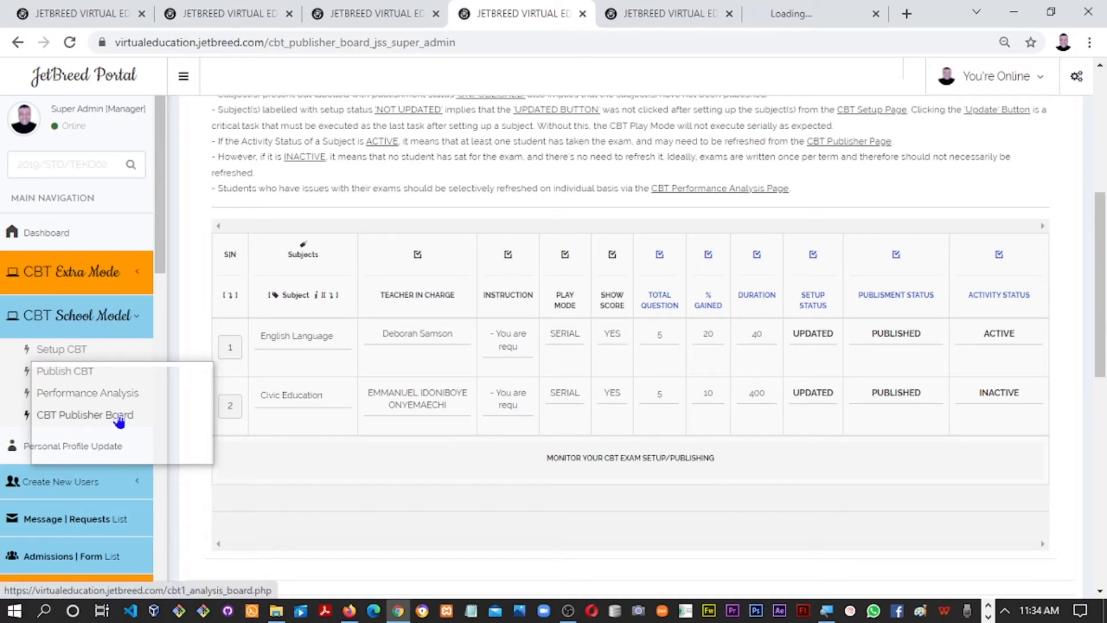
click(782, 17)
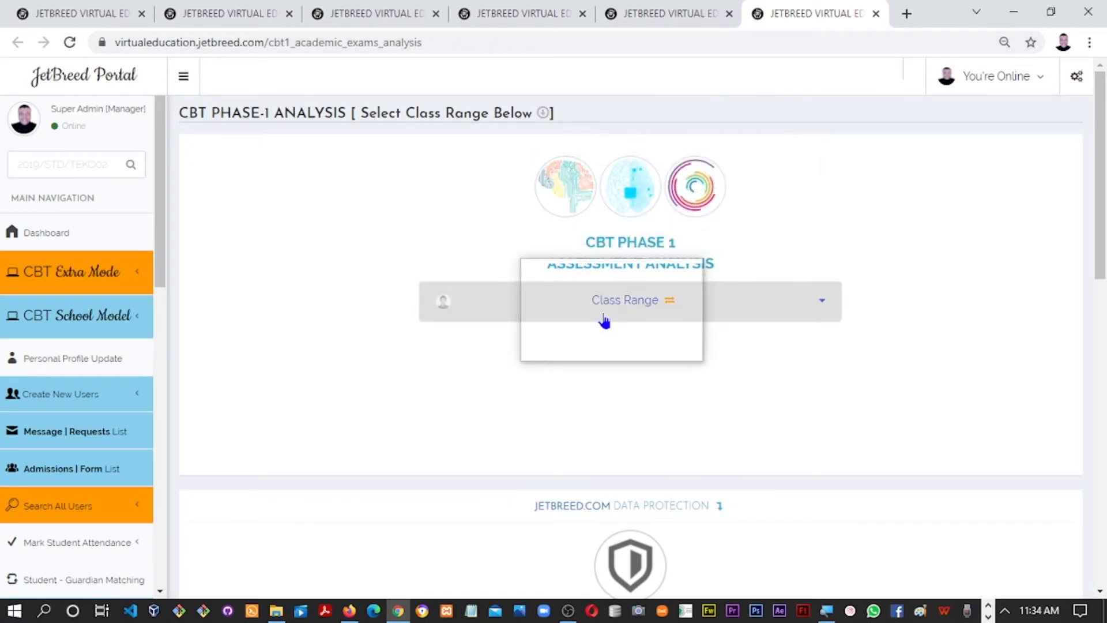
Choose the JSS 1 - 3 class range and scroll down to the CBT Result Analysis list
click(592, 343)
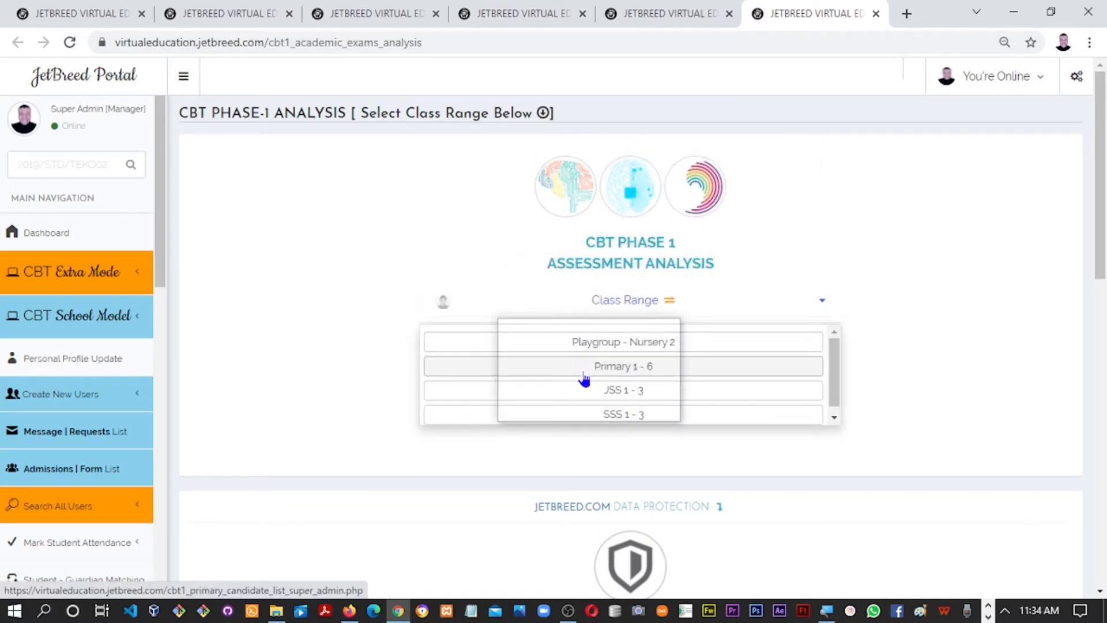
click(577, 394)
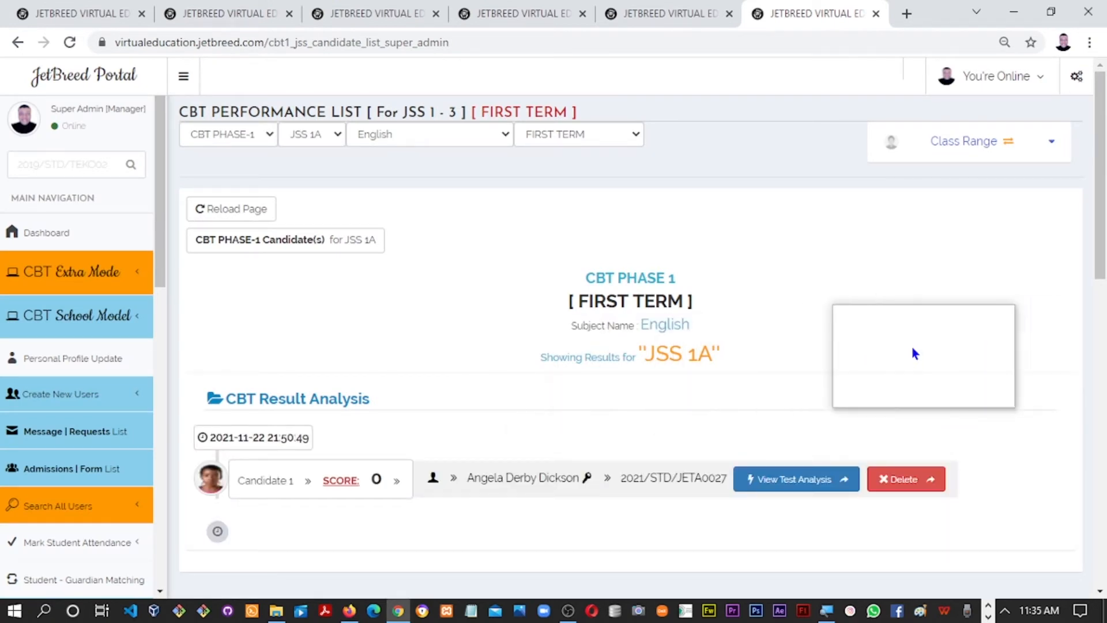
scroll(1096, 257, down, 1)
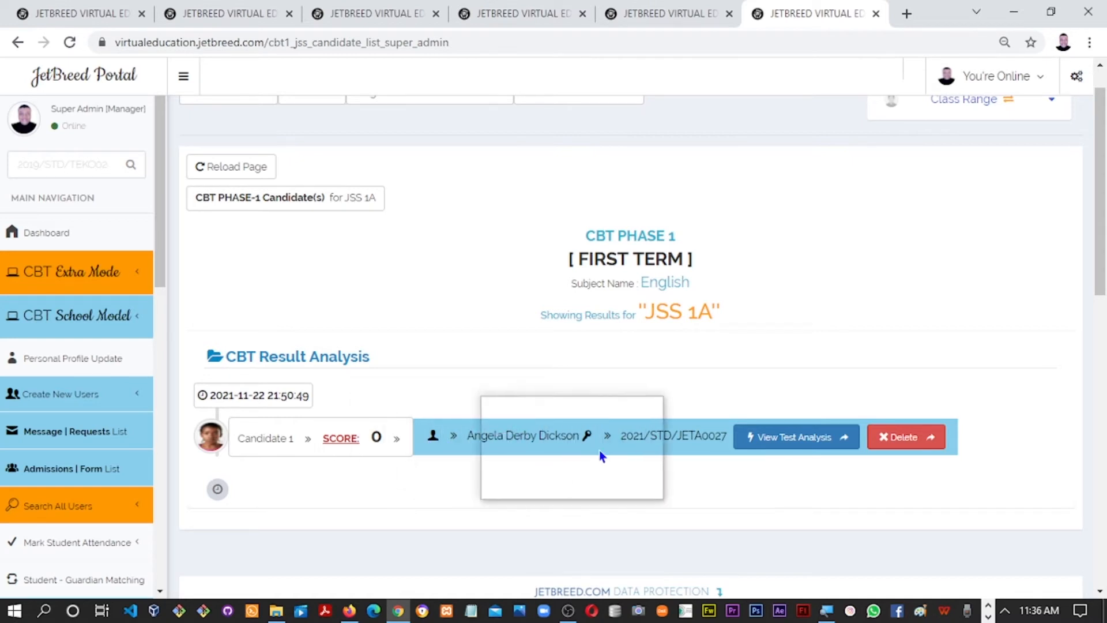
Review the candidate's English test analysis, scoring 0/10 over 5 questions, then return to the candidate list
click(787, 442)
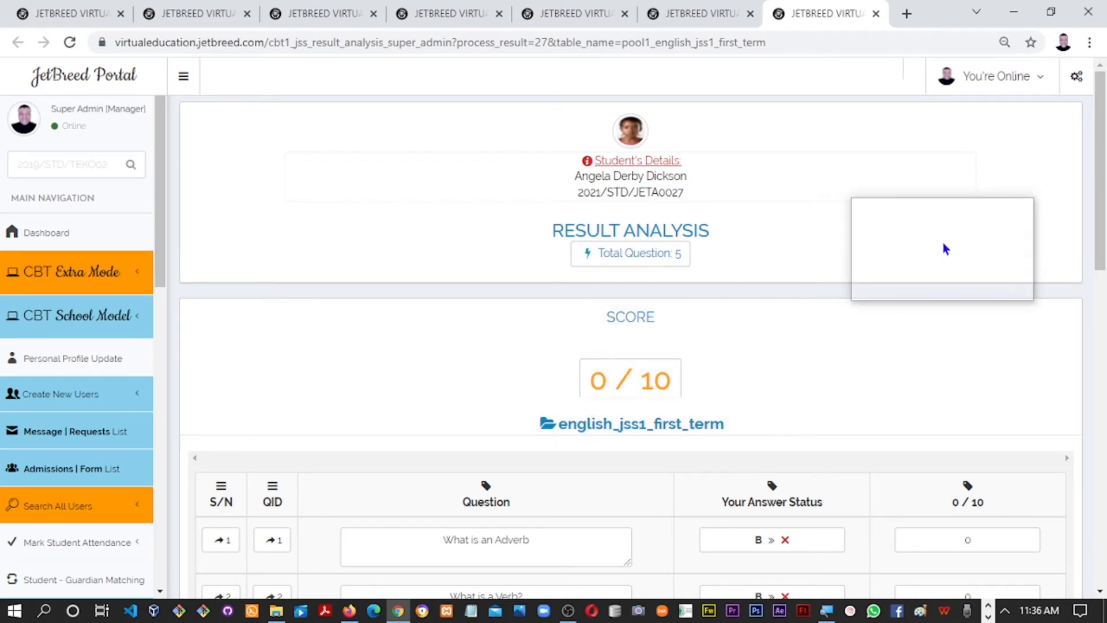
drag(1102, 184, 1090, 306)
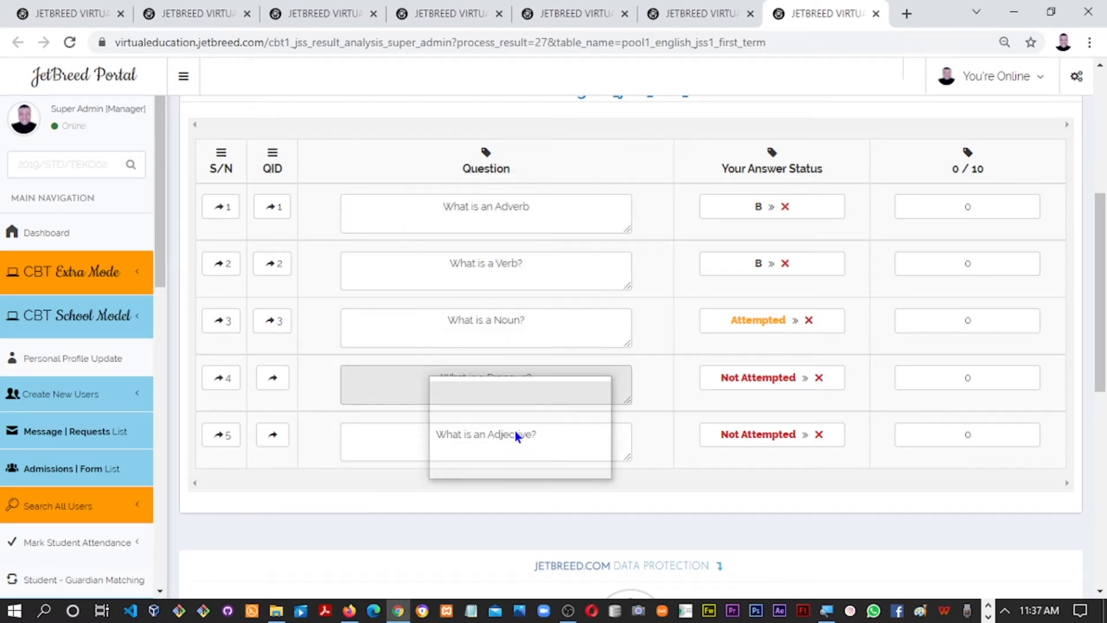
drag(1105, 348, 1104, 225)
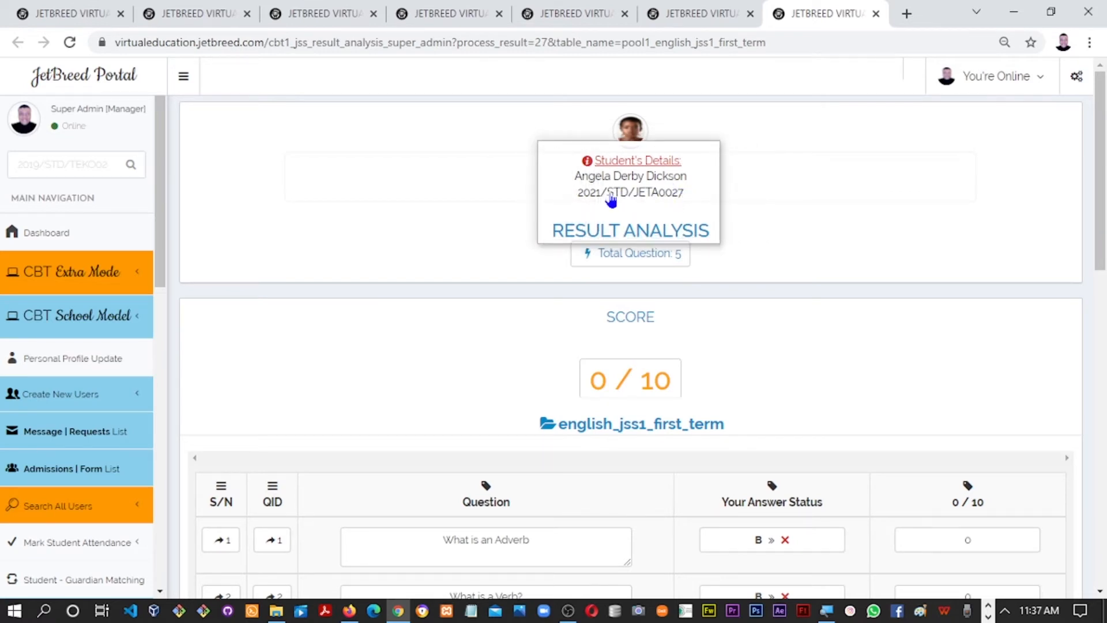
drag(1102, 229, 1091, 345)
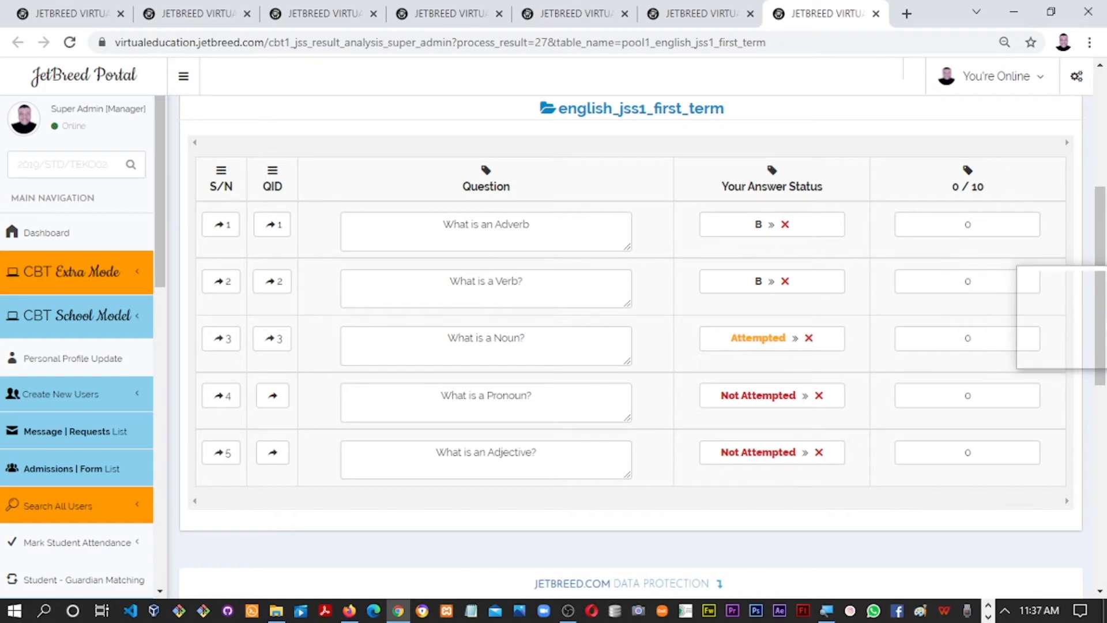
drag(1104, 330, 1088, 311)
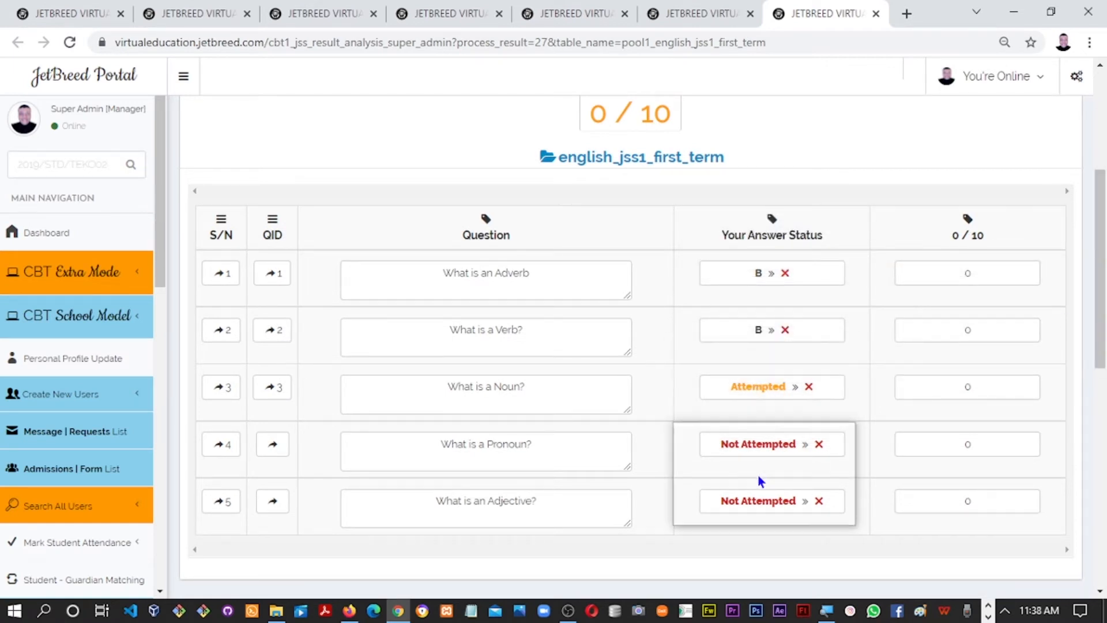
click(702, 12)
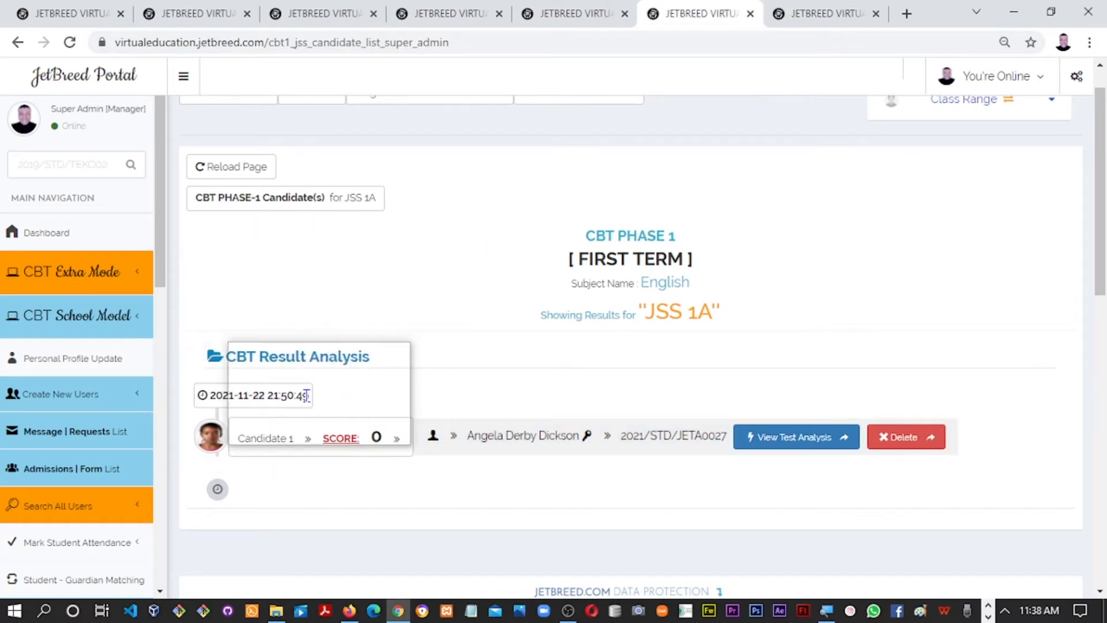
Highlight the candidate's test timestamp, then move through the tabs to the CBT SETUP page
drag(310, 397, 207, 403)
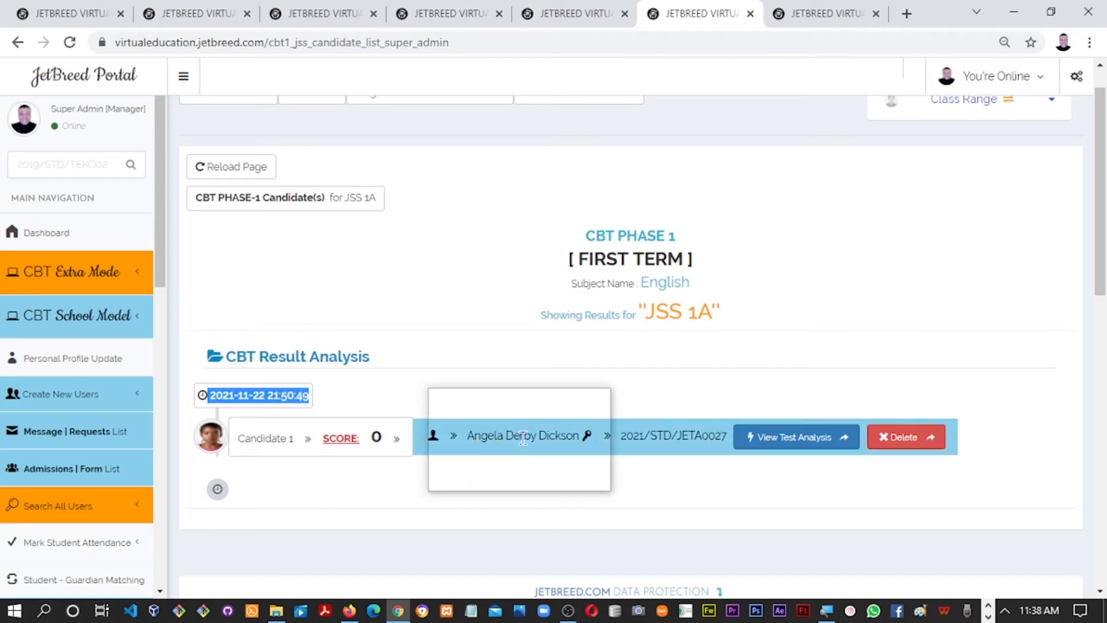
click(311, 396)
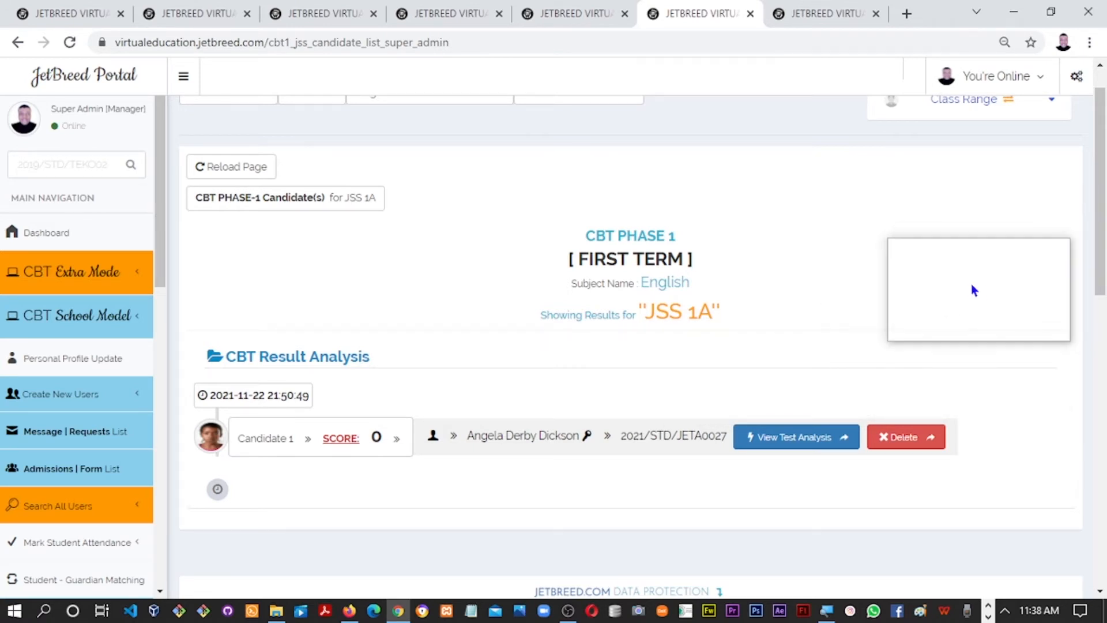
click(814, 15)
click(707, 20)
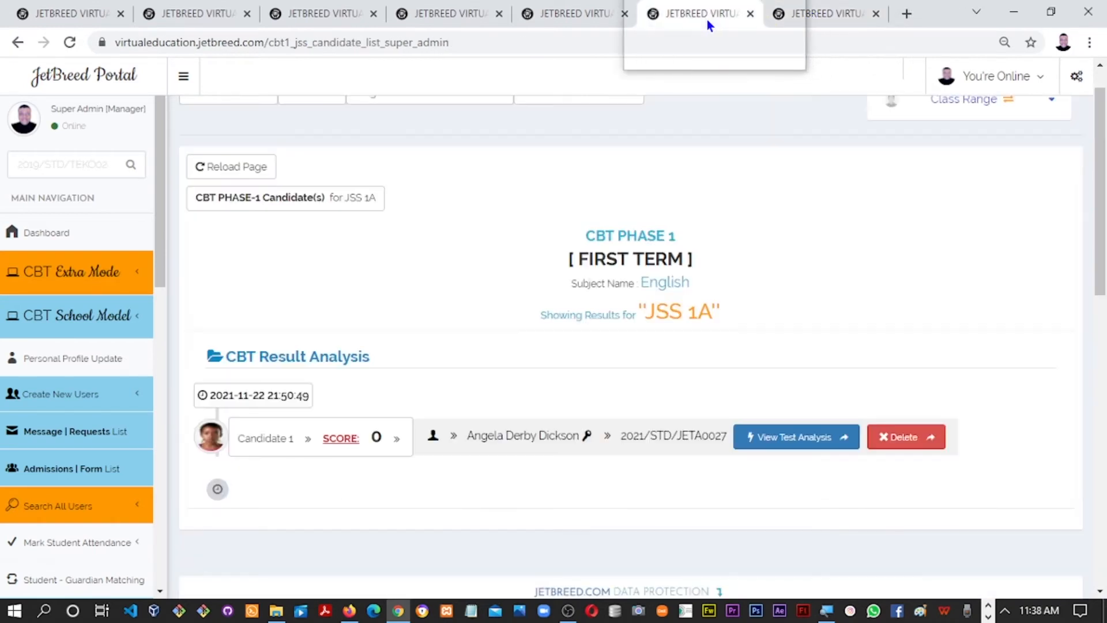
click(301, 15)
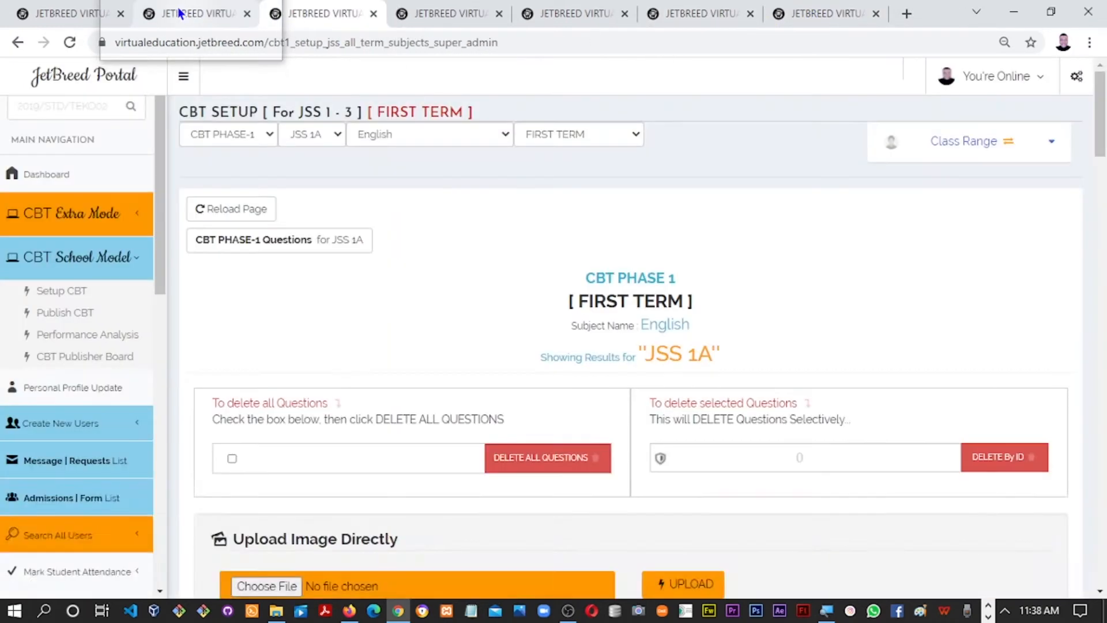
From the Dashboard's Search All Users menu, open Search All Students in a new tab and view it
click(190, 14)
click(69, 20)
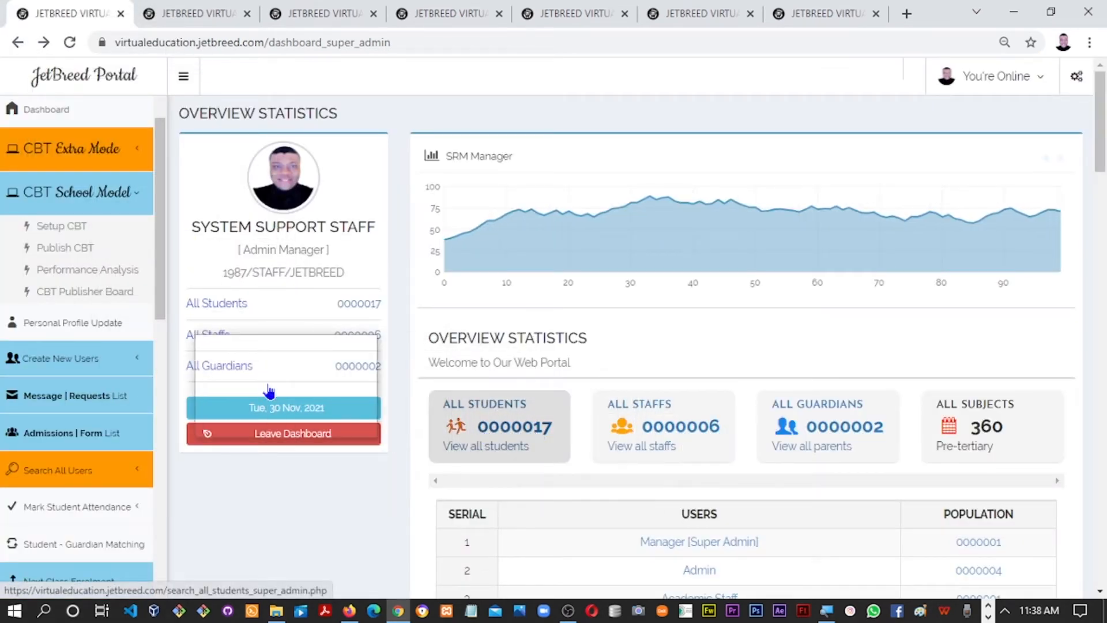
drag(163, 313, 155, 346)
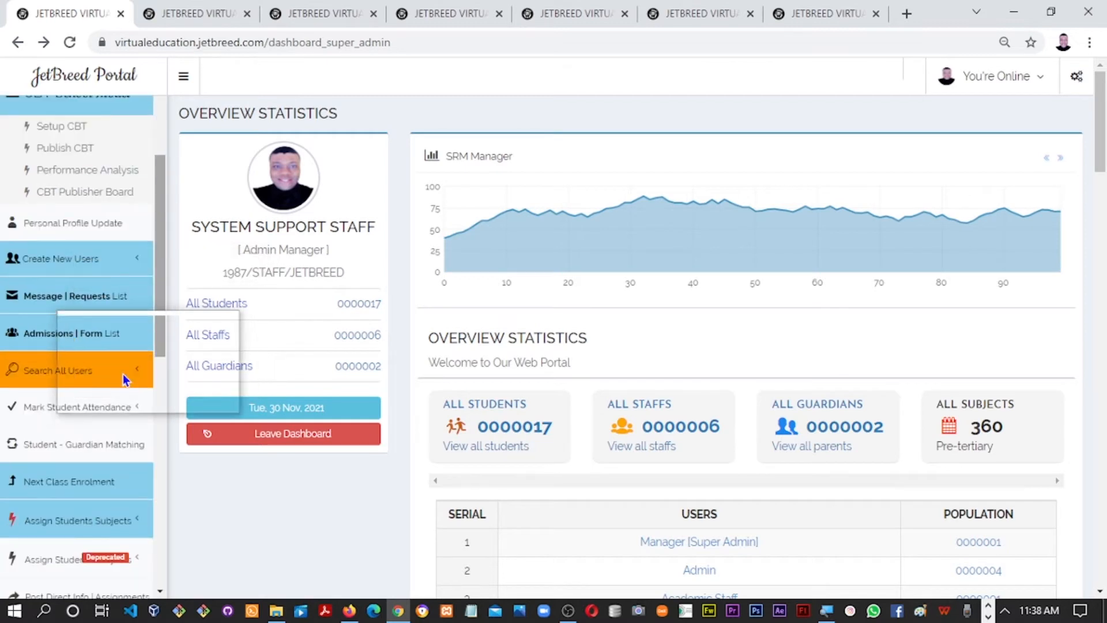
click(121, 377)
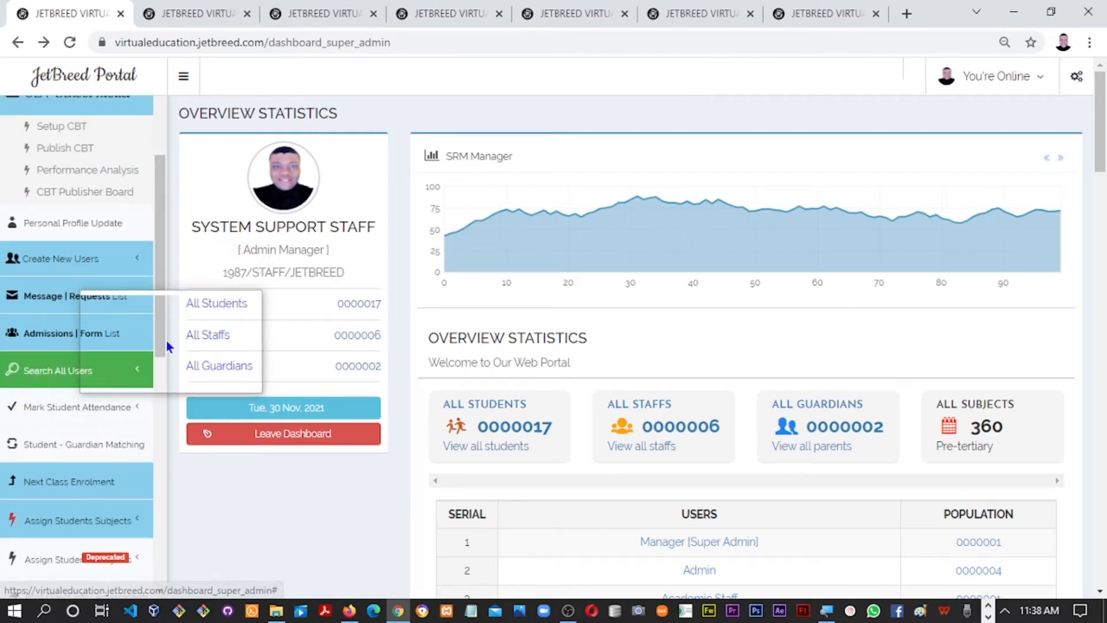
scroll(161, 342, down, 3)
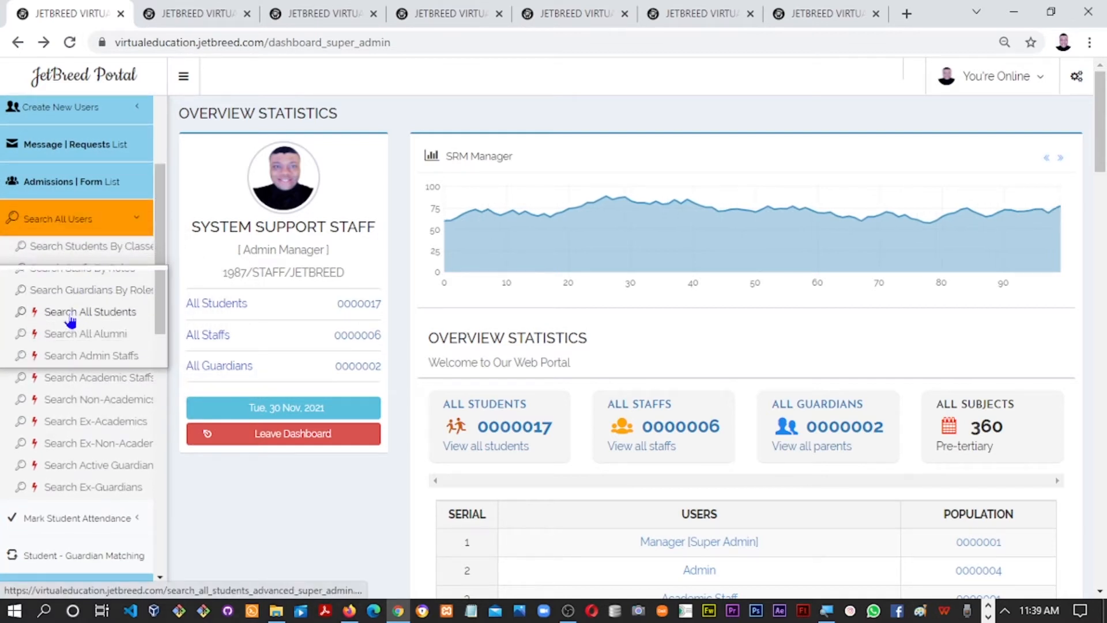
right_click(71, 317)
click(118, 327)
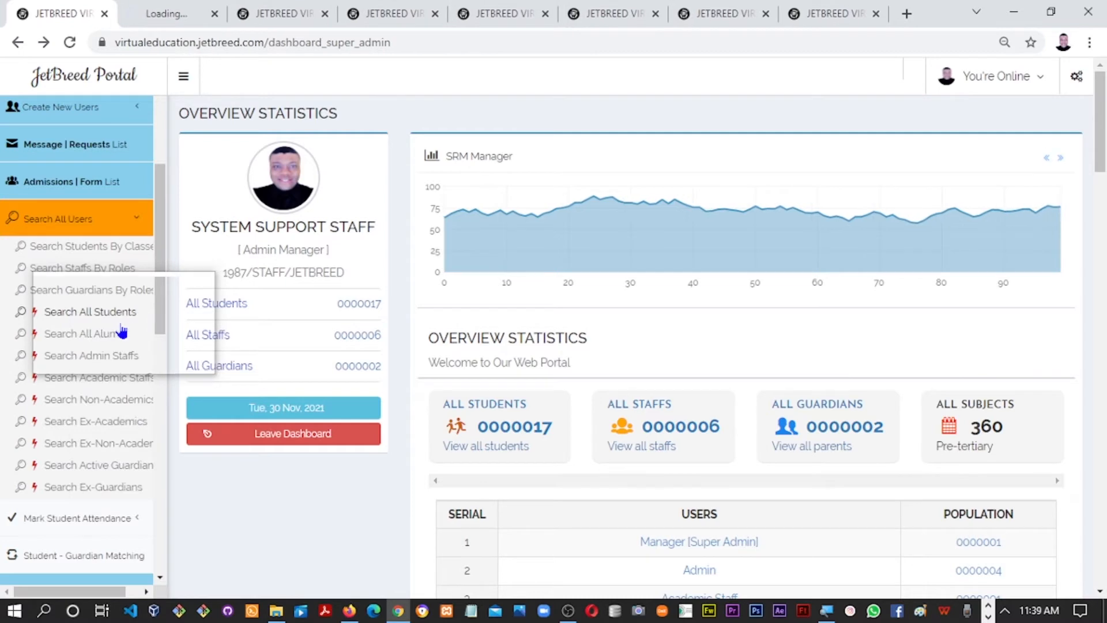
click(155, 19)
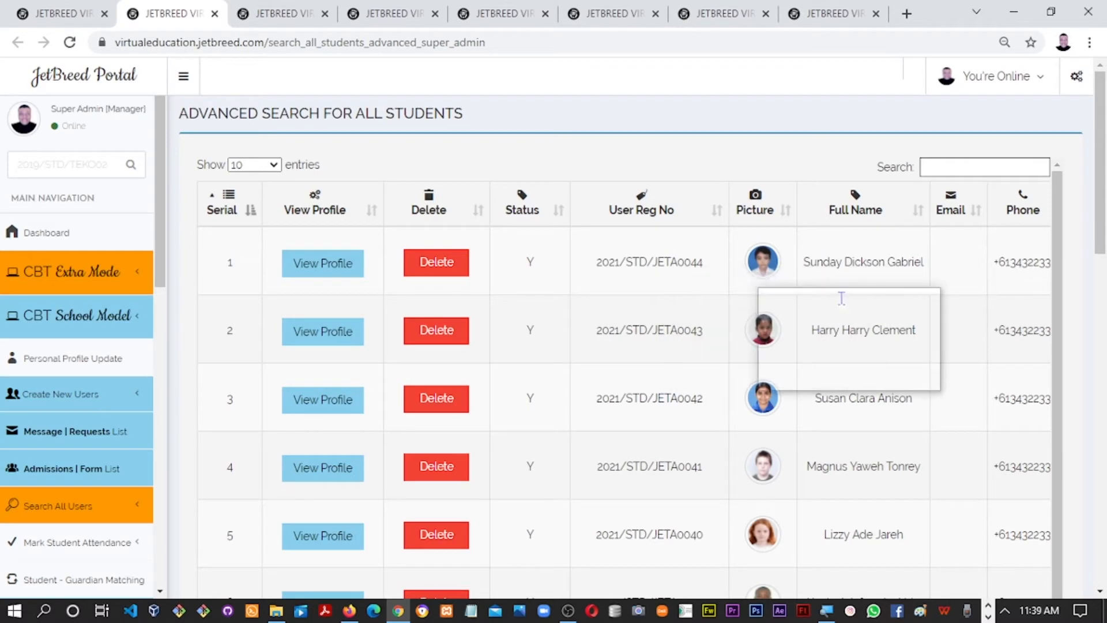
drag(1098, 249, 1080, 202)
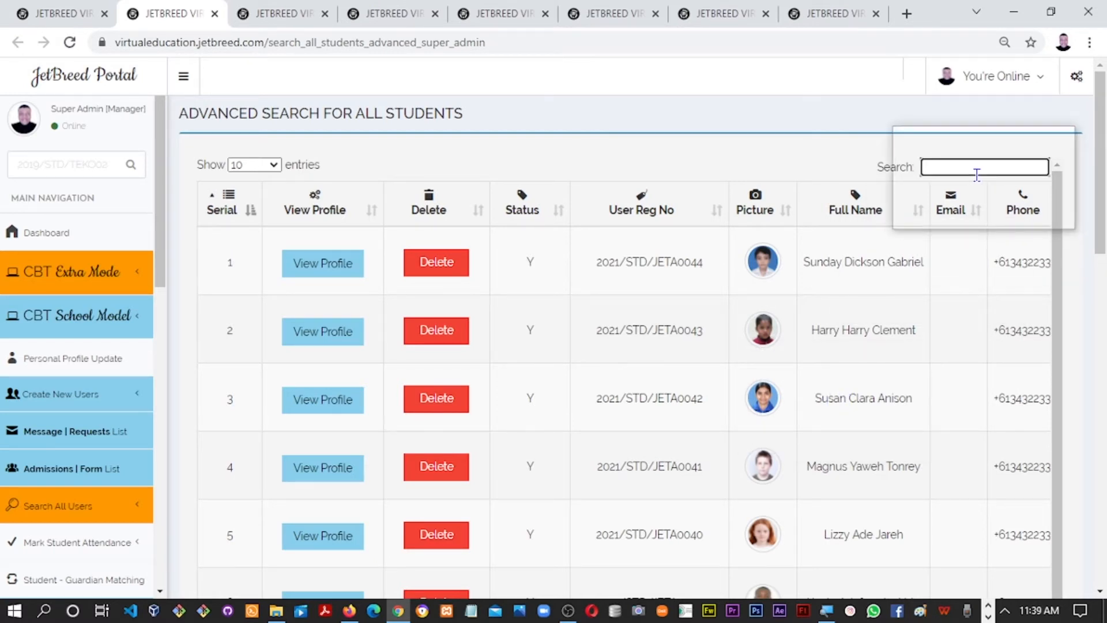
text(sua)
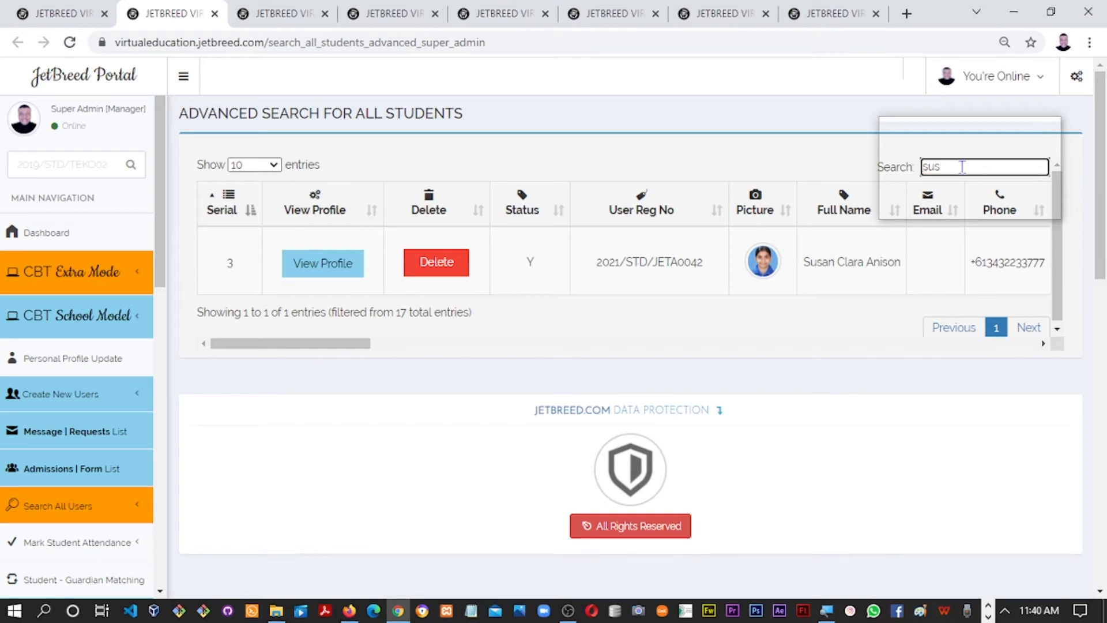
key(BackSpace)
key(BackSpace)
key(BackSpace)
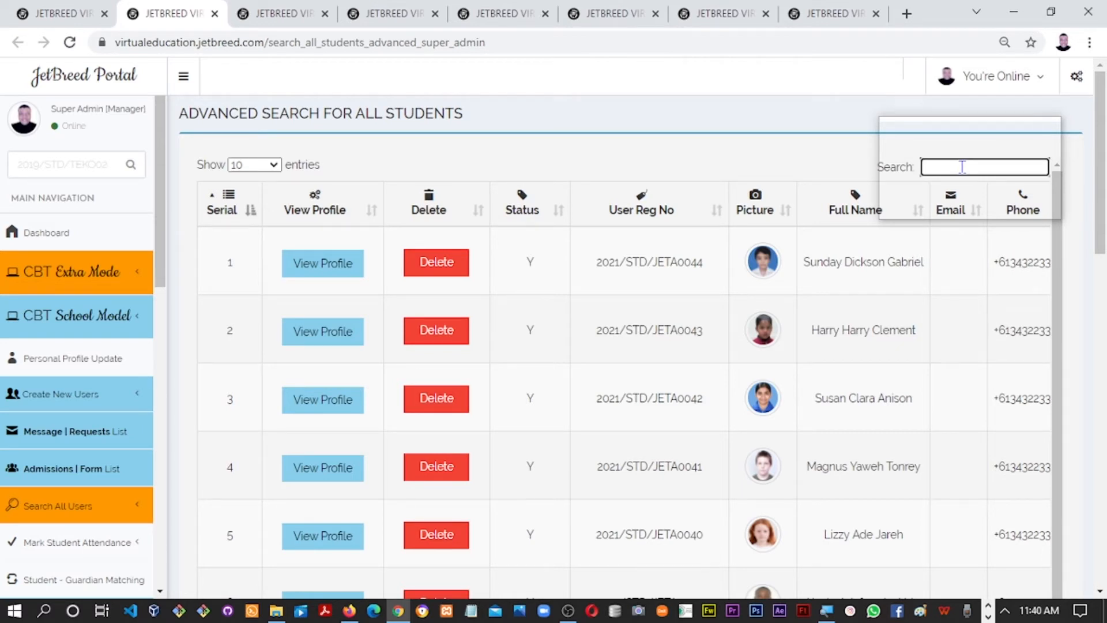
drag(164, 277, 163, 324)
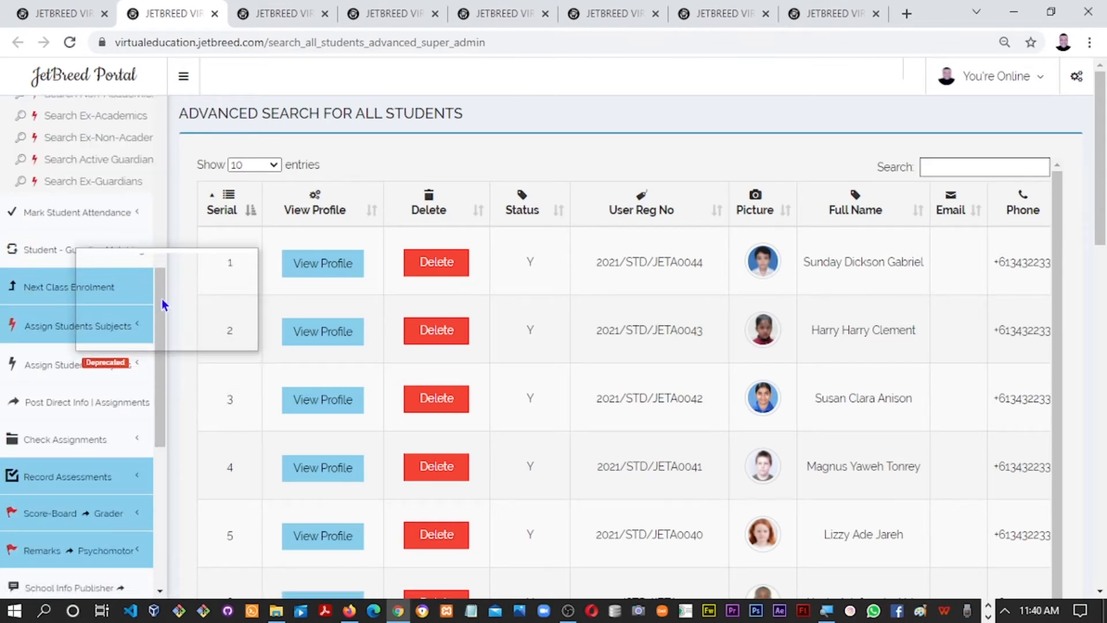
drag(163, 292, 163, 227)
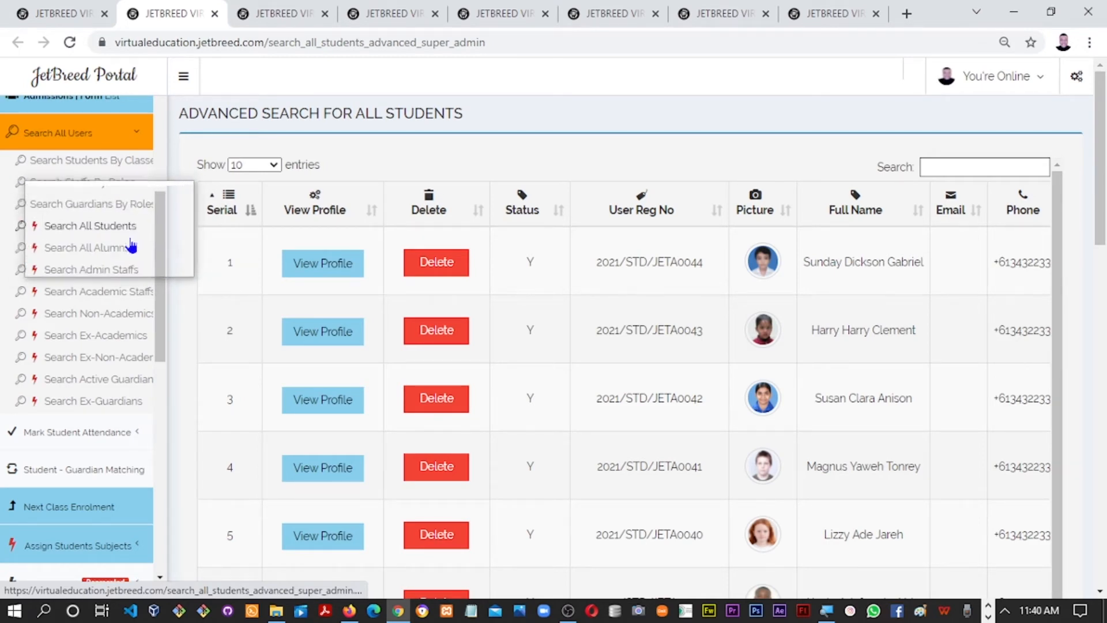
drag(158, 240, 157, 215)
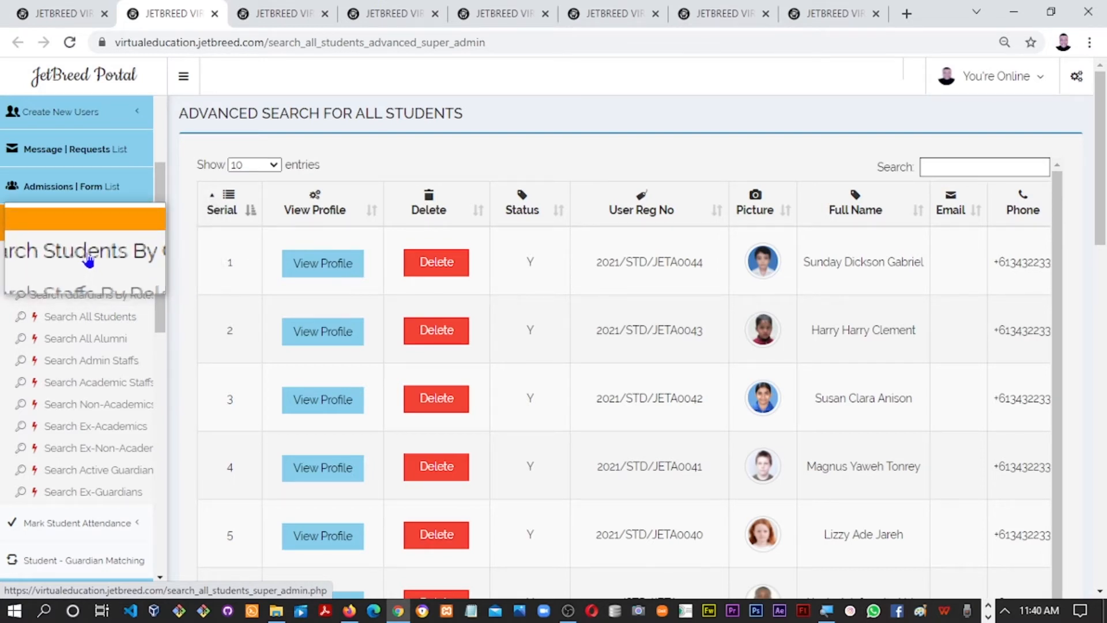
Open Search Students By Classes in a new tab, browse the 15 JSS 1A students, then return to Result Analysis
right_click(89, 249)
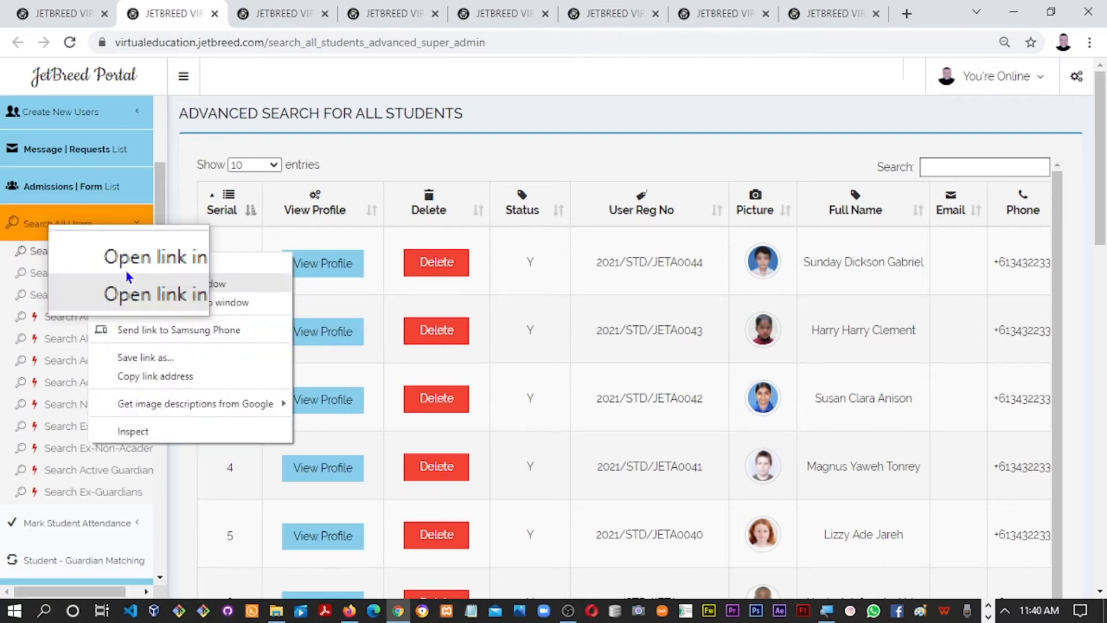
click(186, 274)
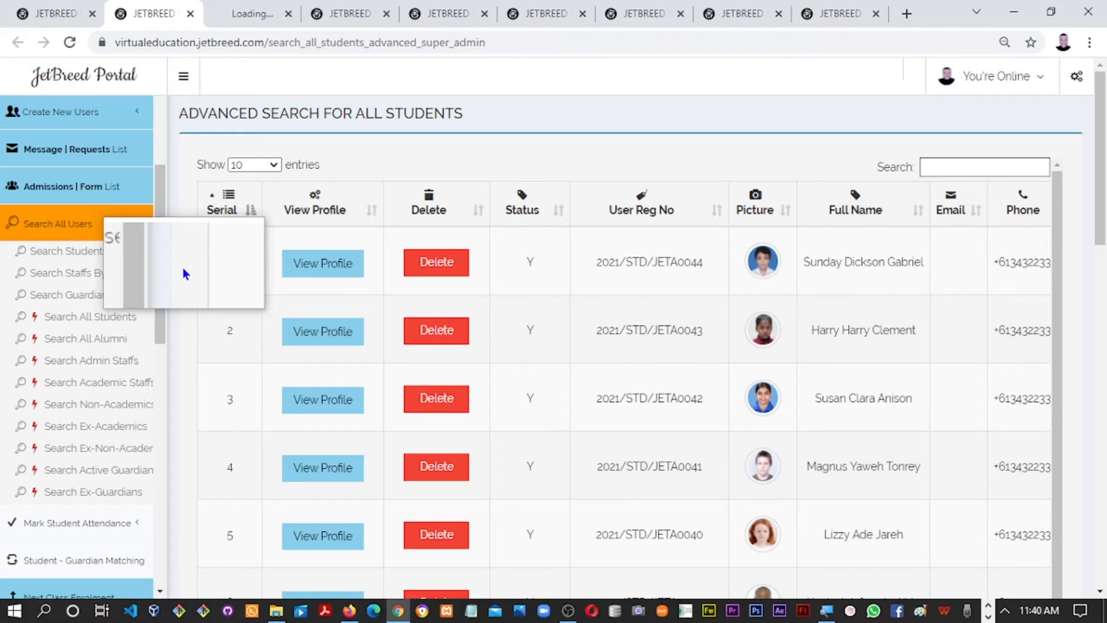
click(228, 16)
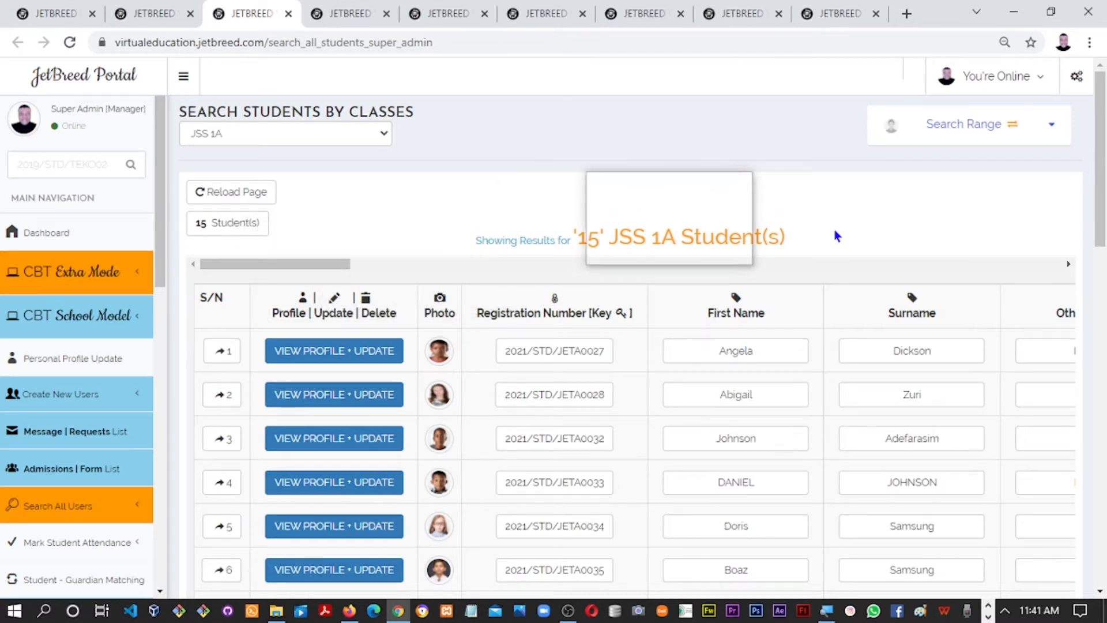
drag(1103, 212, 1067, 286)
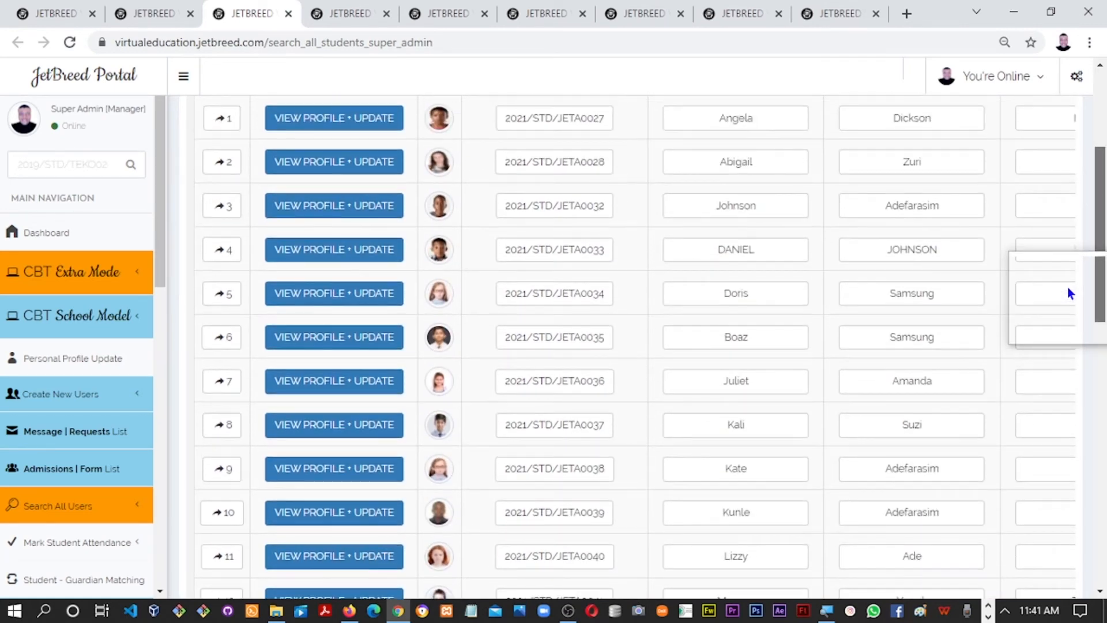
click(824, 27)
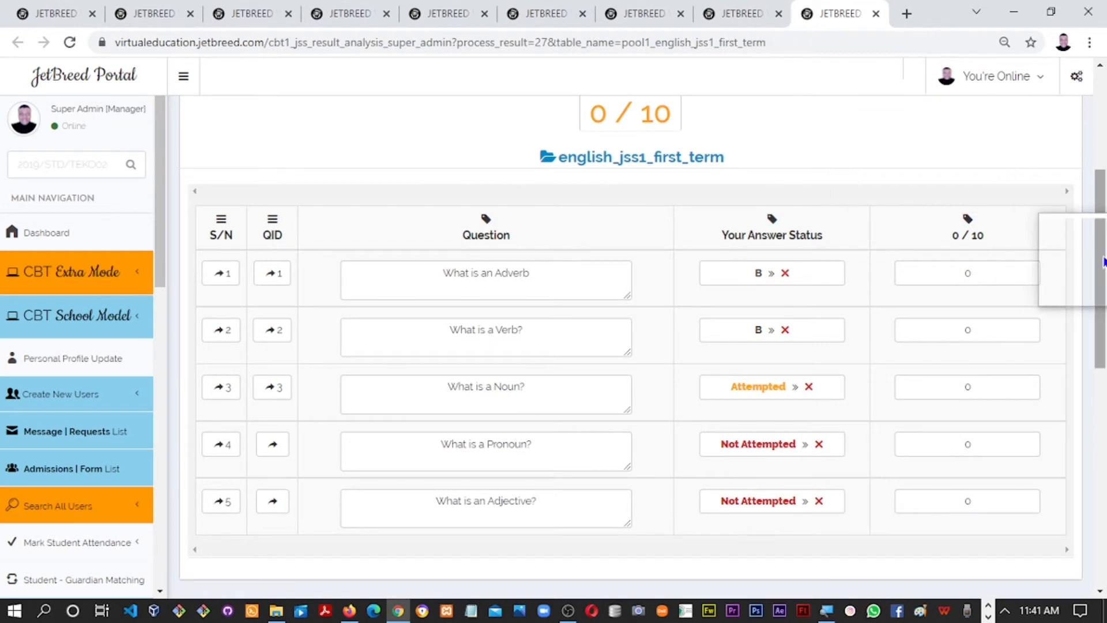
Scroll the Result Analysis page back to the top and return to the JSS 1A candidate list
drag(1102, 231, 1103, 153)
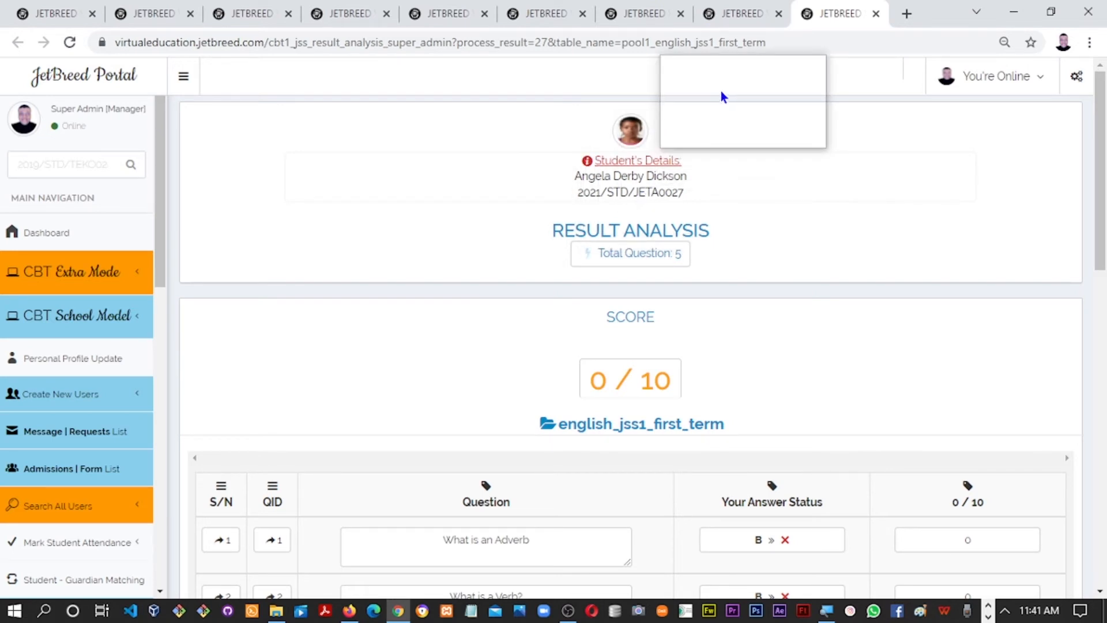
click(735, 22)
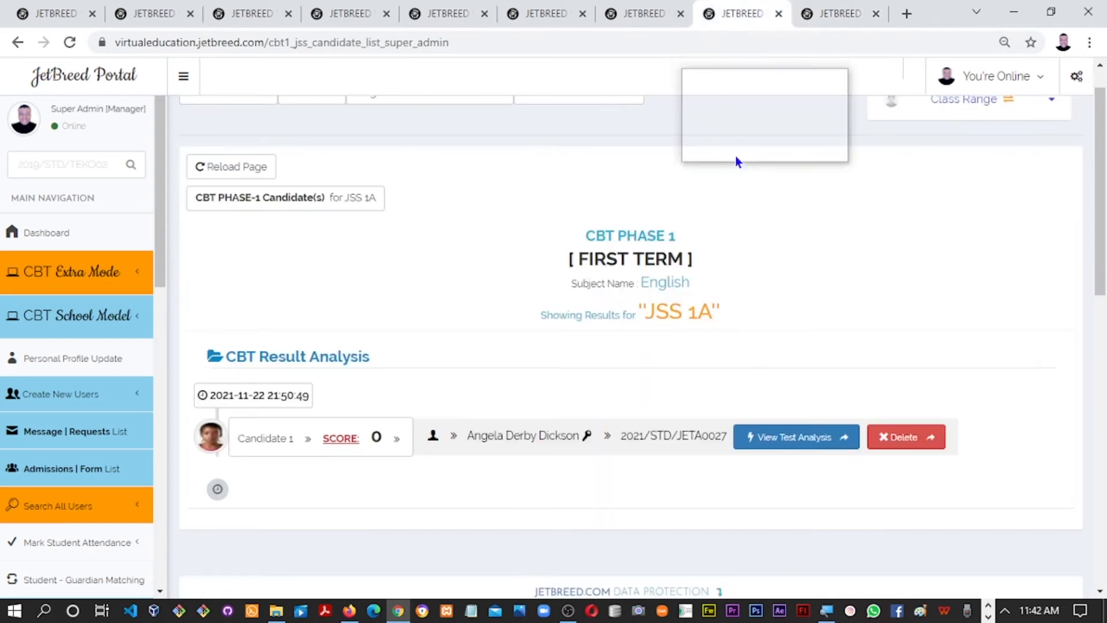
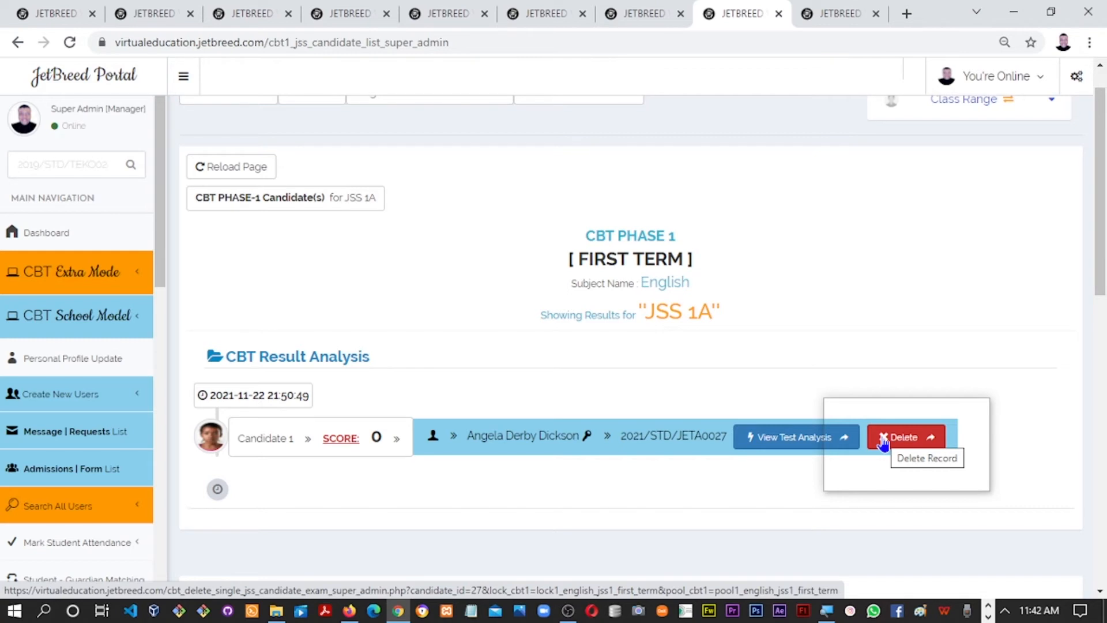
Cycle through the Result Analysis and CBT candidate tabs, ending on Advanced Search for All Students
click(828, 12)
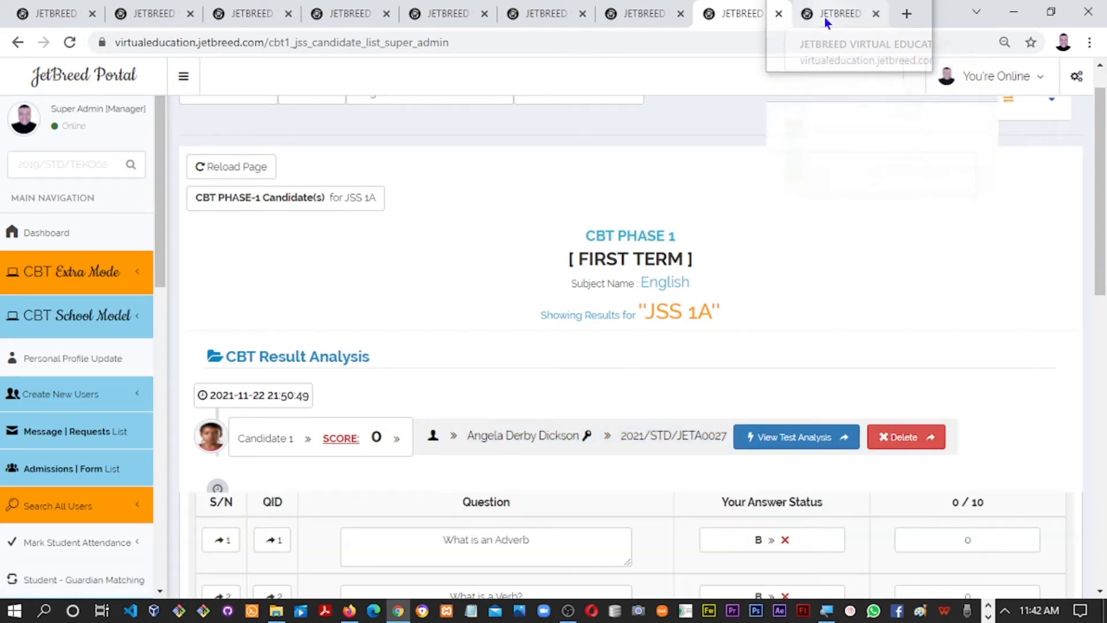
click(734, 17)
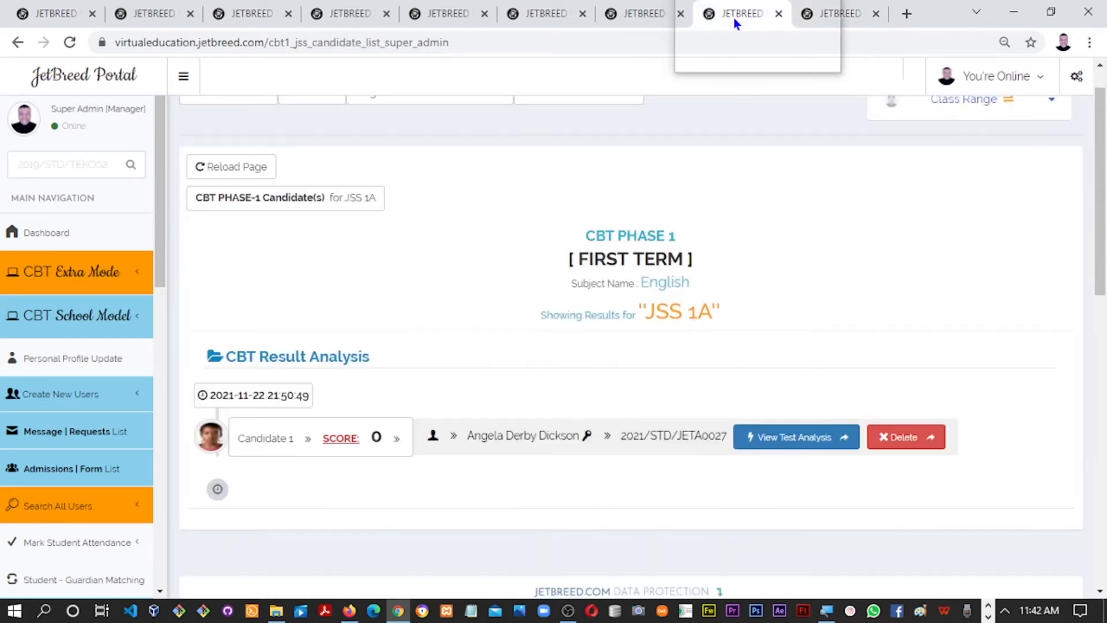
click(128, 22)
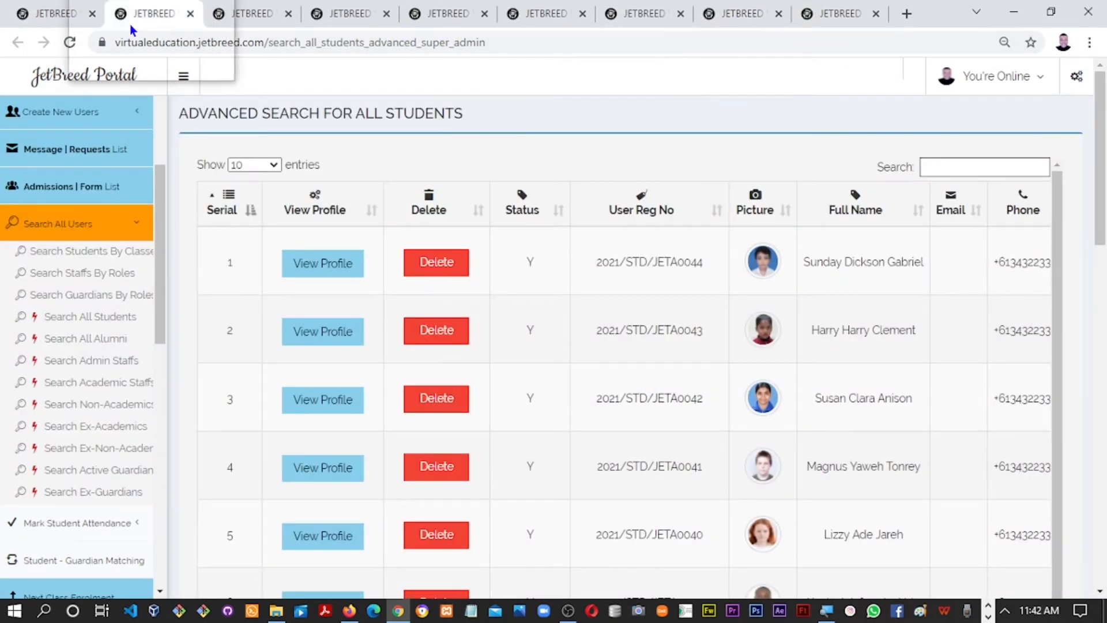
Switch to the JSS 1A student list and open the fourth student's profile
scroll(984, 258, down, 8)
scroll(1080, 369, up, 8)
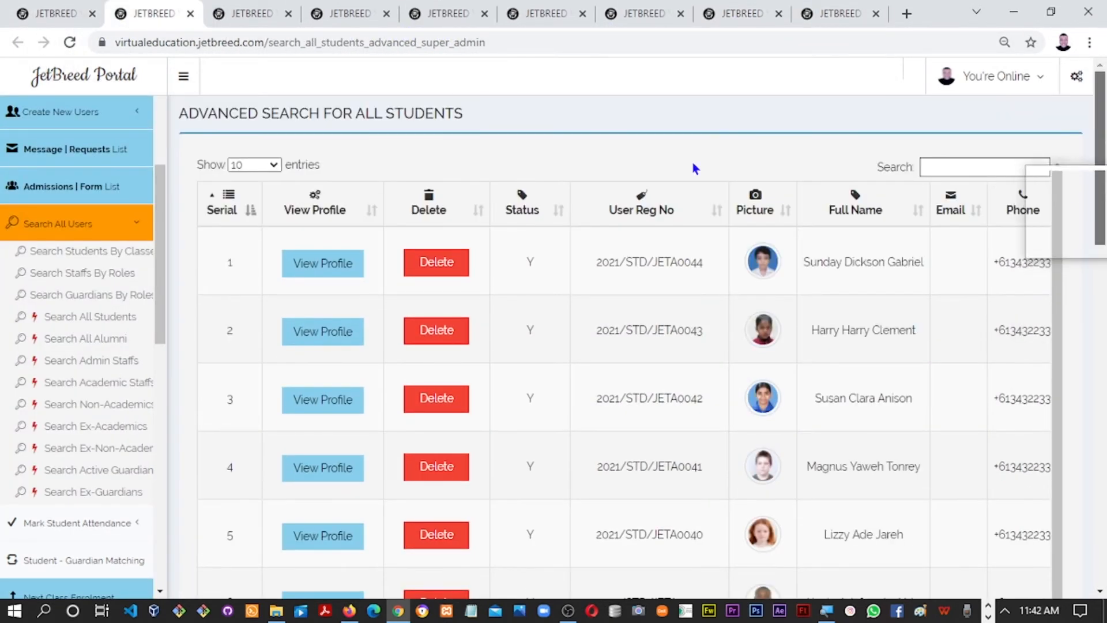
click(249, 14)
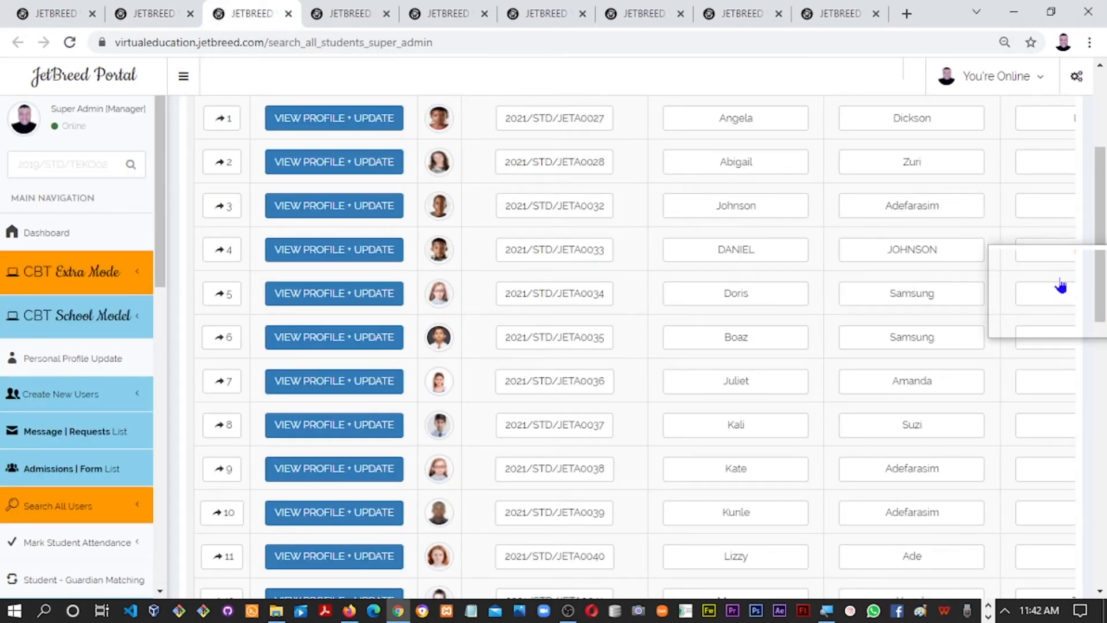
scroll(1090, 282, up, 3)
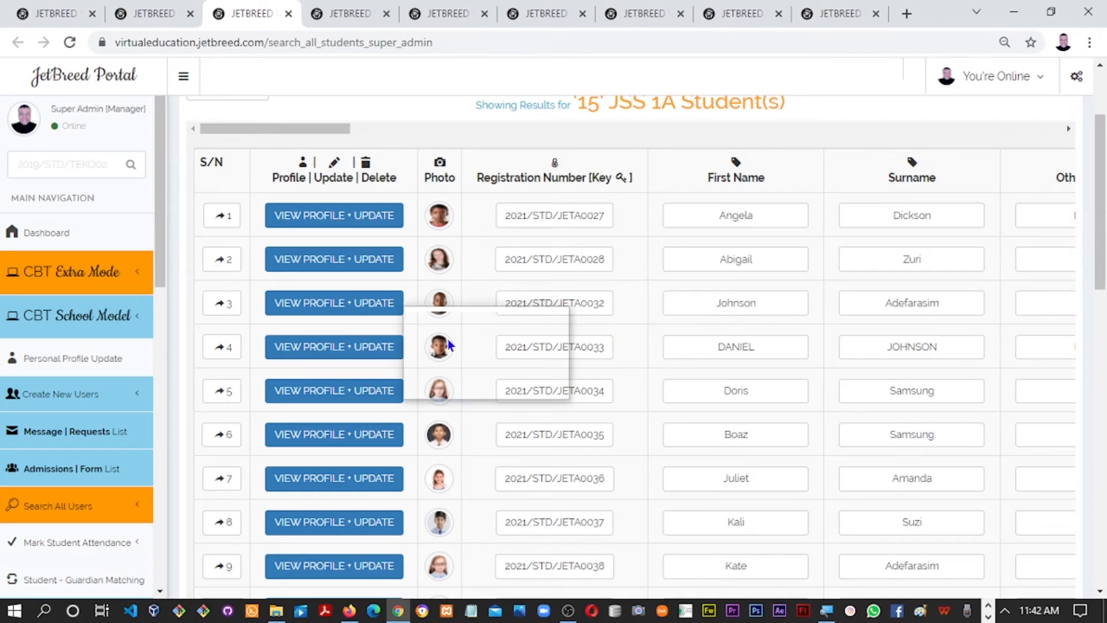
click(322, 353)
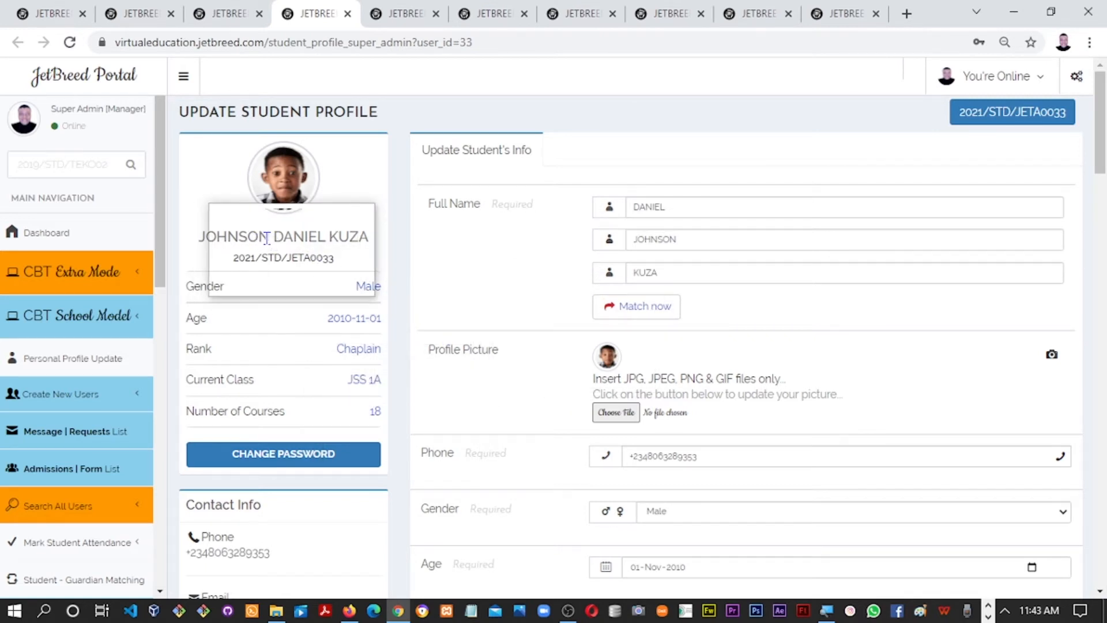
Check the profile's JSS 1A class and its 18 ticked subjects, including English, in the JSS 1-3 panel
drag(1100, 141, 1101, 208)
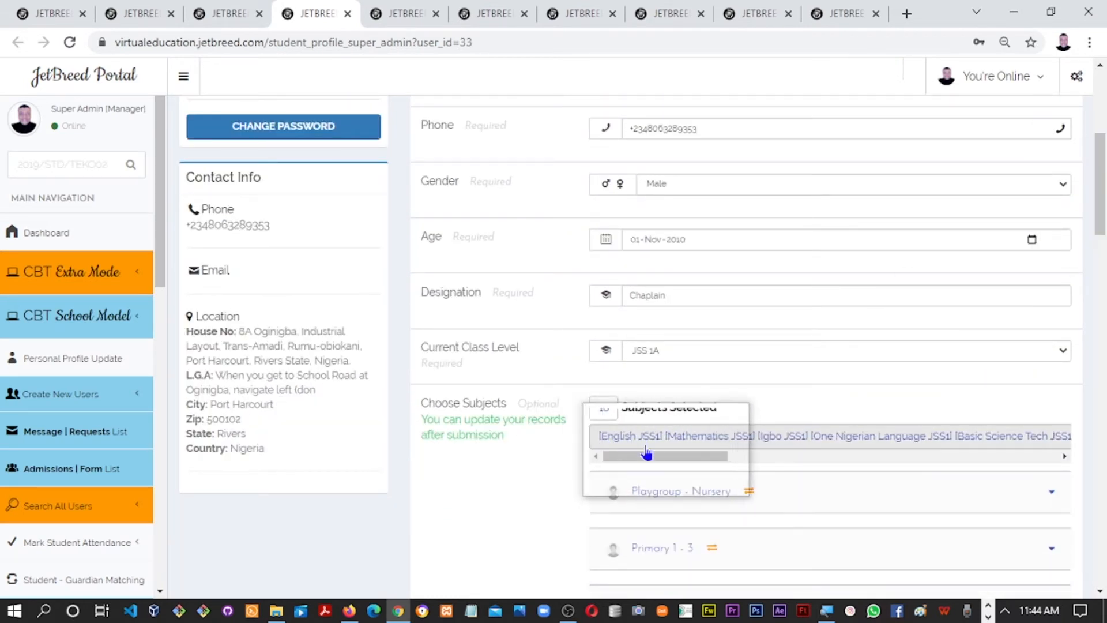
drag(646, 454, 825, 456)
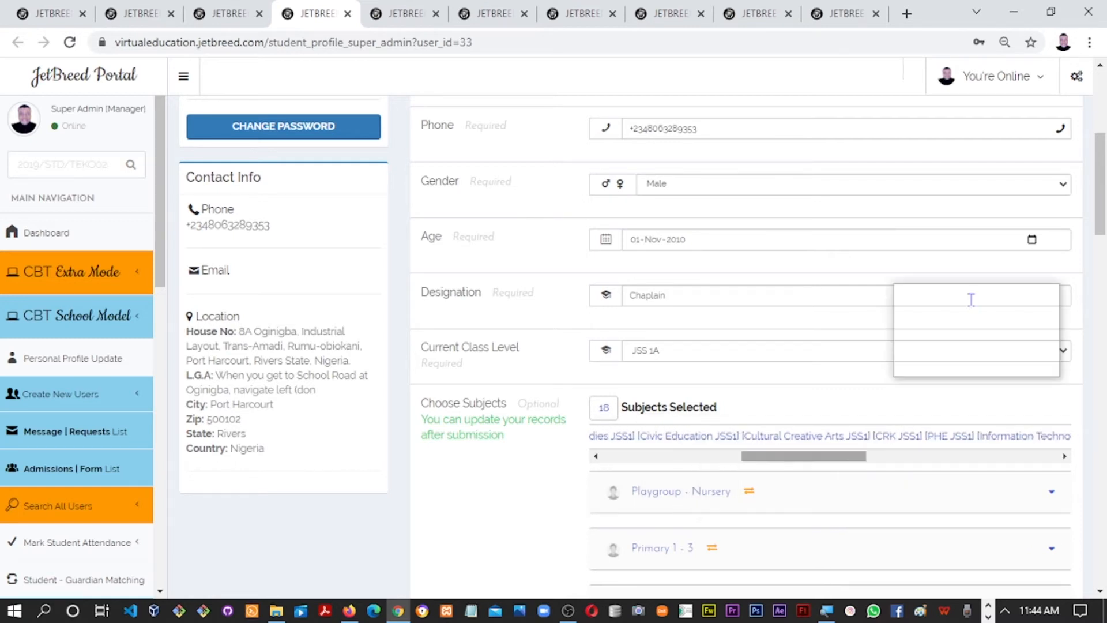
drag(1100, 228, 1096, 295)
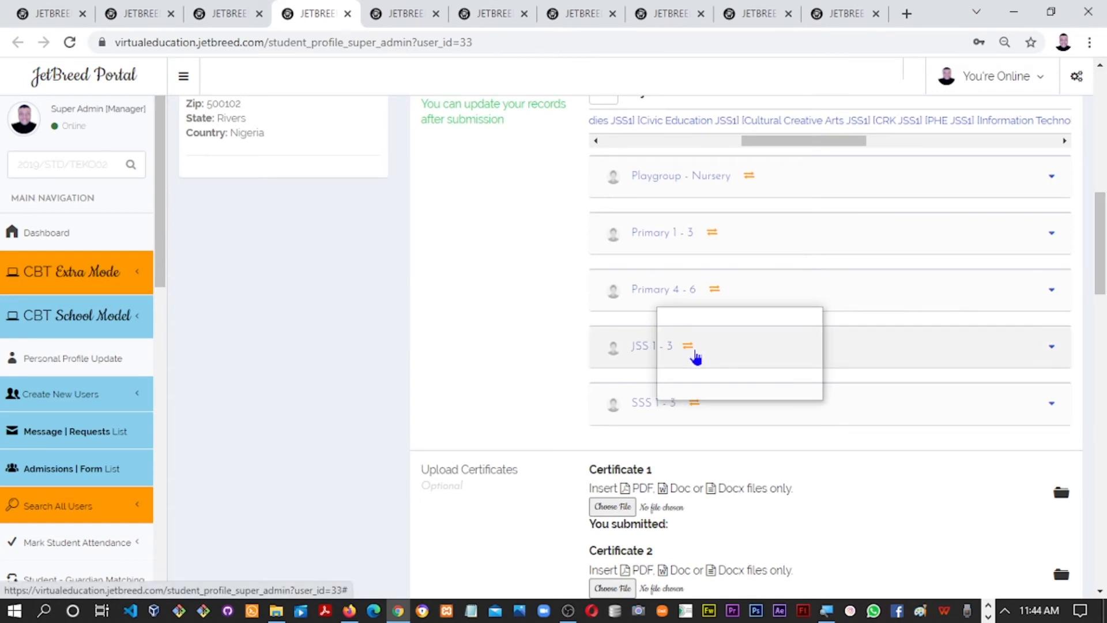
click(696, 358)
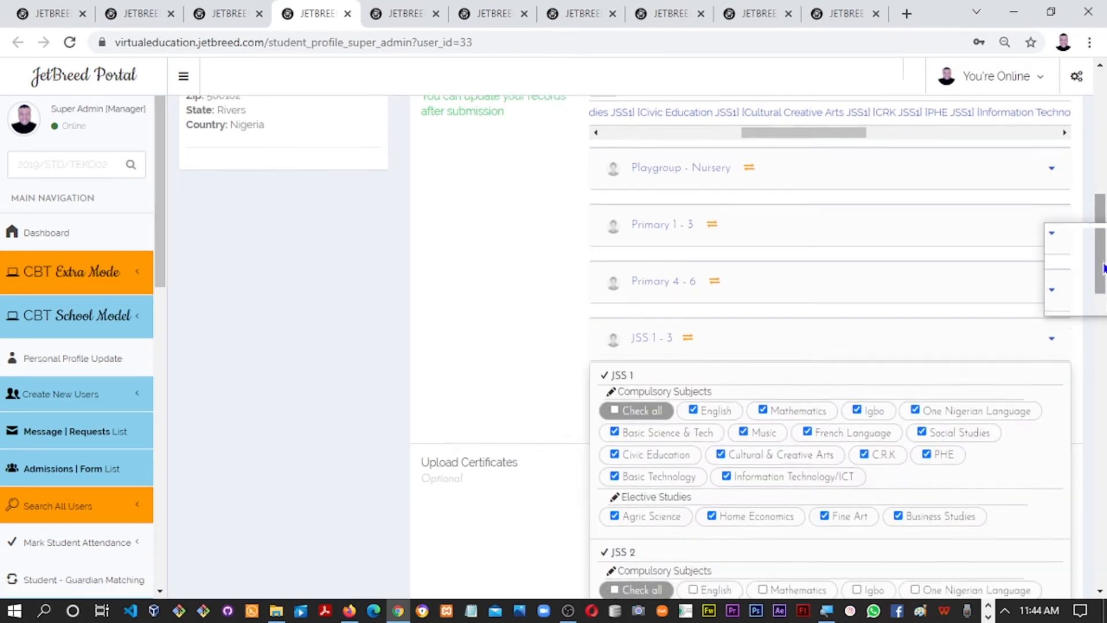
scroll(1102, 277, down, 3)
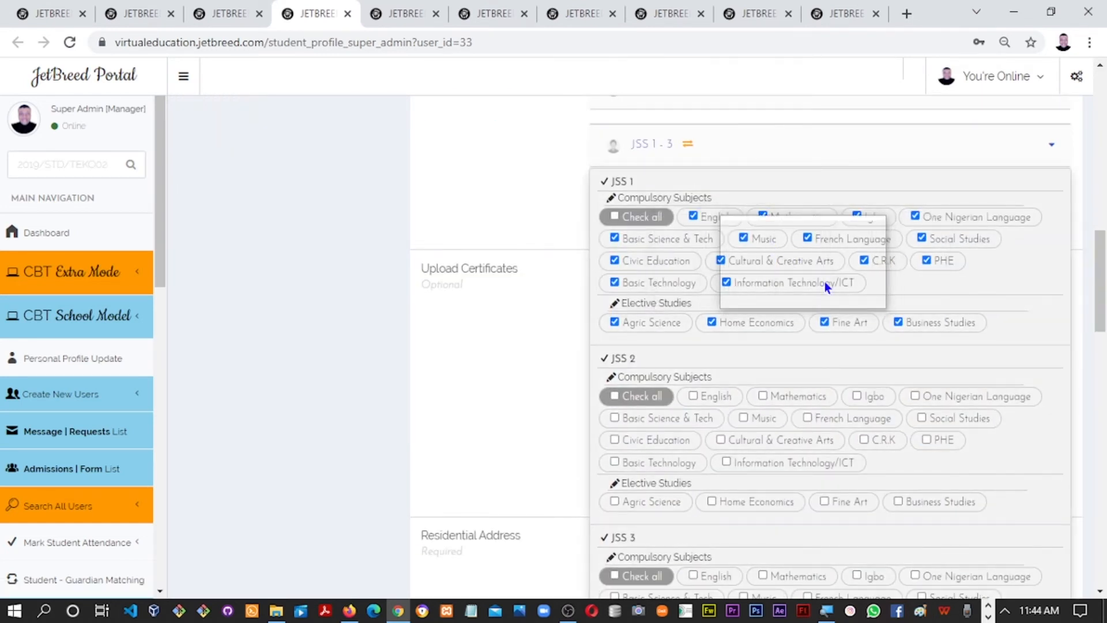
click(477, 177)
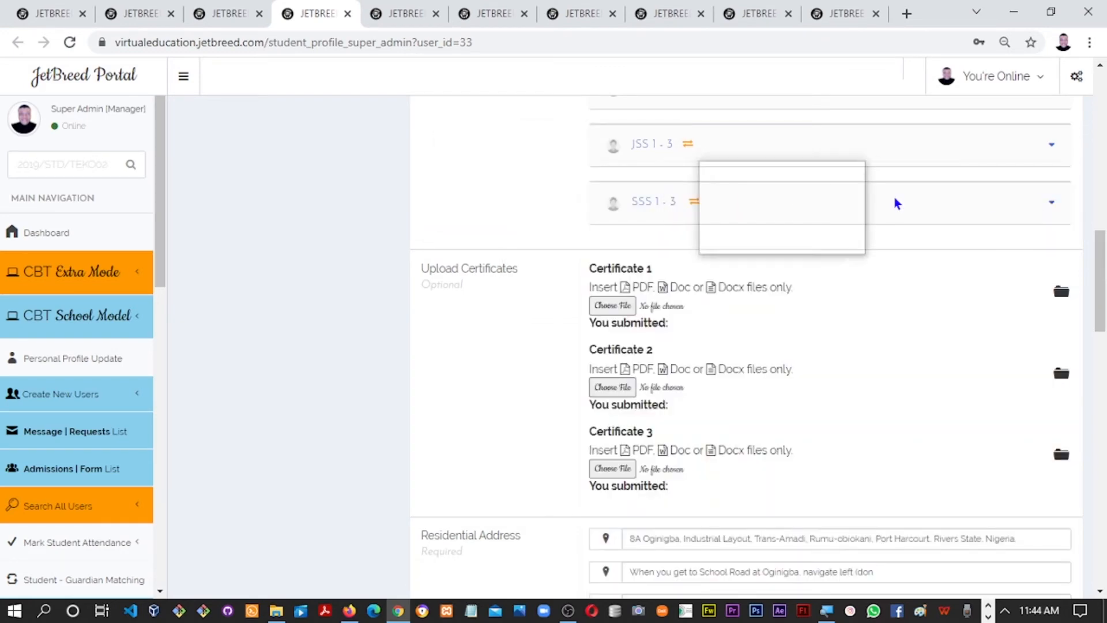
drag(1100, 259, 1100, 105)
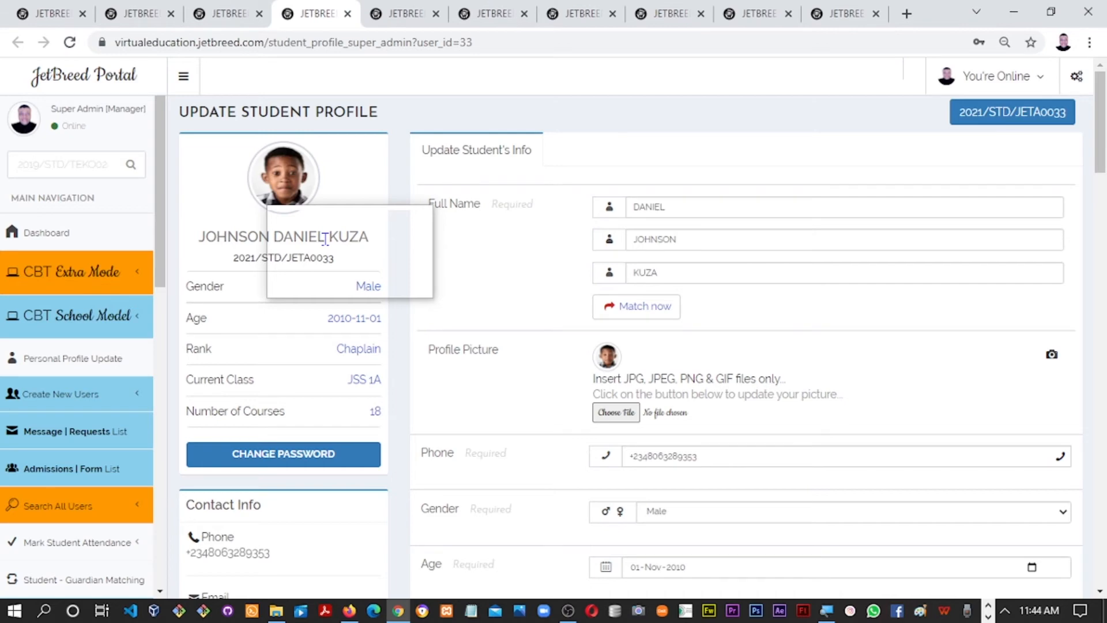
Copy the student's registration number from the profile and log in as that student in Firefox
key(alt+Tab)
key(alt+Tab)
key(alt+Tab)
key(alt+shift+Tab)
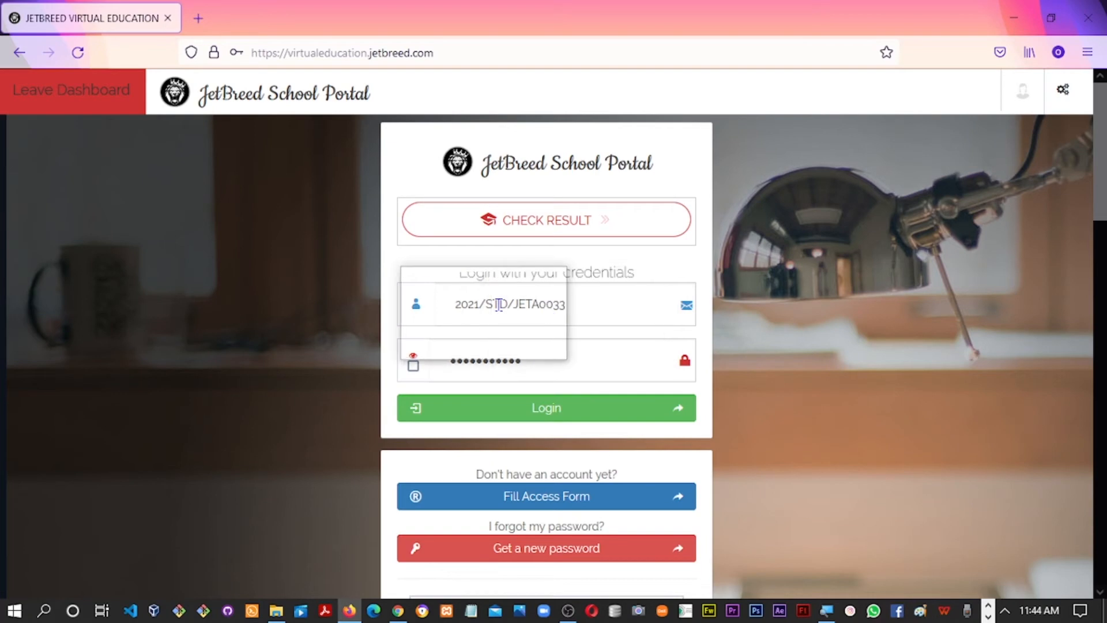
key(alt+Tab)
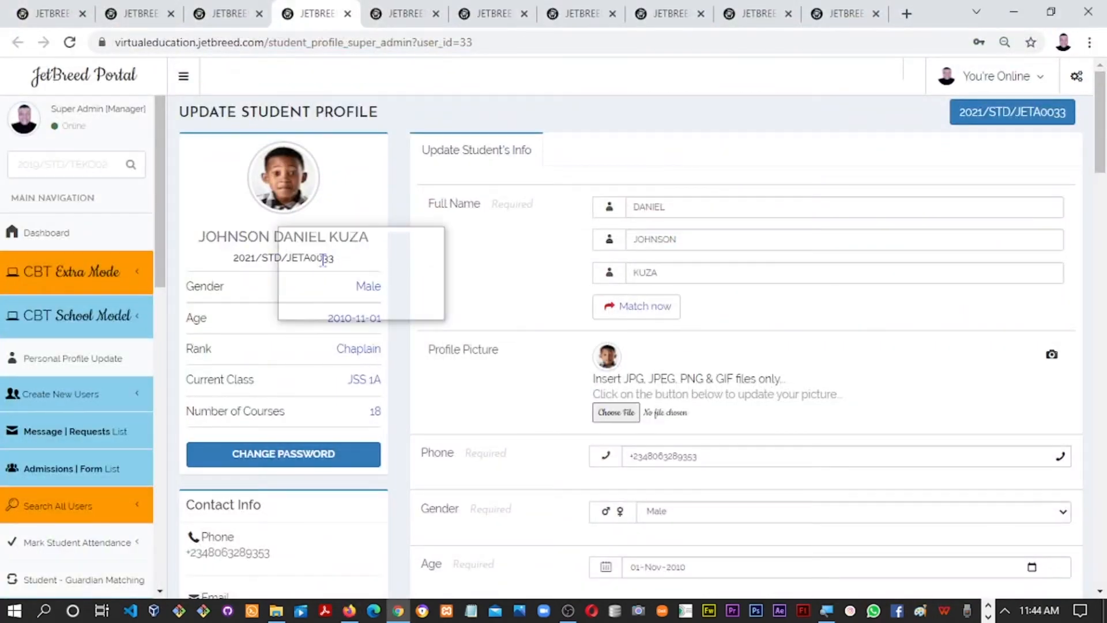
drag(334, 258, 277, 263)
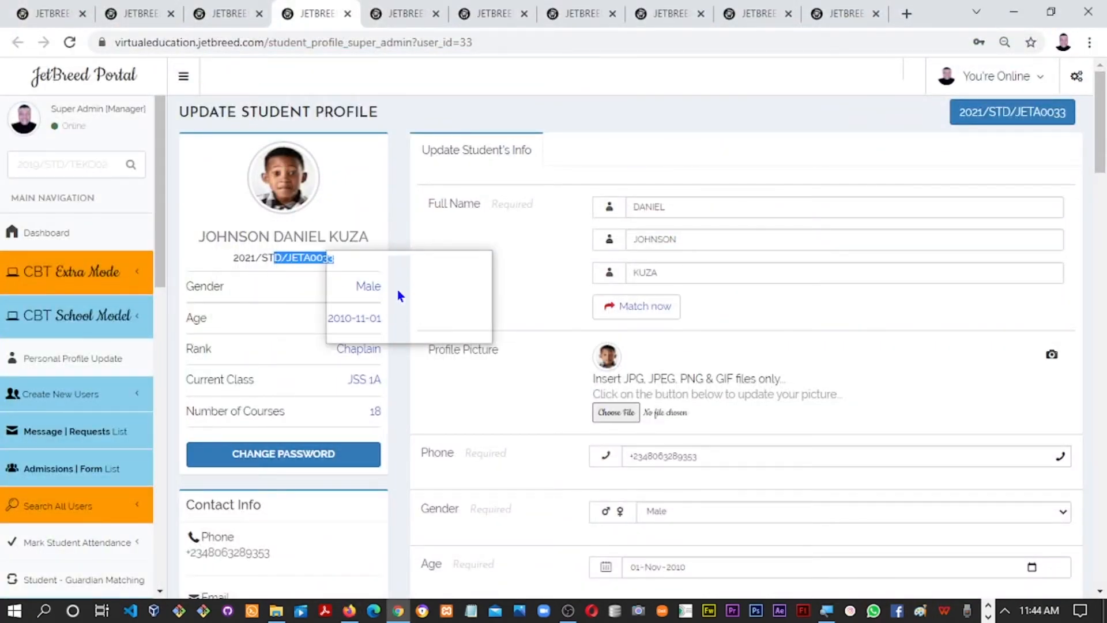
key(alt+Tab)
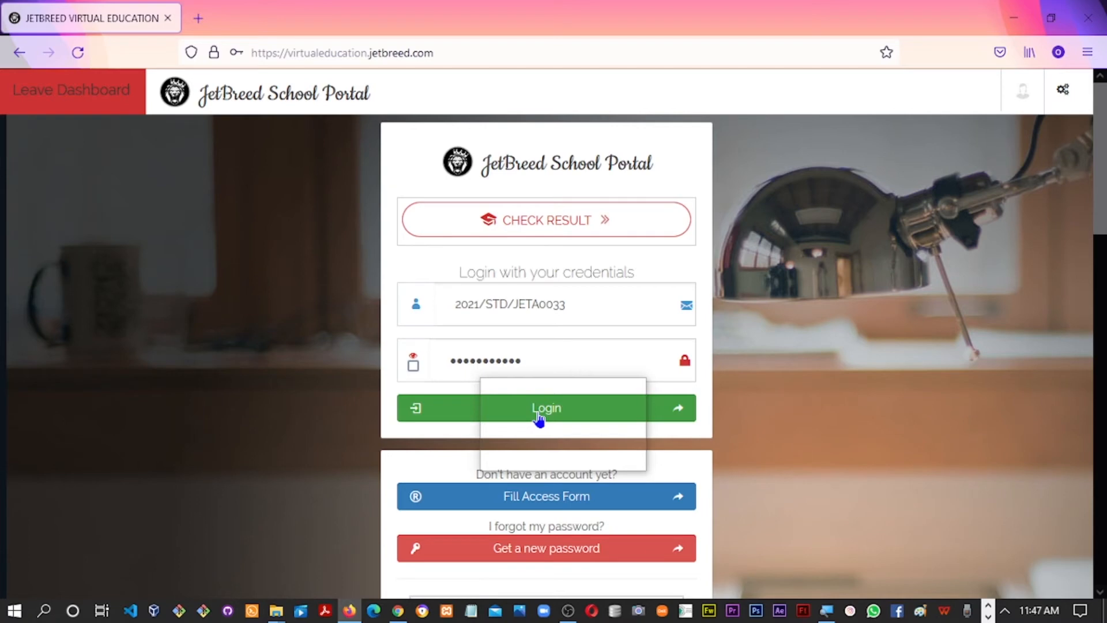
click(538, 415)
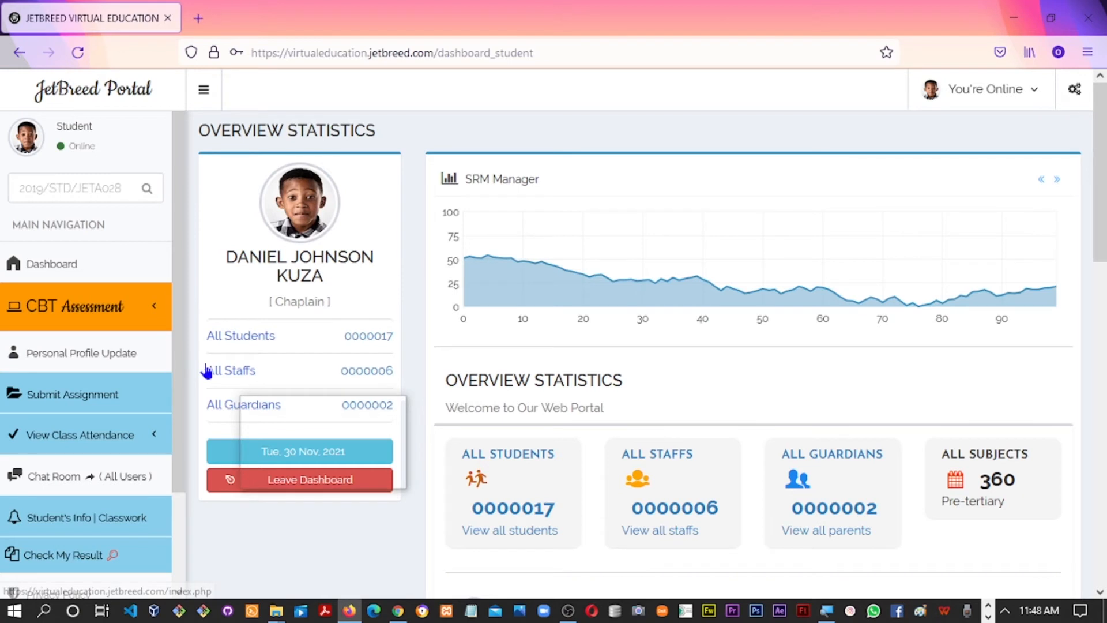
Open CBT School Model from CBT Assessment in a new tab and choose the JSS 1 - 3 class range
click(148, 319)
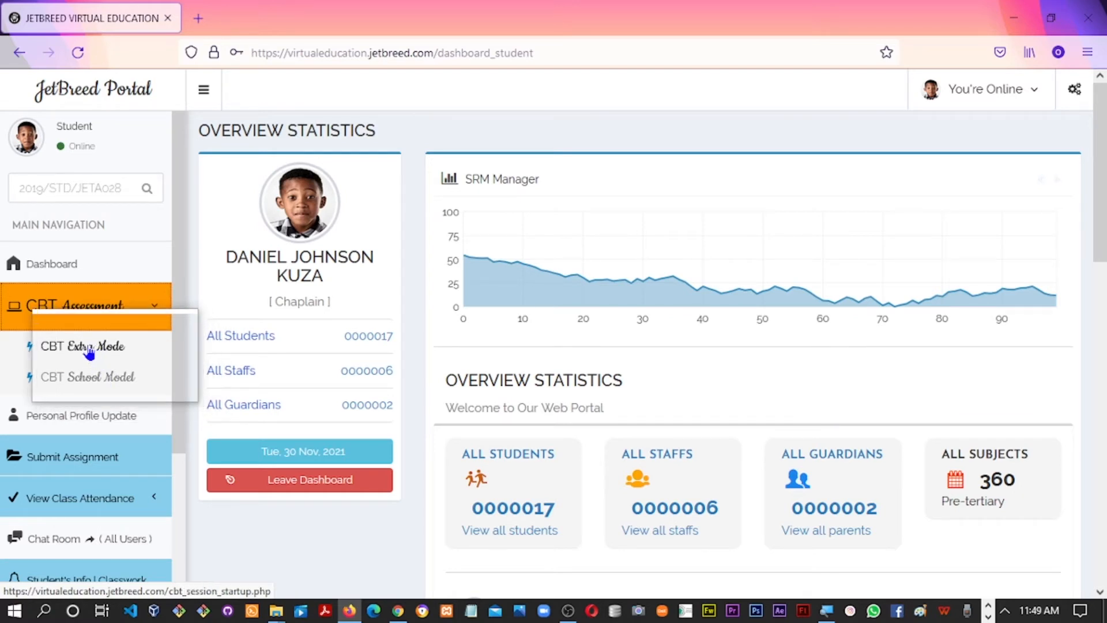
click(108, 388)
right_click(110, 385)
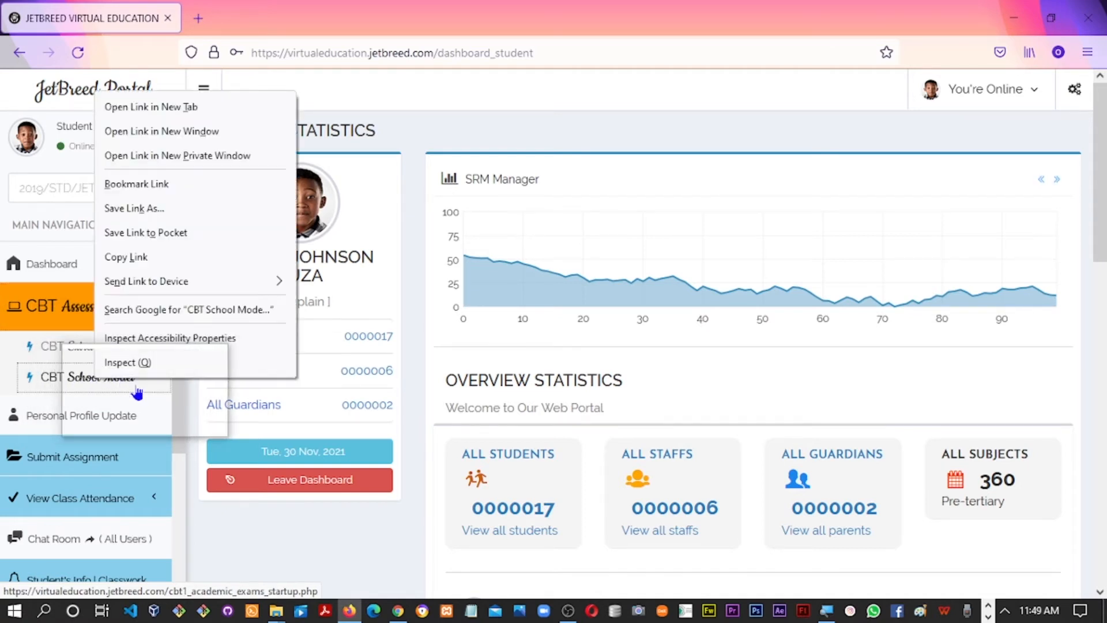
click(168, 109)
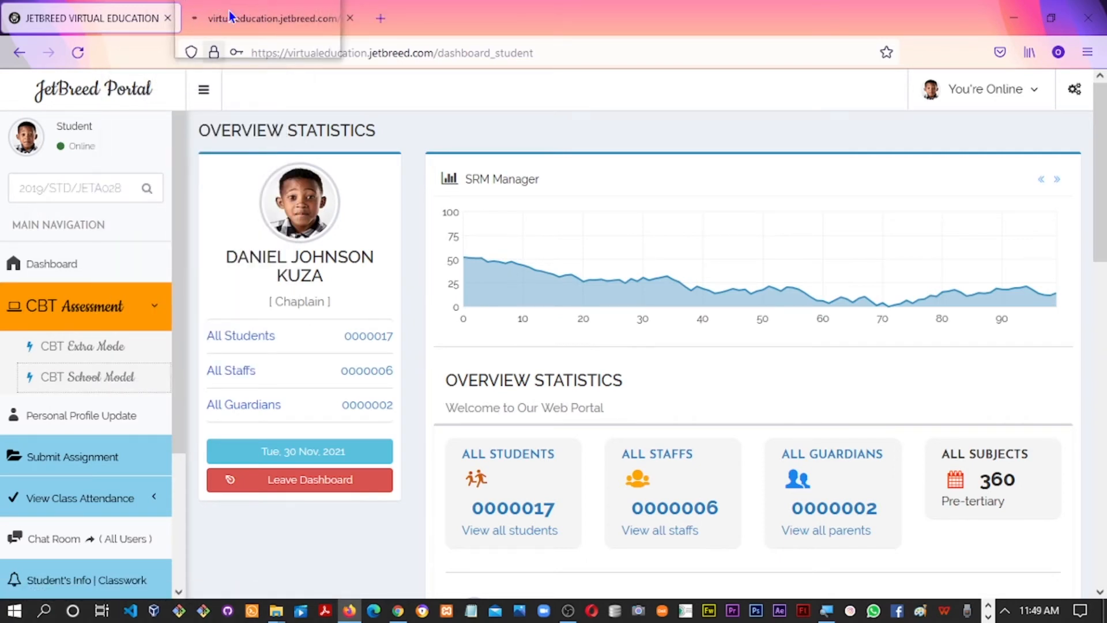
click(231, 18)
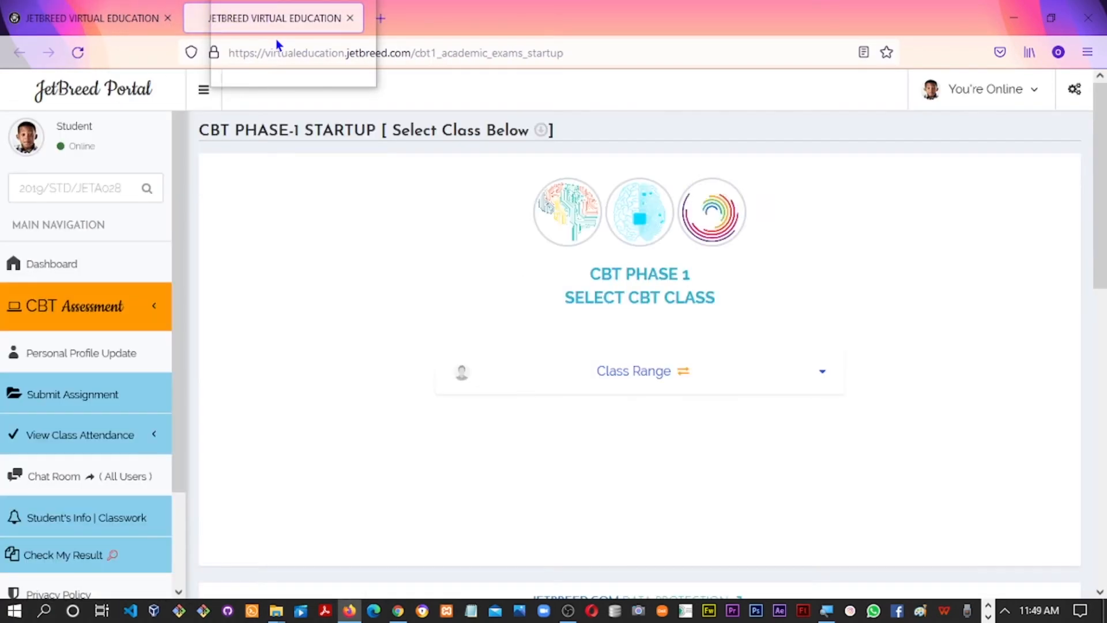
click(584, 389)
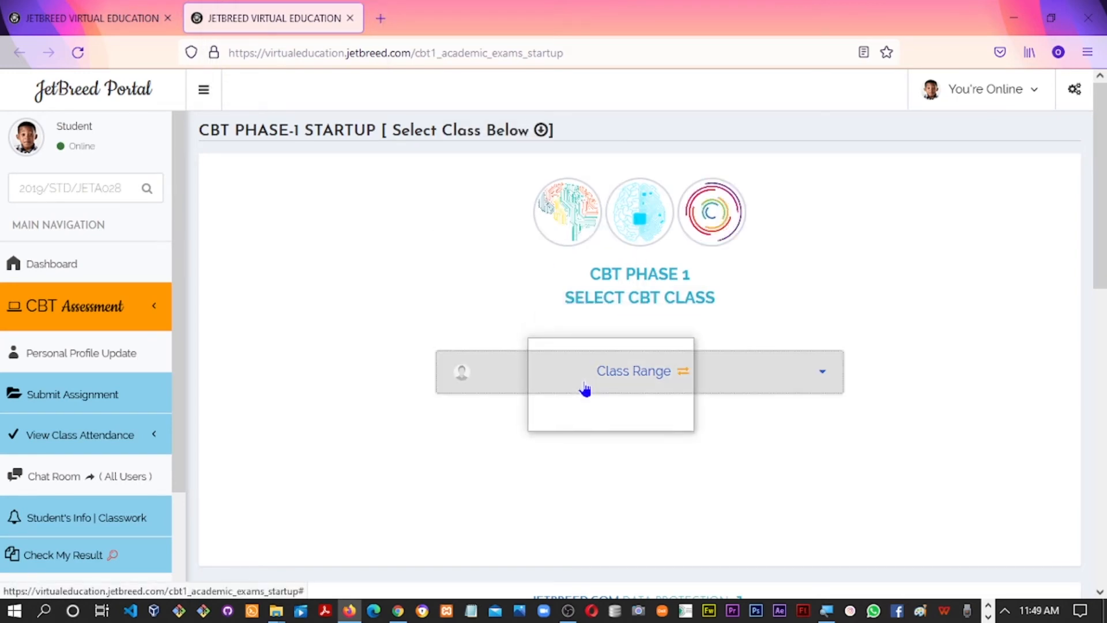
click(635, 477)
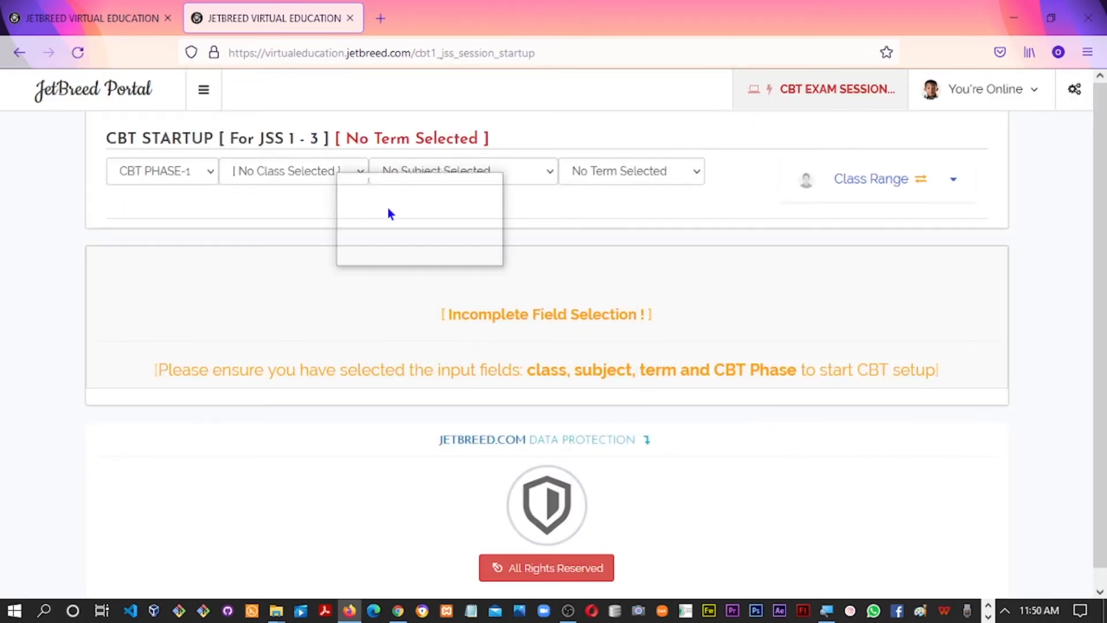
Set the CBT startup to class JSS 1A, subject English and First Term
click(331, 183)
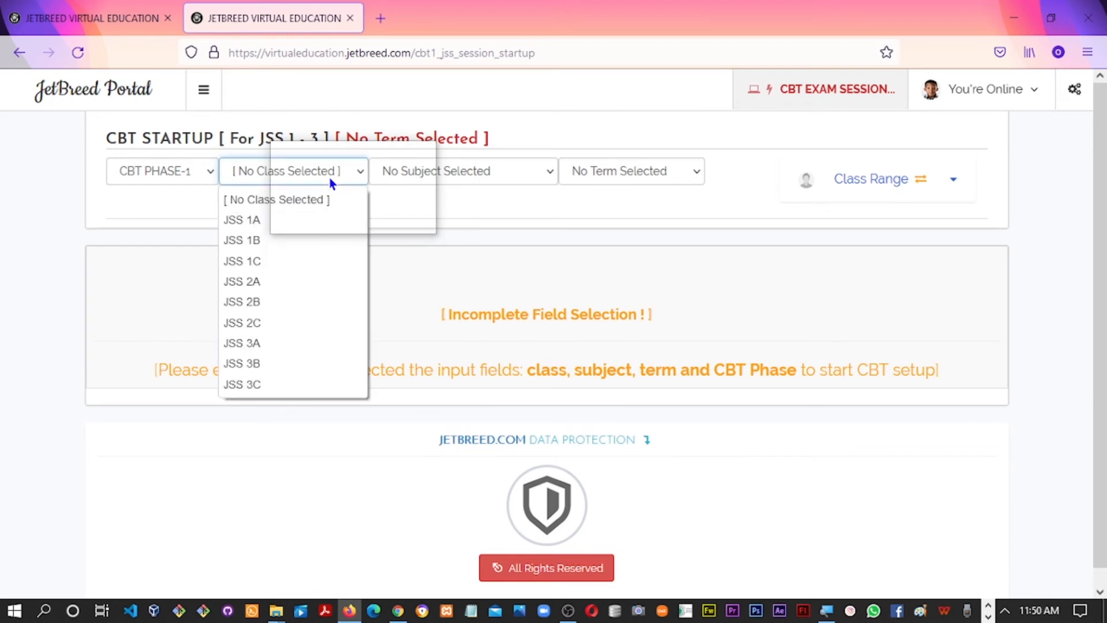
click(263, 225)
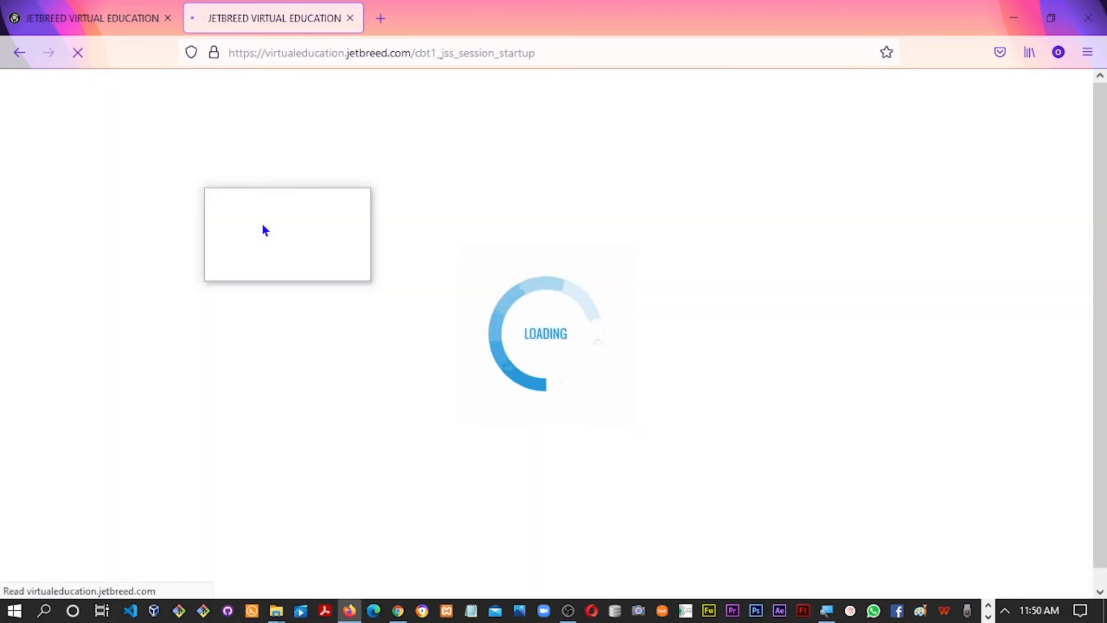
click(381, 171)
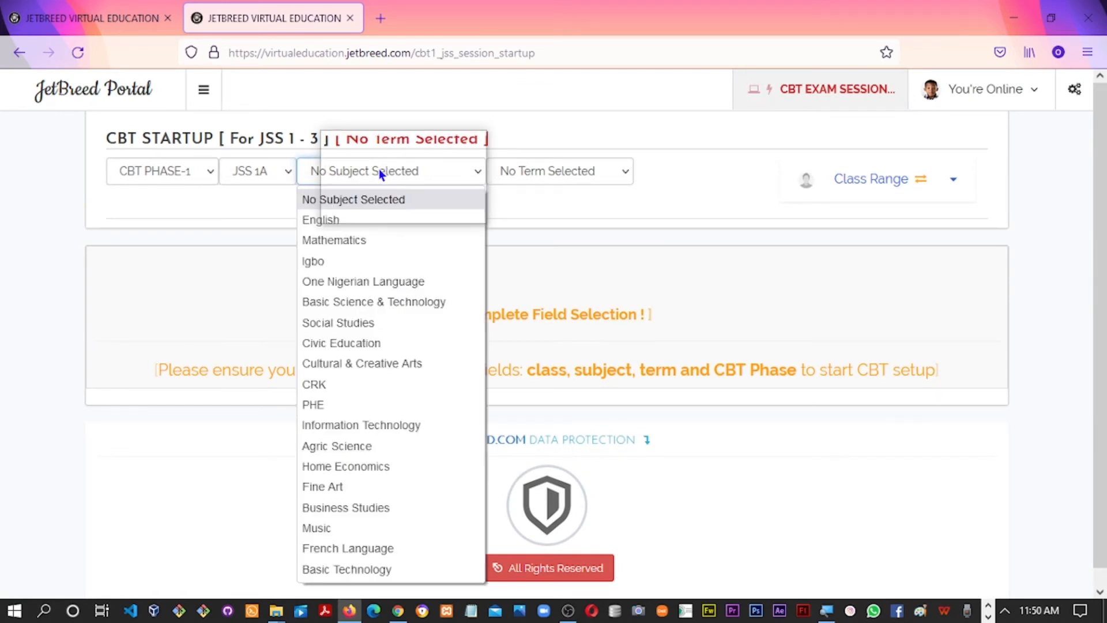
click(340, 226)
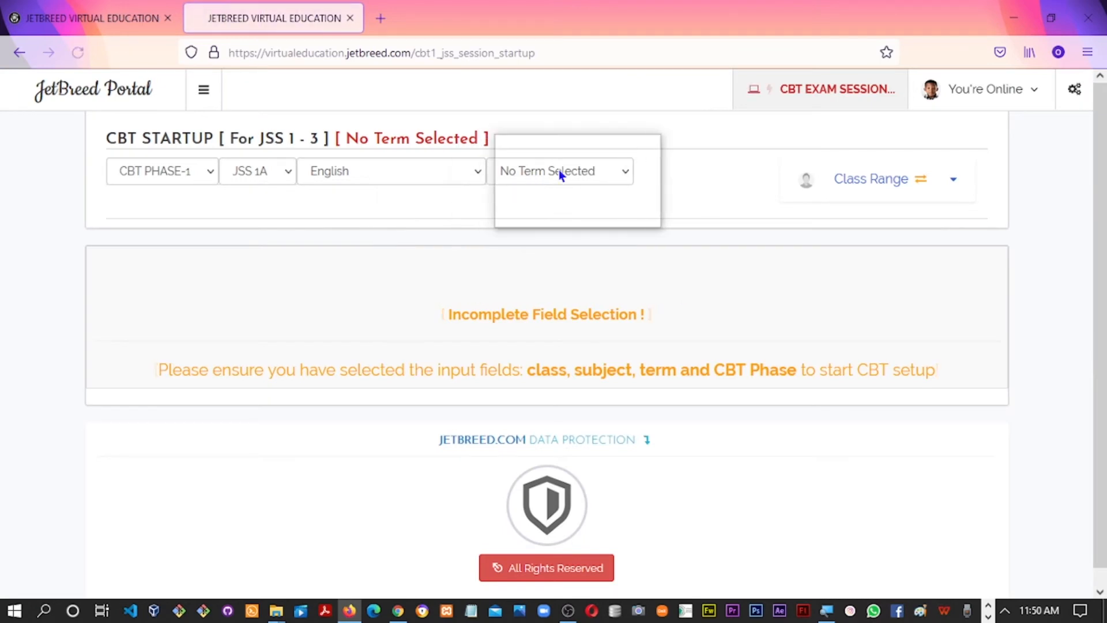
click(549, 172)
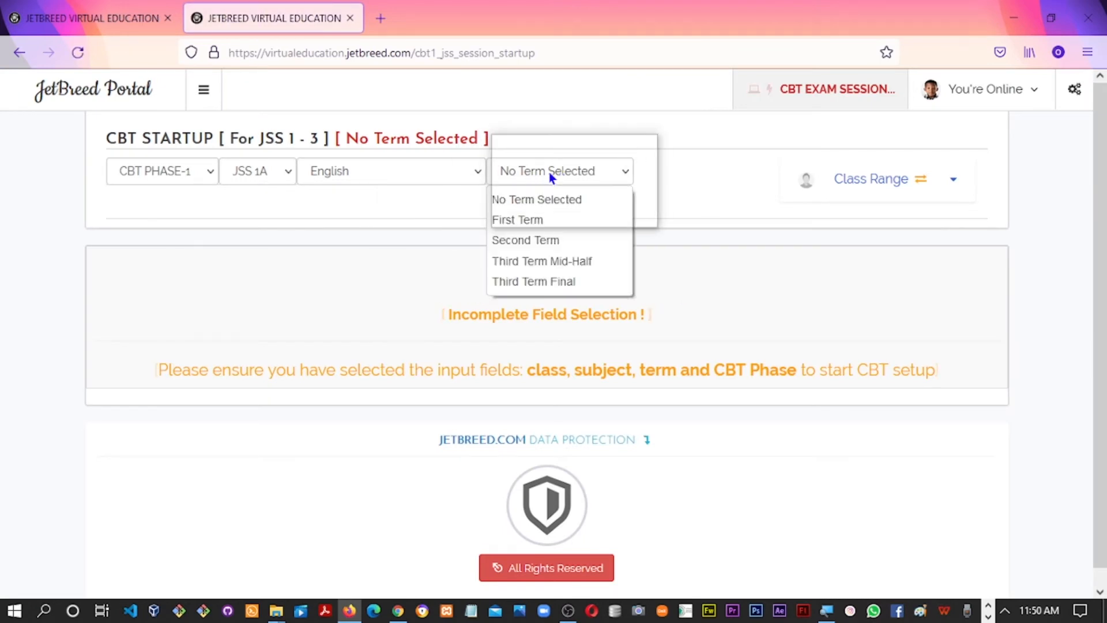
click(519, 220)
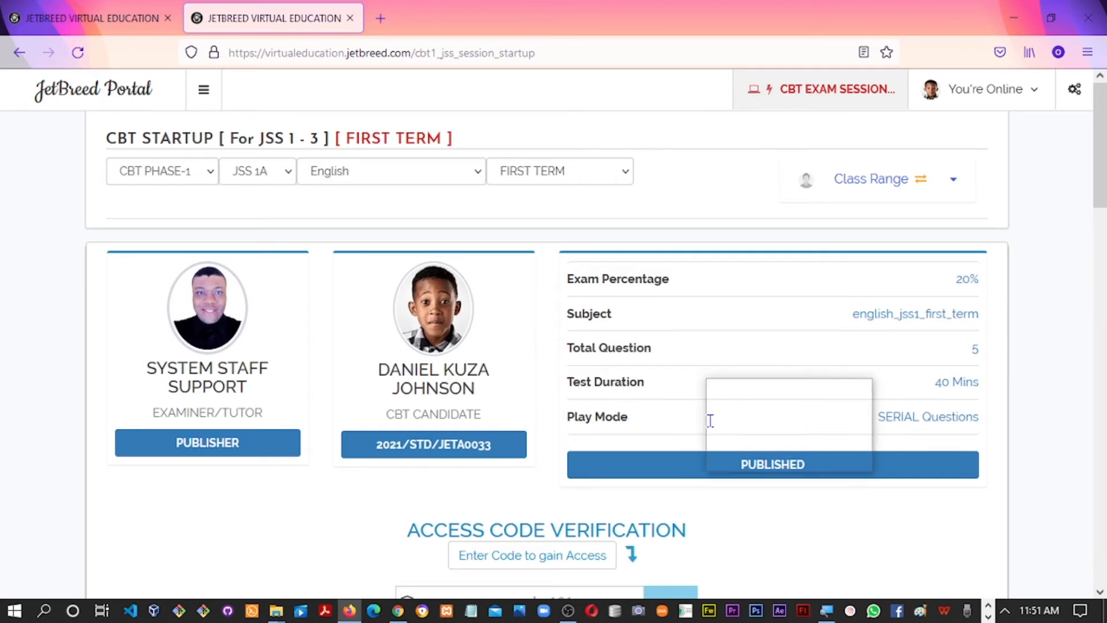
Scroll down to Access Code Verification, focus the access code field, and switch to the admin window
drag(1099, 161, 1100, 244)
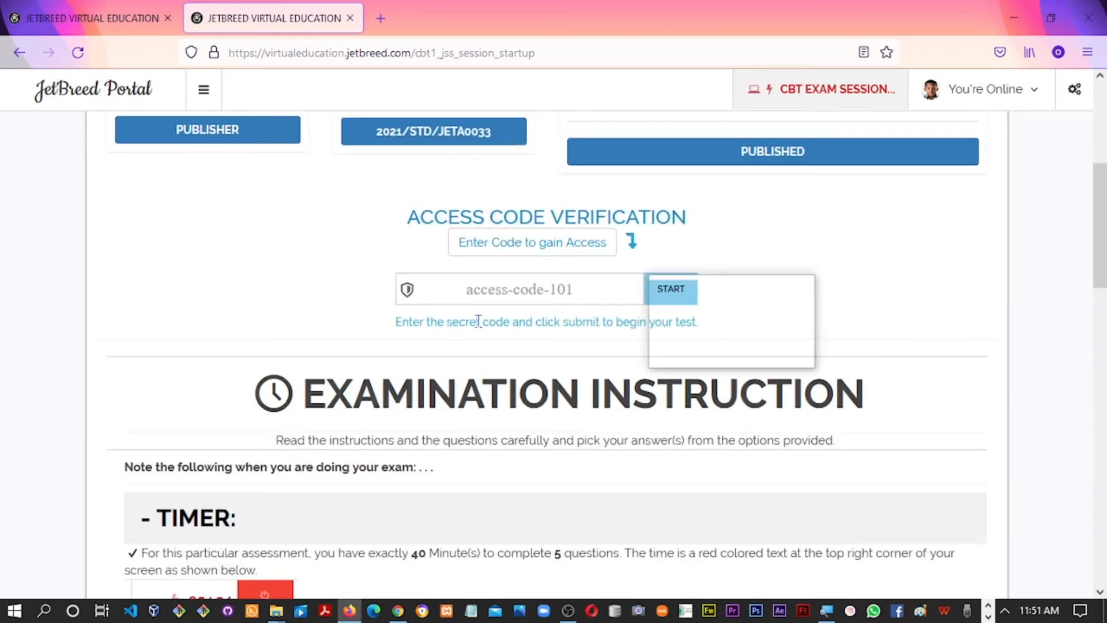
click(532, 290)
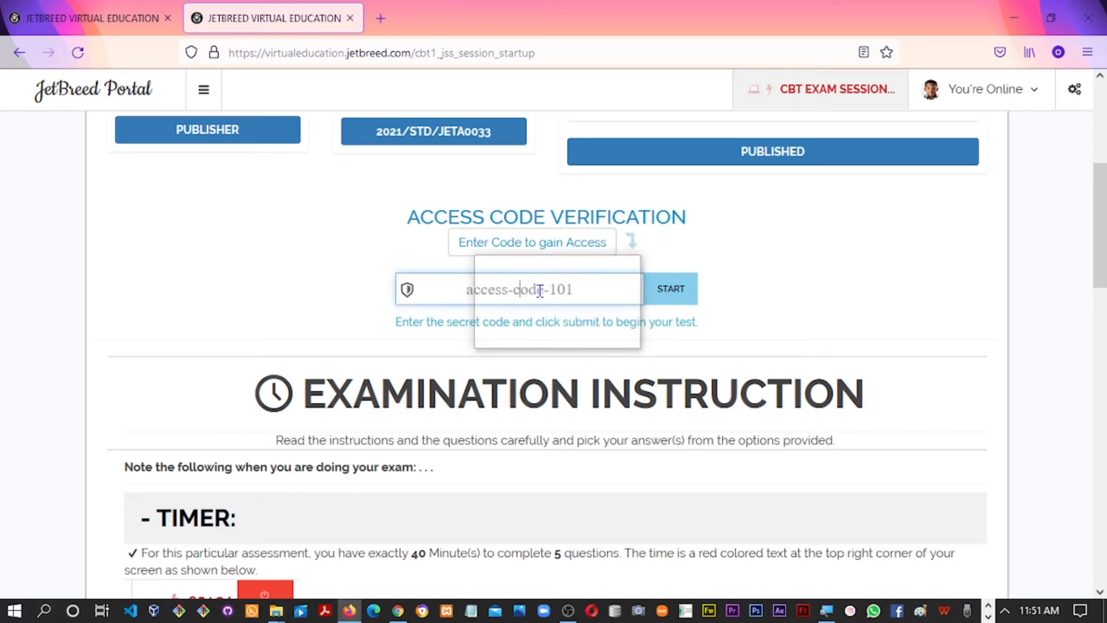
key(alt+Tab)
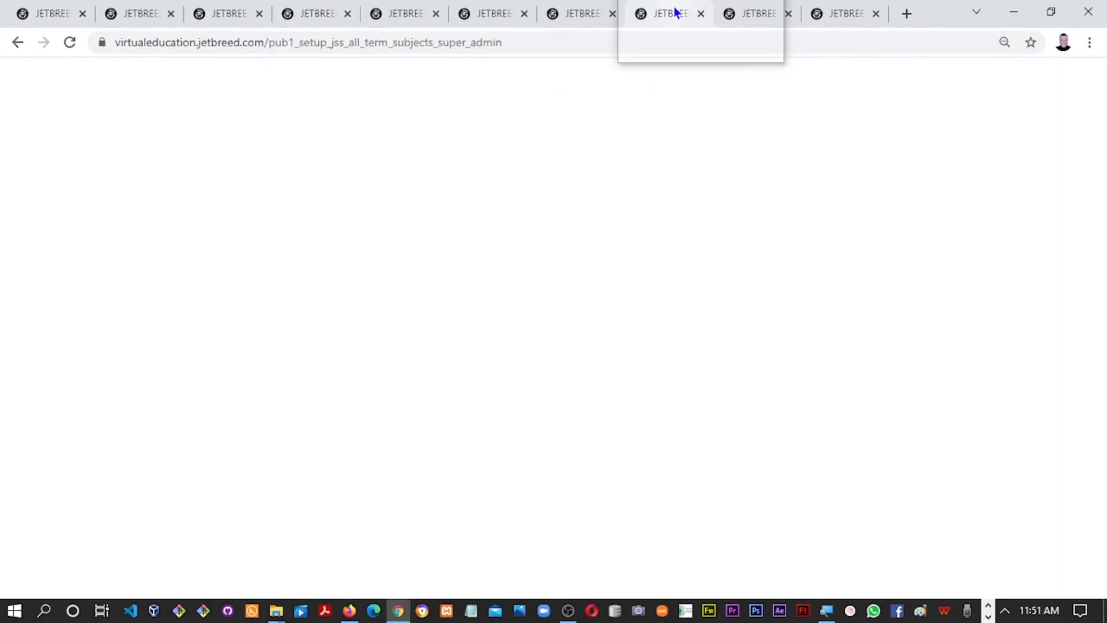
Select the Class Access Code in the admin exam setup settings
click(672, 14)
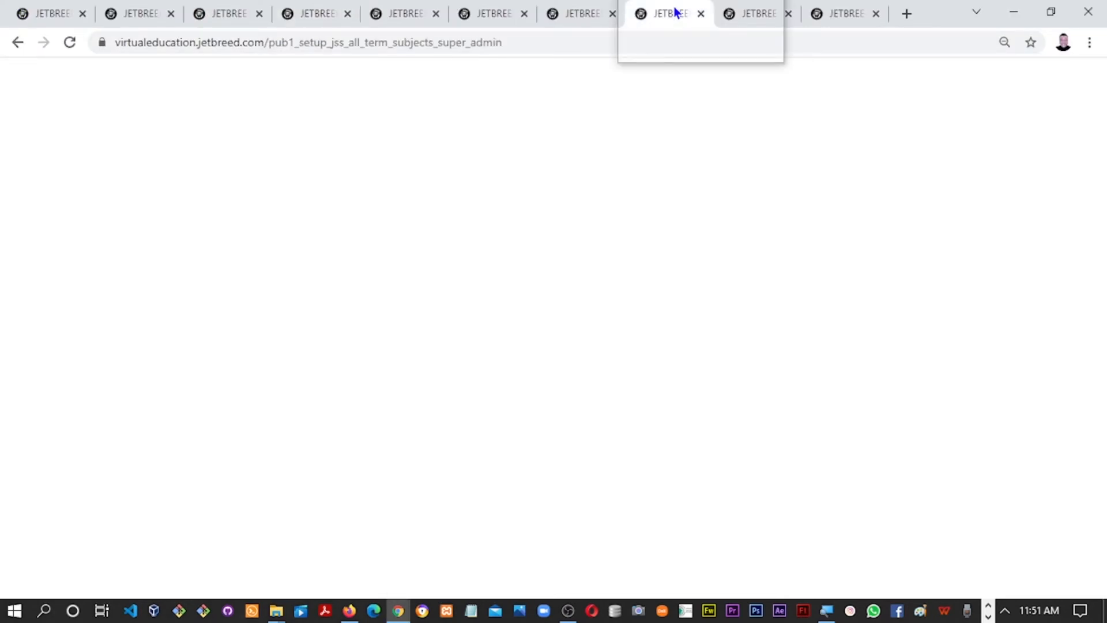
scroll(1099, 192, down, 1)
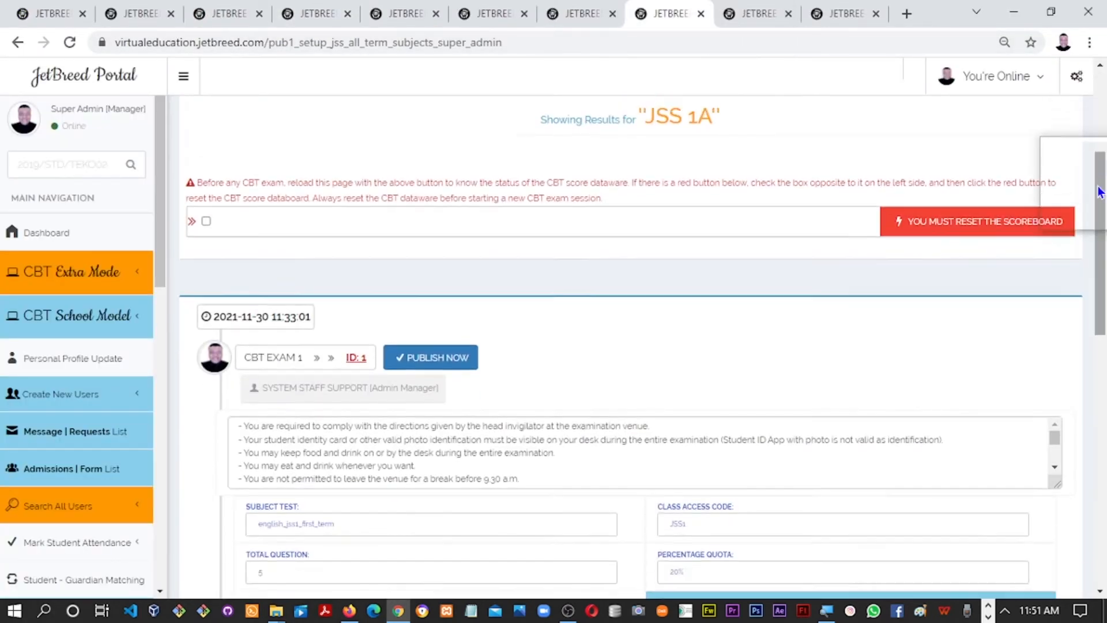
scroll(1098, 192, down, 4)
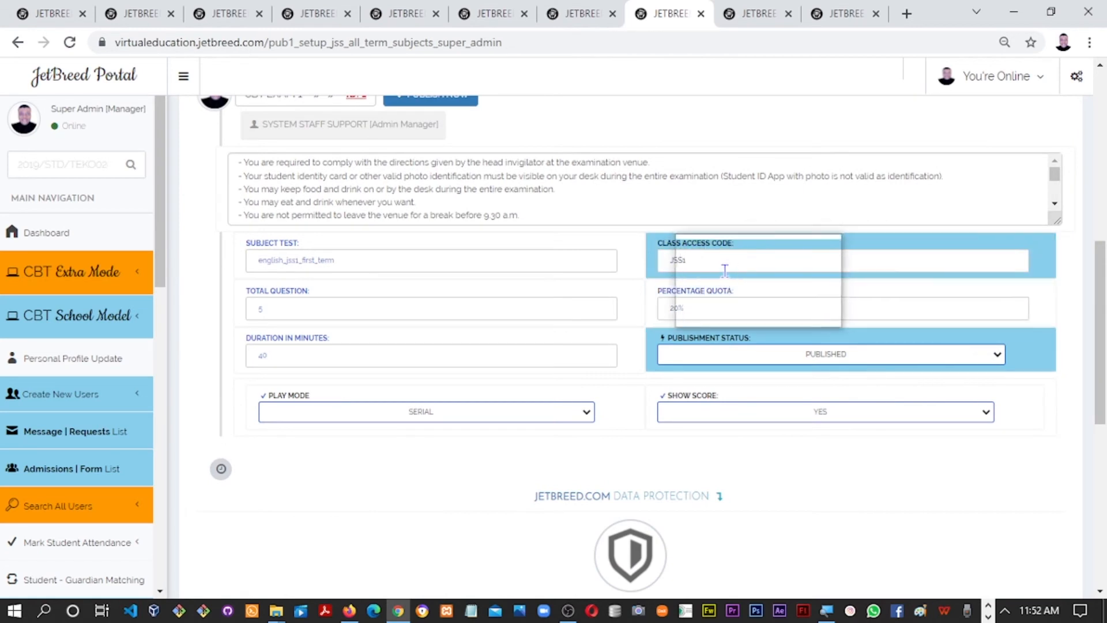
double_click(664, 263)
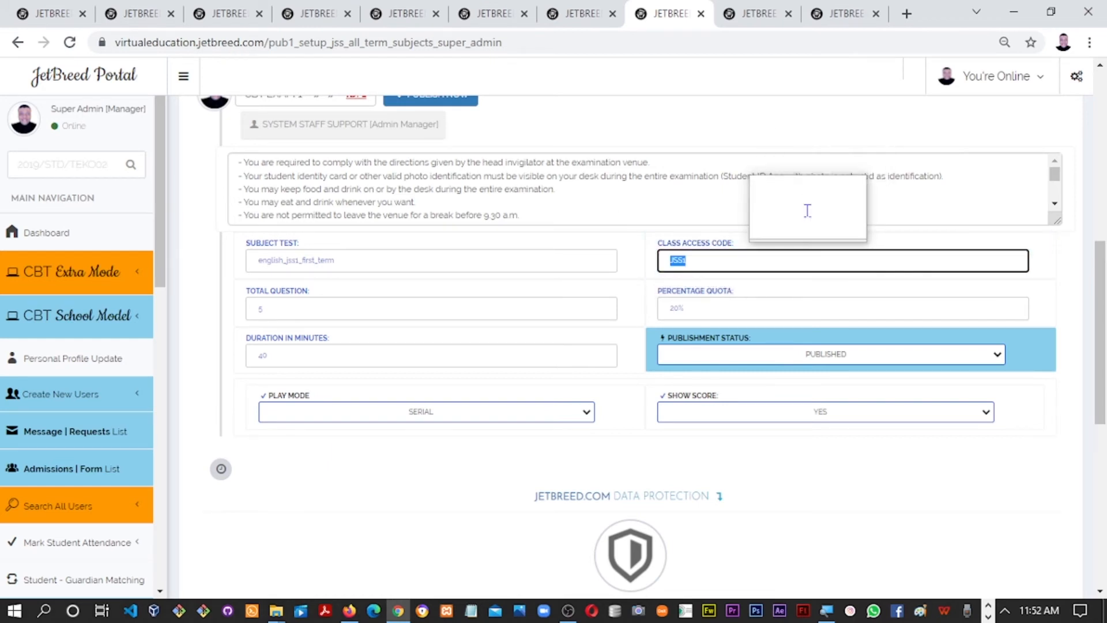
key(alt+Tab)
key(Tab)
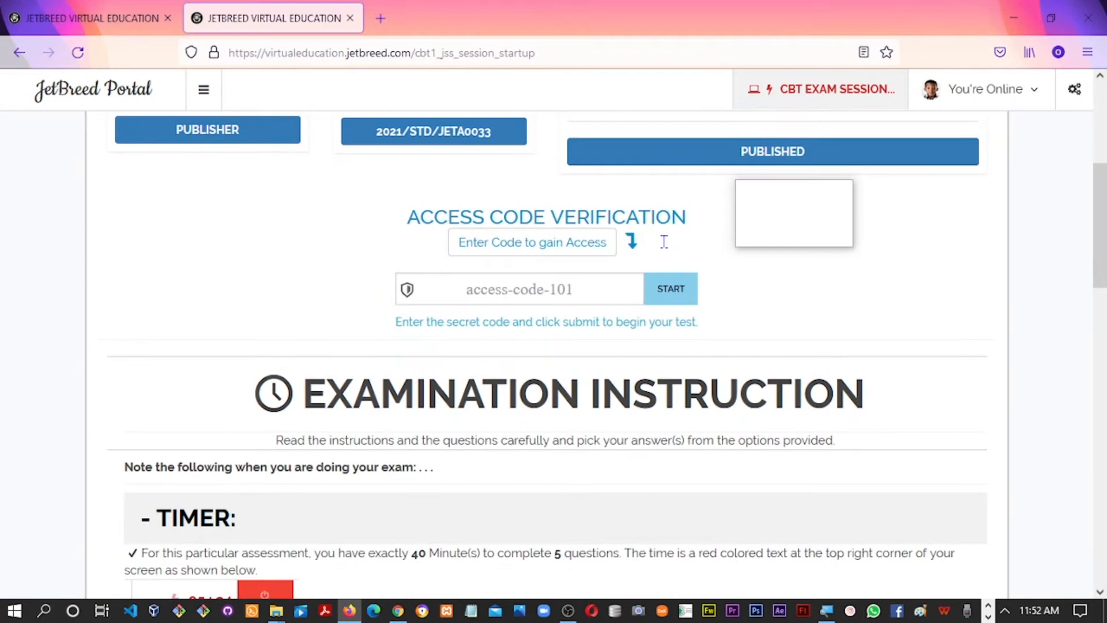
click(543, 294)
text(JSS1)
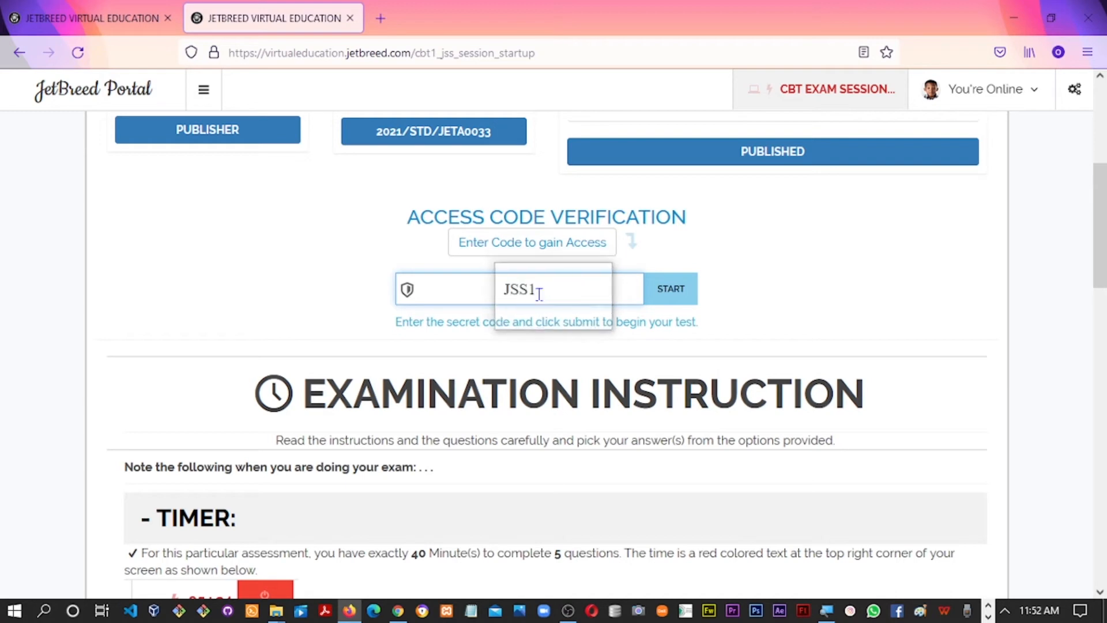
click(821, 281)
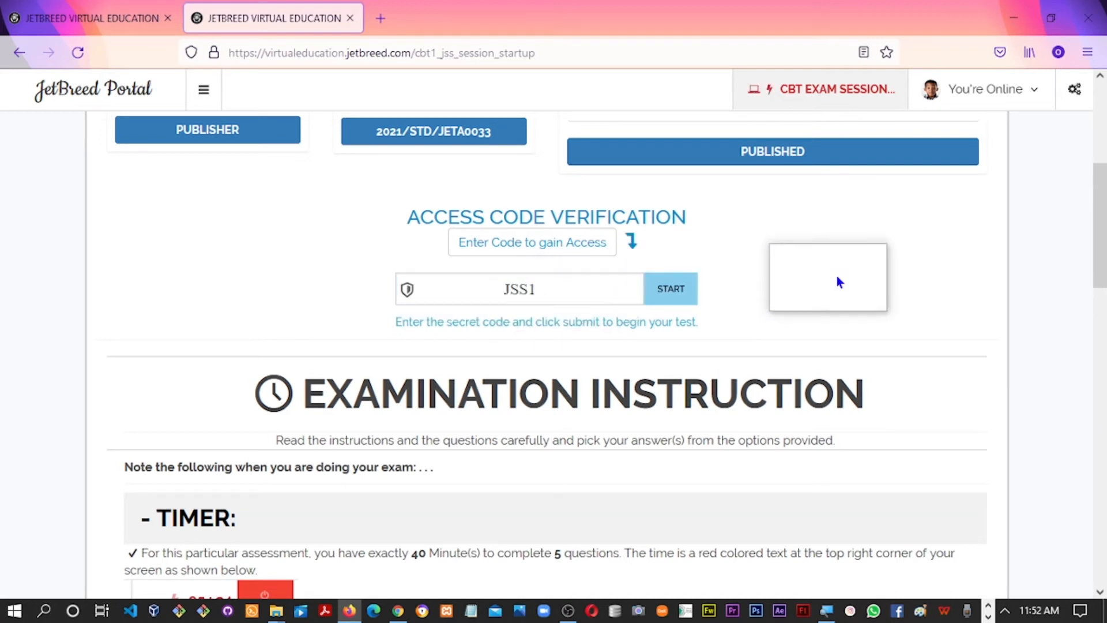
drag(1102, 253, 1033, 494)
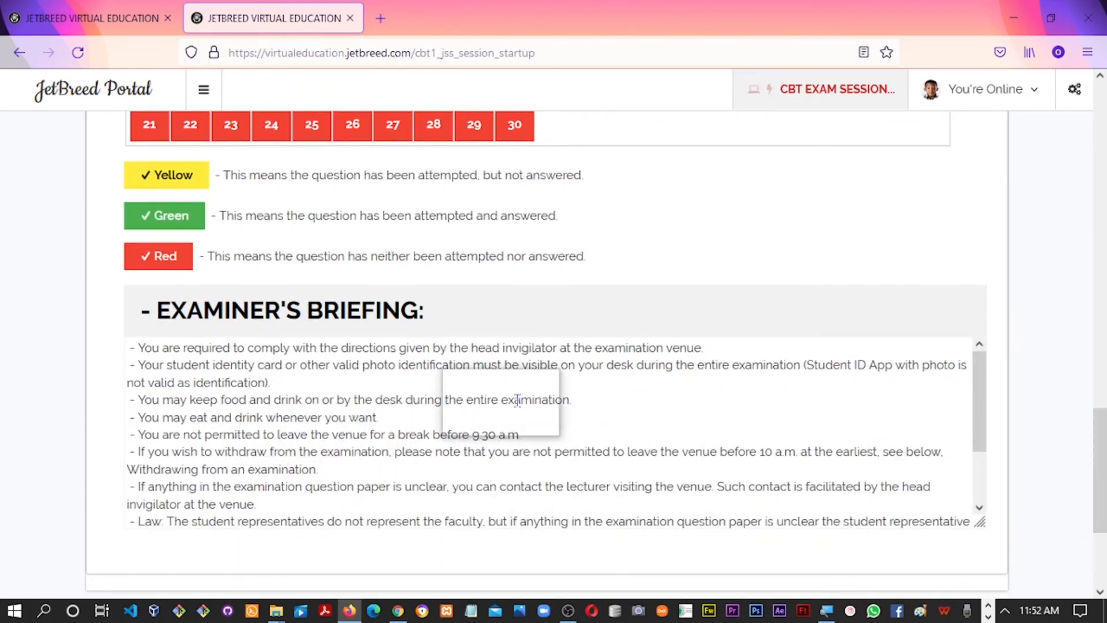
key(alt+Tab)
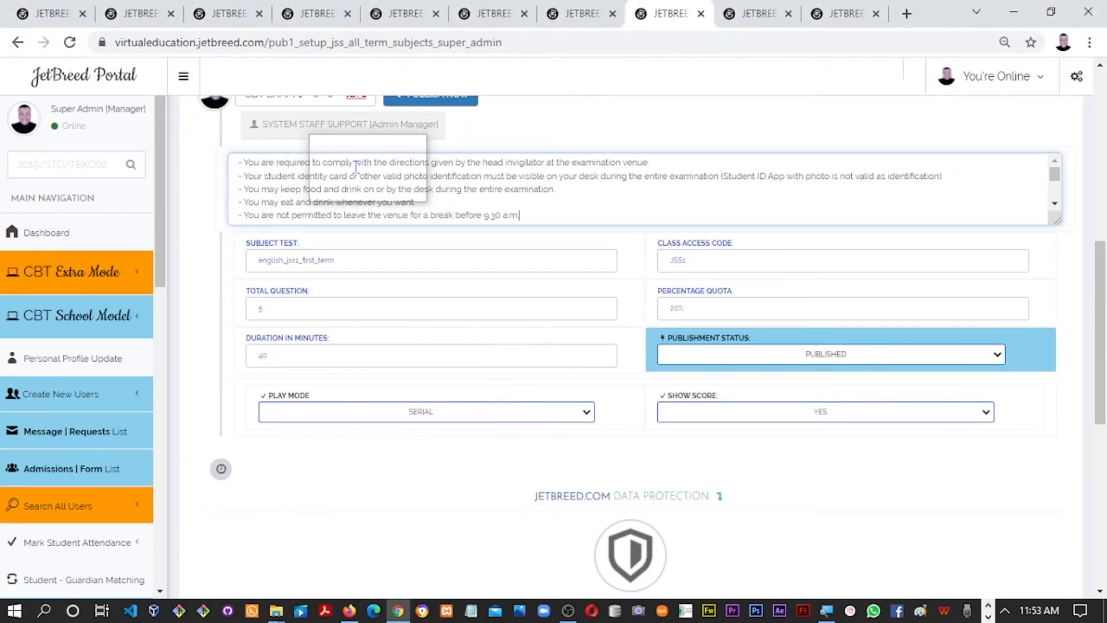
key(alt+Tab)
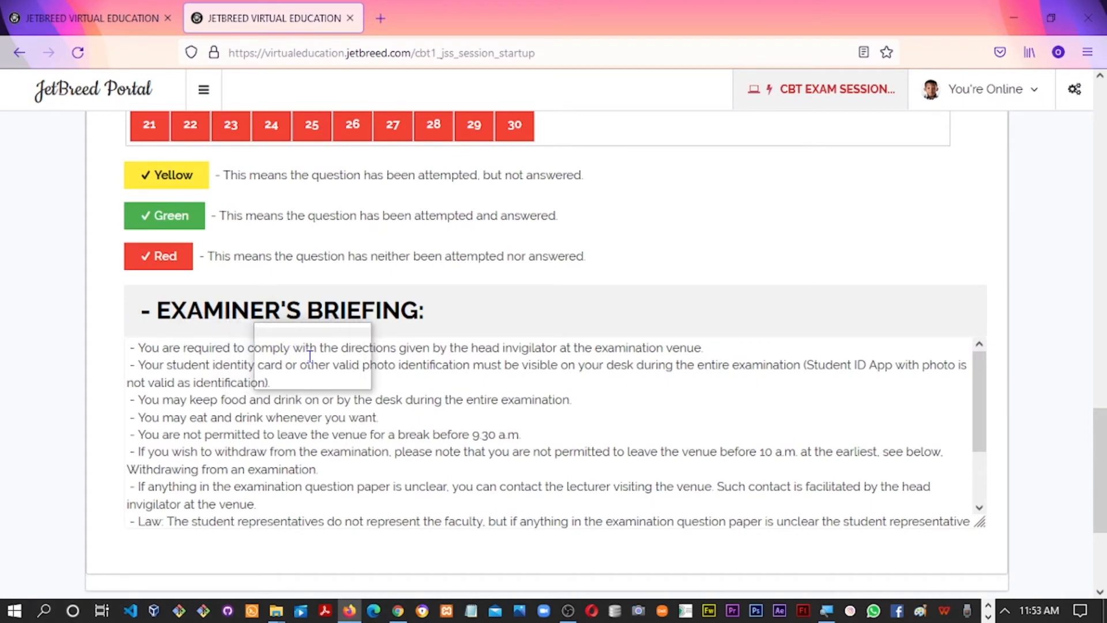
key(alt+Tab)
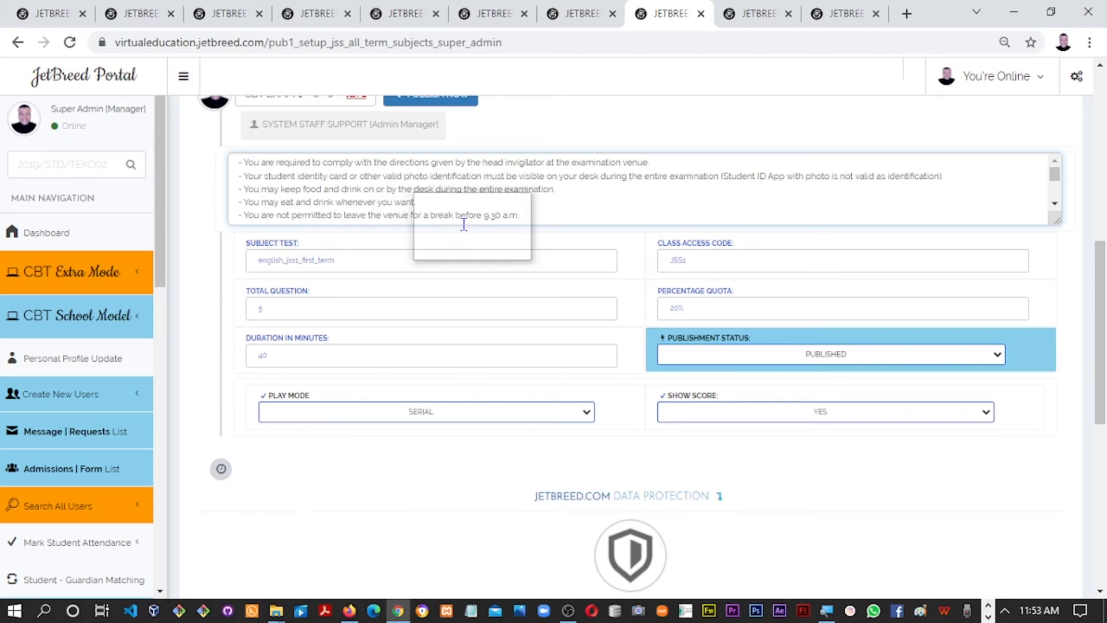
key(alt+Tab)
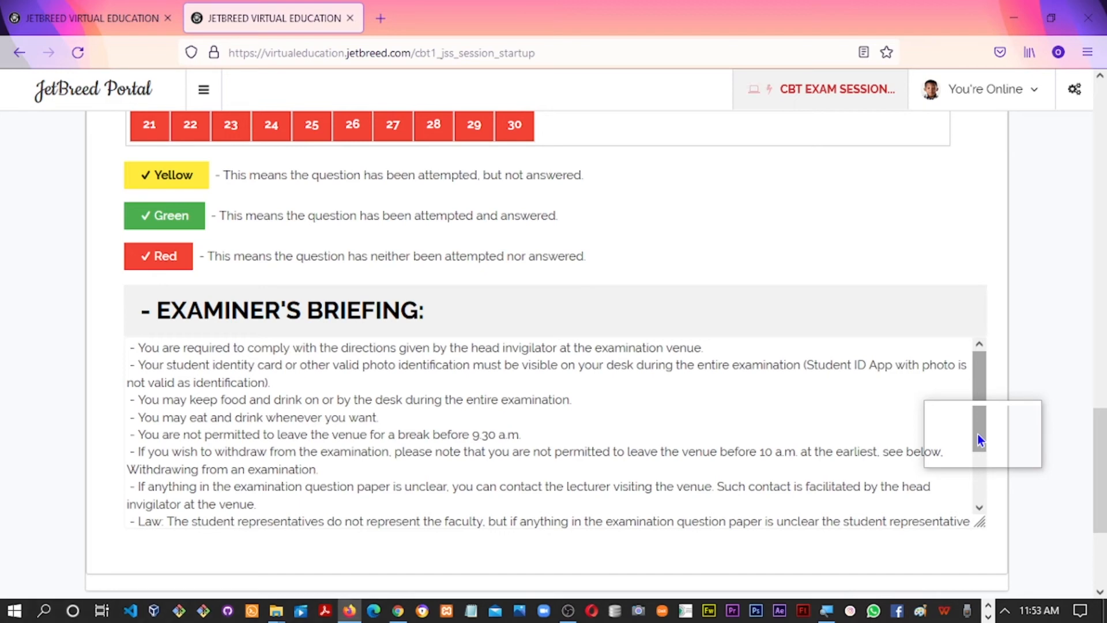
drag(1105, 452, 1098, 117)
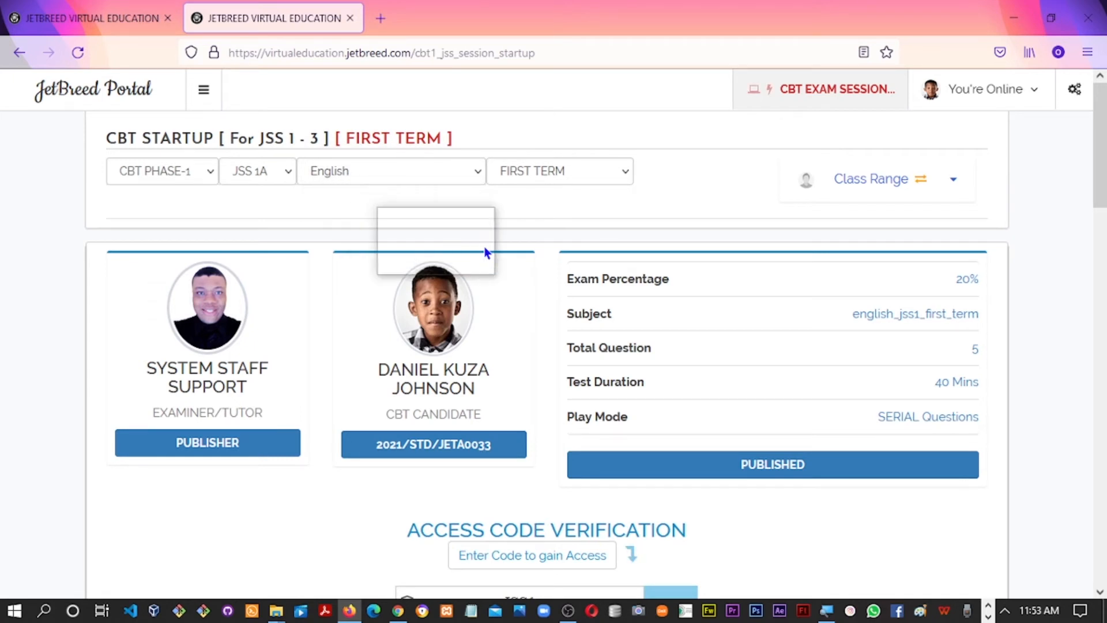
scroll(1102, 179, down, 1)
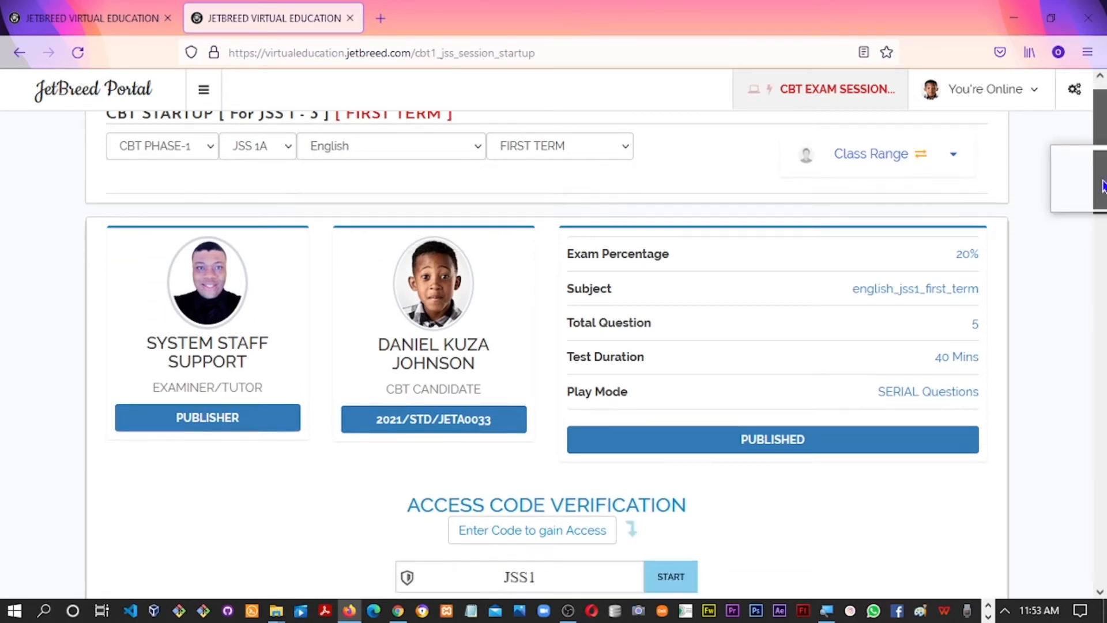
click(933, 166)
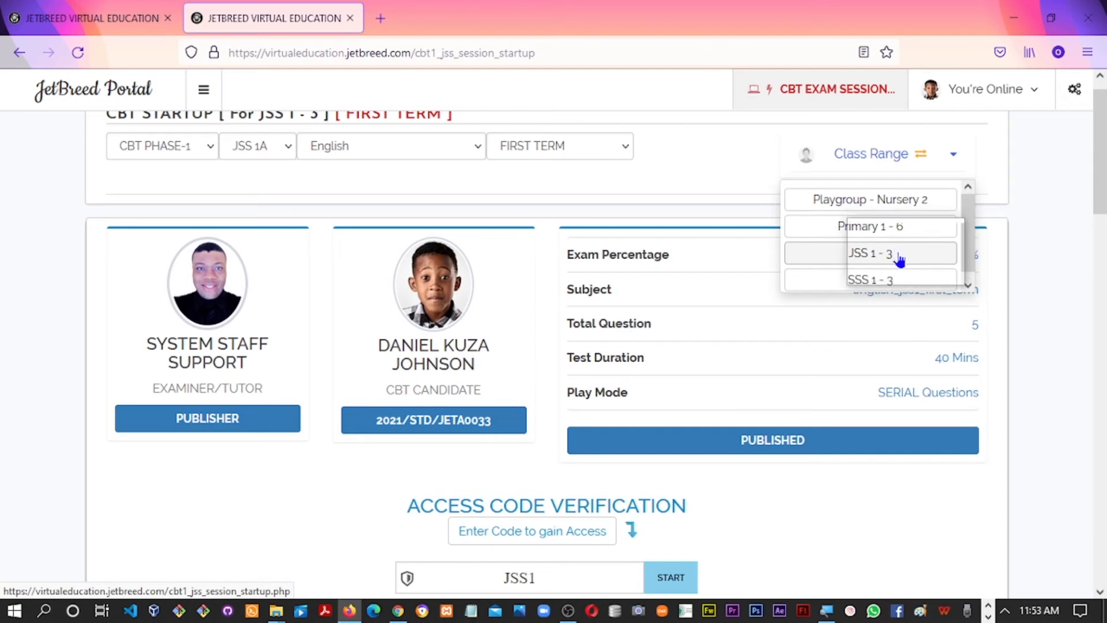
click(1068, 190)
drag(1104, 188, 1078, 249)
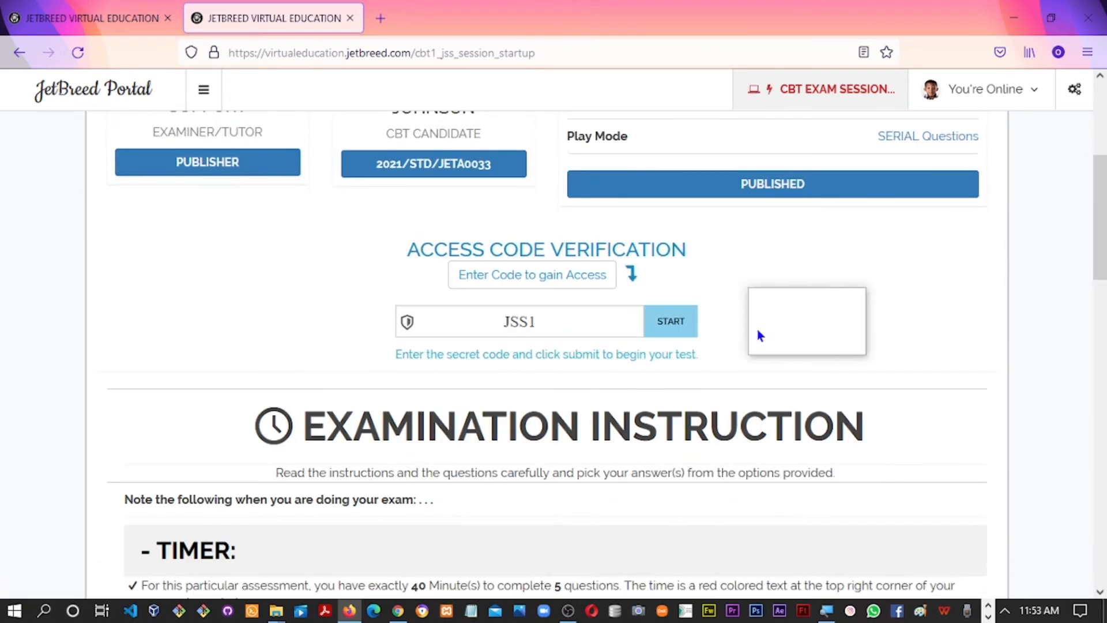
click(662, 329)
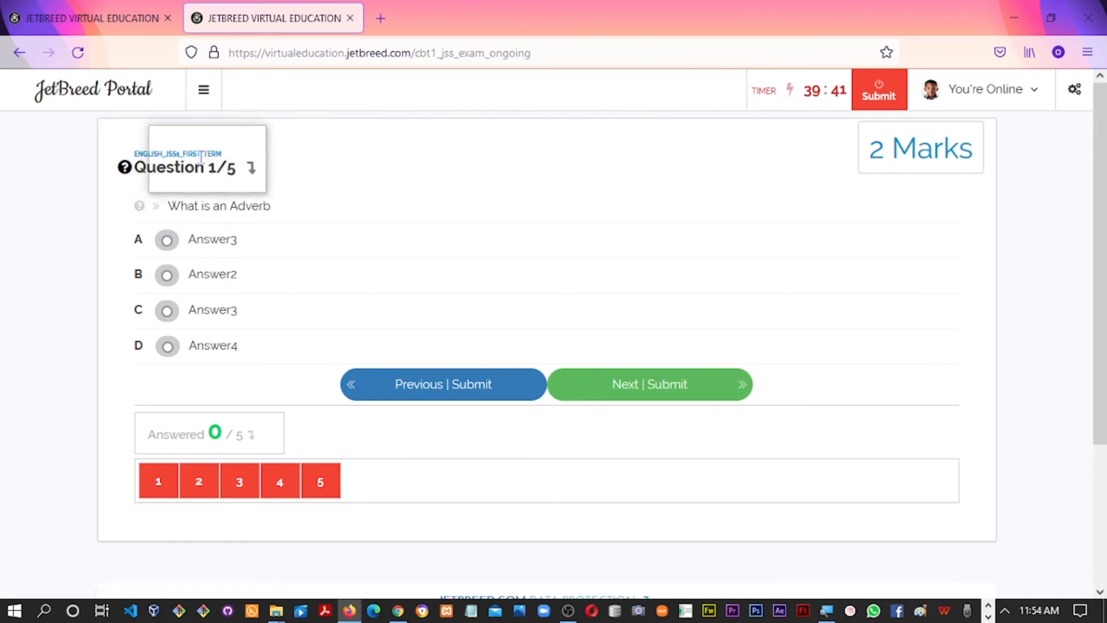
Answer question 1 with option A (Answer3) and advance to question 2
drag(139, 168, 231, 170)
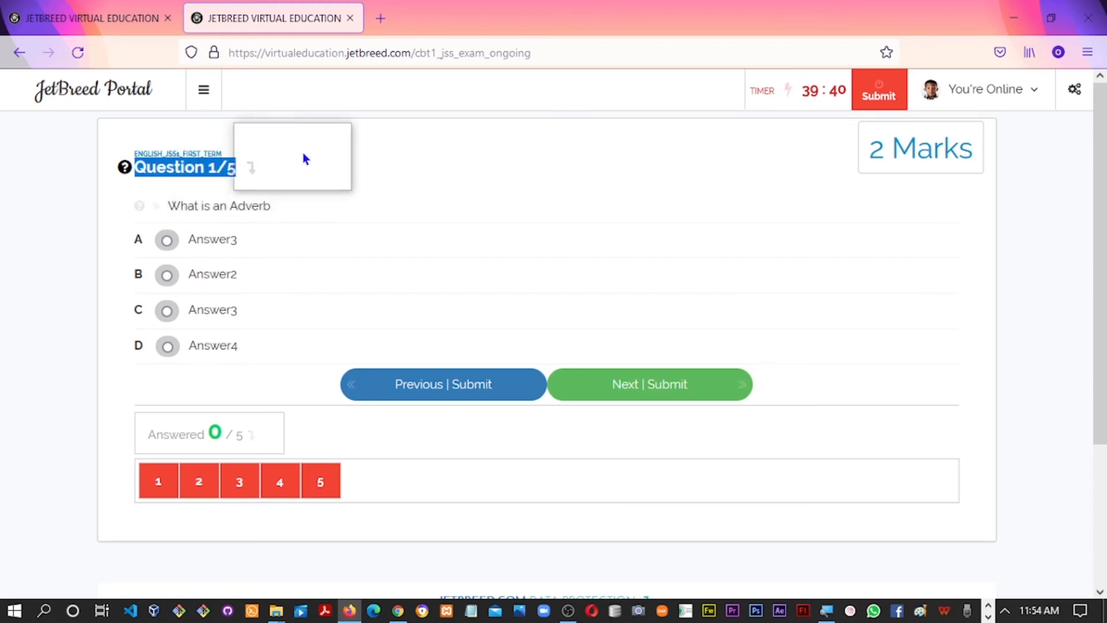
click(279, 165)
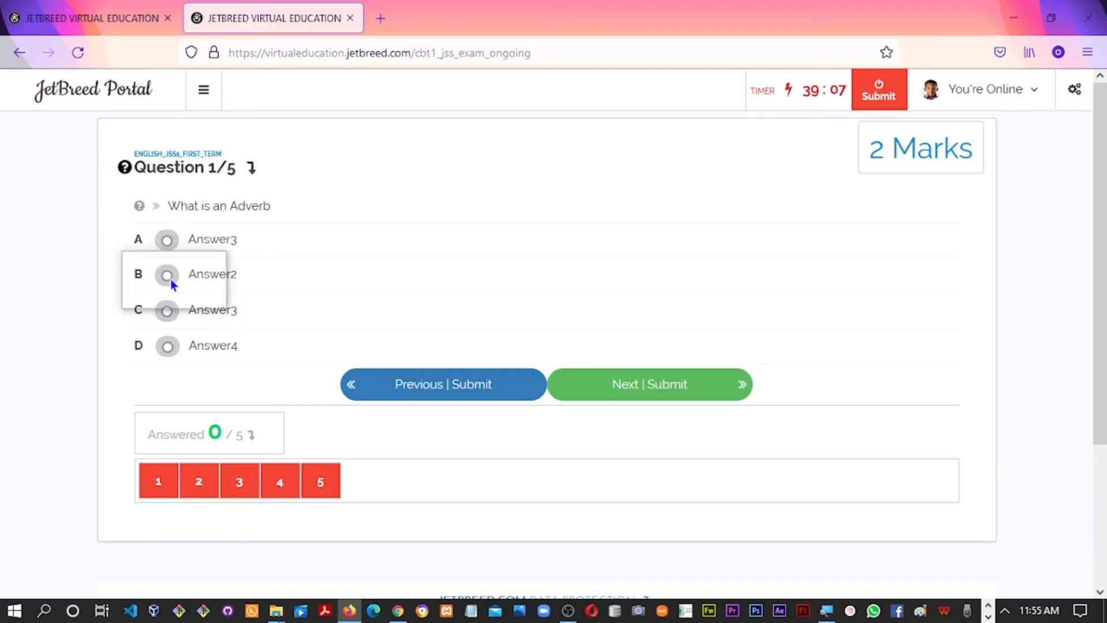
click(167, 241)
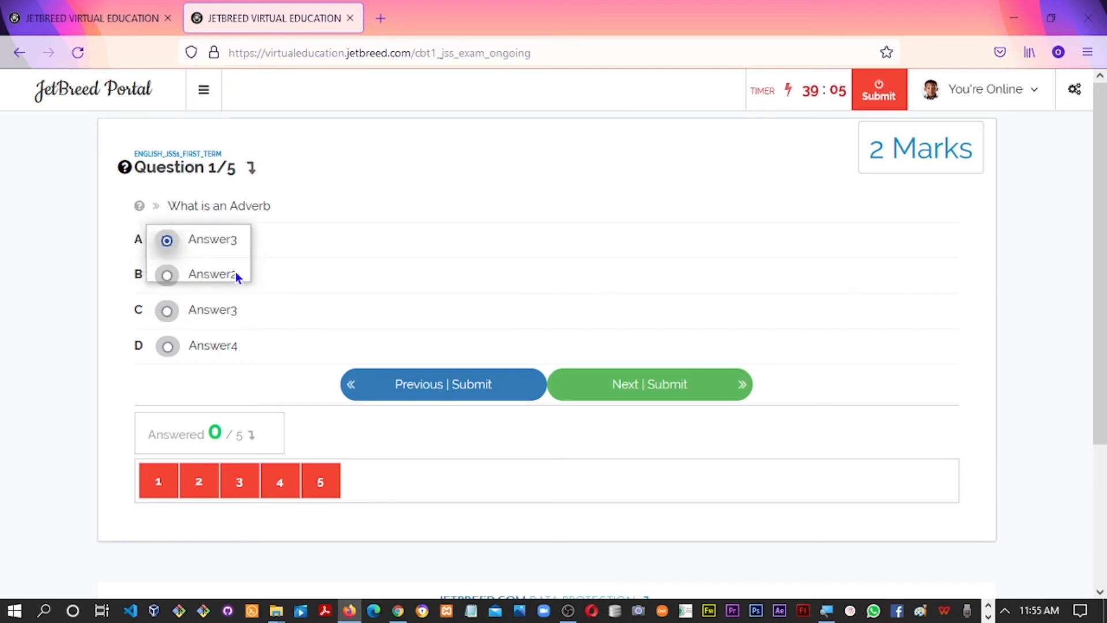
click(607, 382)
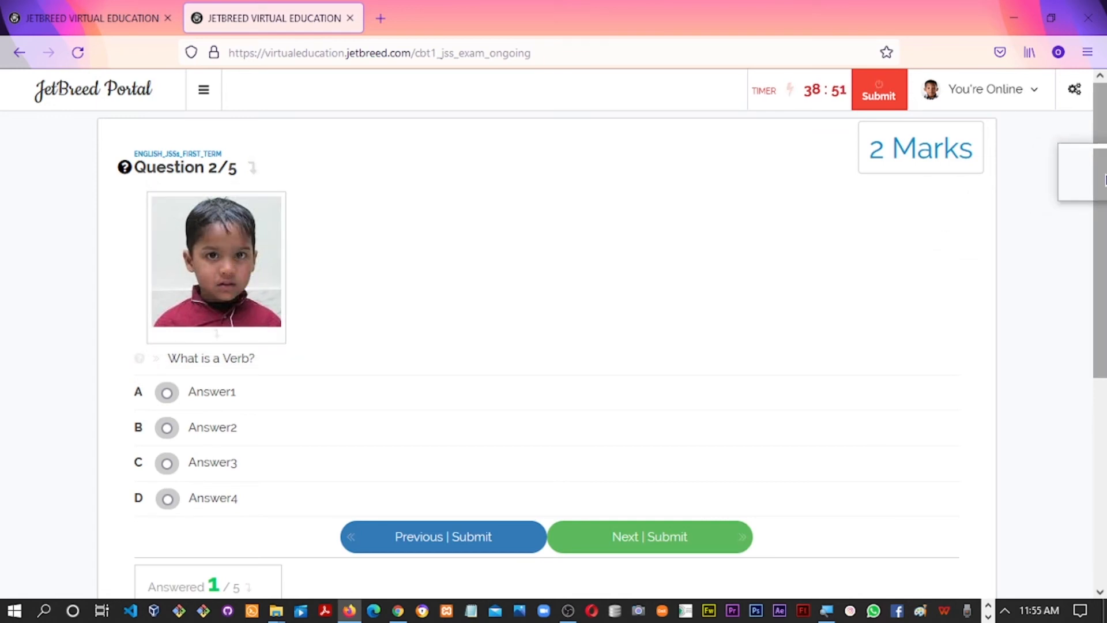
Answer the Verb question with Answer1 and move past the Noun question without answering it
scroll(1026, 242, down, 2)
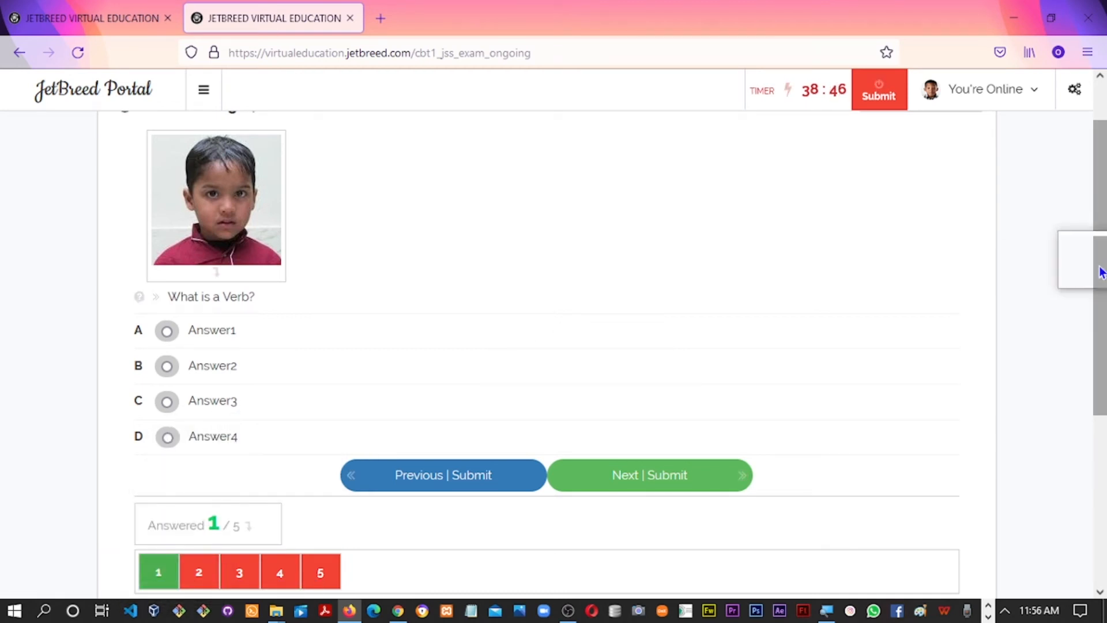
scroll(1096, 253, down, 1)
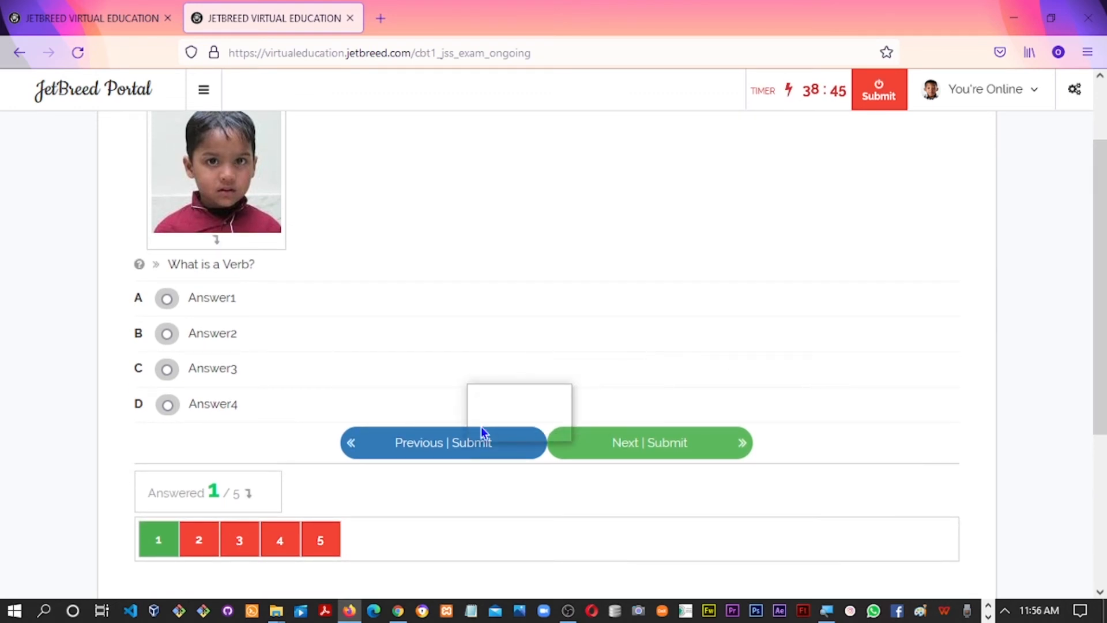
click(169, 301)
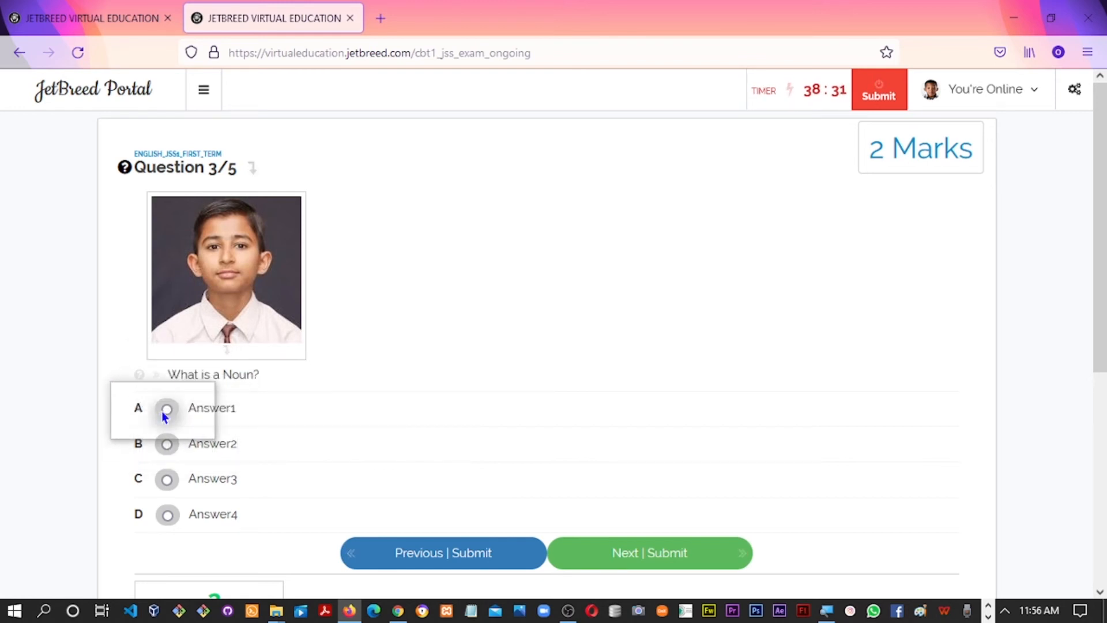
drag(1097, 295, 1097, 343)
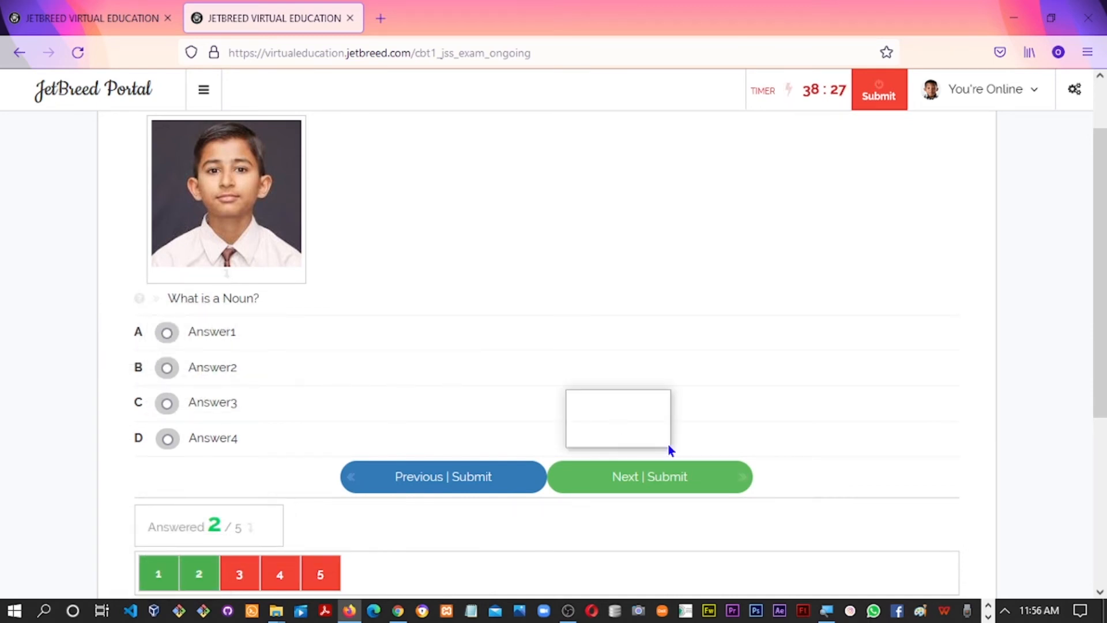
click(631, 488)
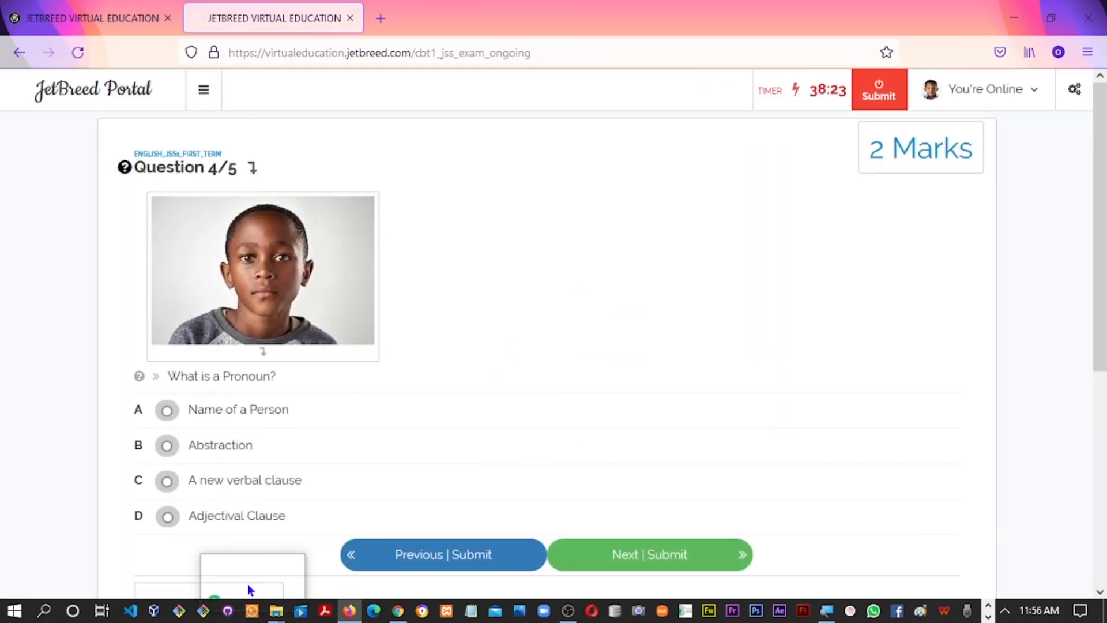
Choose option B, Abstraction, for the Pronoun question and save it
scroll(1105, 307, down, 2)
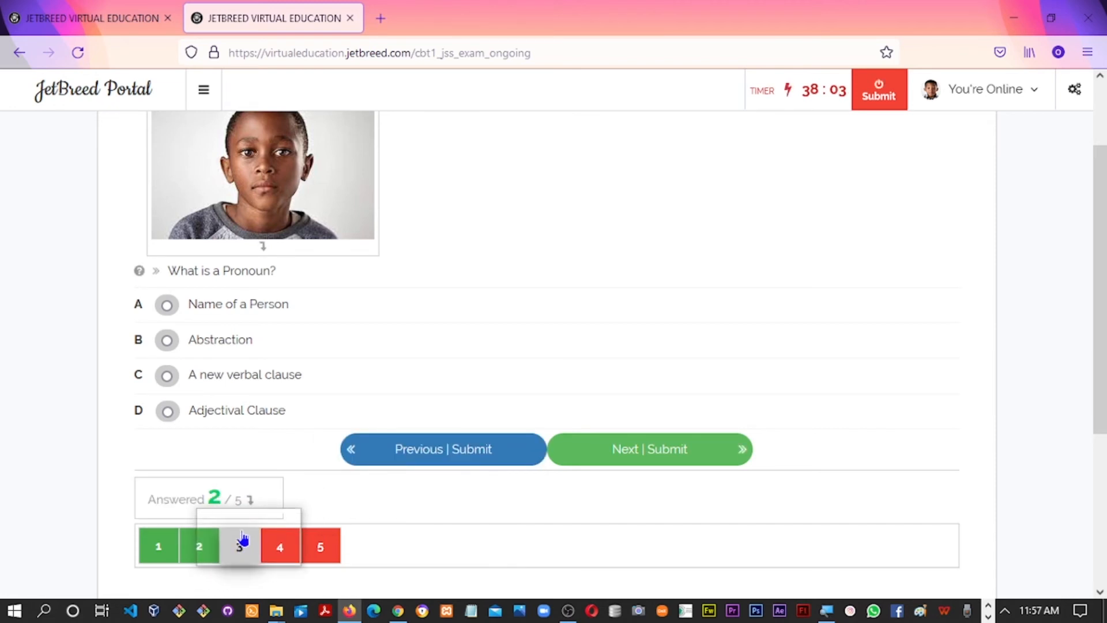
click(167, 341)
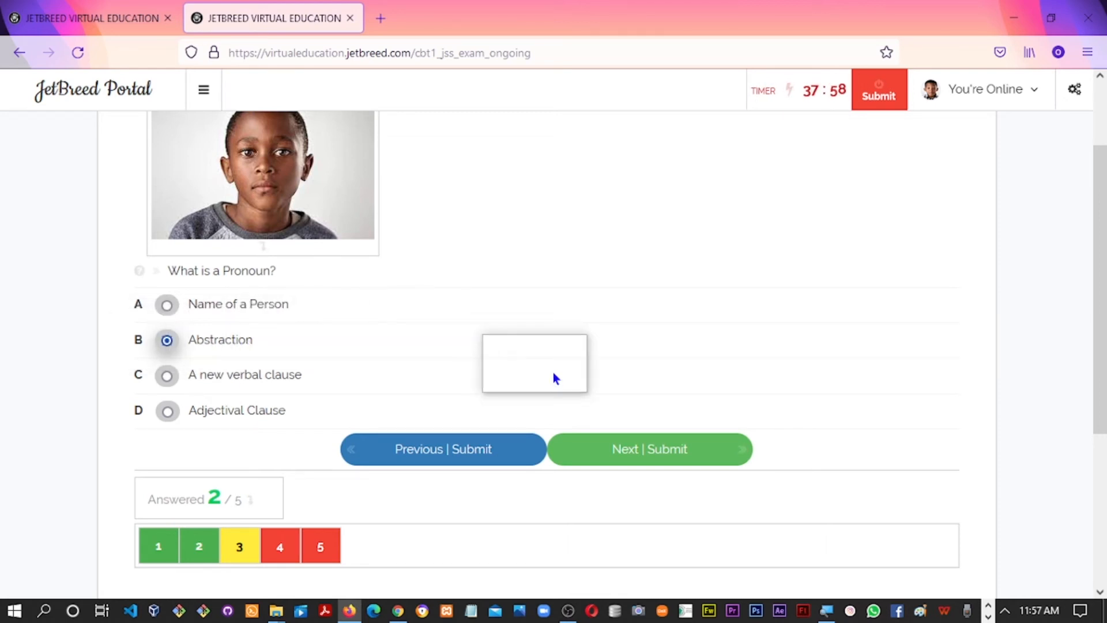
click(640, 462)
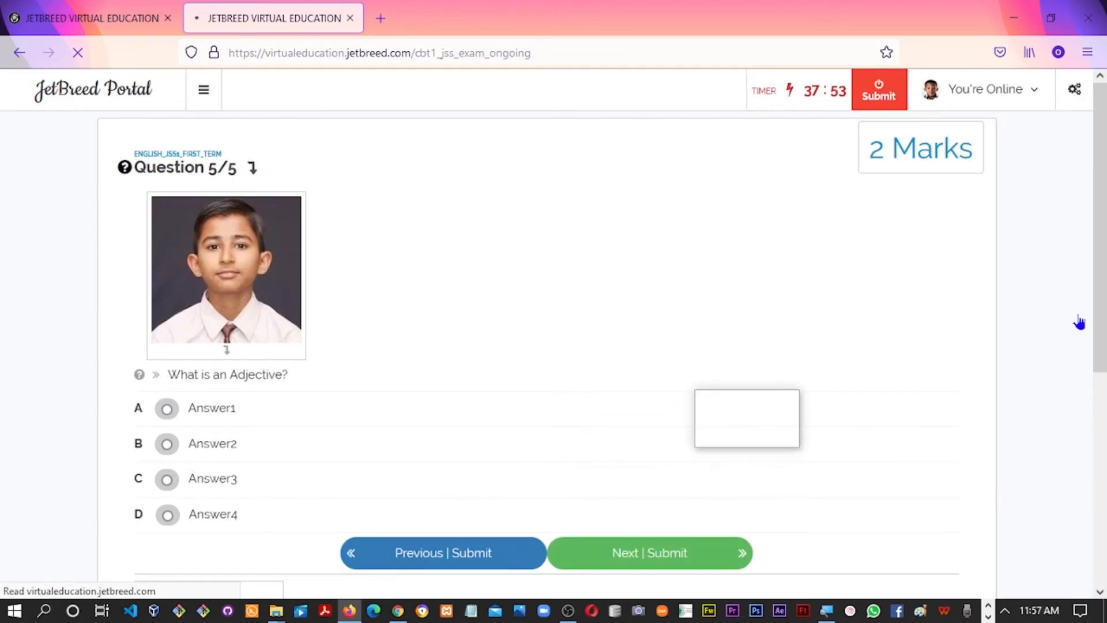
Choose Answer4 for the Adjective question and save it, returning to Question 1
scroll(835, 373, down, 2)
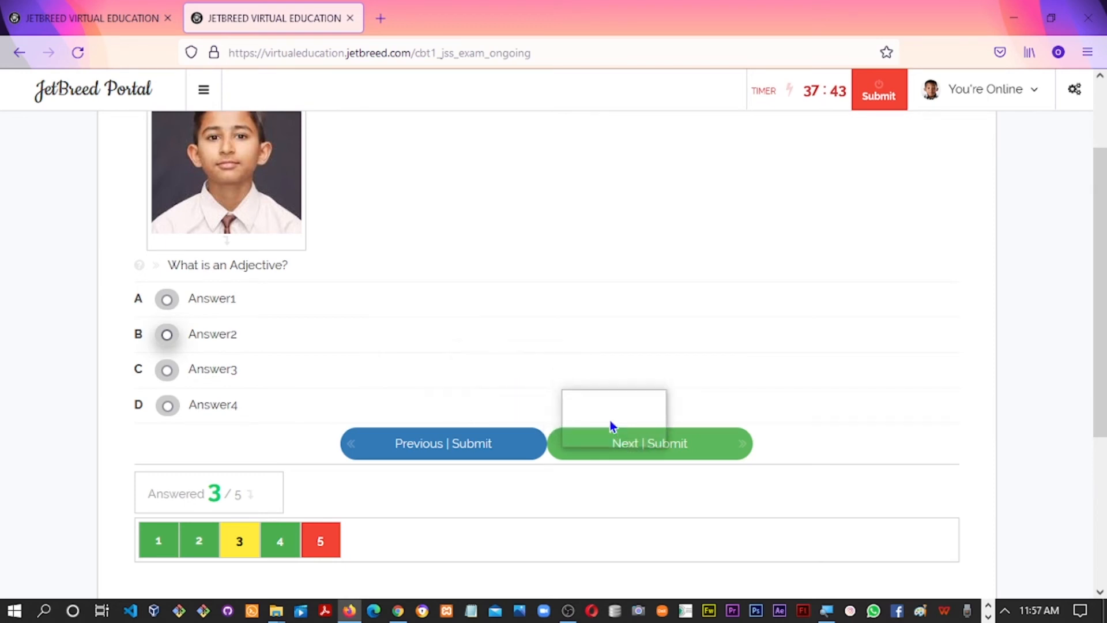
click(168, 408)
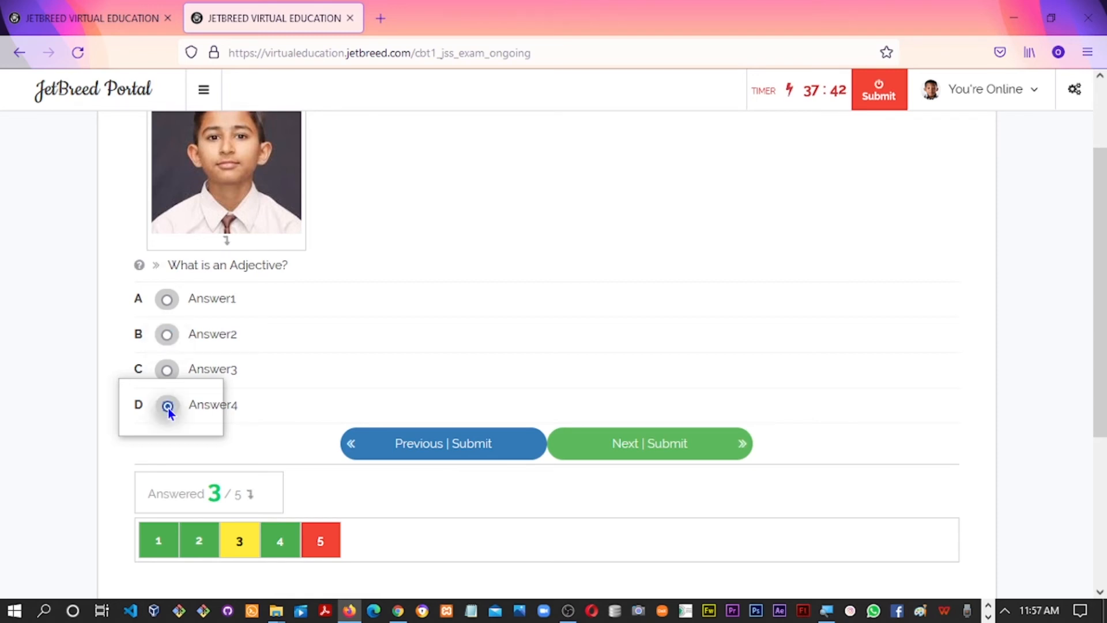
click(646, 450)
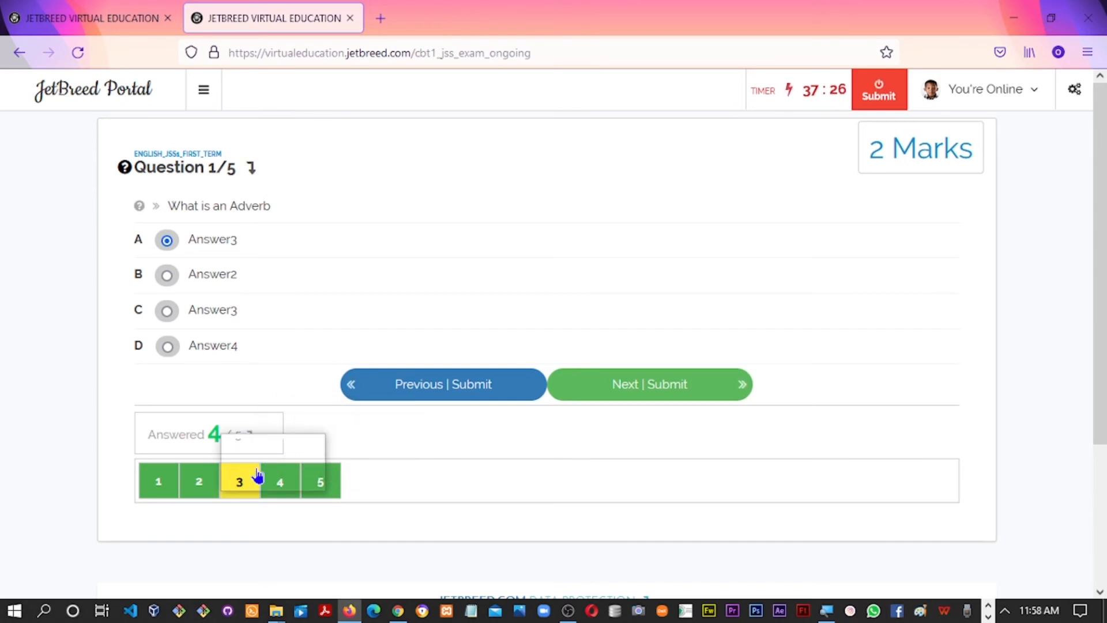
Return to skipped question 3 and save Answer1 for the Noun question, completing 5/5
click(245, 485)
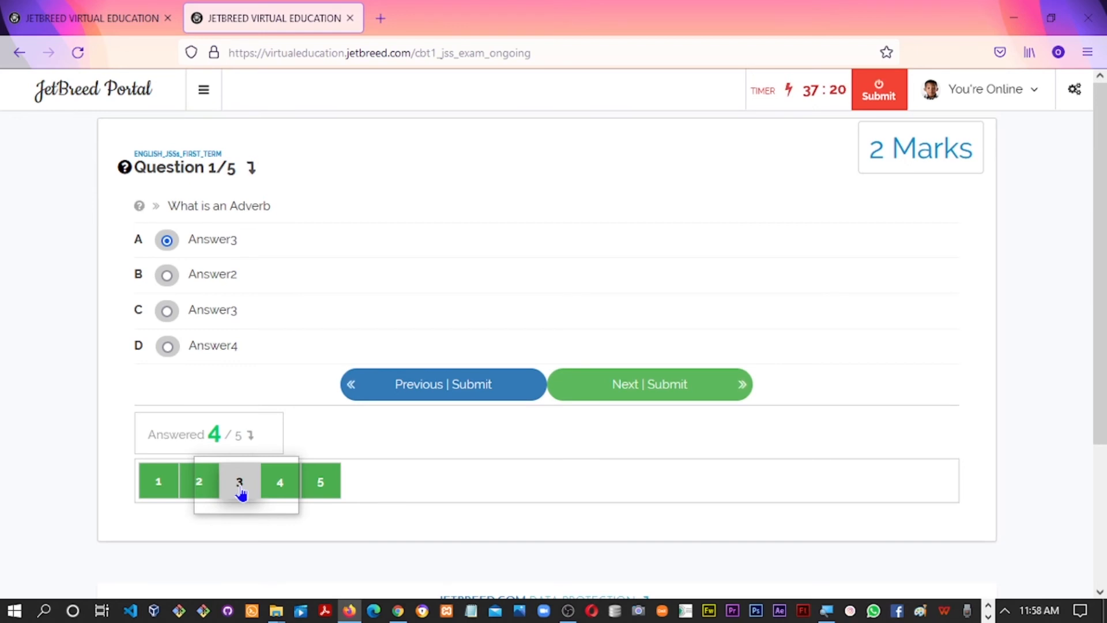
click(240, 484)
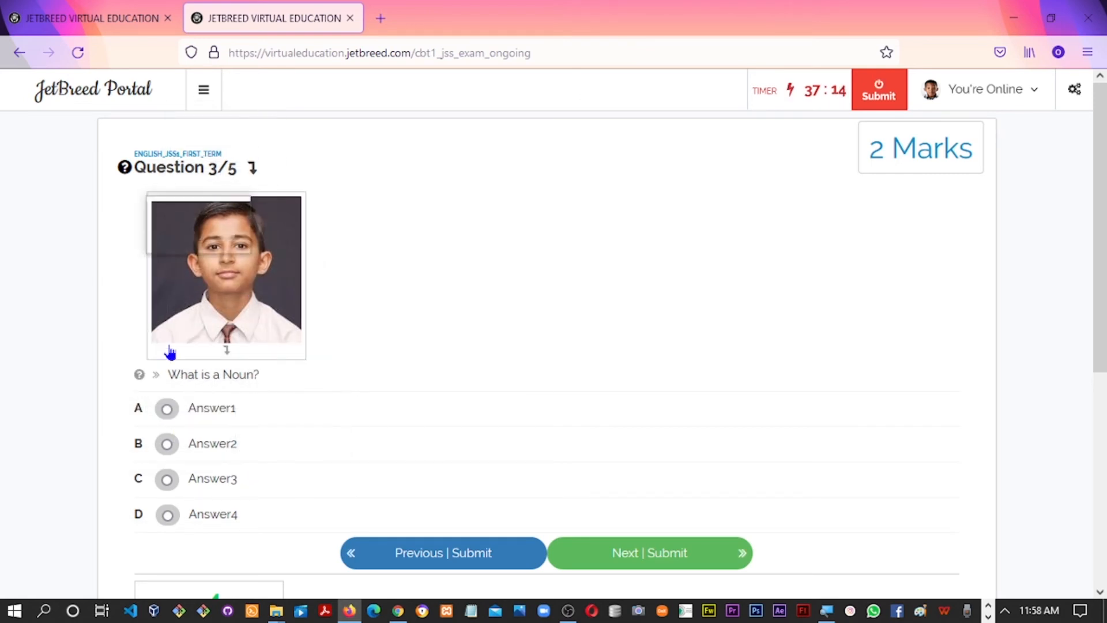
click(167, 410)
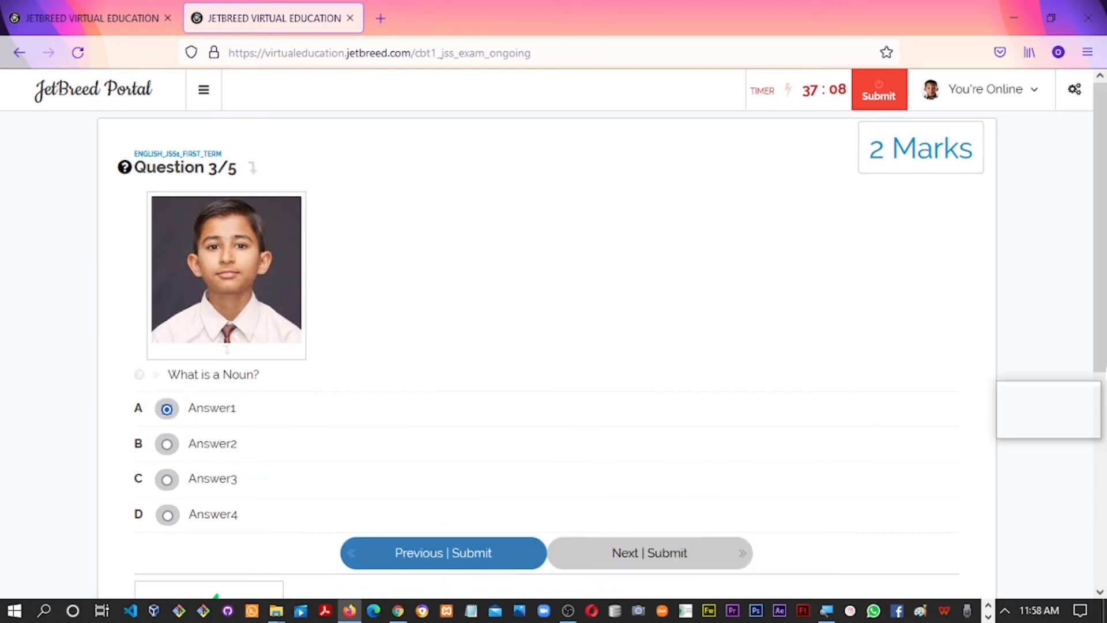
scroll(693, 457, down, 2)
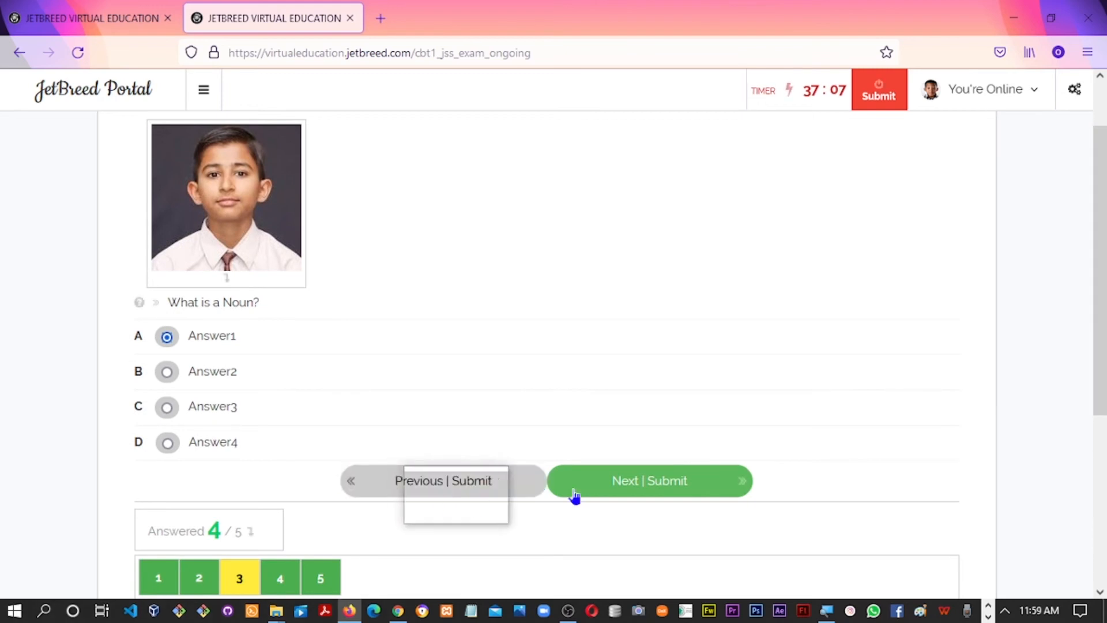
click(413, 496)
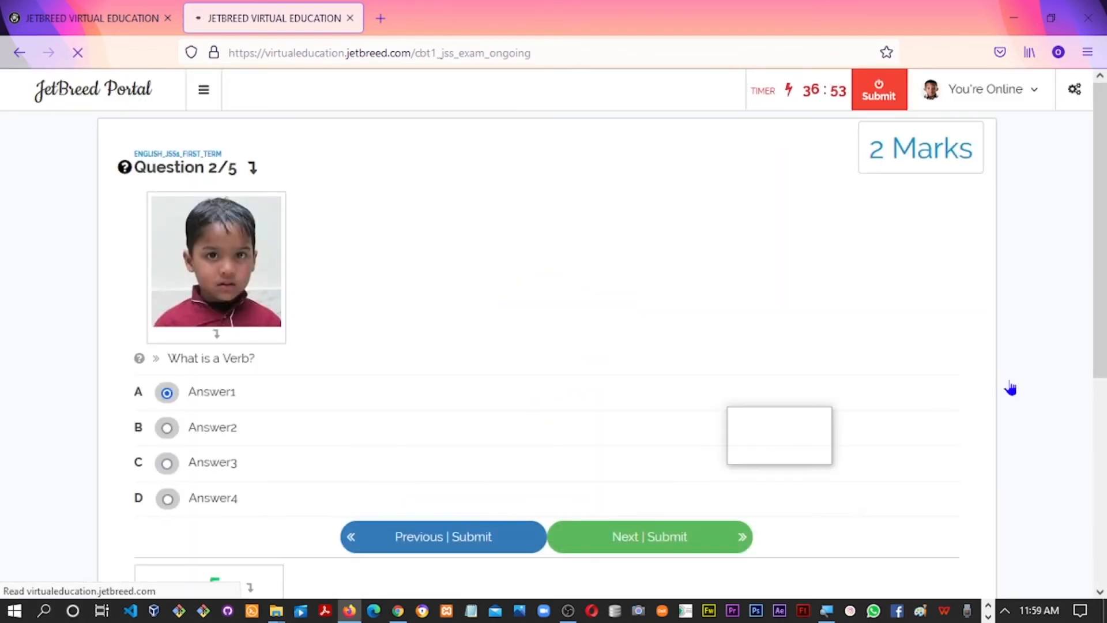
scroll(1103, 350, down, 3)
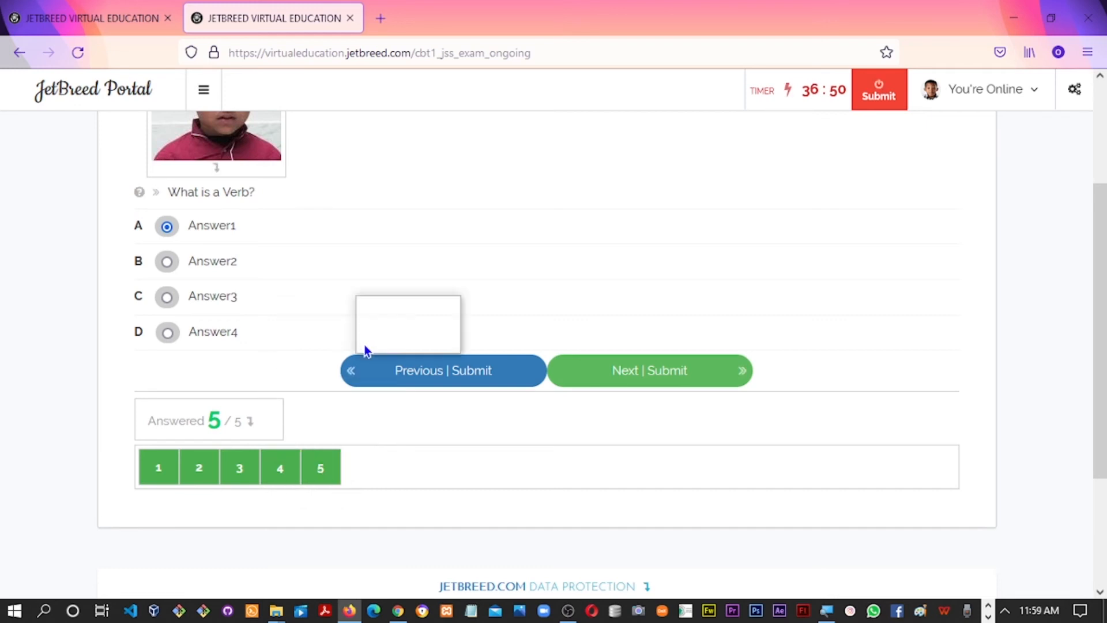
drag(1104, 387, 1081, 313)
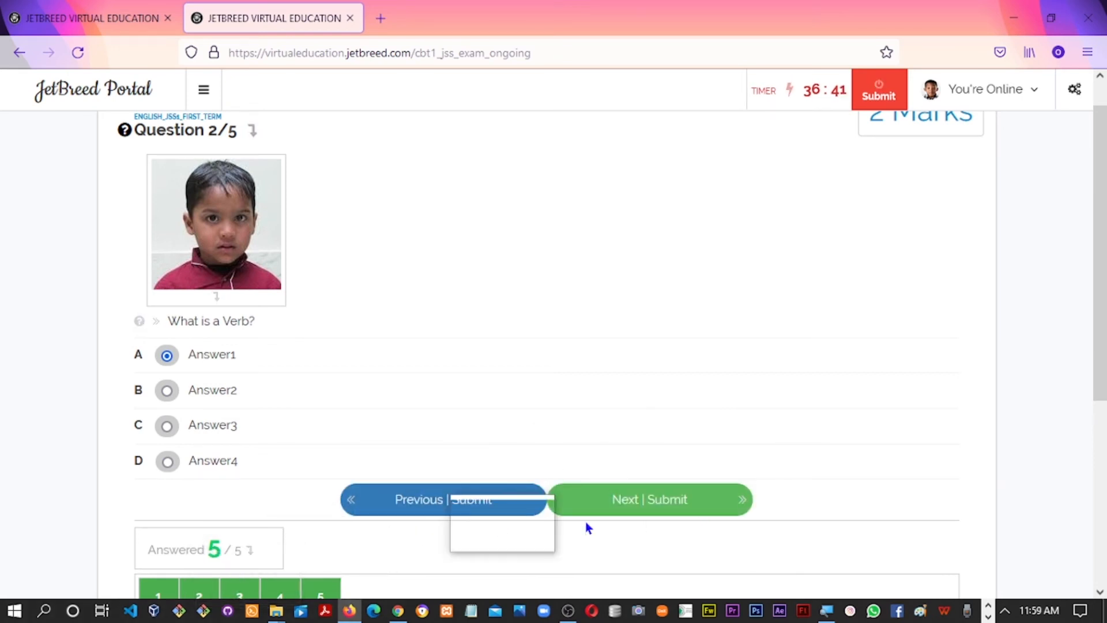
click(597, 509)
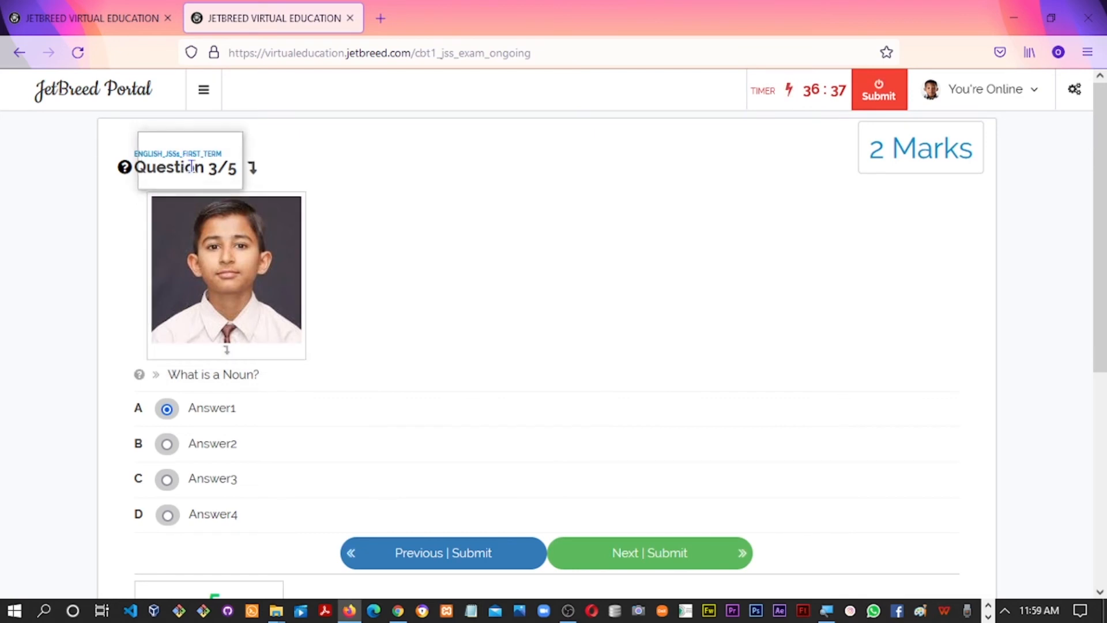
drag(1103, 185, 1103, 228)
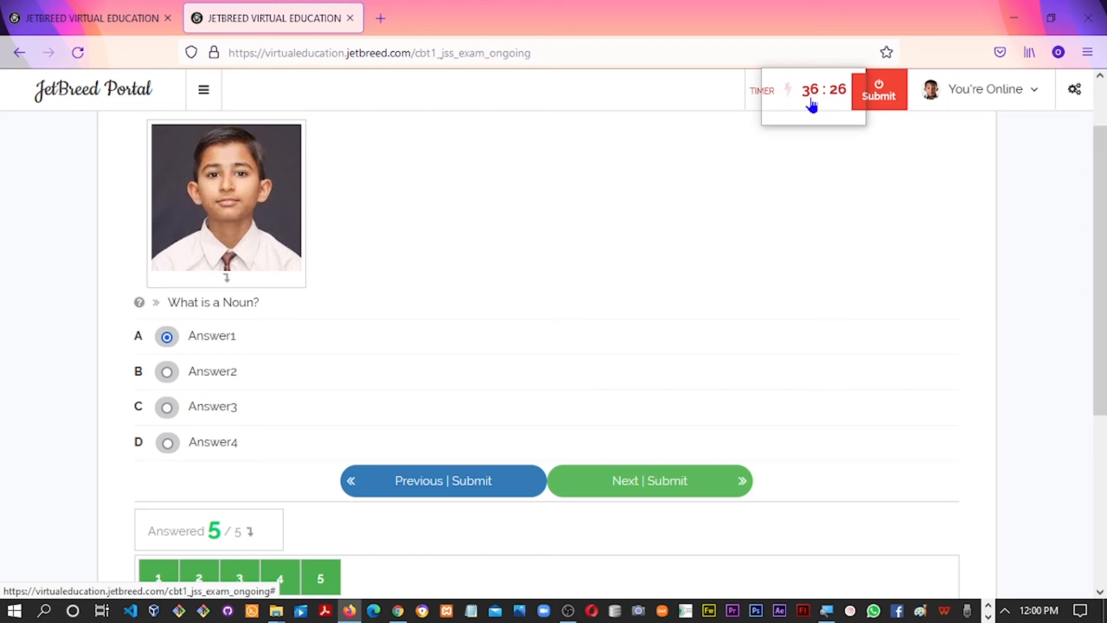
End and submit the test, review the 6/10 result analysis, then return to the admin window
click(876, 102)
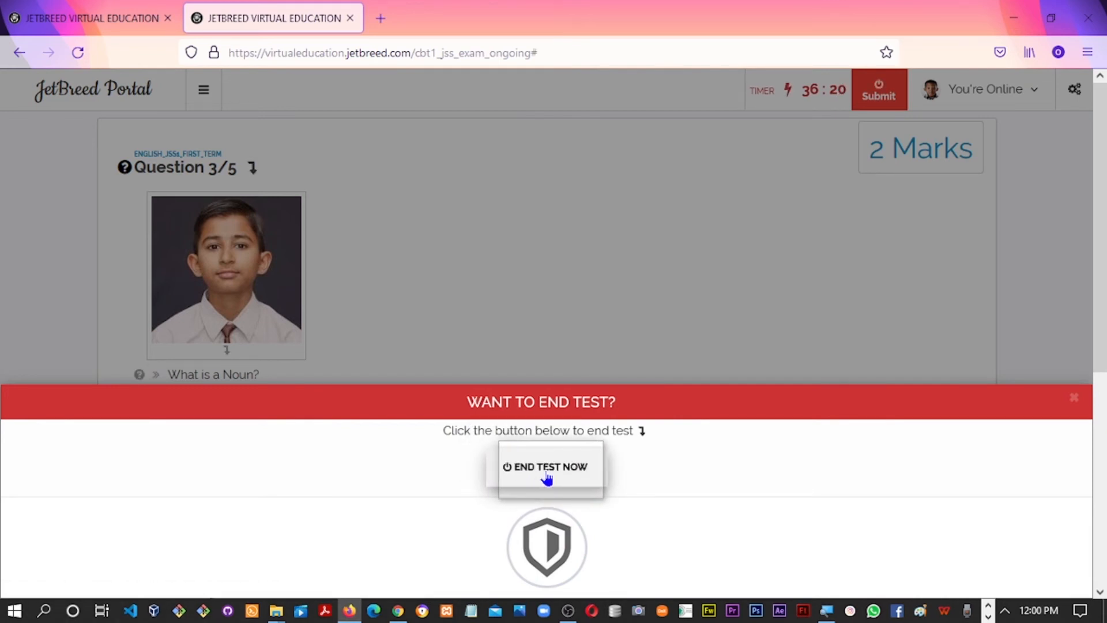
click(547, 472)
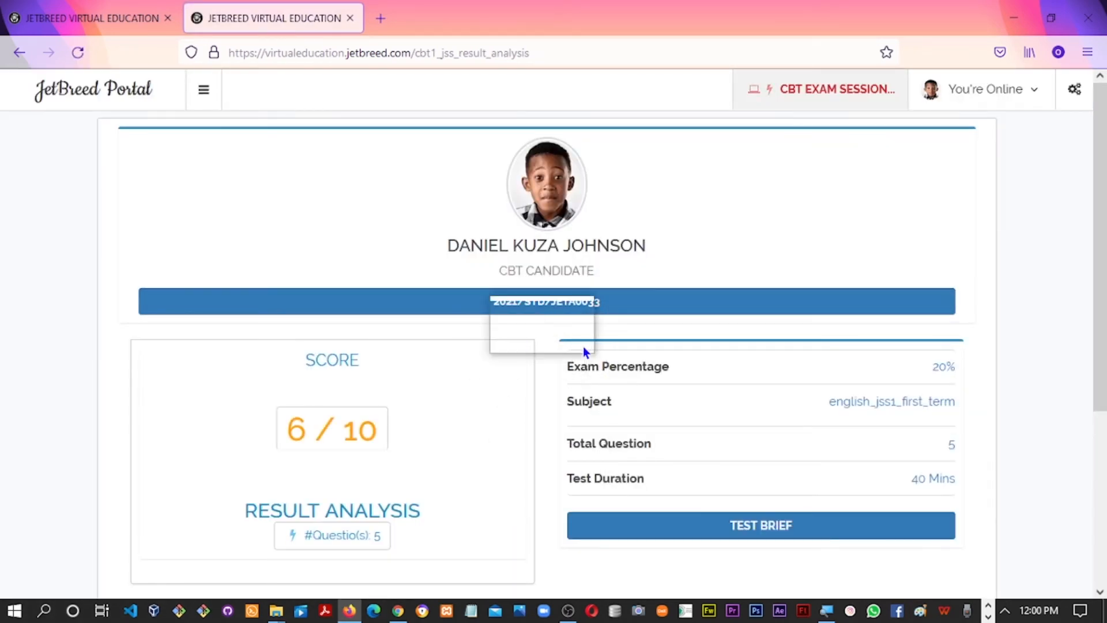
scroll(1102, 287, down, 2)
scroll(1101, 286, down, 2)
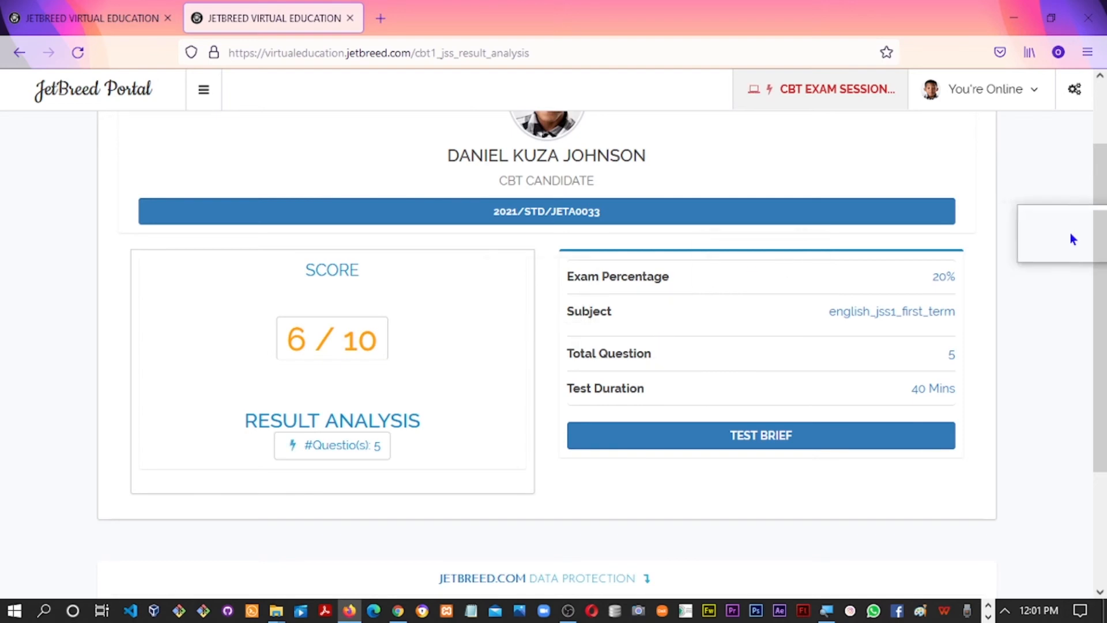
scroll(1105, 253, up, 3)
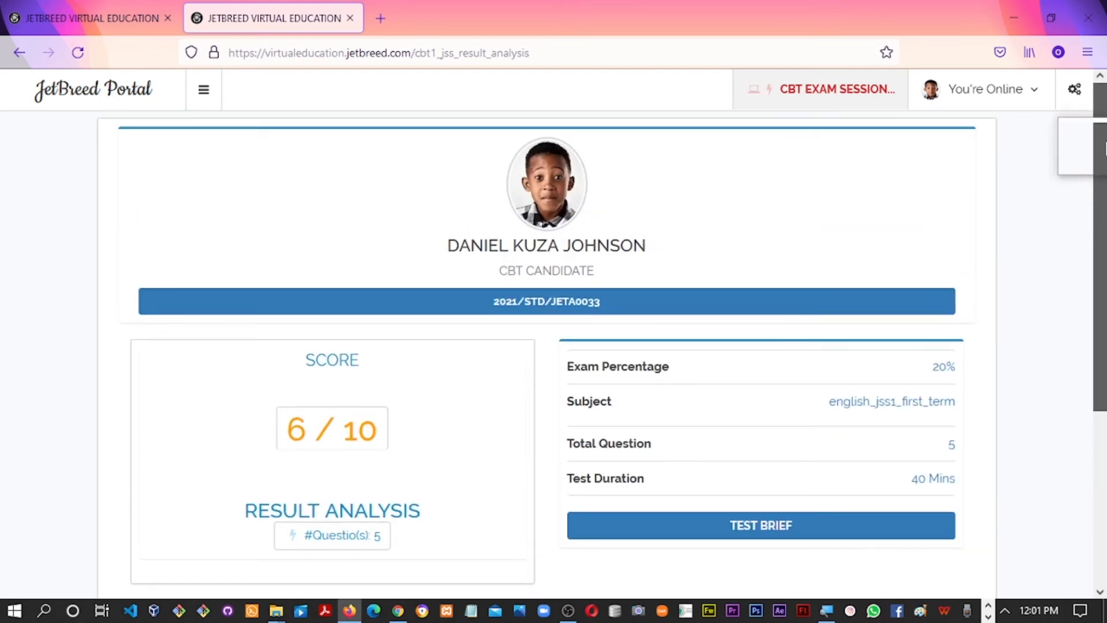
scroll(1101, 190, down, 3)
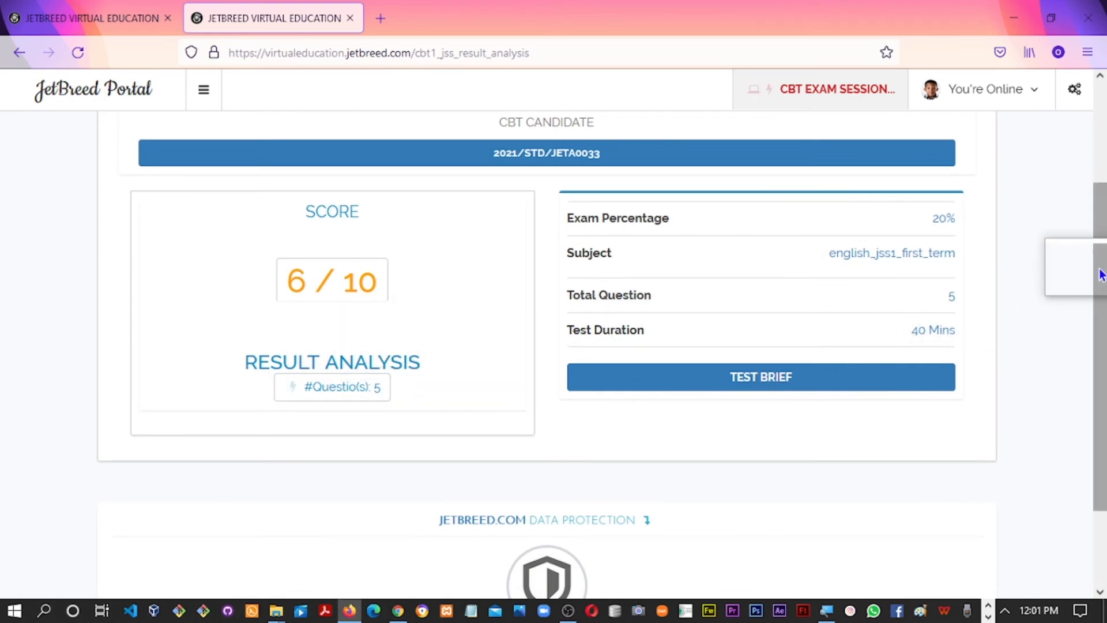
scroll(1102, 306, down, 1)
scroll(1098, 276, up, 1)
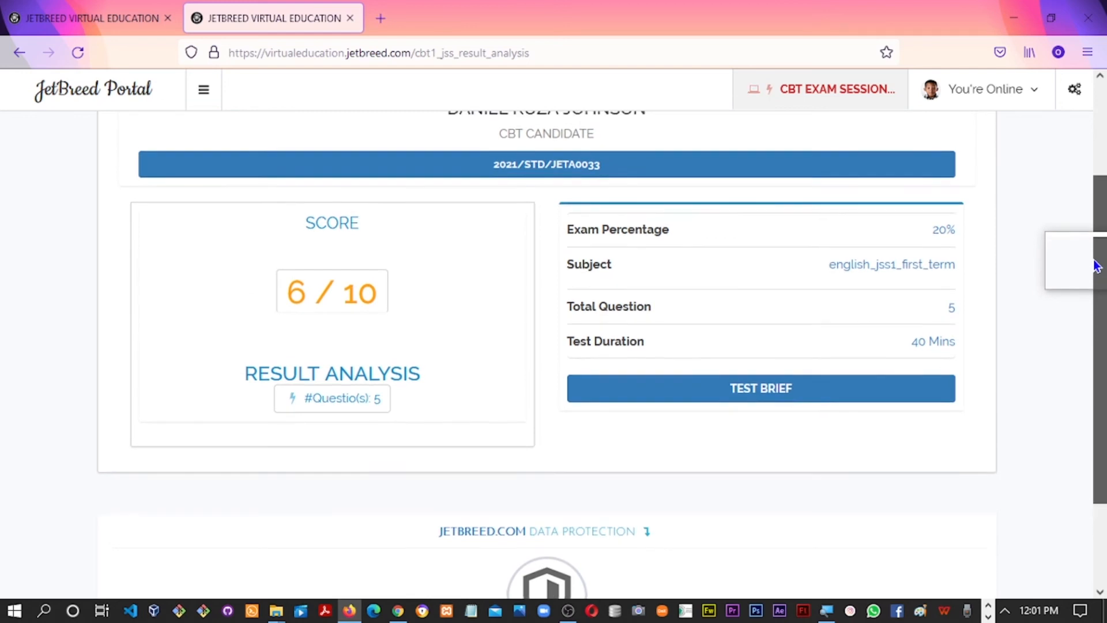
key(alt+Tab)
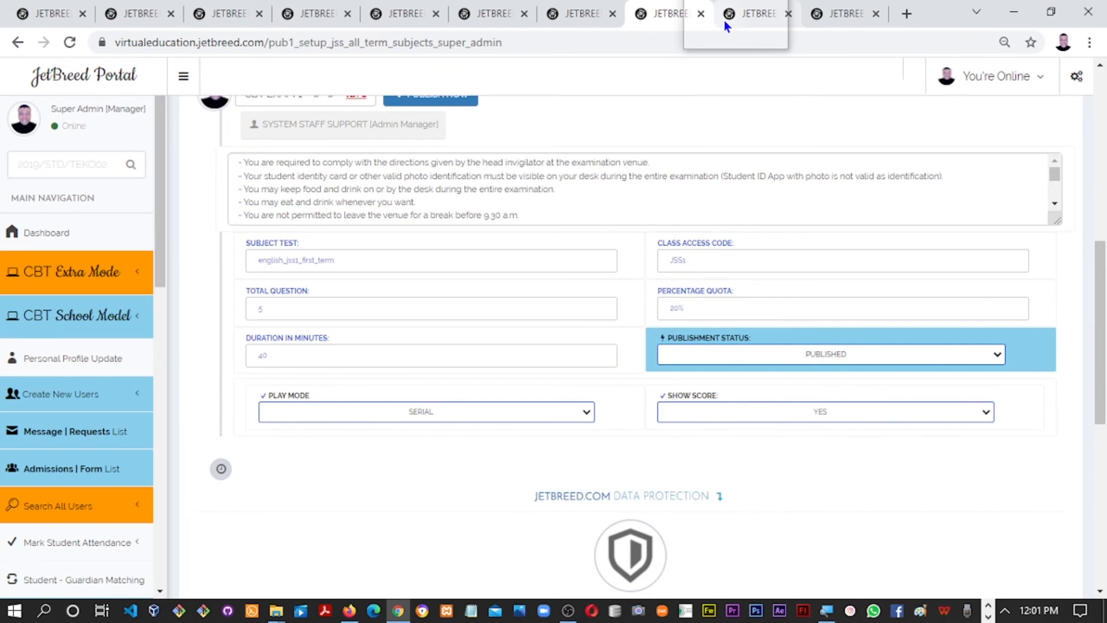
Expand CBT School Model and reload the JSS 1A English performance list to show the new 6 score
click(724, 22)
drag(1101, 242, 1103, 193)
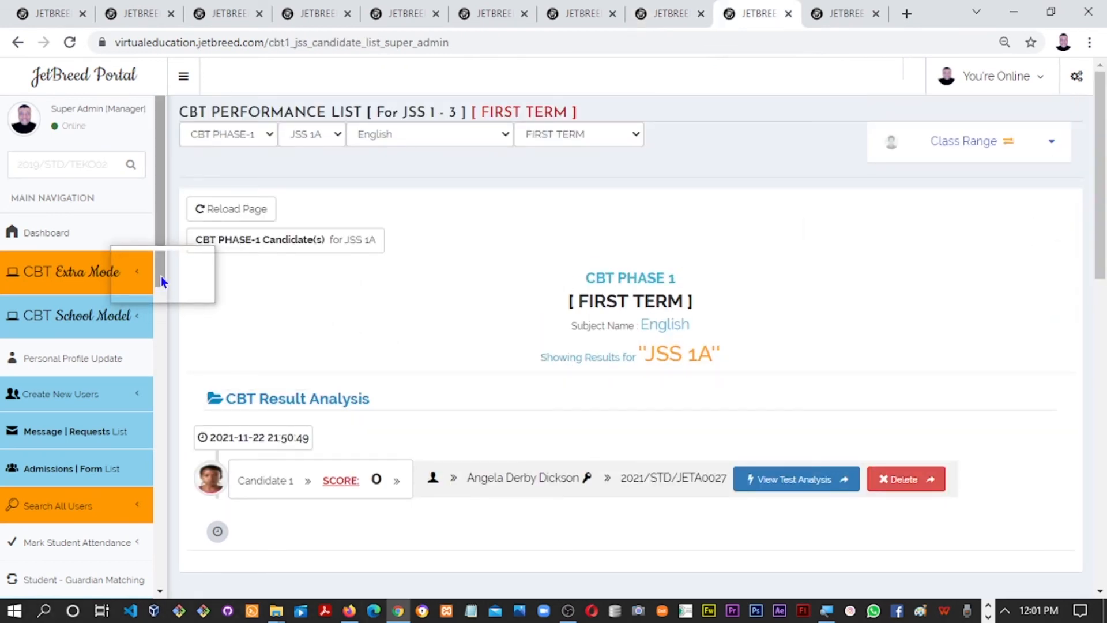
scroll(161, 294, down, 1)
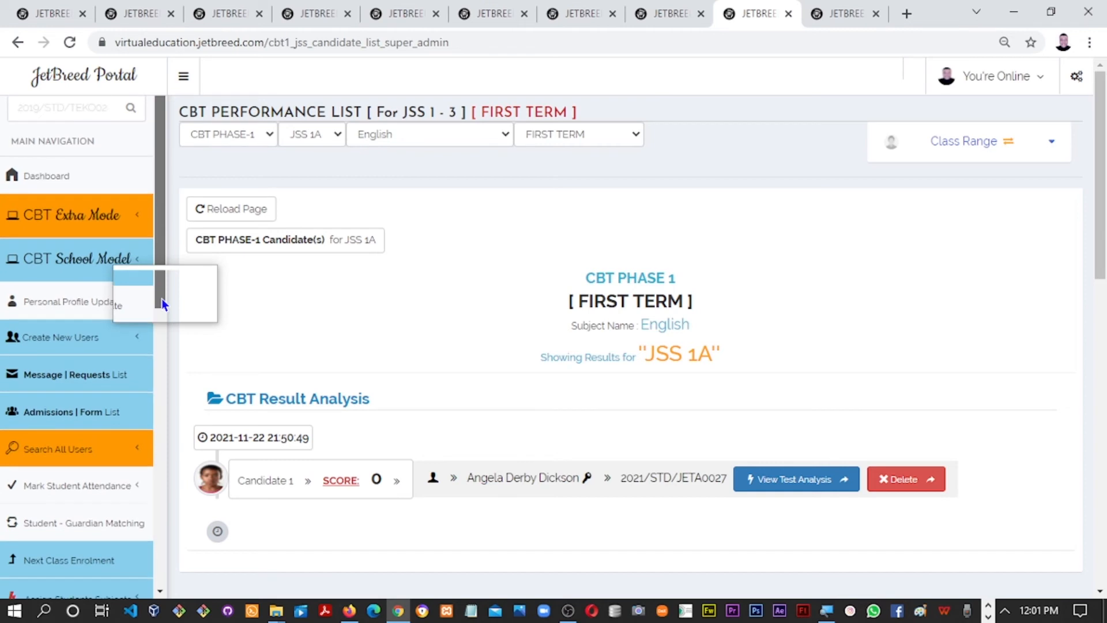
click(128, 268)
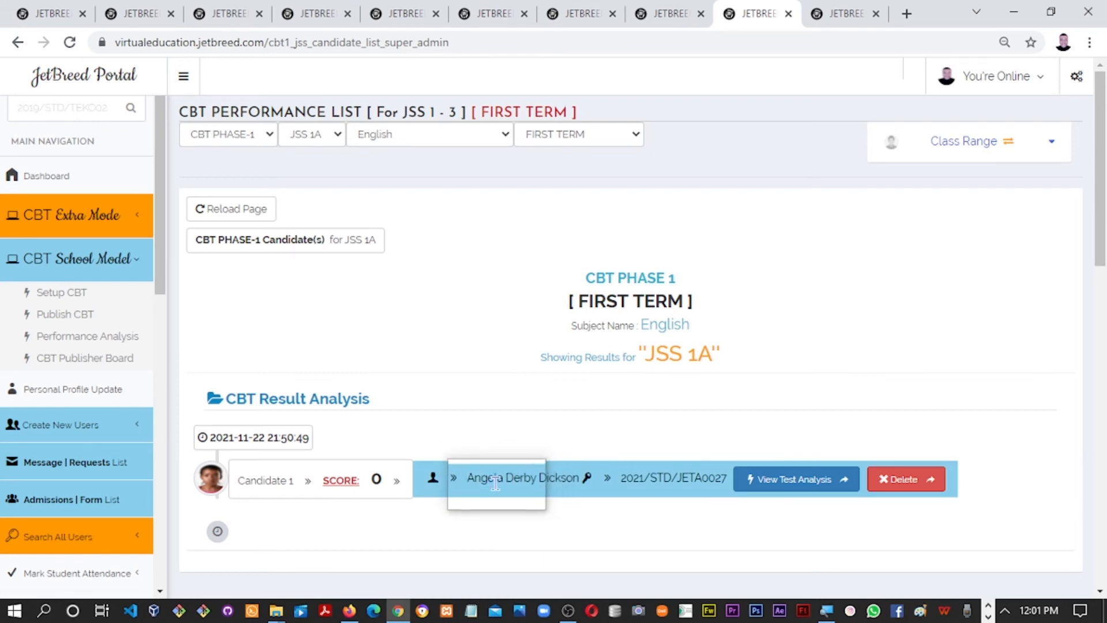
click(233, 216)
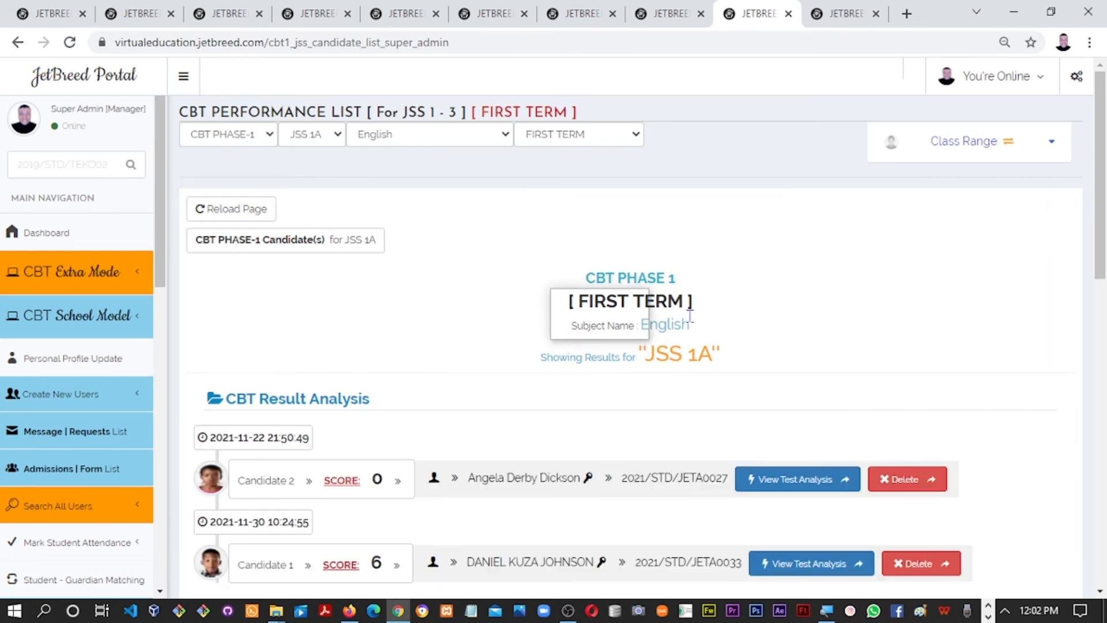
scroll(1103, 251, down, 3)
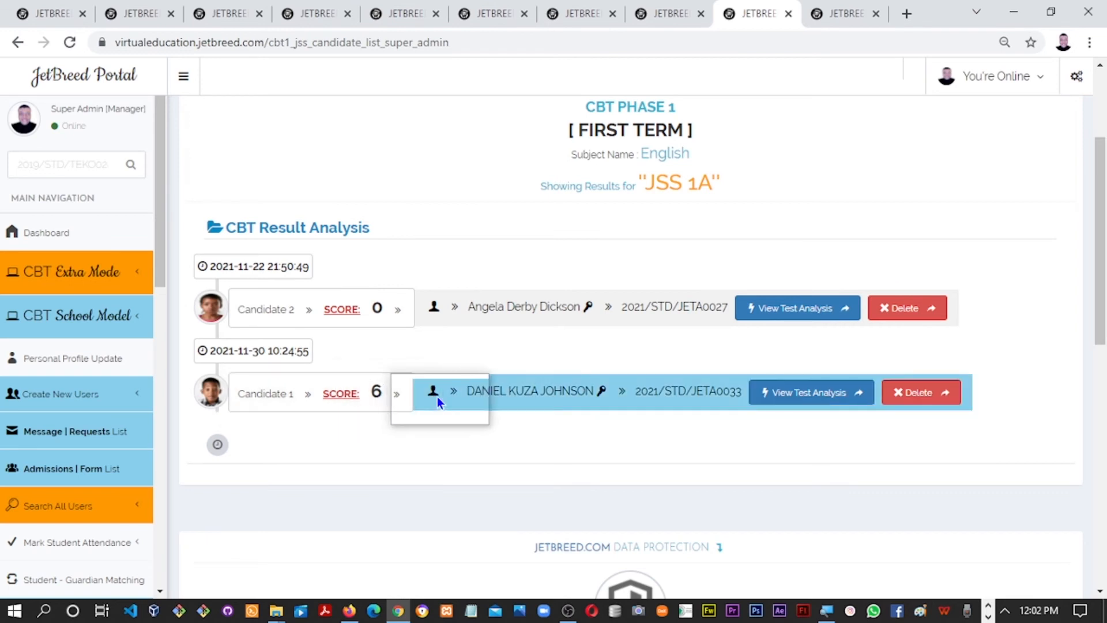
Open Candidate 1's 6/10 test analysis in a new tab, review it, and return to the candidate list
click(811, 401)
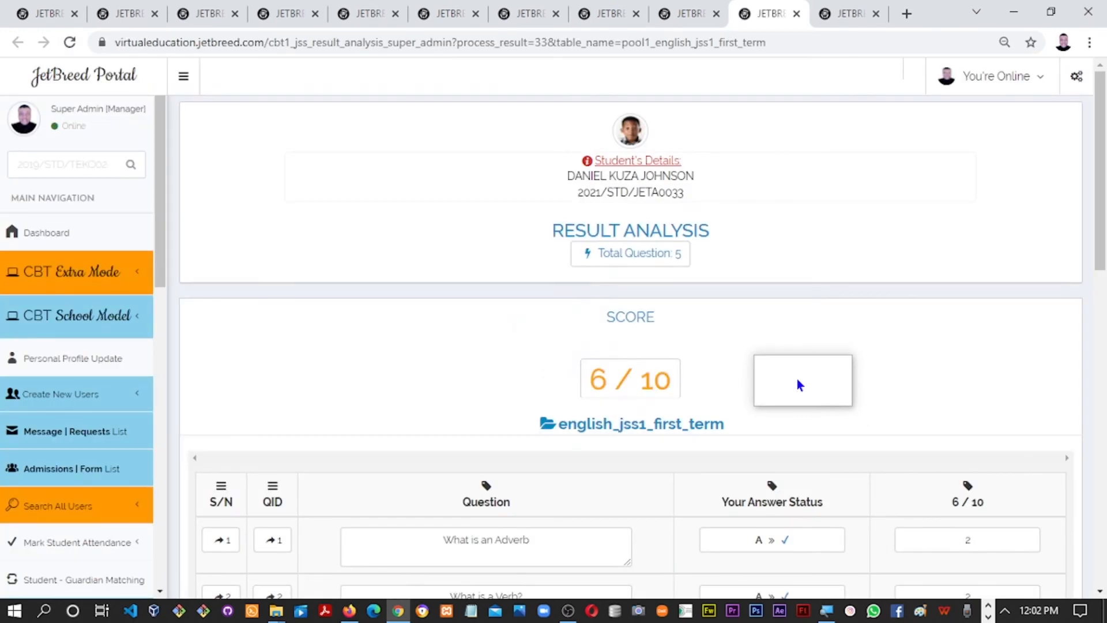
drag(799, 383, 1082, 304)
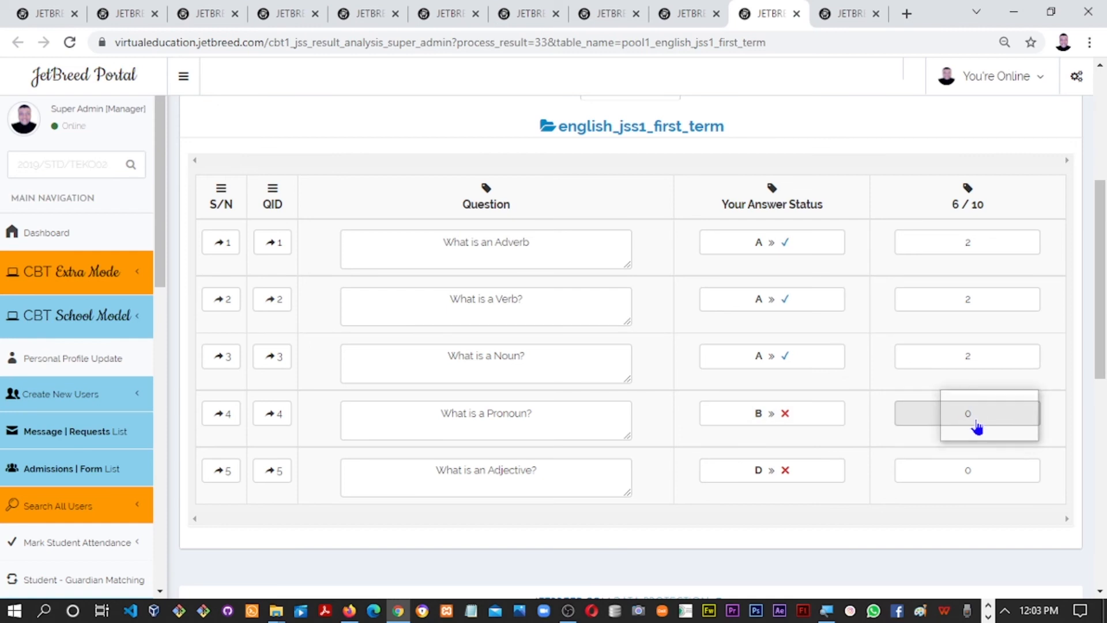
scroll(977, 427, up, 2)
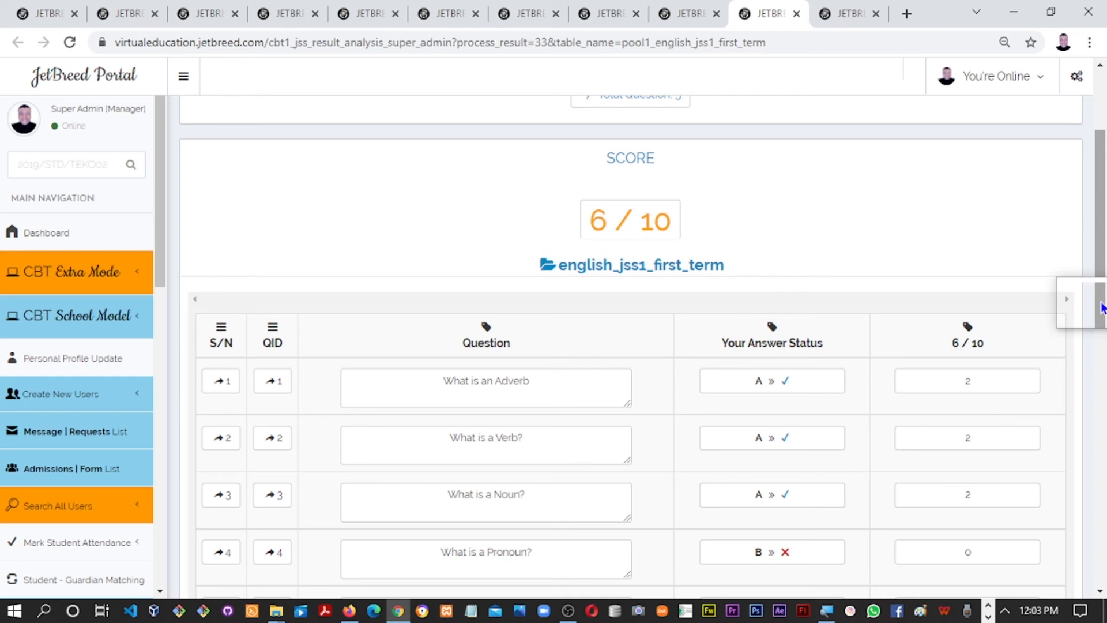
click(687, 15)
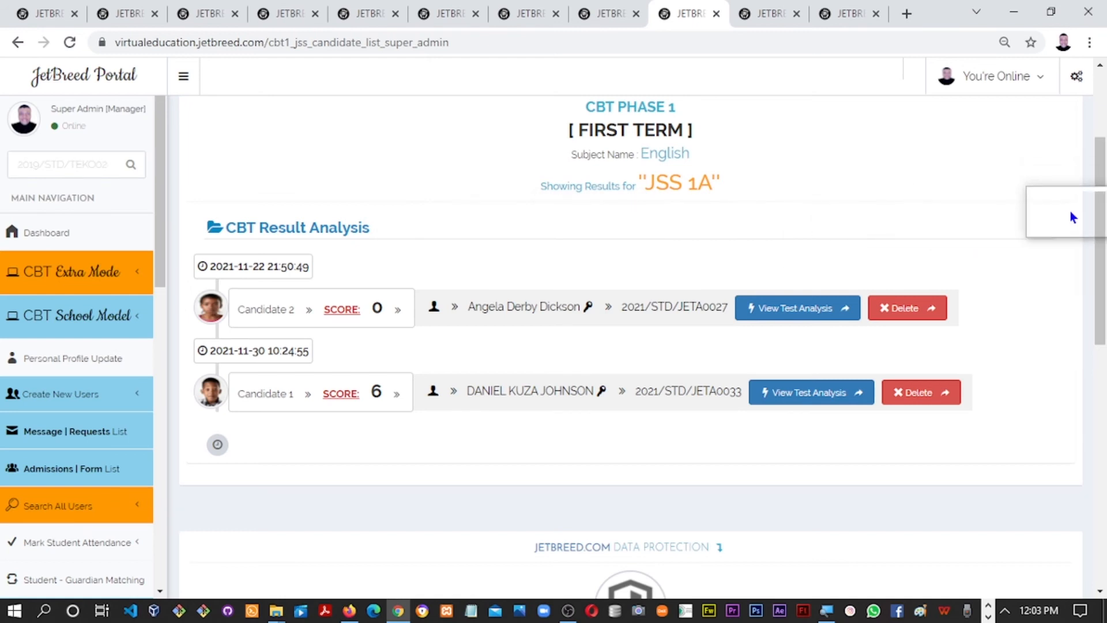
drag(1101, 222, 1102, 228)
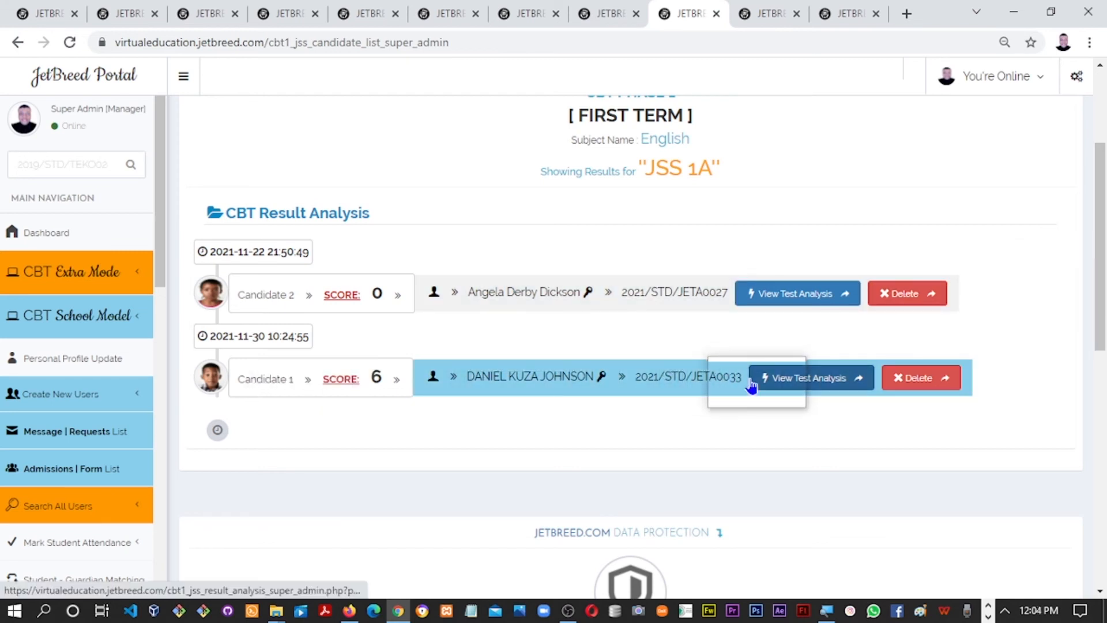
In the student window, retry the exam with the access code and get ACCESS DENIED, then return to the admin
key(alt+Tab)
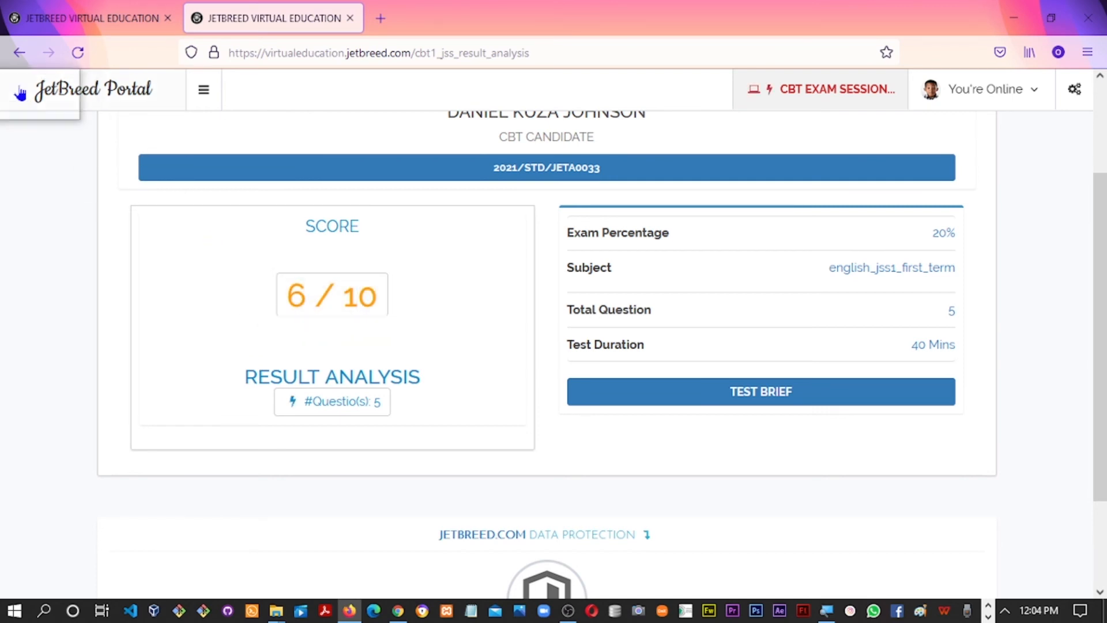
click(21, 54)
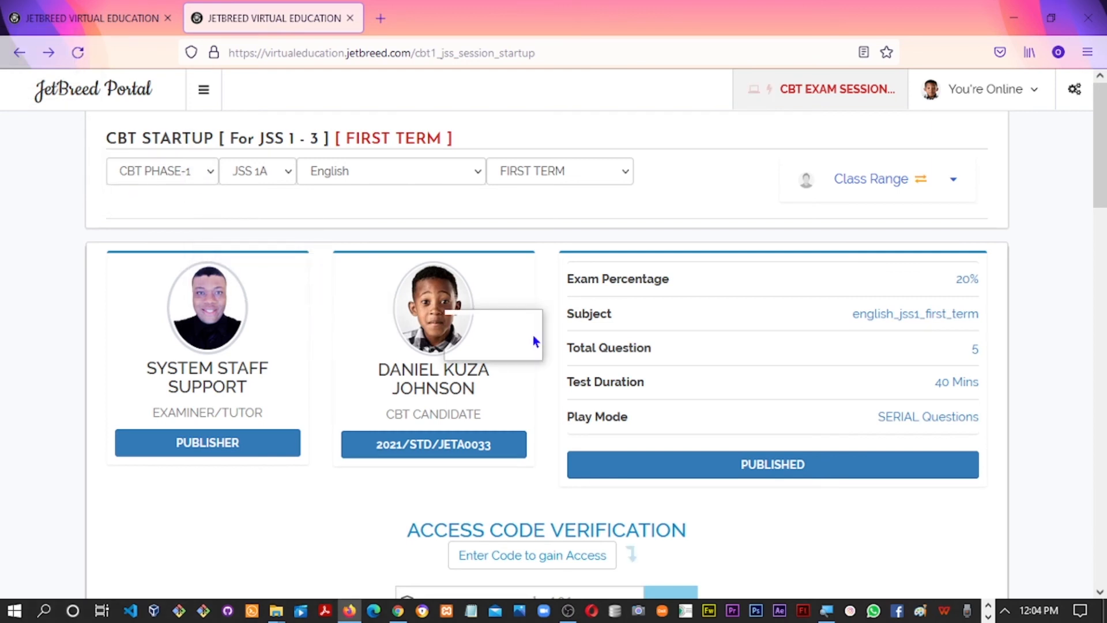
drag(1105, 190, 1102, 232)
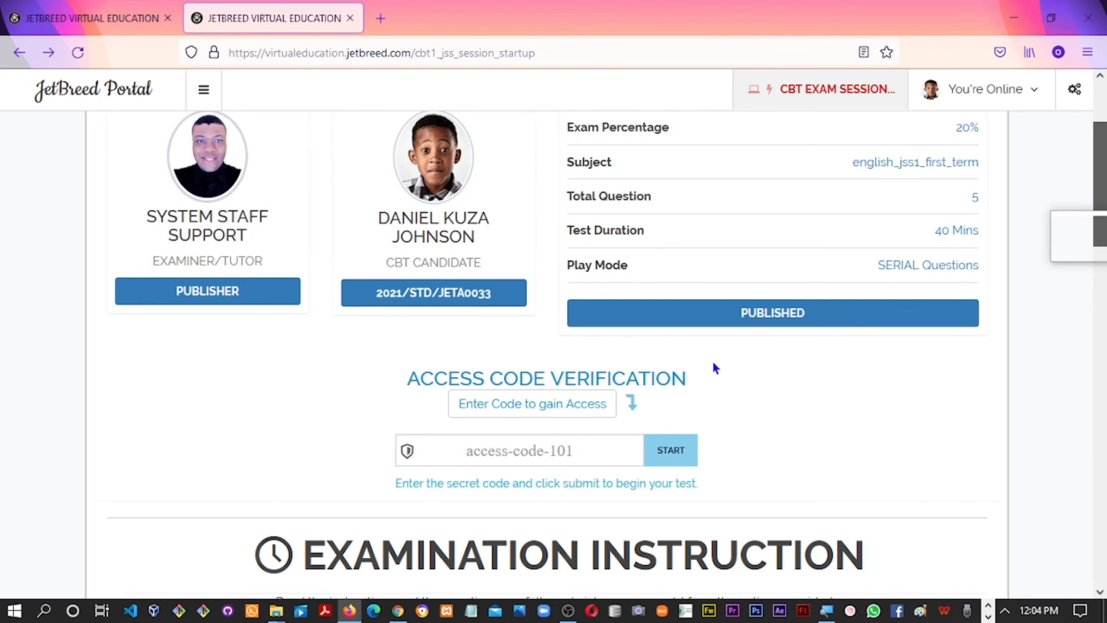
click(538, 443)
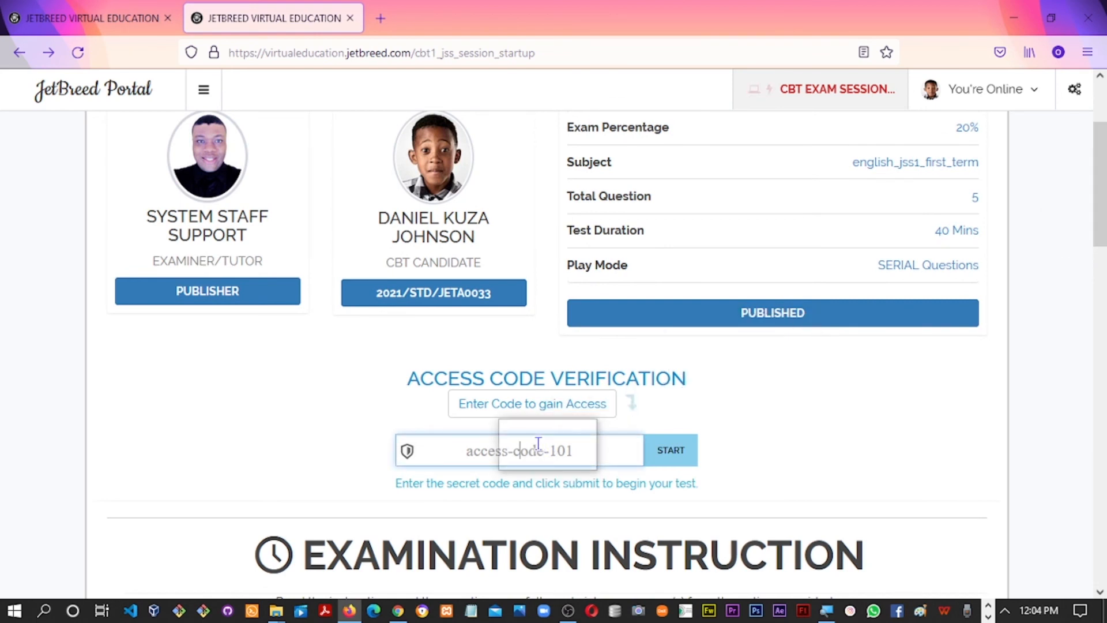
text(jss1)
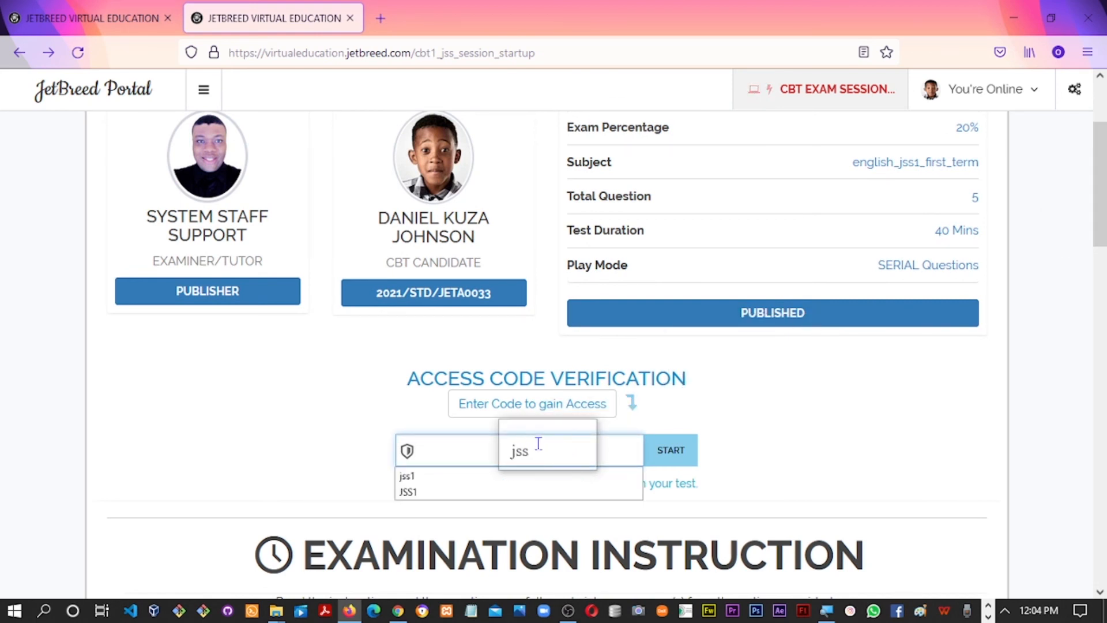
click(671, 451)
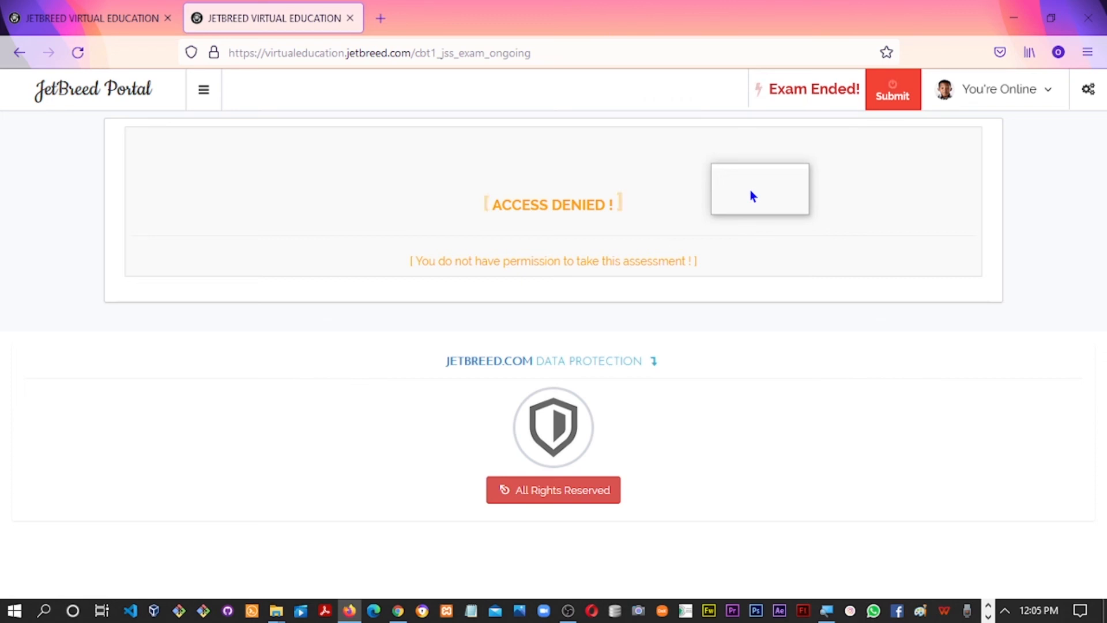
key(alt+Tab)
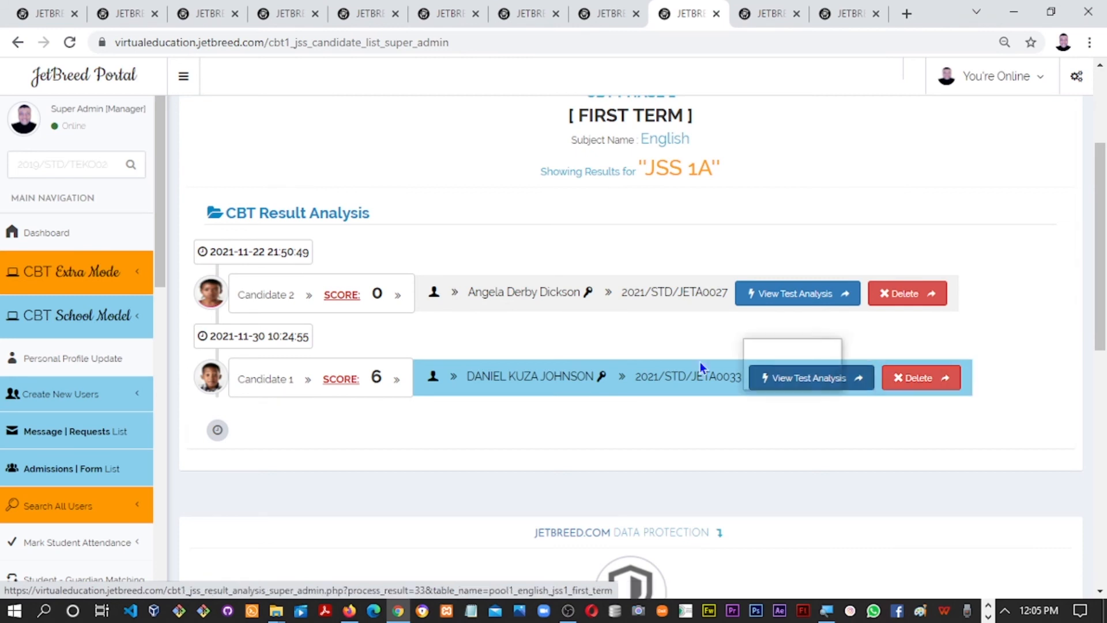
Permanently delete Candidate 1's 6-scoring English CBT record, confirming the Danger dialog and alert
click(907, 383)
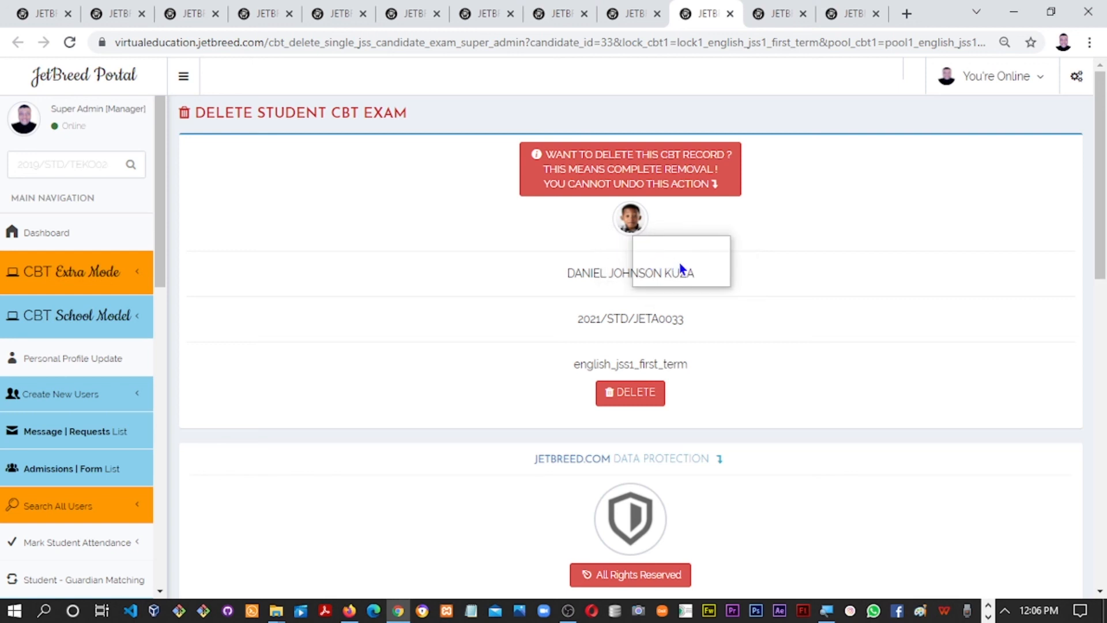
click(632, 396)
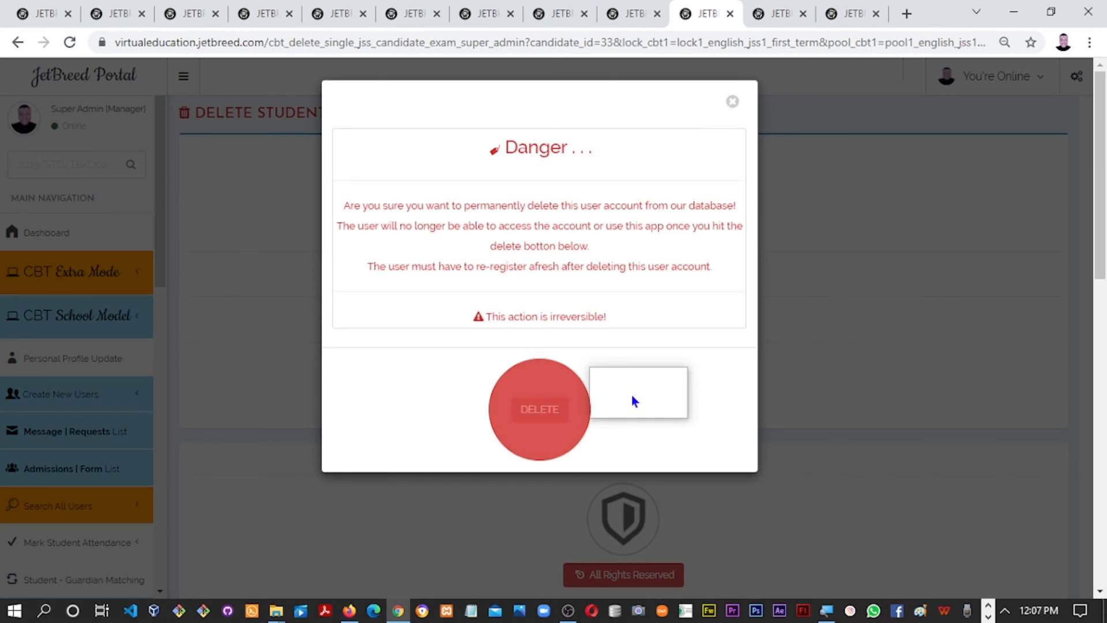
click(540, 413)
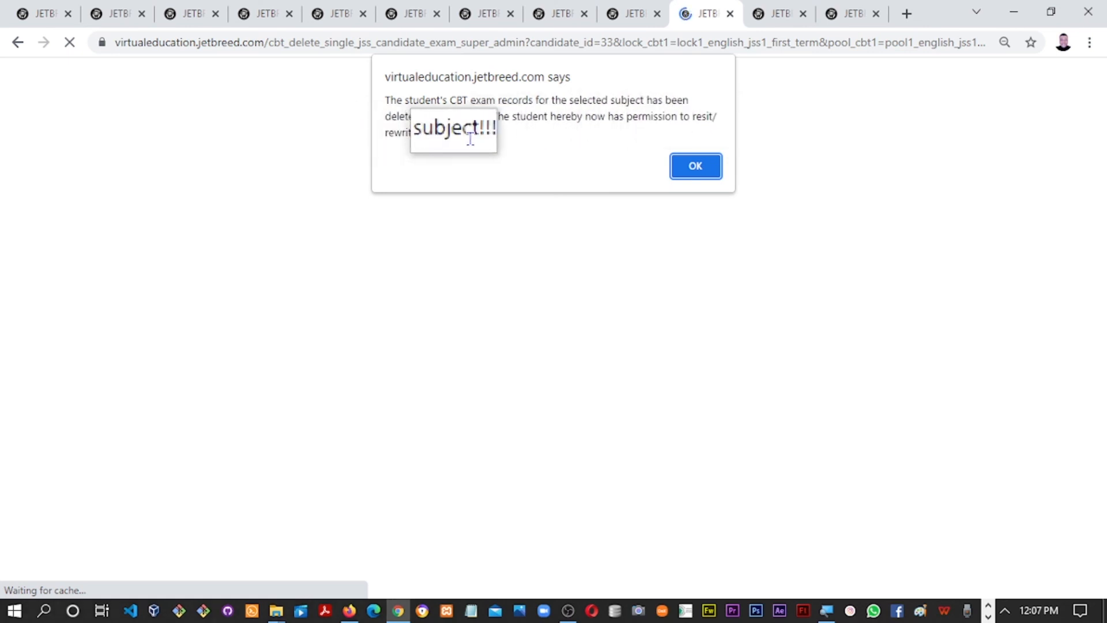
click(697, 171)
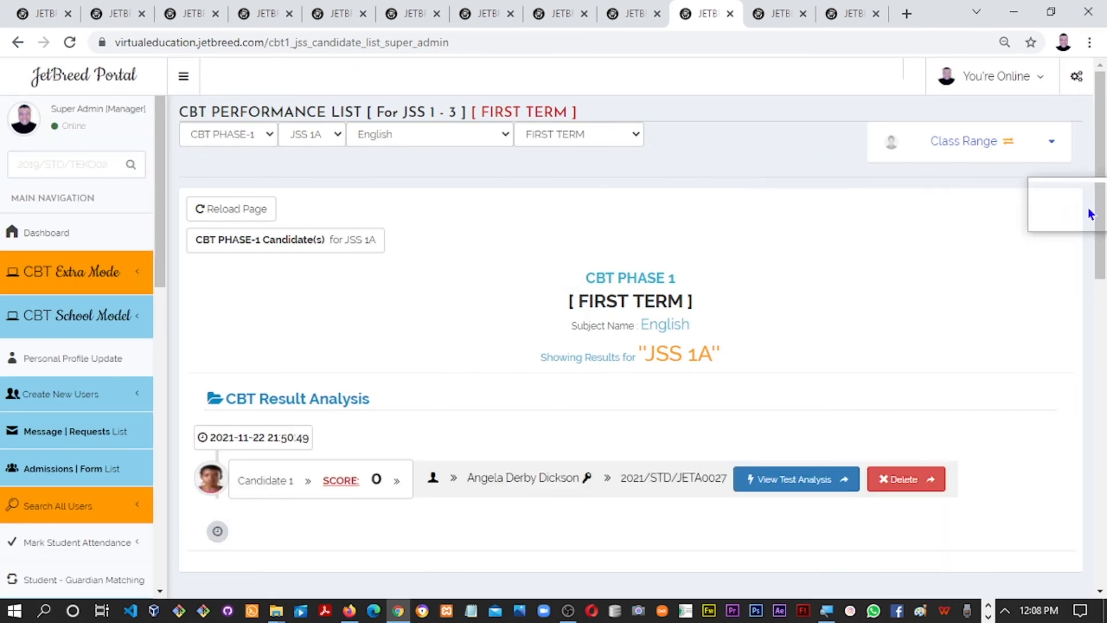
Check that only the 0-score candidate remains, then bring the student's Access Denied window forward
drag(1095, 222, 1097, 275)
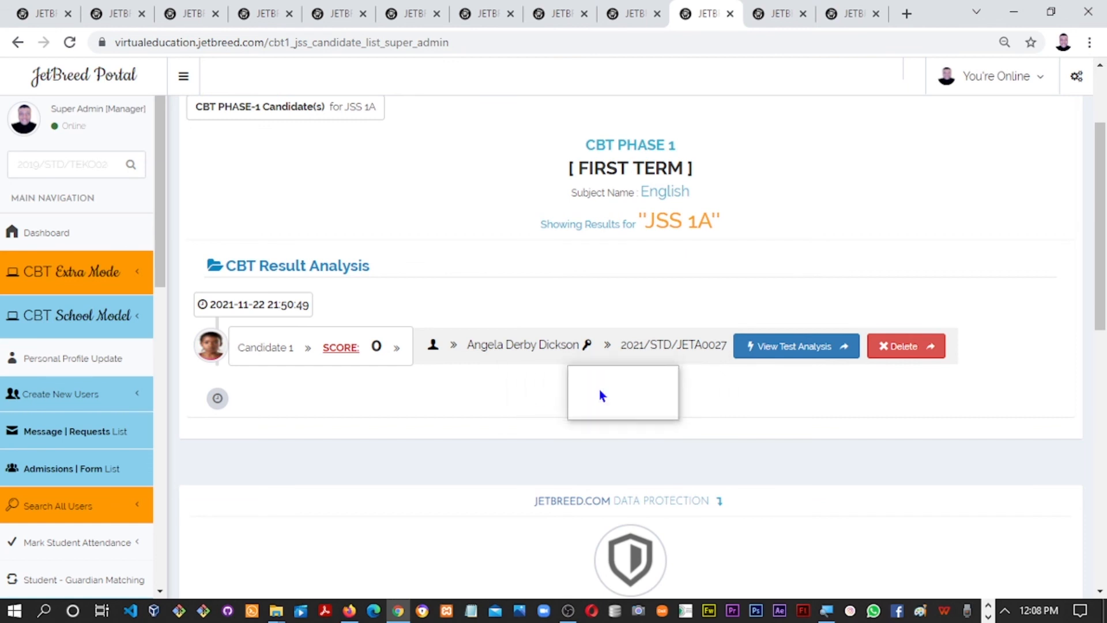
key(alt+Tab)
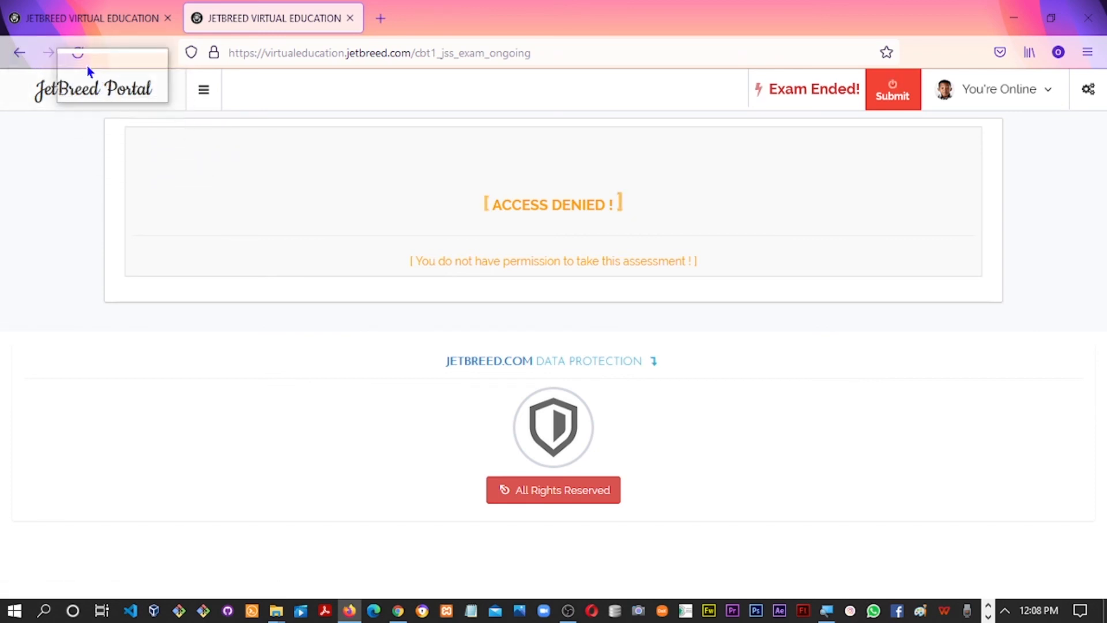
Reload the Access Denied page so the English exam reopens at Question 1/5
click(85, 61)
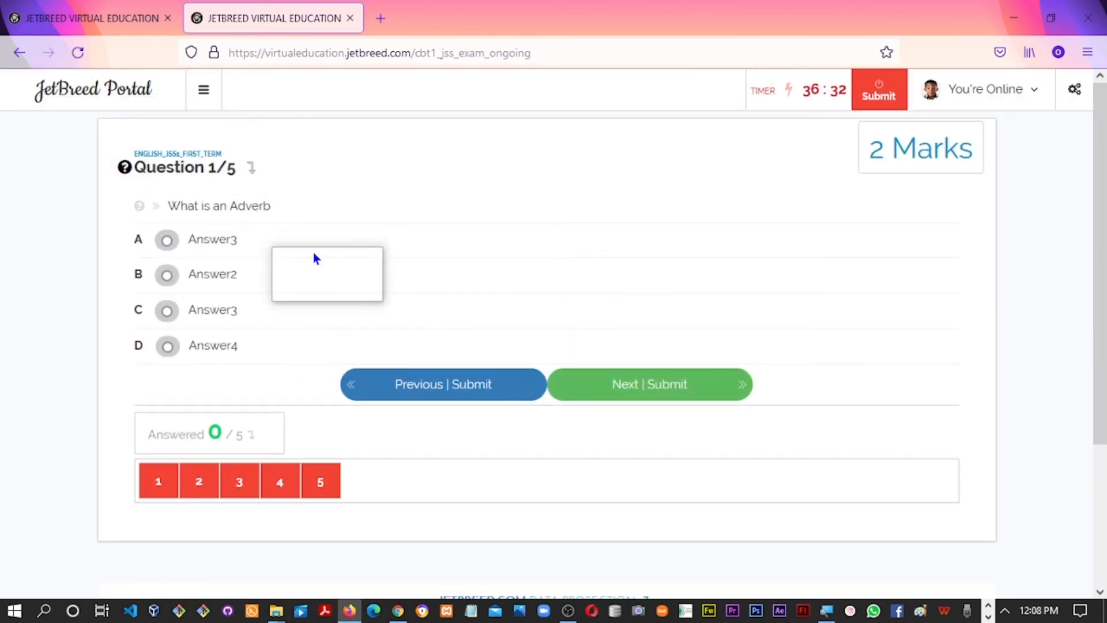
Answer questions 1–3 (Adverb, Verb, Noun) with option A, submitting each answer
click(165, 241)
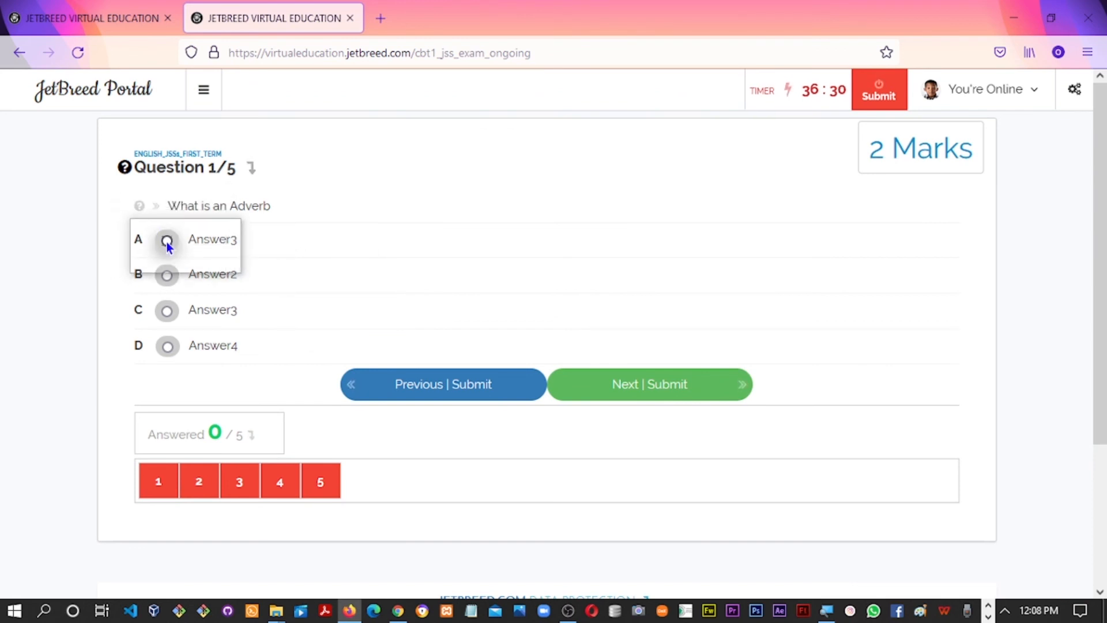
click(653, 386)
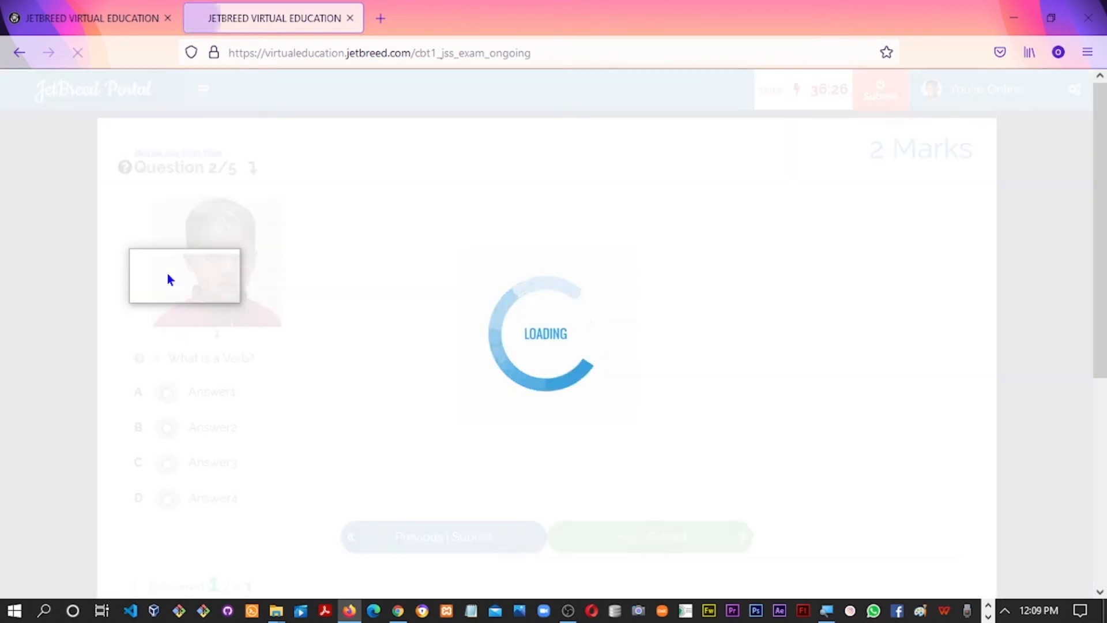
click(168, 392)
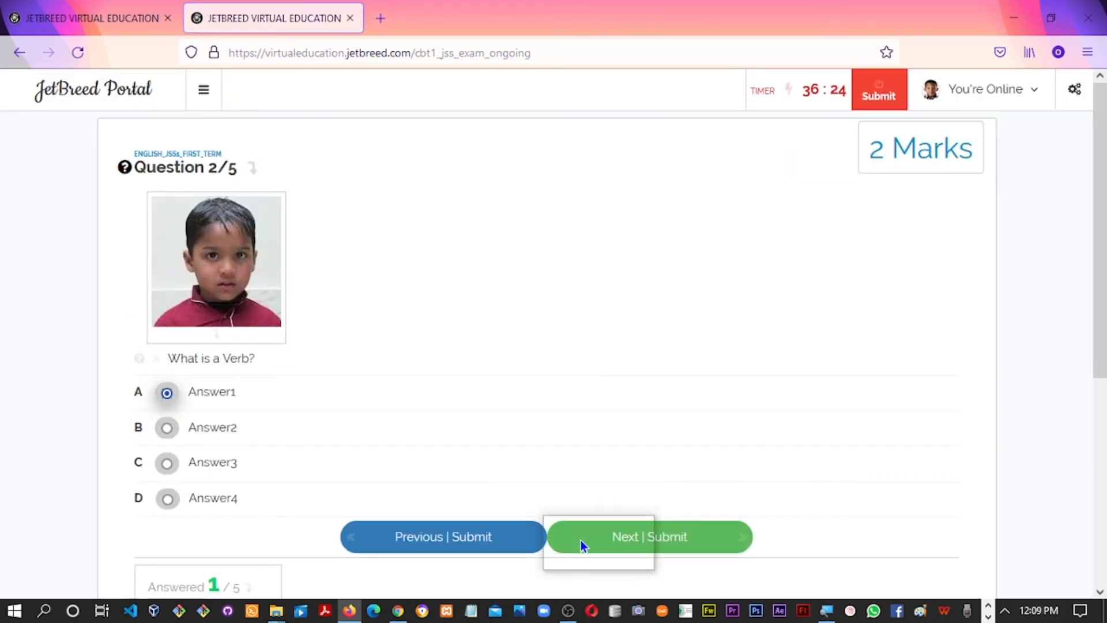
click(636, 544)
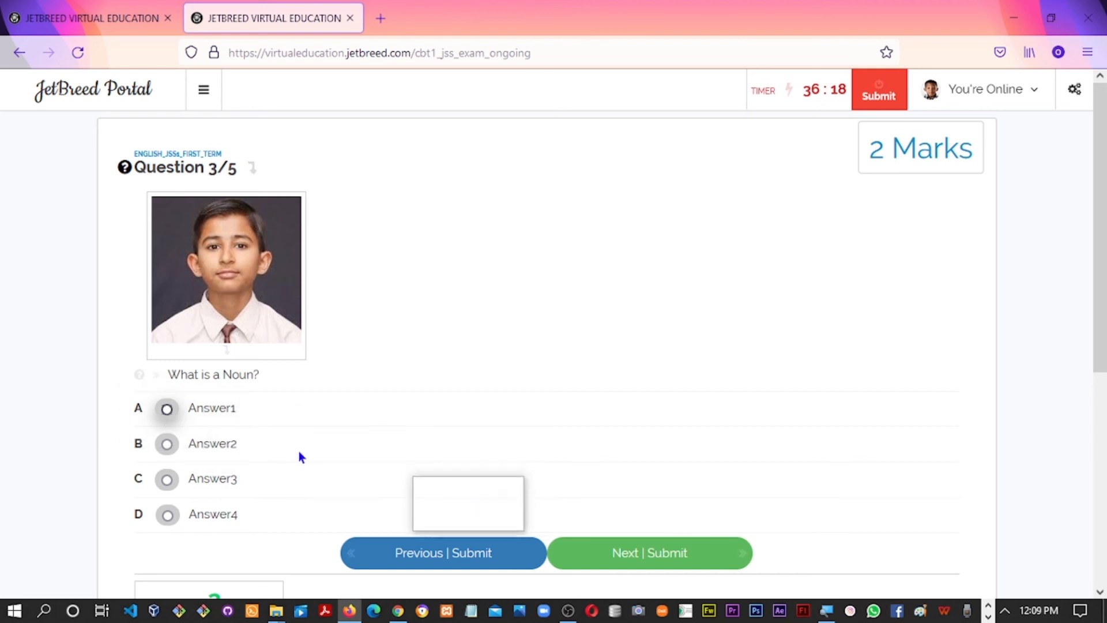
click(173, 408)
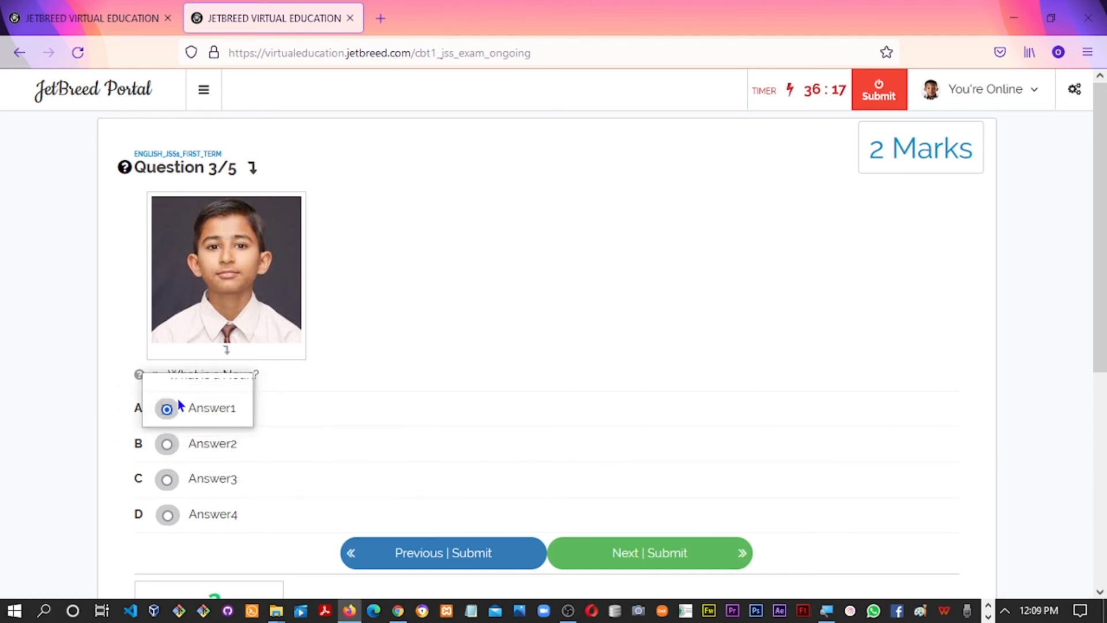
click(580, 553)
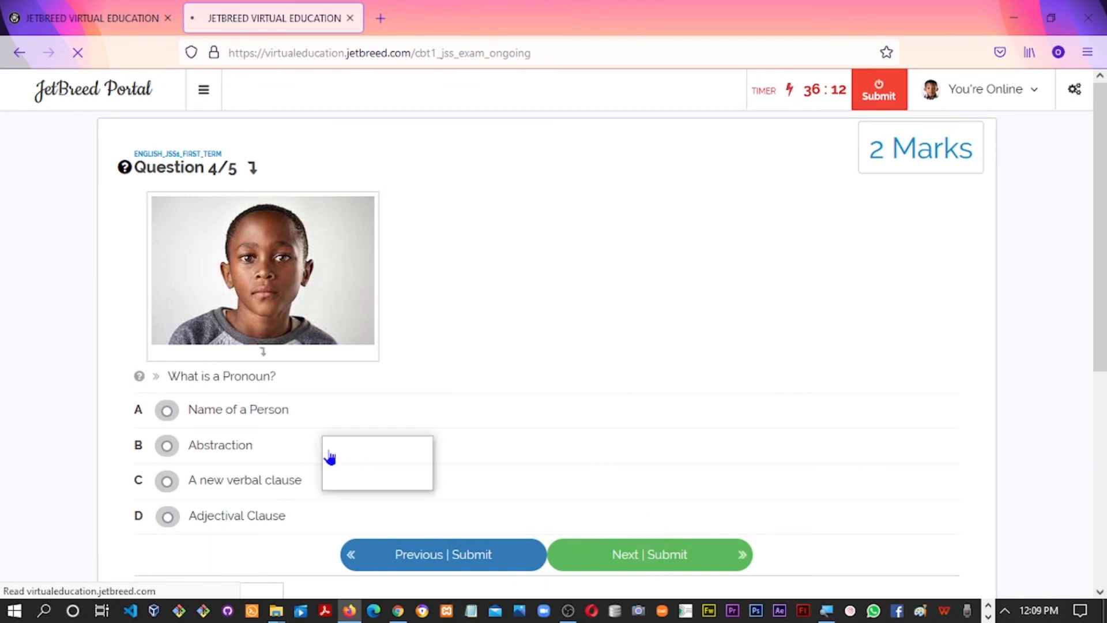
Answer question 4 with 'Name of a Person' and question 5 with 'Answer1', then return to question 1
click(166, 415)
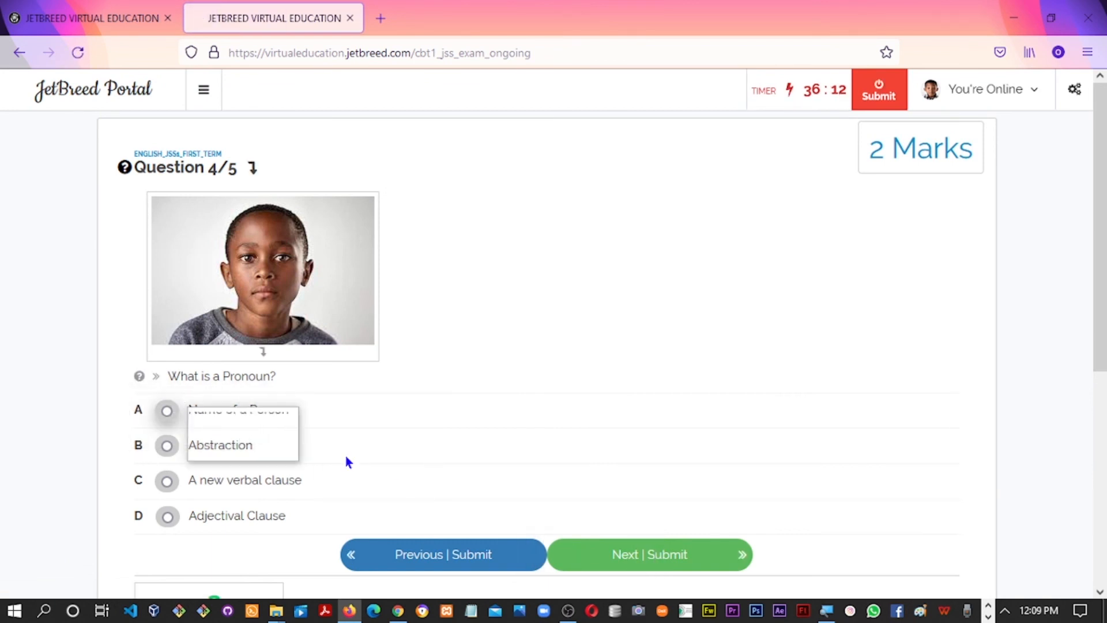
click(664, 568)
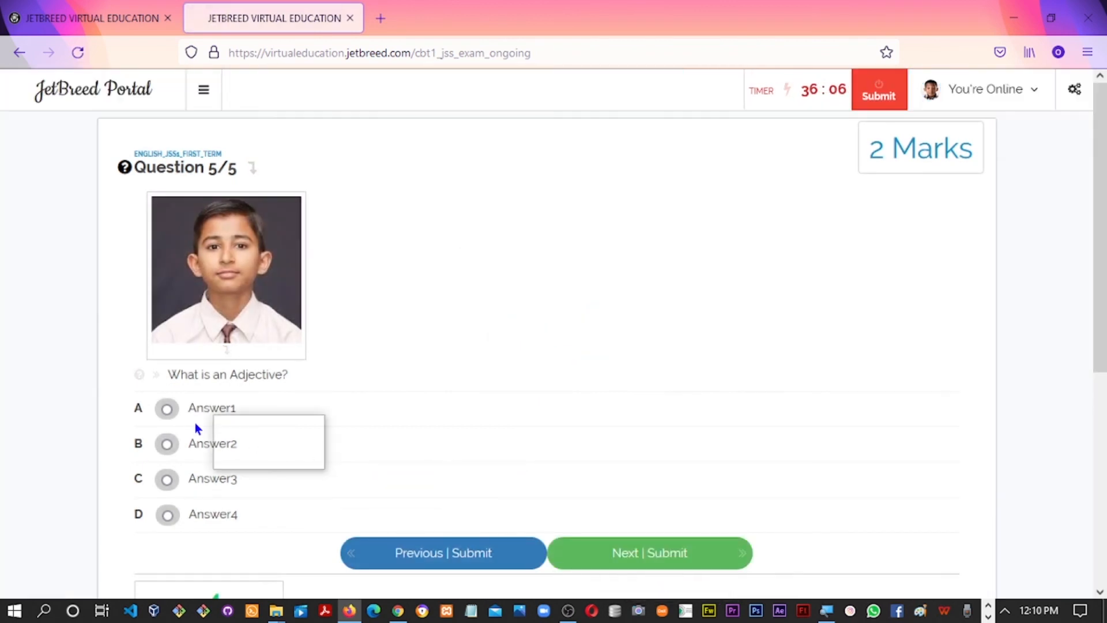
click(225, 426)
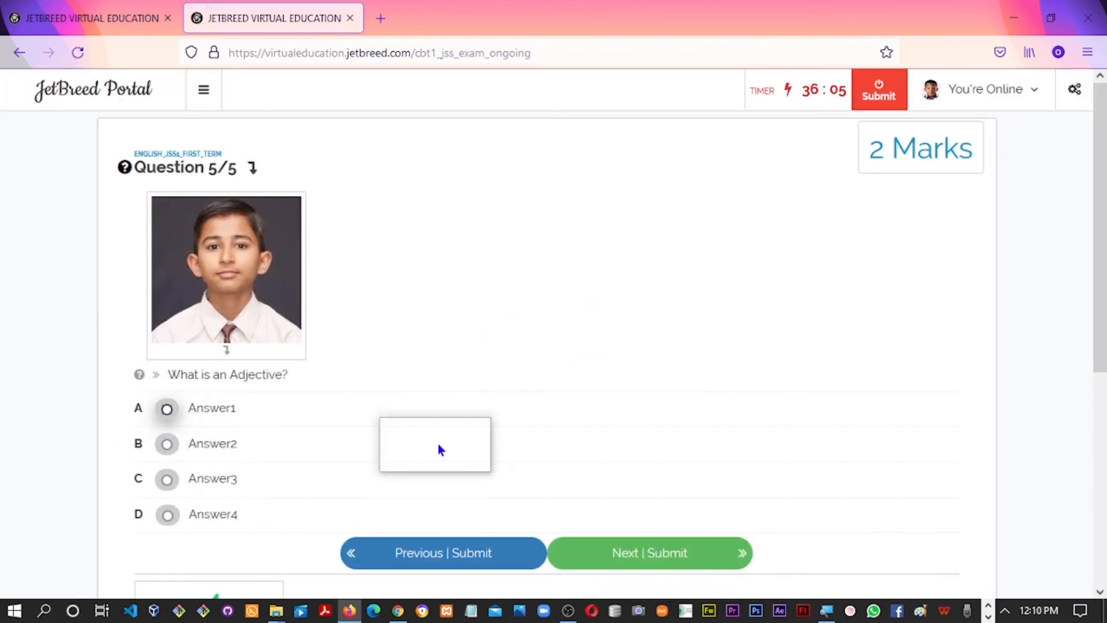
click(650, 564)
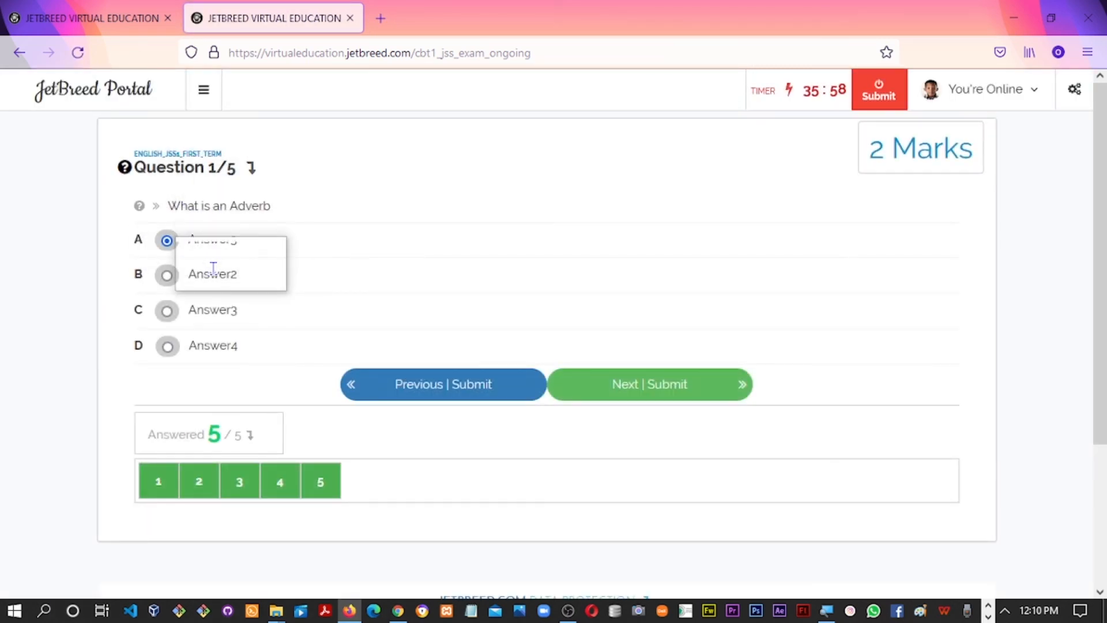
click(422, 392)
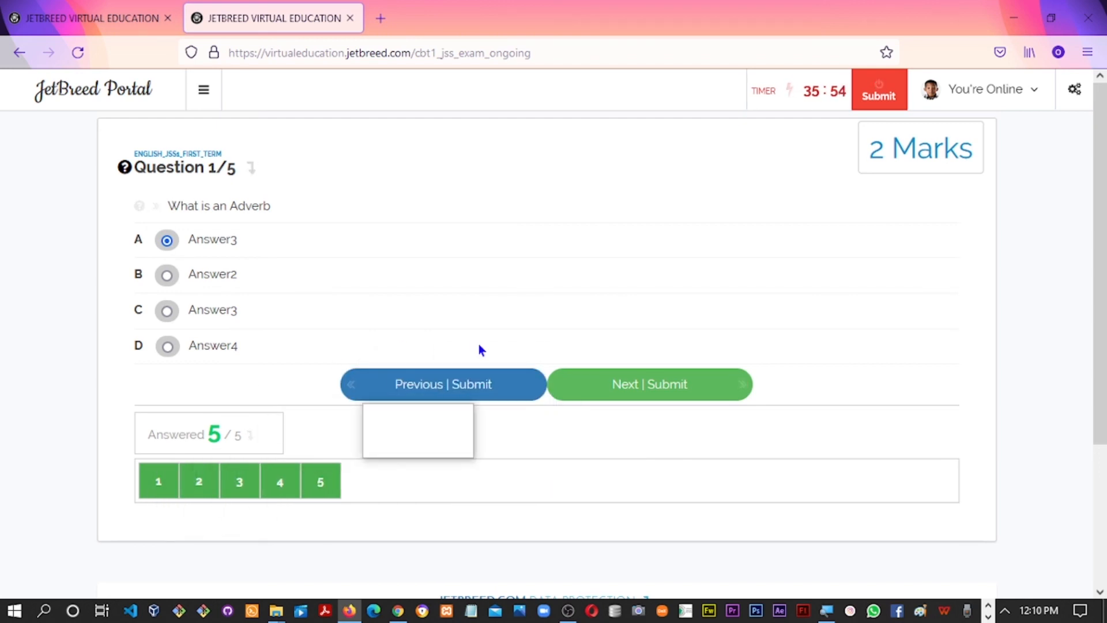
click(415, 383)
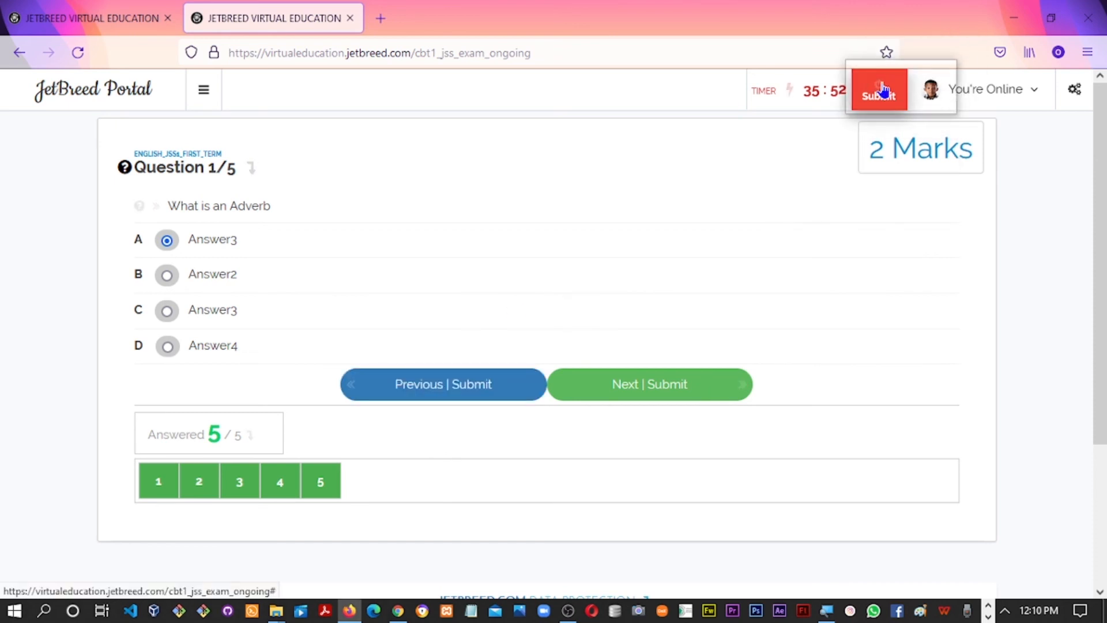
End the English test, review the 10/10 score, and return to the admin's JSS 1A candidate list
click(901, 103)
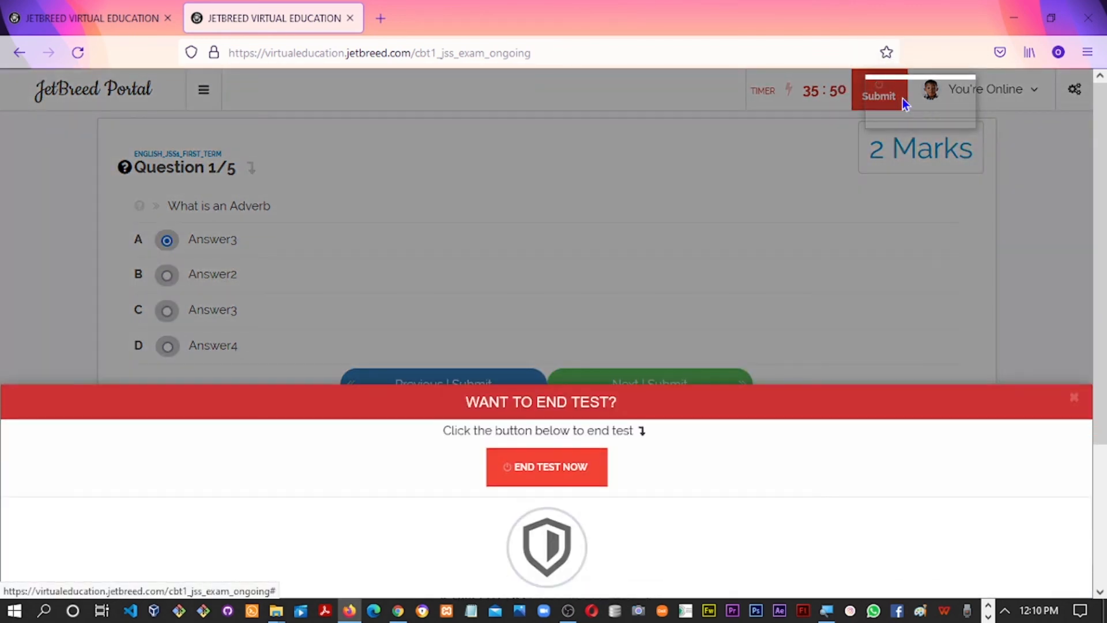
click(542, 469)
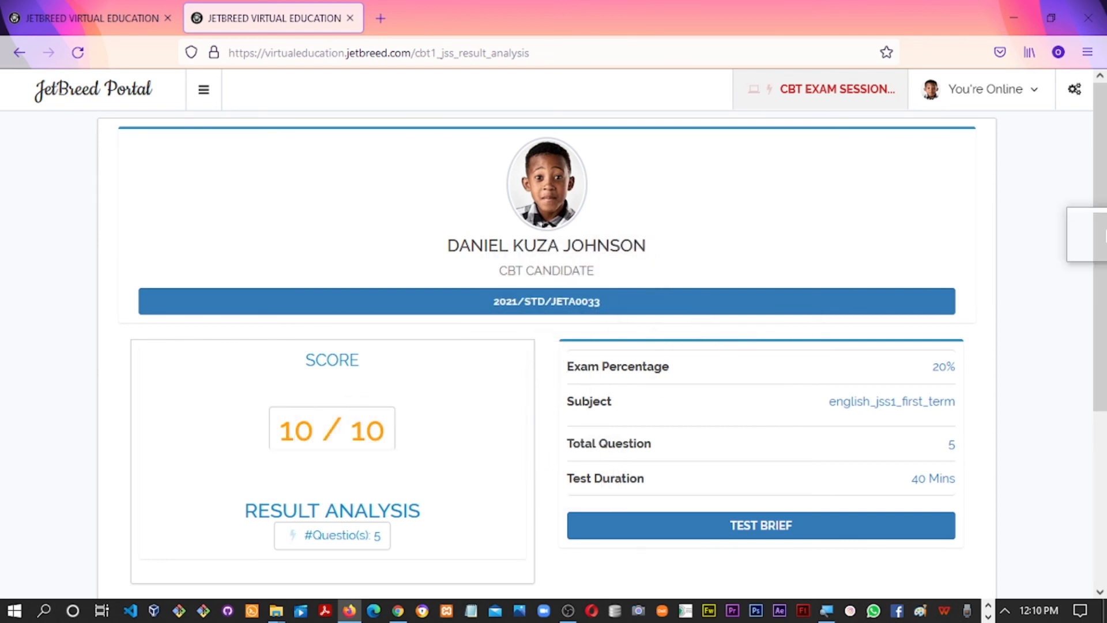
drag(1100, 235, 1102, 325)
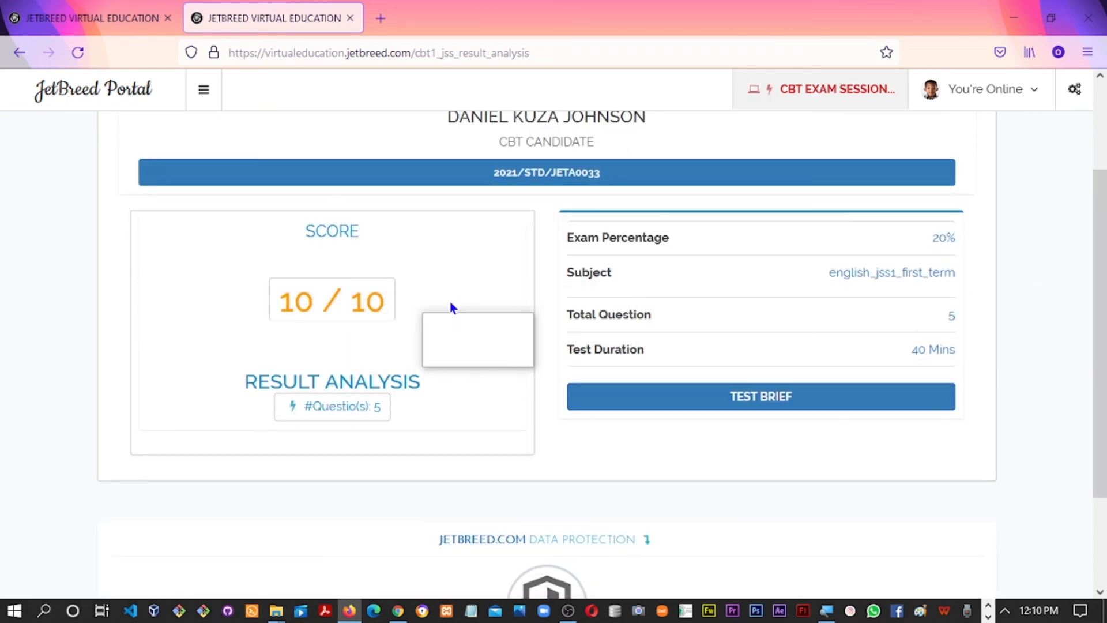
key(alt+Tab)
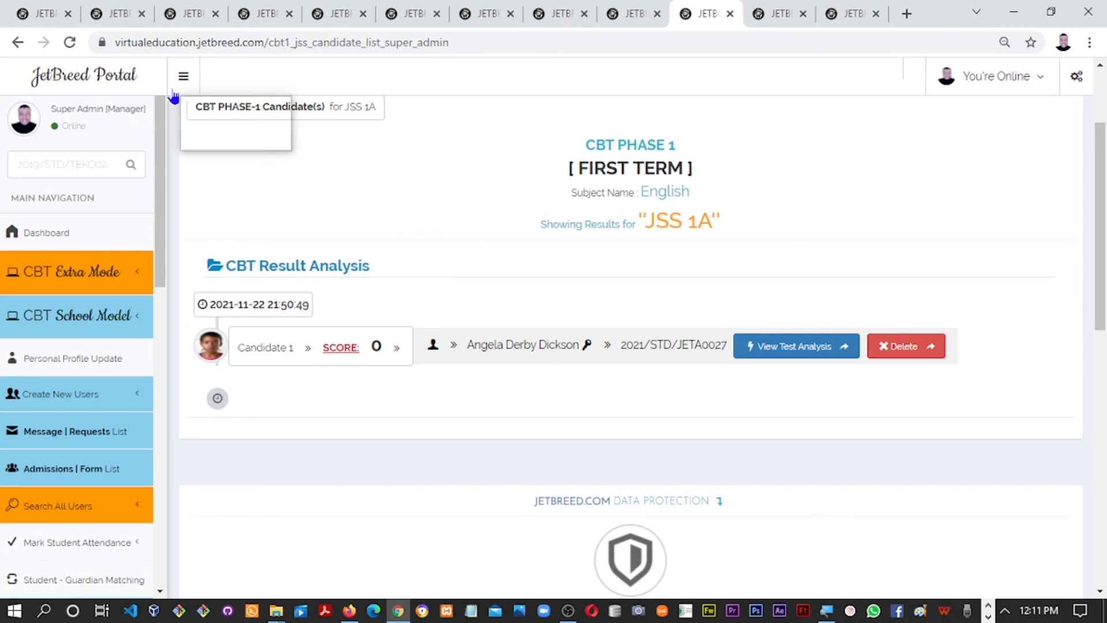
Refresh the JSS 1A results and check the new 10-score entry's test analysis, confirming all five answers correct
click(69, 42)
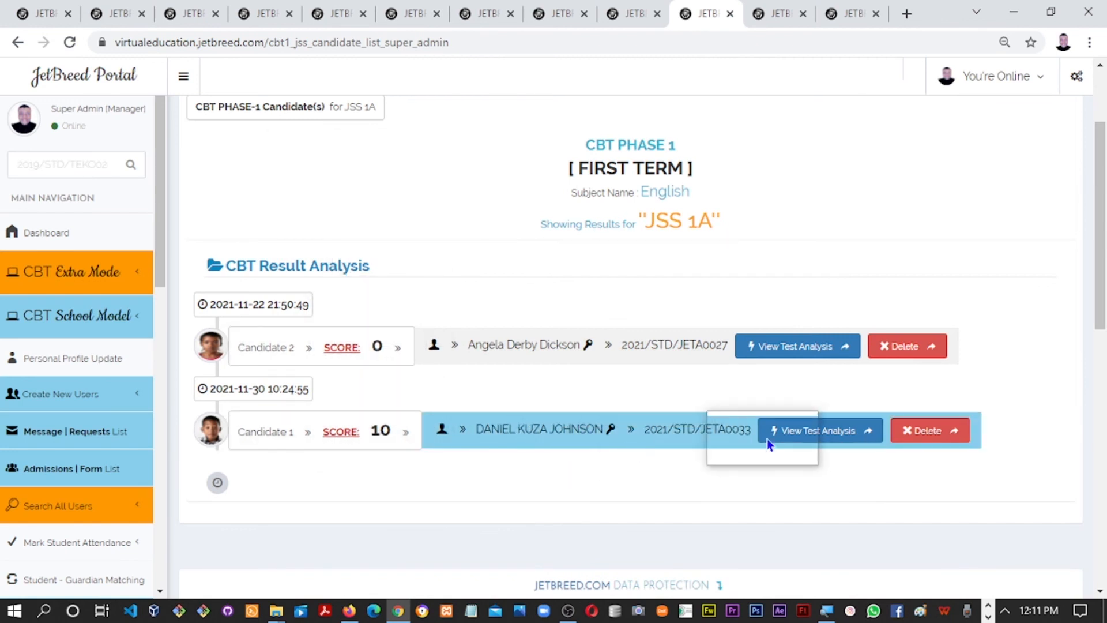
click(795, 438)
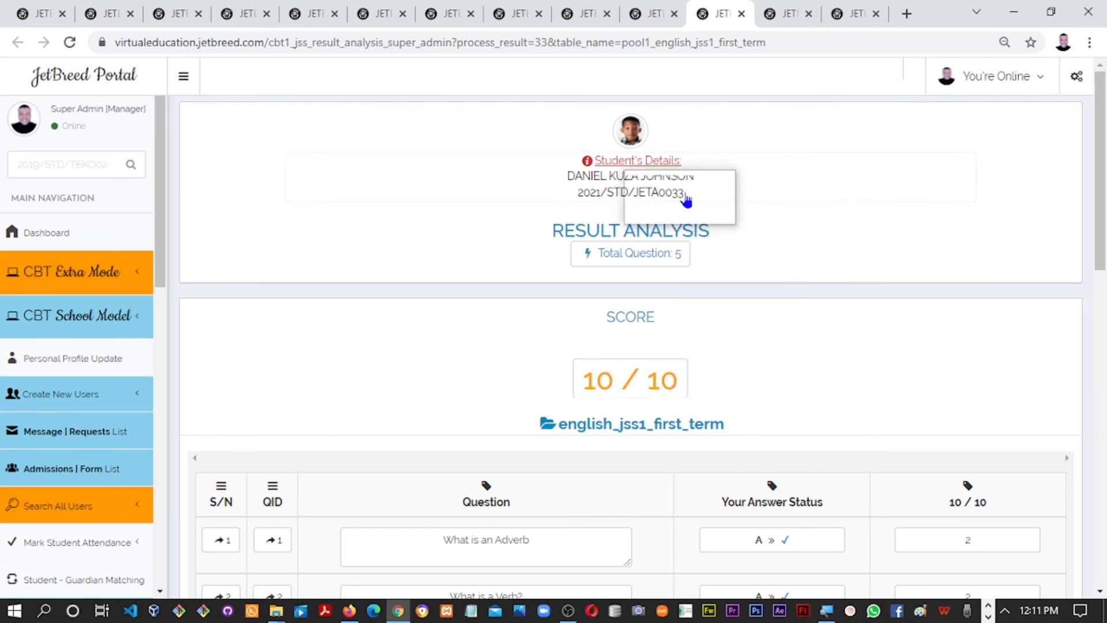
click(663, 391)
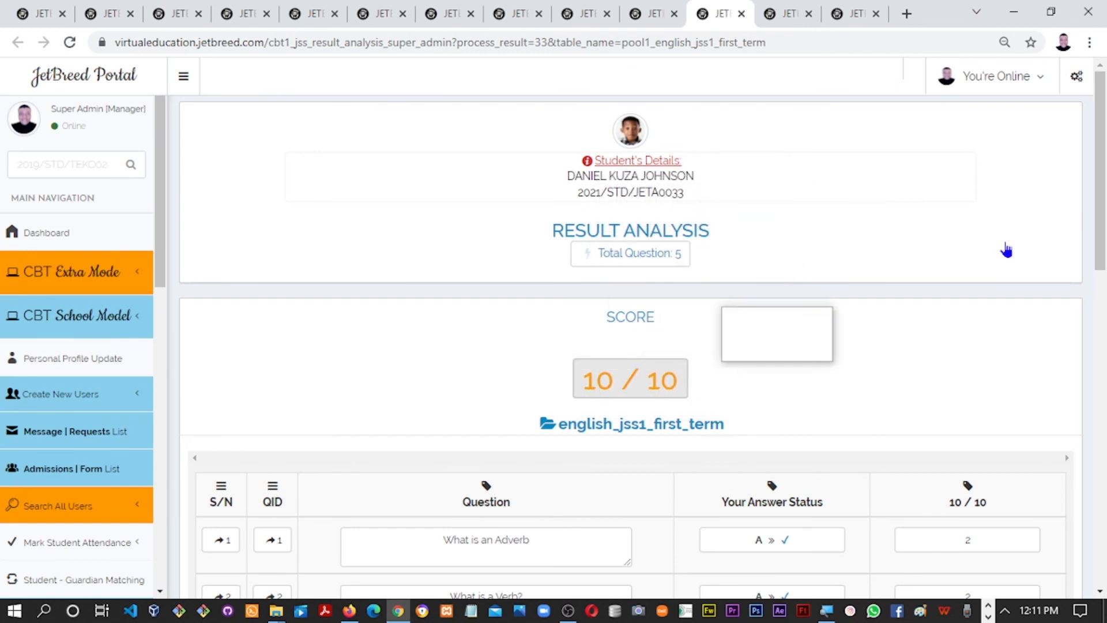
drag(1098, 213, 1099, 320)
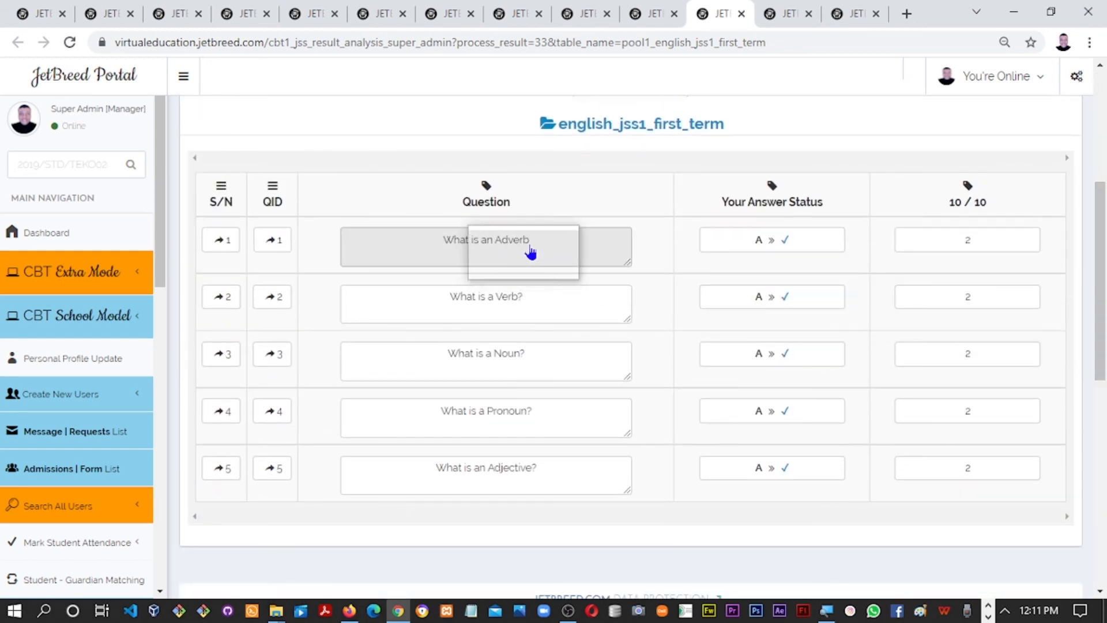
drag(1101, 108, 1101, 151)
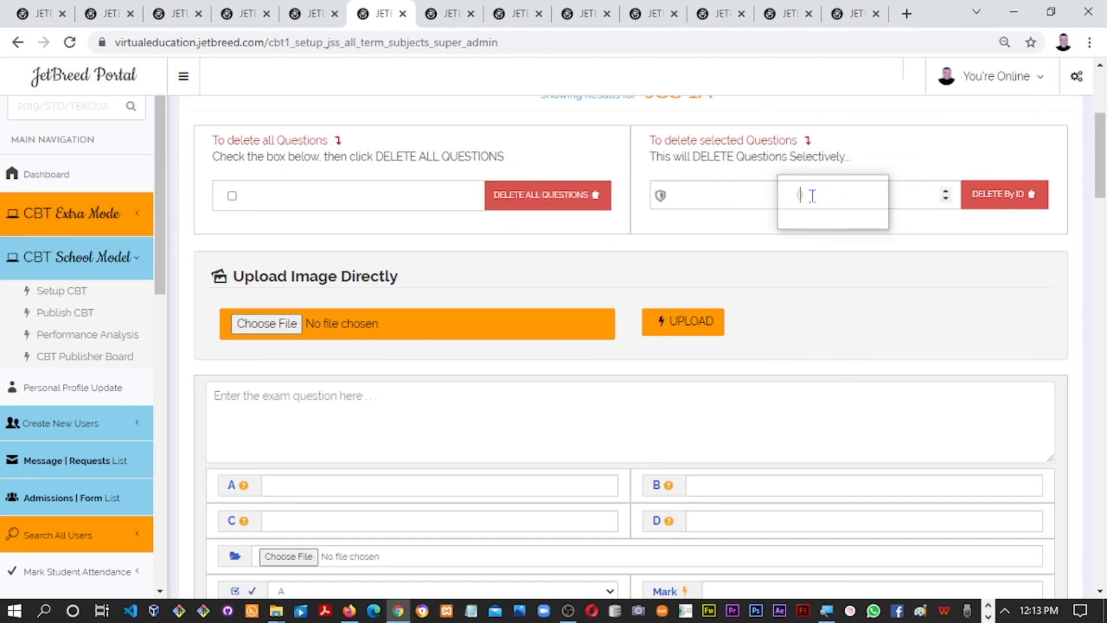
Enter question ID 5 in the Delete By ID field and save the update to Question 4
click(812, 196)
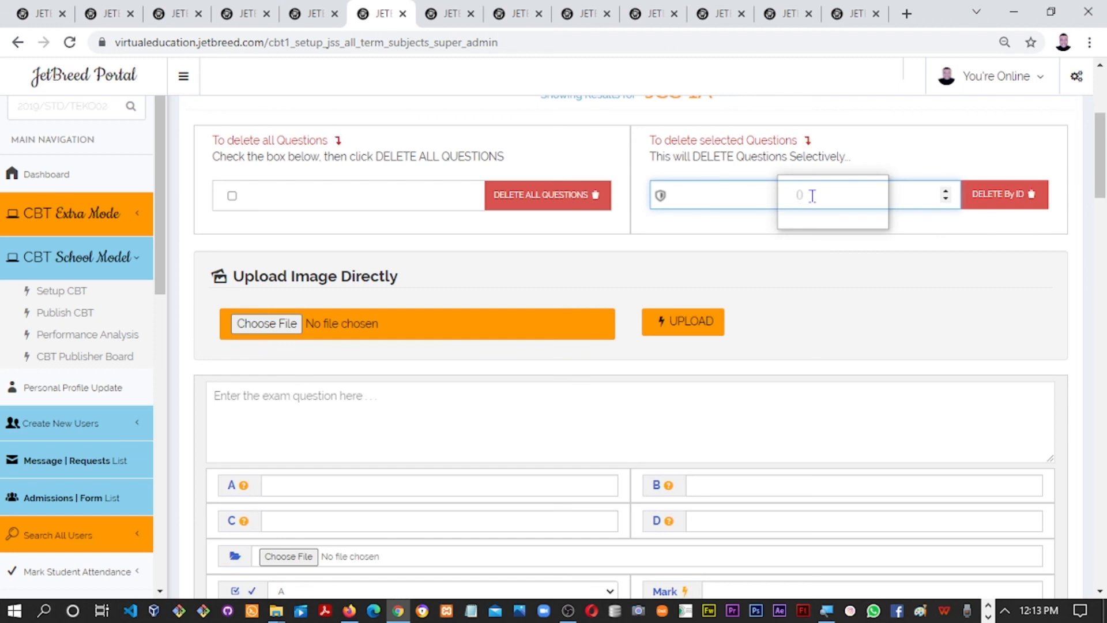
drag(1099, 199, 1097, 270)
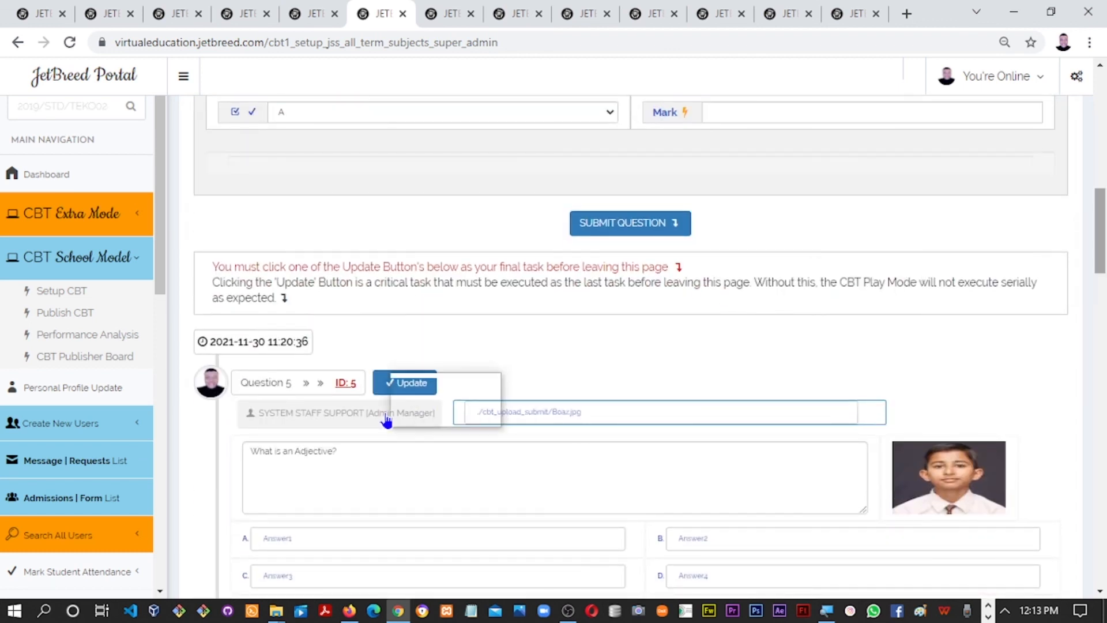
scroll(378, 416, down, 3)
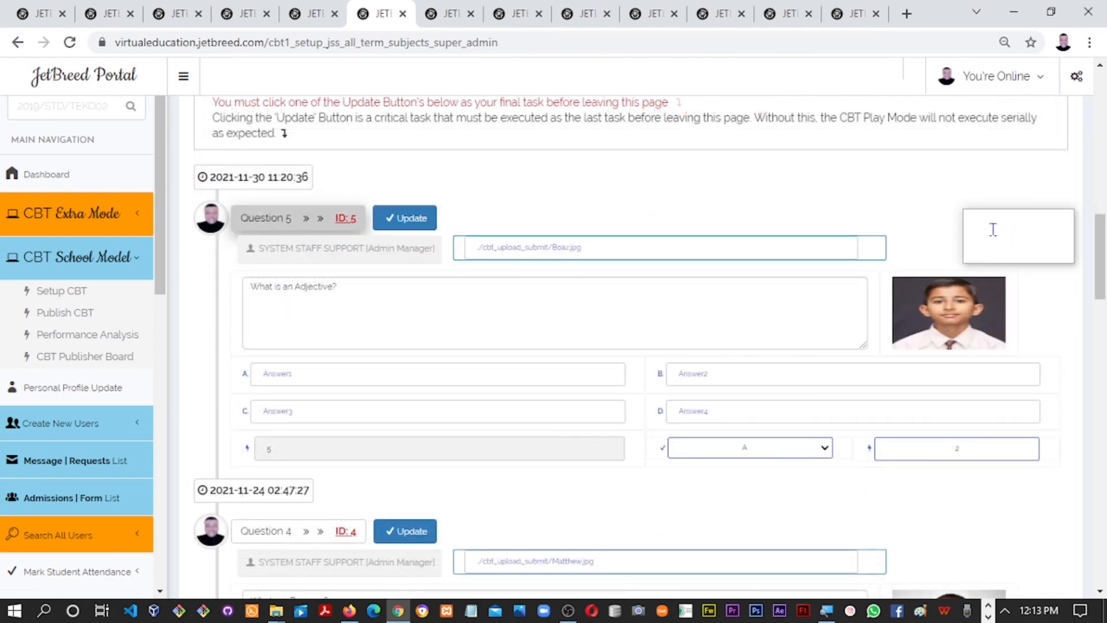
drag(1102, 264, 1092, 160)
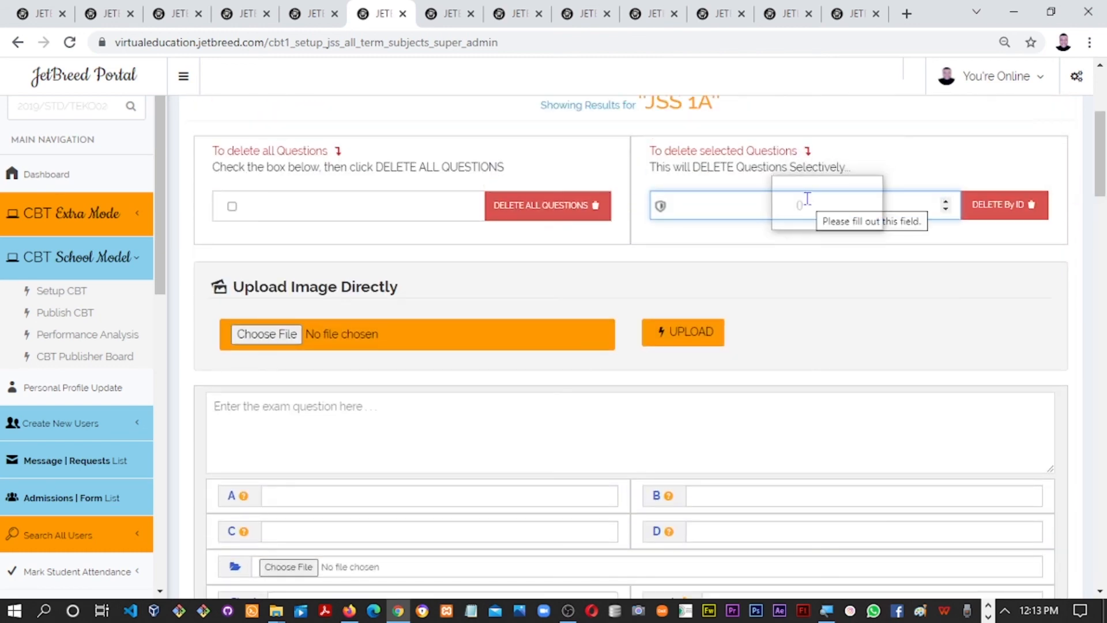
text(5)
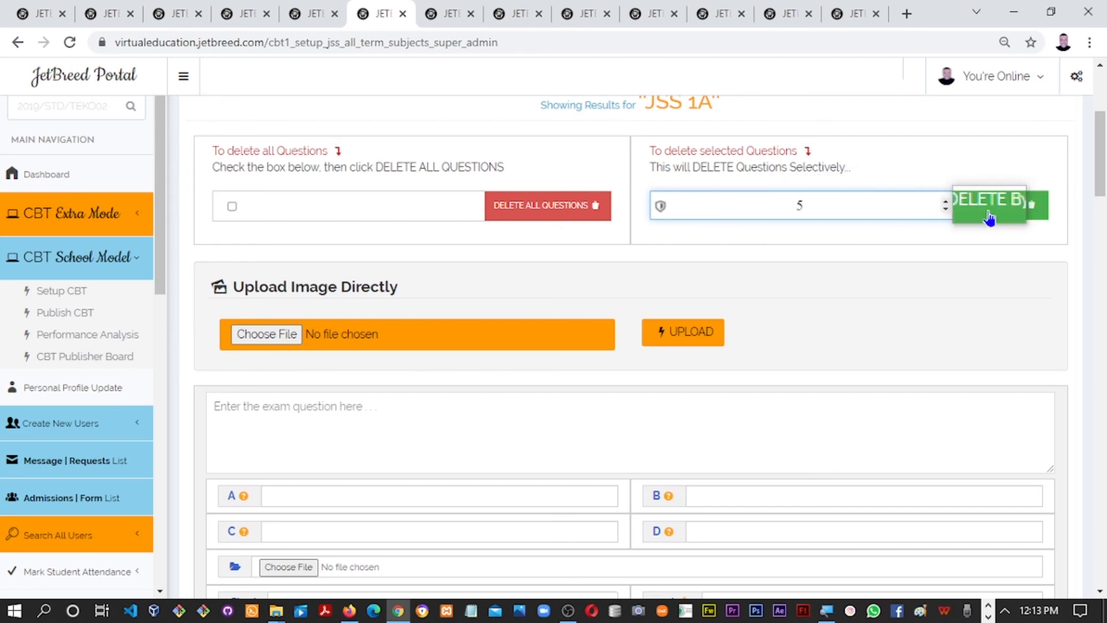
drag(1101, 187, 1055, 286)
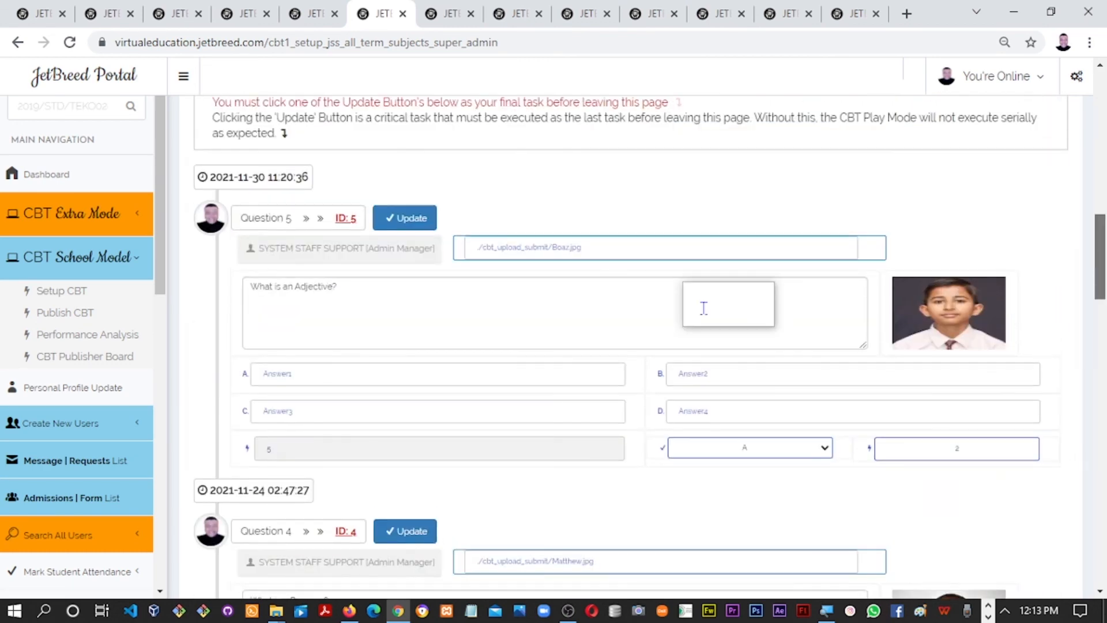
click(409, 535)
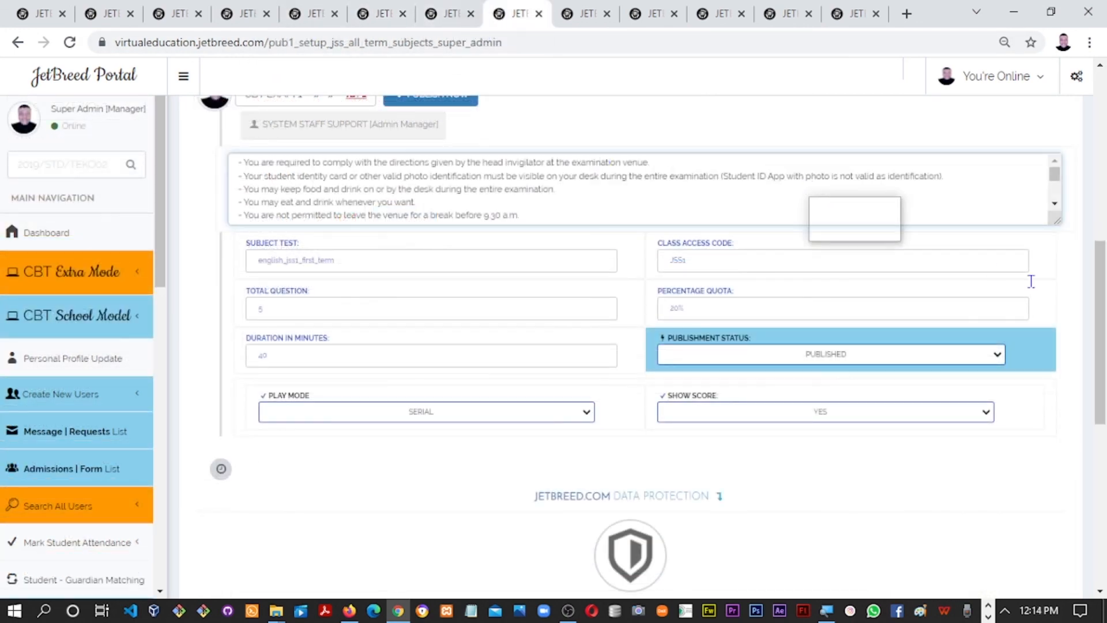
Republish CBT EXAM 1 for english_jss1_first_term with PUBLISH NOW
scroll(919, 234, up, 2)
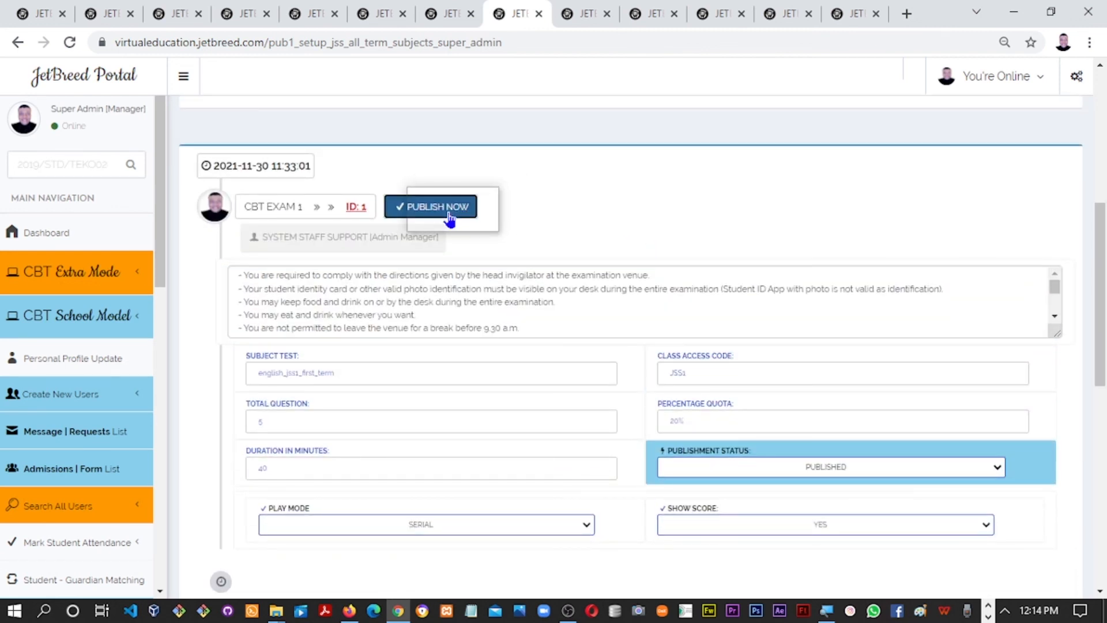
click(450, 218)
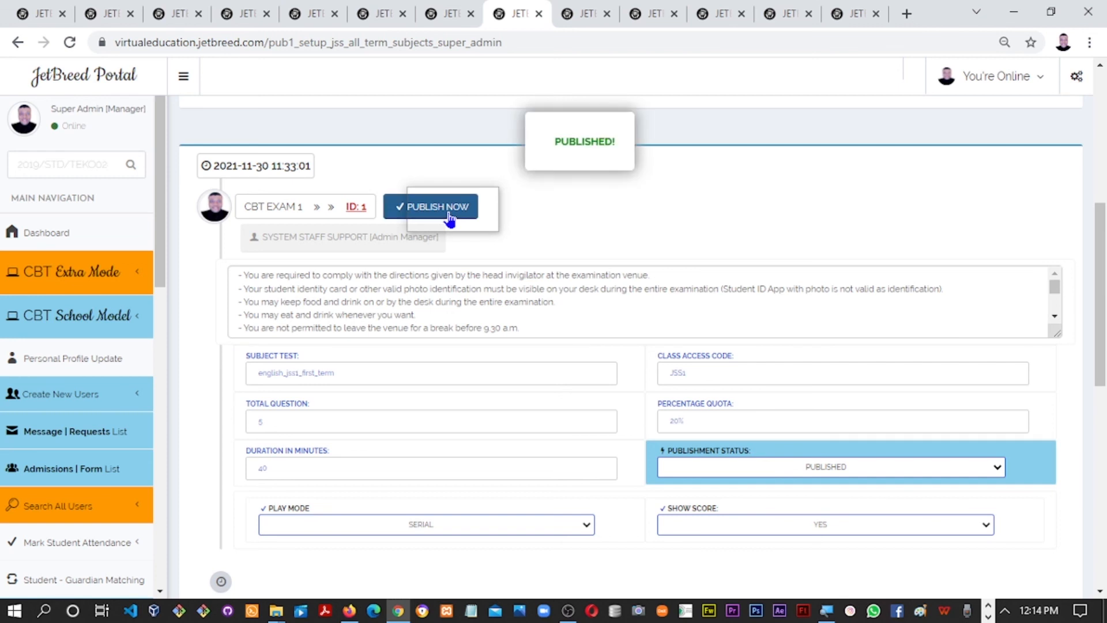